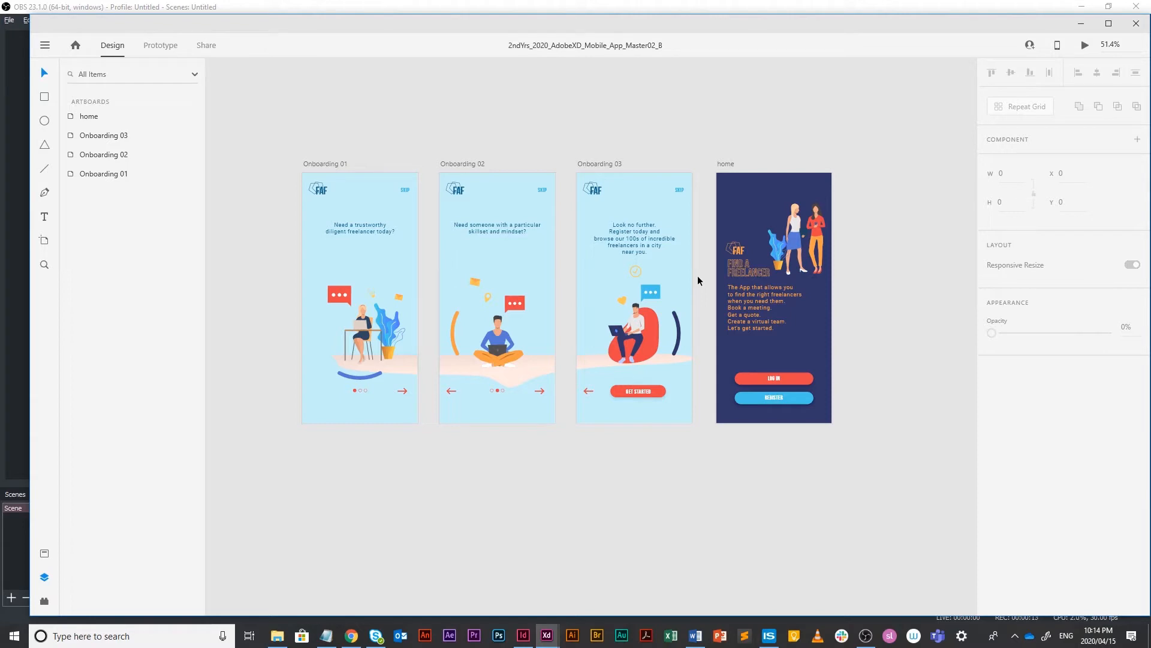
Step: Duplicate the home artboard and place the copy beside the original with a gap between them
{"action": "key", "text": "space"}
{"action": "left_click_drag", "start_coordinate": [729, 276], "coordinate": [682, 261]}
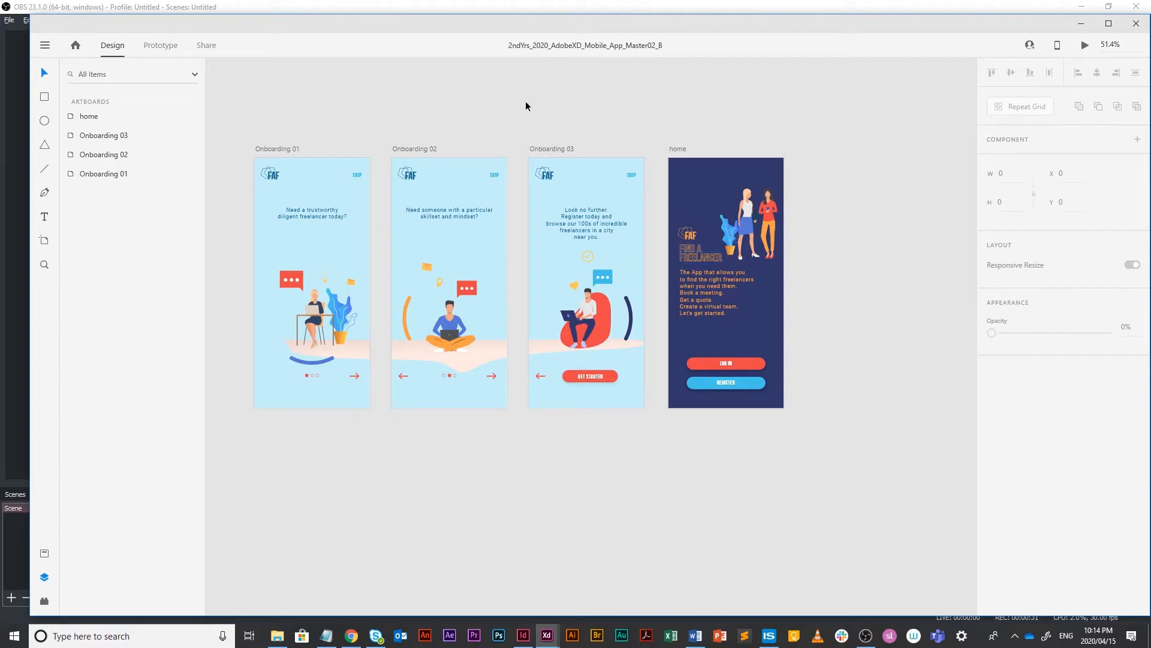
{"action": "left_click_drag", "start_coordinate": [774, 154], "coordinate": [599, 144]}
{"action": "left_click", "coordinate": [500, 139]}
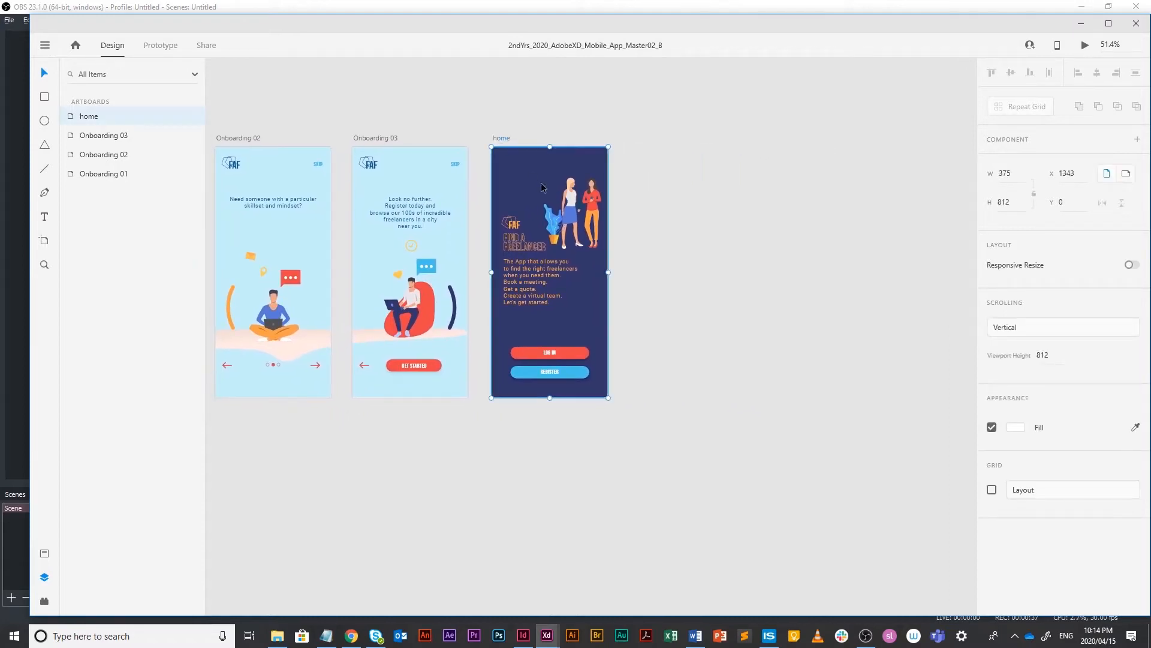
{"action": "left_click_drag", "start_coordinate": [503, 141], "coordinate": [658, 157], "text": "alt"}
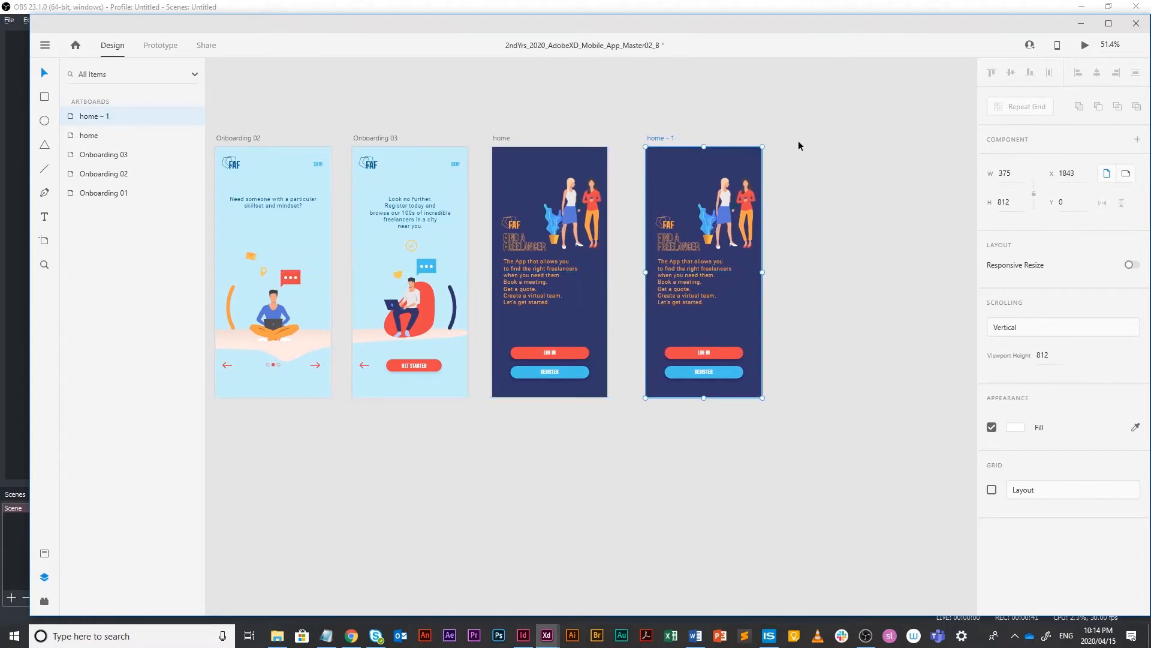
Step: Rename the duplicated home artboard as home-menu
{"action": "scroll", "coordinate": [798, 140], "scroll_direction": "up", "scroll_amount": 2}
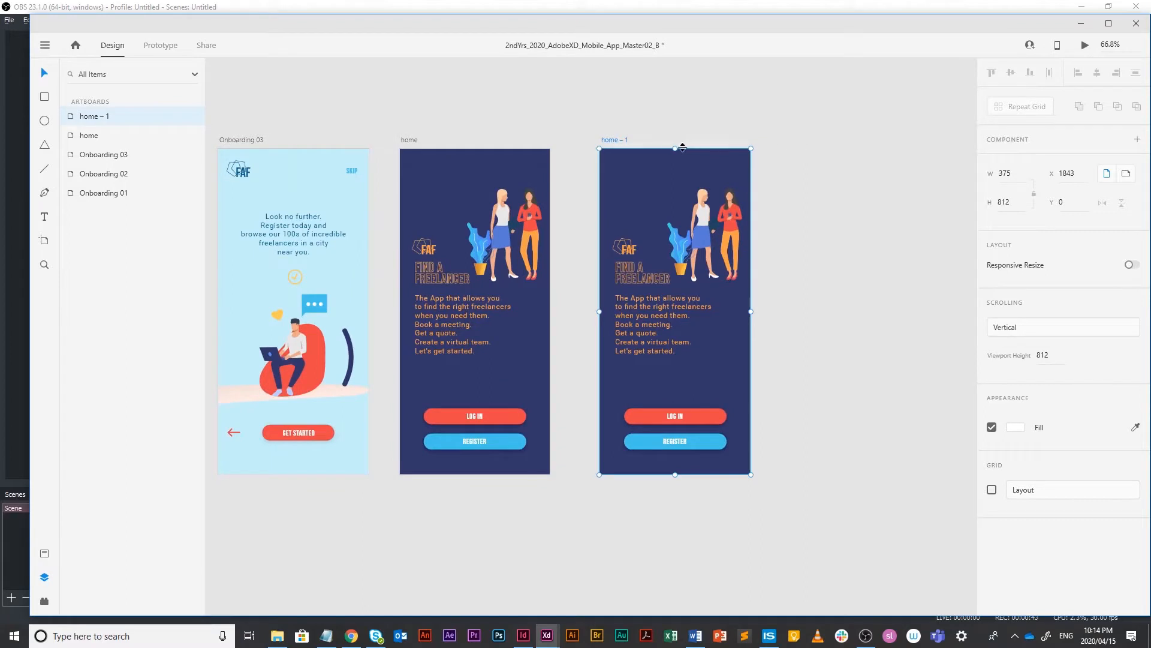
{"action": "double_click", "coordinate": [626, 141]}
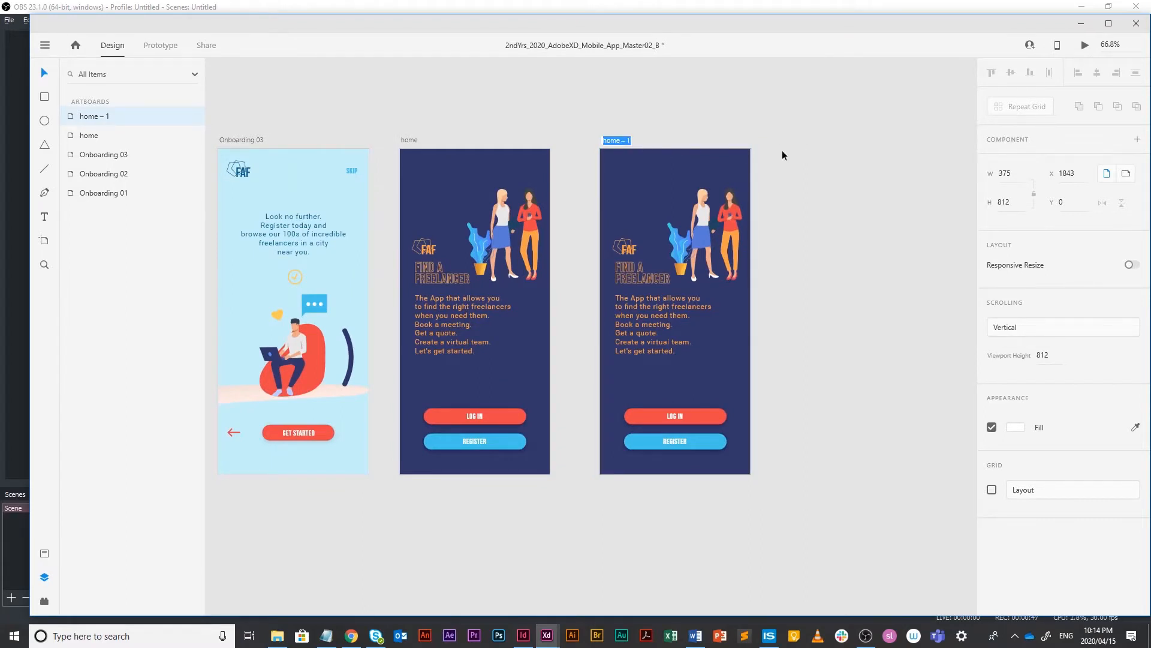
{"action": "type", "text": "home-menu"}
{"action": "key", "text": "Return"}
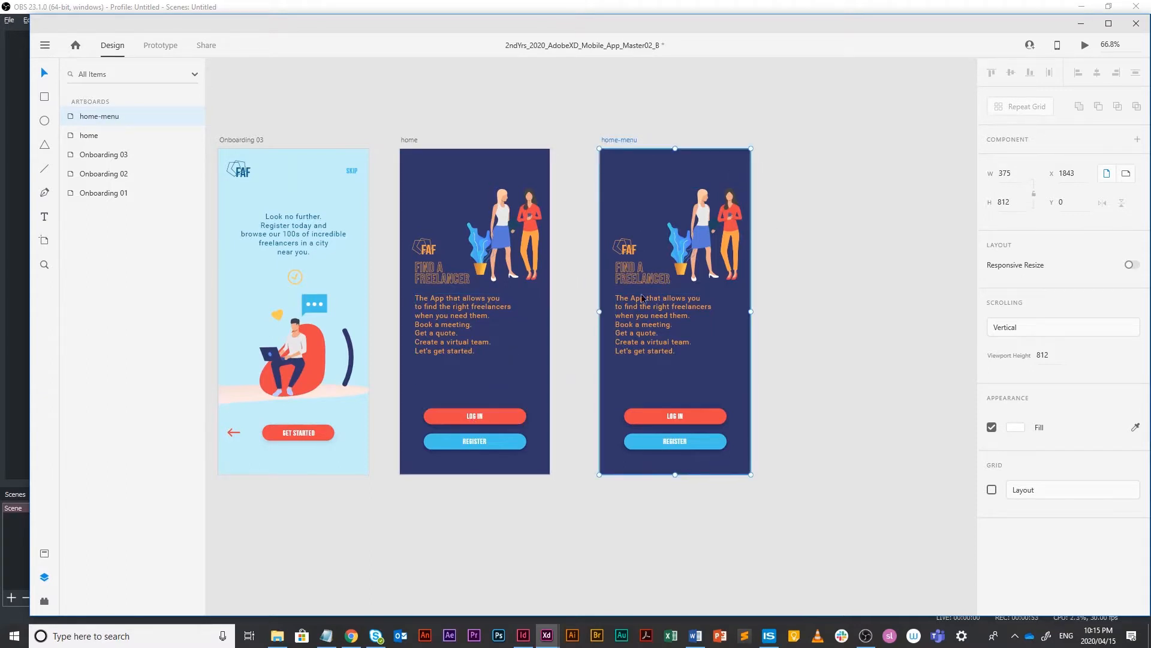
Step: Delete the description text and the Log In and Register buttons from the home-menu artboard
{"action": "left_click", "coordinate": [651, 330]}
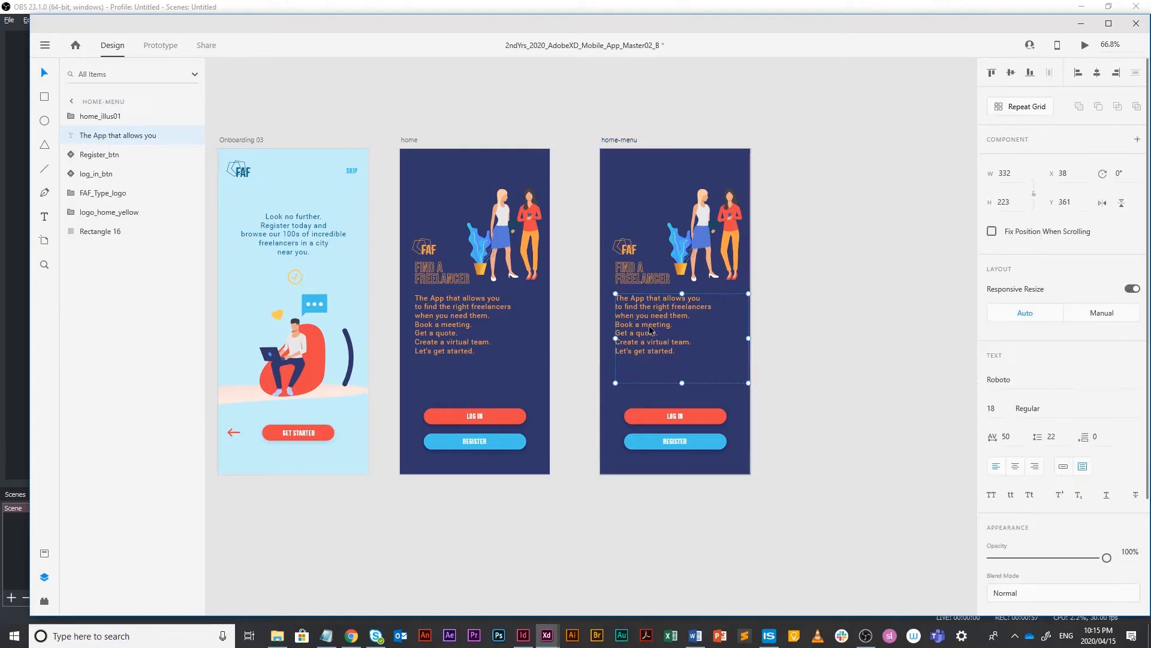
{"action": "key", "text": "Delete"}
{"action": "left_click", "coordinate": [685, 420]}
{"action": "key", "text": "Delete"}
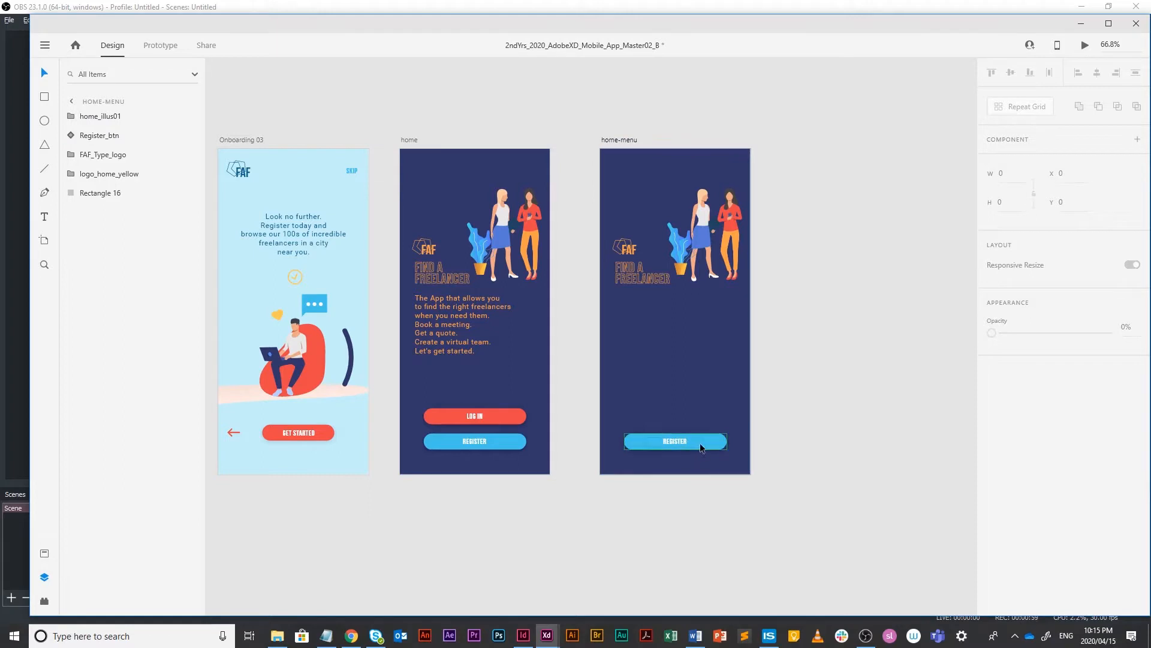
{"action": "left_click", "coordinate": [700, 442]}
{"action": "key", "text": "Delete"}
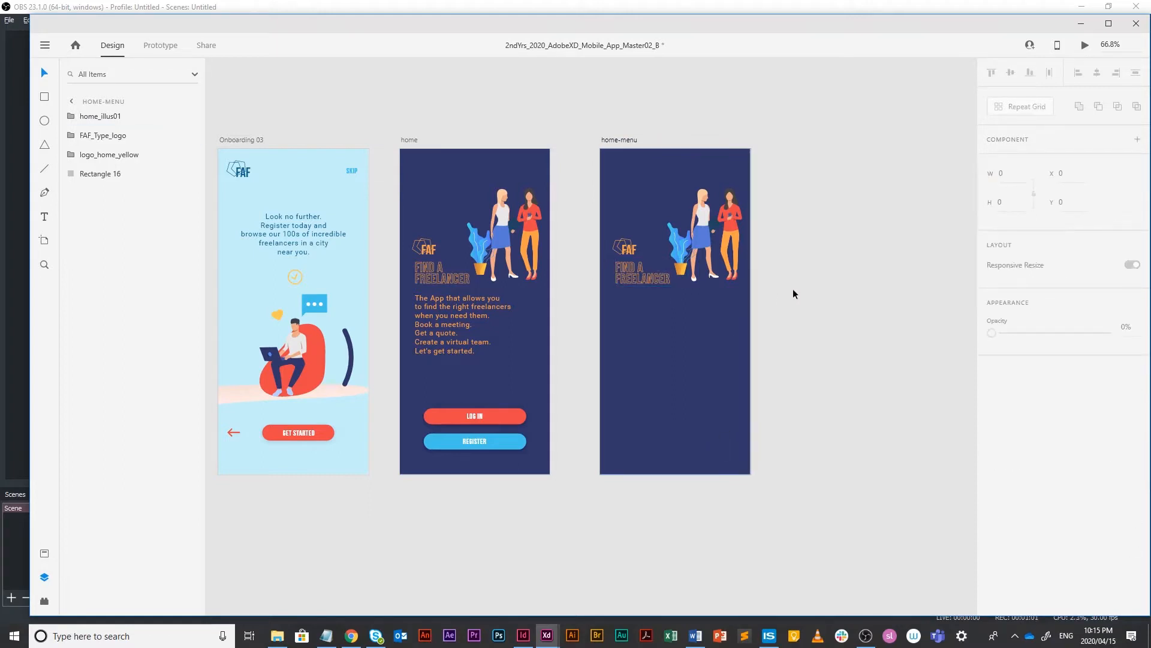
Step: Move the illustration, FAF logo and Find a Freelancer title together slightly higher on the home-menu artboard
{"action": "left_click", "coordinate": [714, 258]}
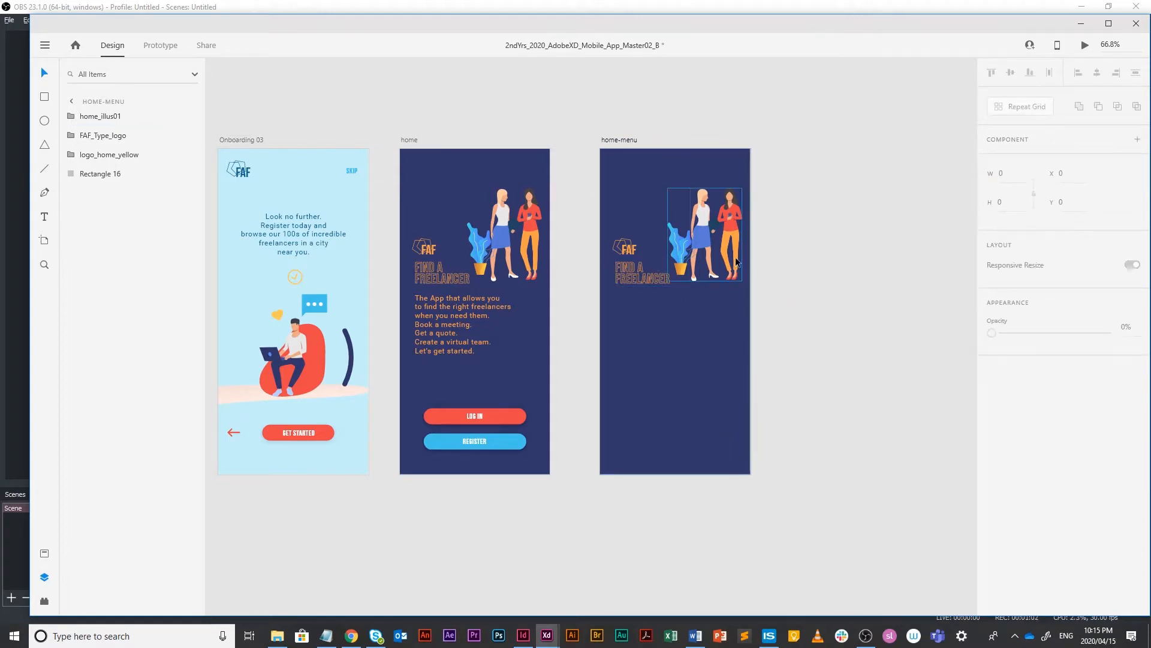
{"action": "left_click", "coordinate": [630, 281], "text": "shift"}
{"action": "left_click", "coordinate": [628, 249], "text": "shift"}
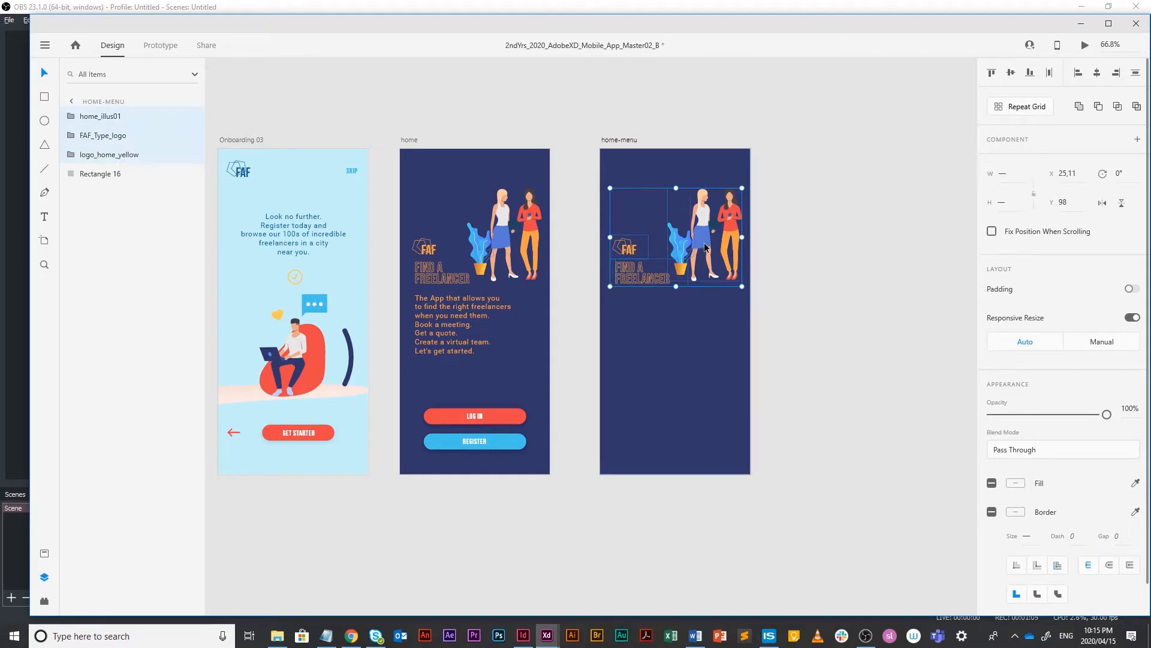
{"action": "left_click_drag", "start_coordinate": [706, 247], "coordinate": [710, 225]}
Step: Shorten home-menu's dark blue background rectangle to about 359 high and round only its bottom-right corner with a radius of 50
{"action": "left_click", "coordinate": [717, 318]}
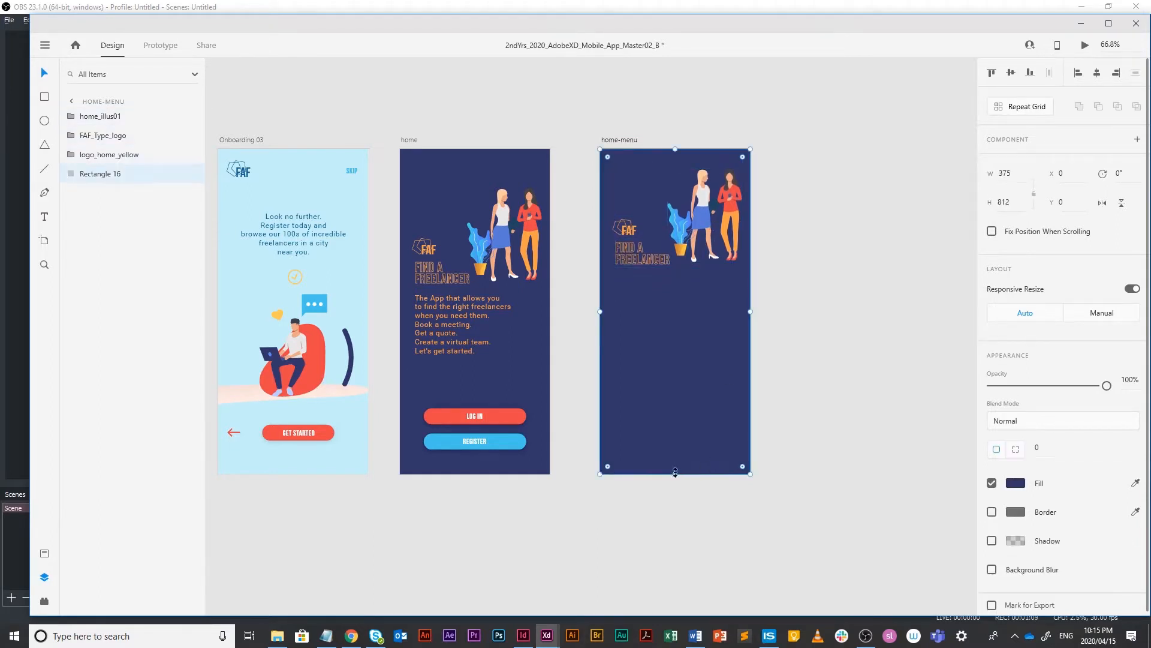
{"action": "left_click_drag", "start_coordinate": [676, 473], "coordinate": [680, 292]}
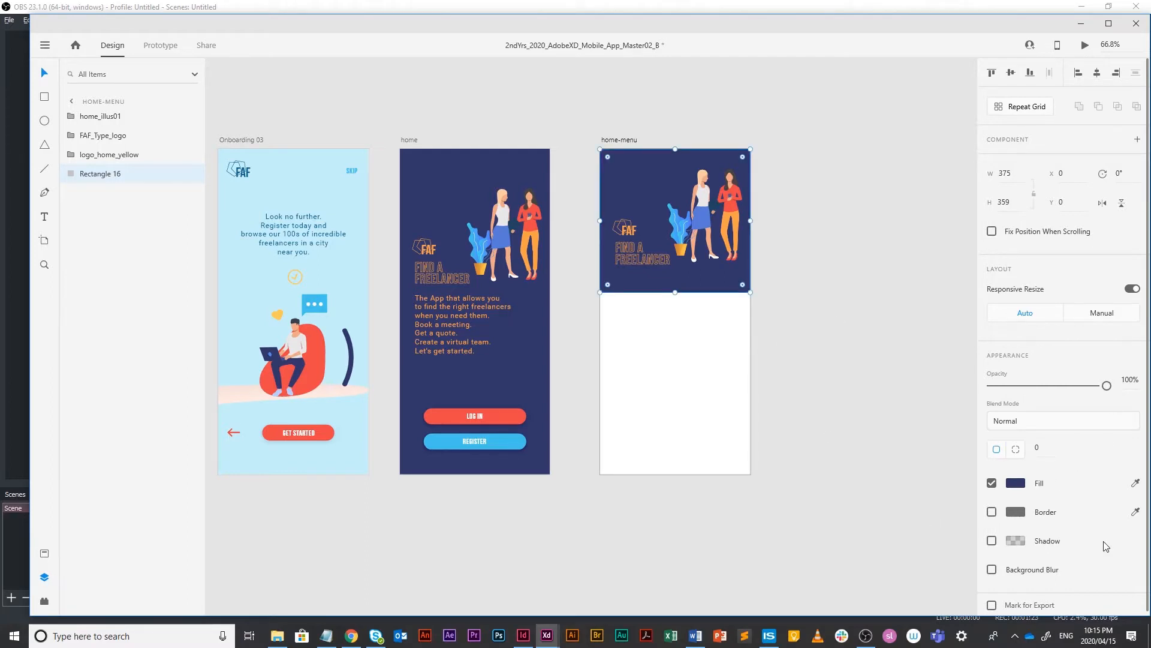
{"action": "scroll", "coordinate": [1112, 506], "scroll_direction": "down", "scroll_amount": 1}
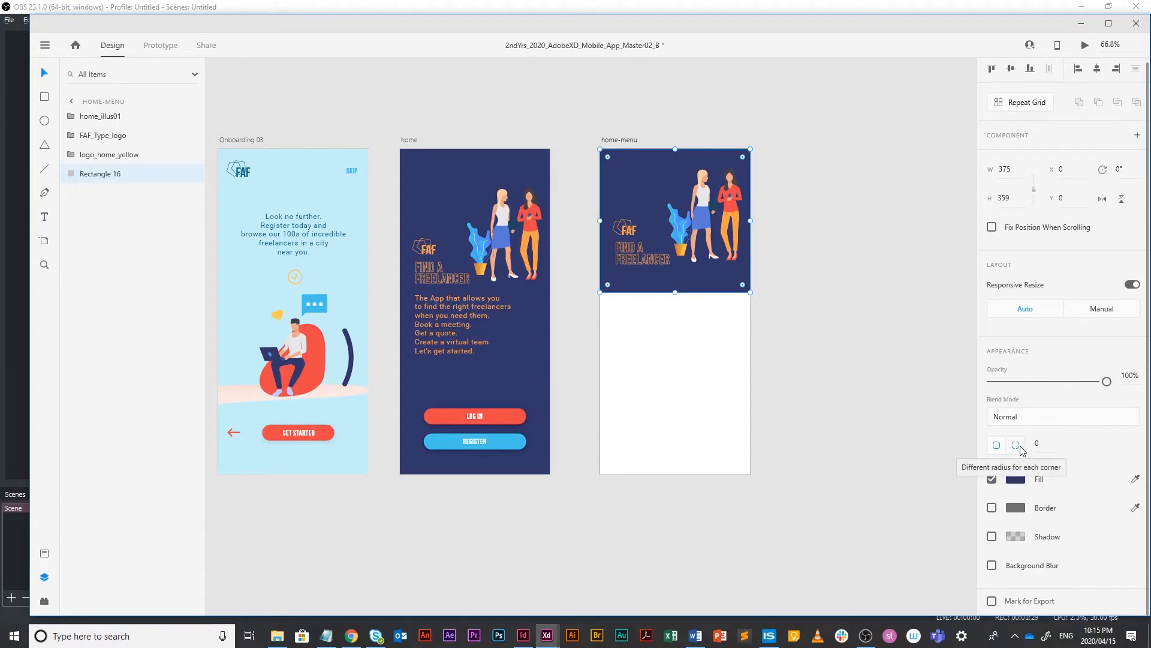
{"action": "left_click", "coordinate": [1021, 446]}
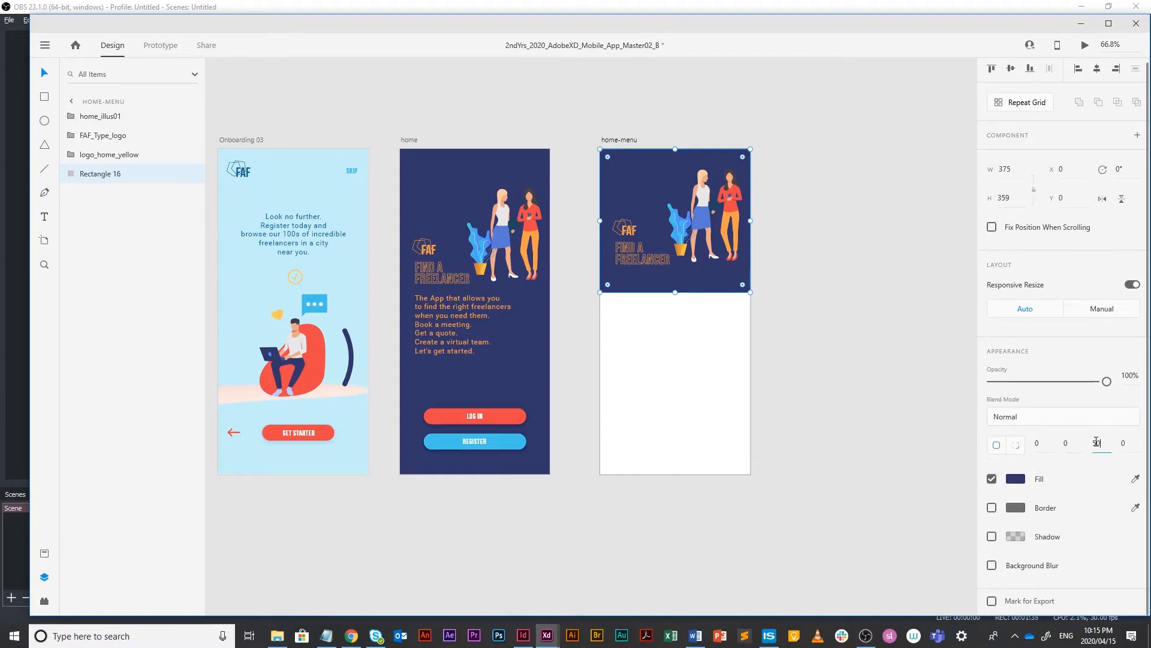
{"action": "key", "text": "Return"}
{"action": "scroll", "coordinate": [842, 338], "scroll_direction": "up", "scroll_amount": 3}
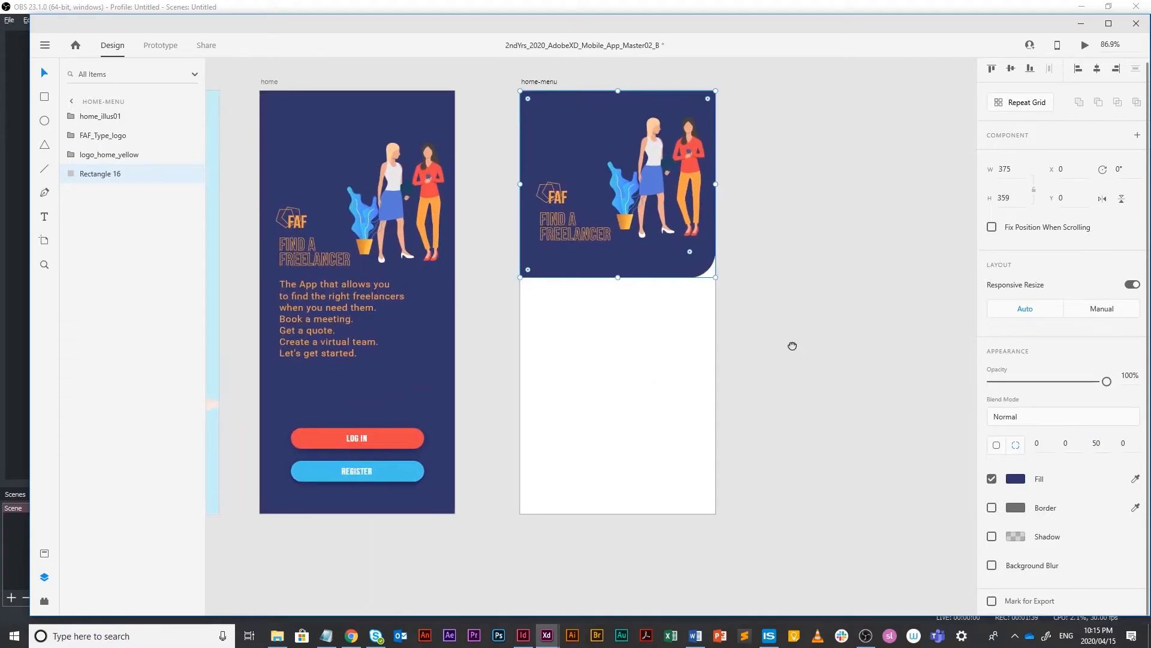
{"action": "left_click", "coordinate": [807, 311]}
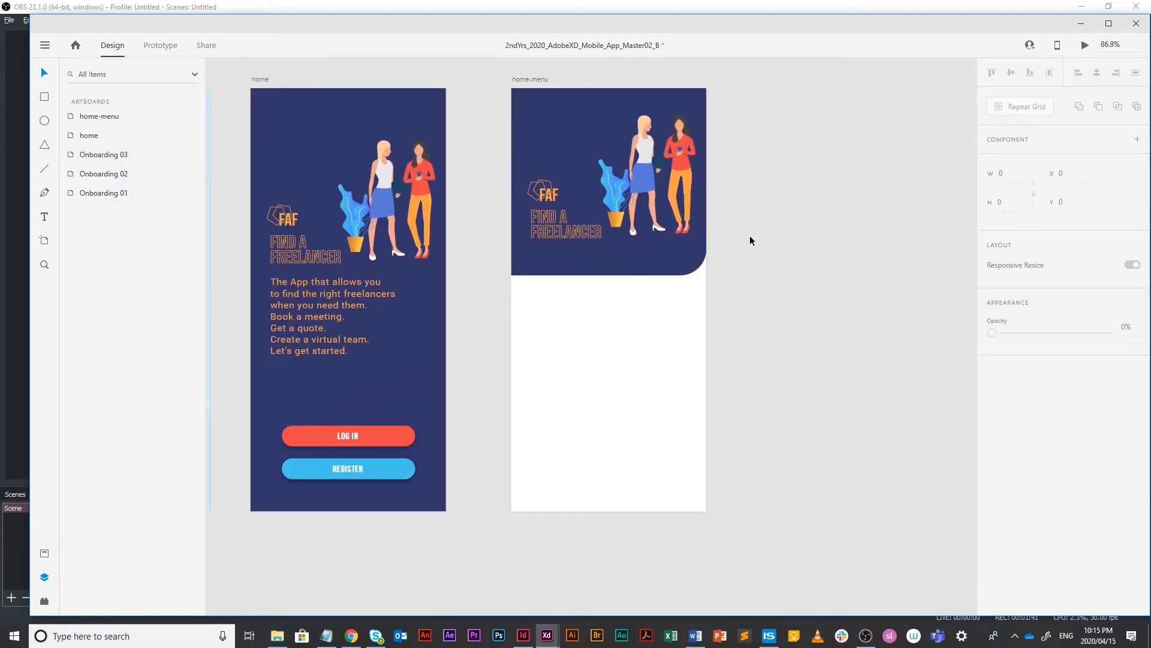
Step: Shift the dark blue header rectangle up about 20 and trim its top edge back to the artboard's upper edge
{"action": "left_click", "coordinate": [693, 266]}
{"action": "left_click_drag", "start_coordinate": [646, 266], "coordinate": [646, 258]}
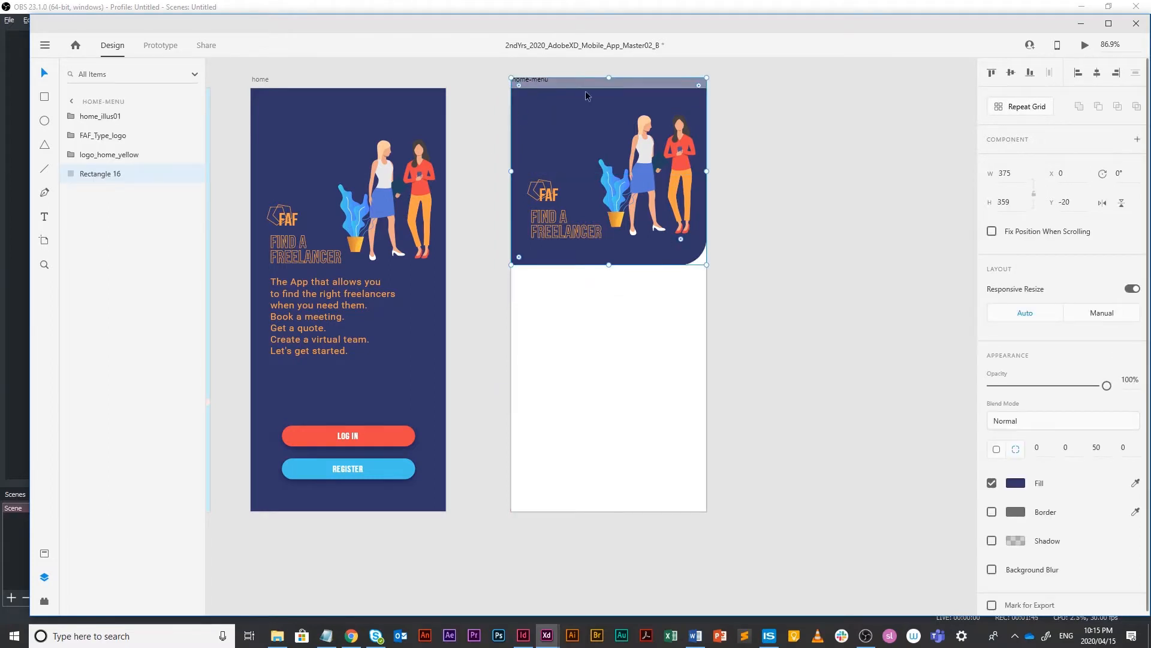
{"action": "left_click_drag", "start_coordinate": [609, 77], "coordinate": [611, 88]}
{"action": "left_click", "coordinate": [625, 372]}
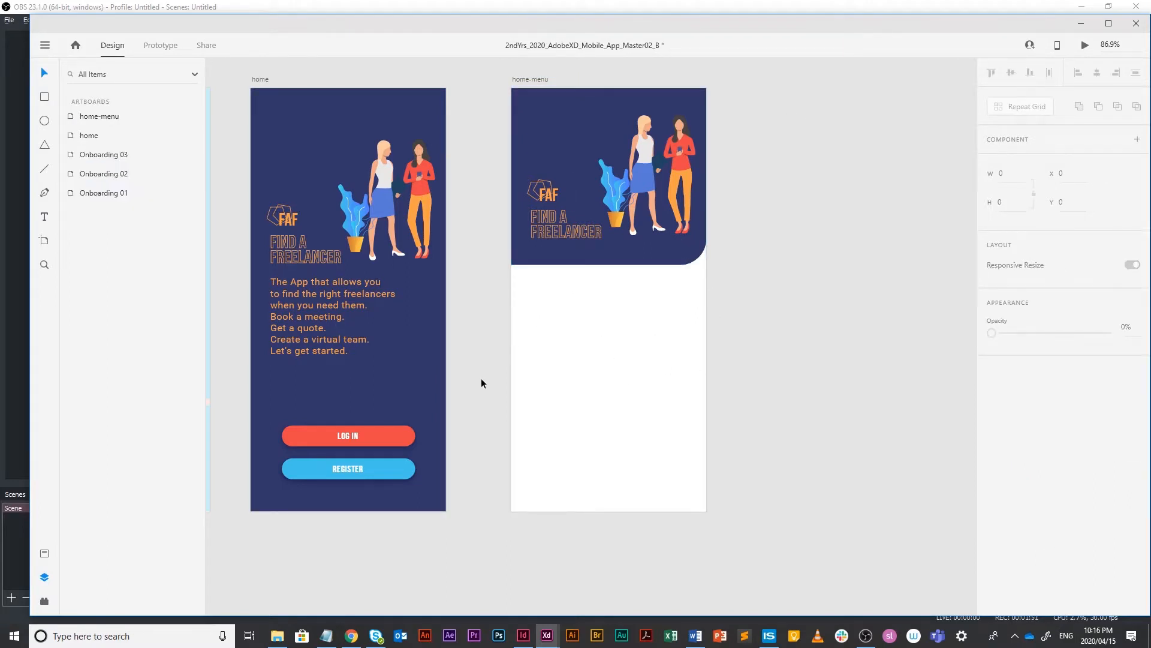
Step: Draw a borderless rectangle about 341 by 107 from the artboard's left edge under the header, filled with #5779D4
{"action": "left_click", "coordinate": [44, 96]}
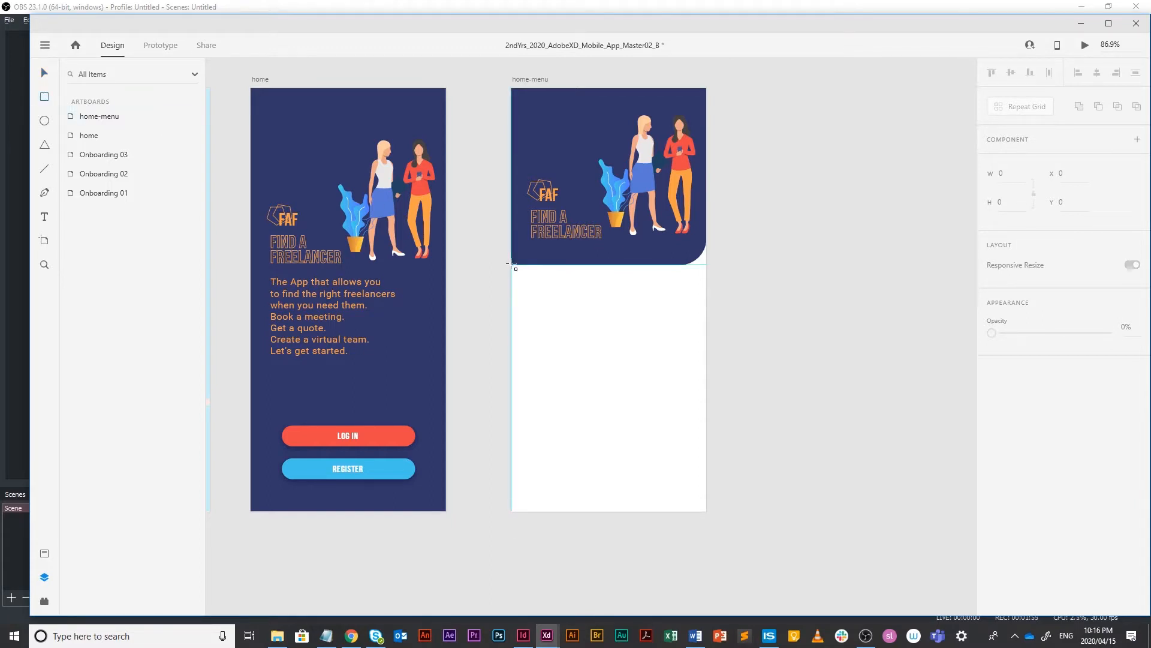
{"action": "mouse_move", "coordinate": [511, 262]}
{"action": "left_mouse_down"}
{"action": "mouse_move", "coordinate": [688, 329]}
{"action": "mouse_move", "coordinate": [690, 320]}
{"action": "left_mouse_up"}
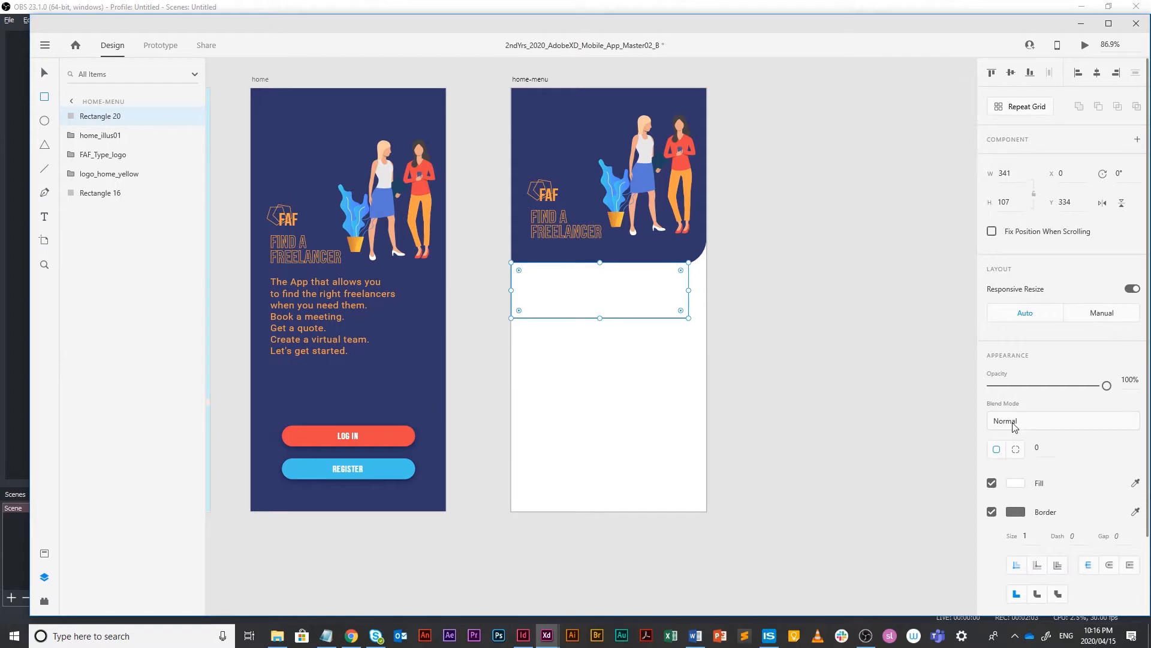
{"action": "left_click", "coordinate": [992, 511]}
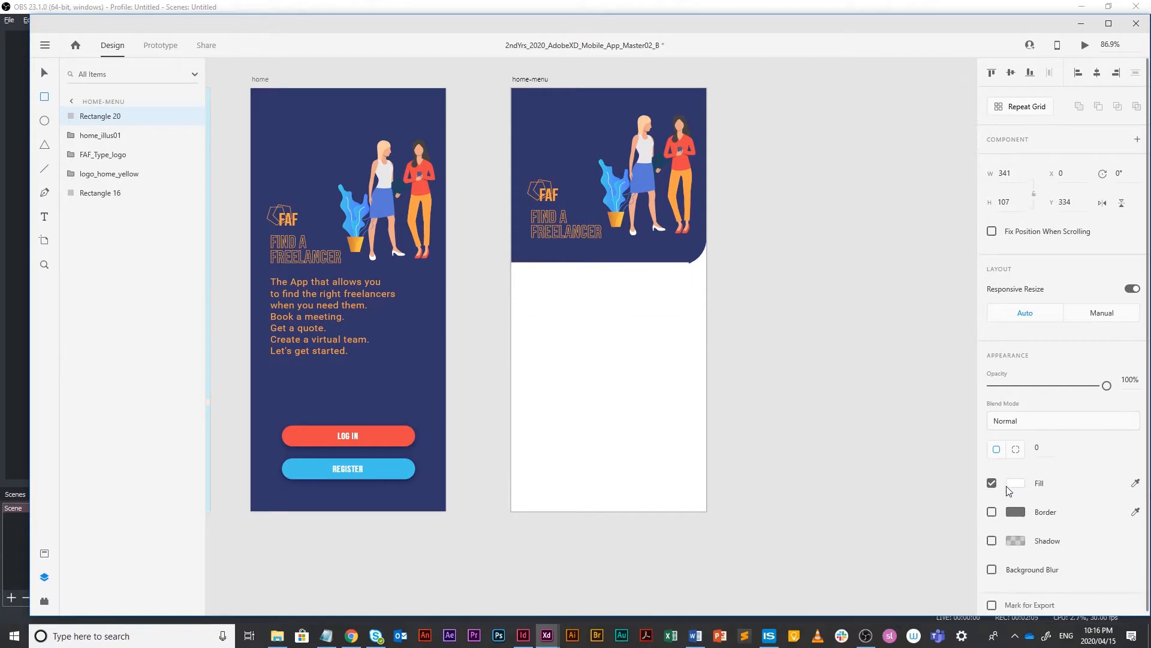
{"action": "left_click", "coordinate": [1017, 484]}
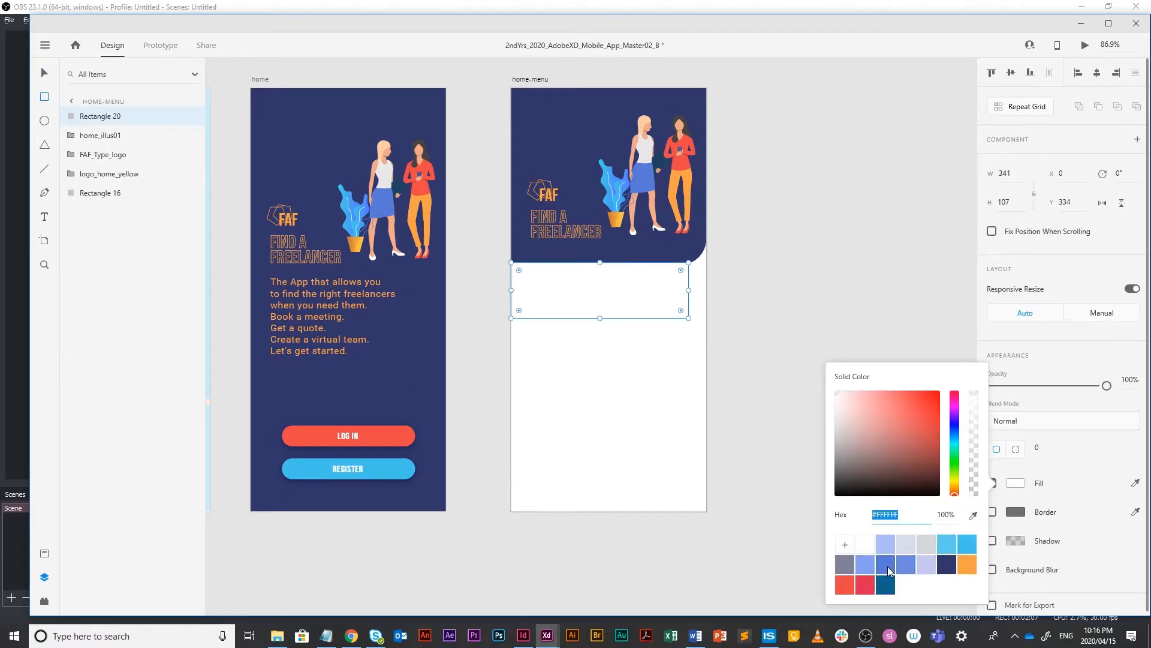
{"action": "left_click", "coordinate": [887, 564]}
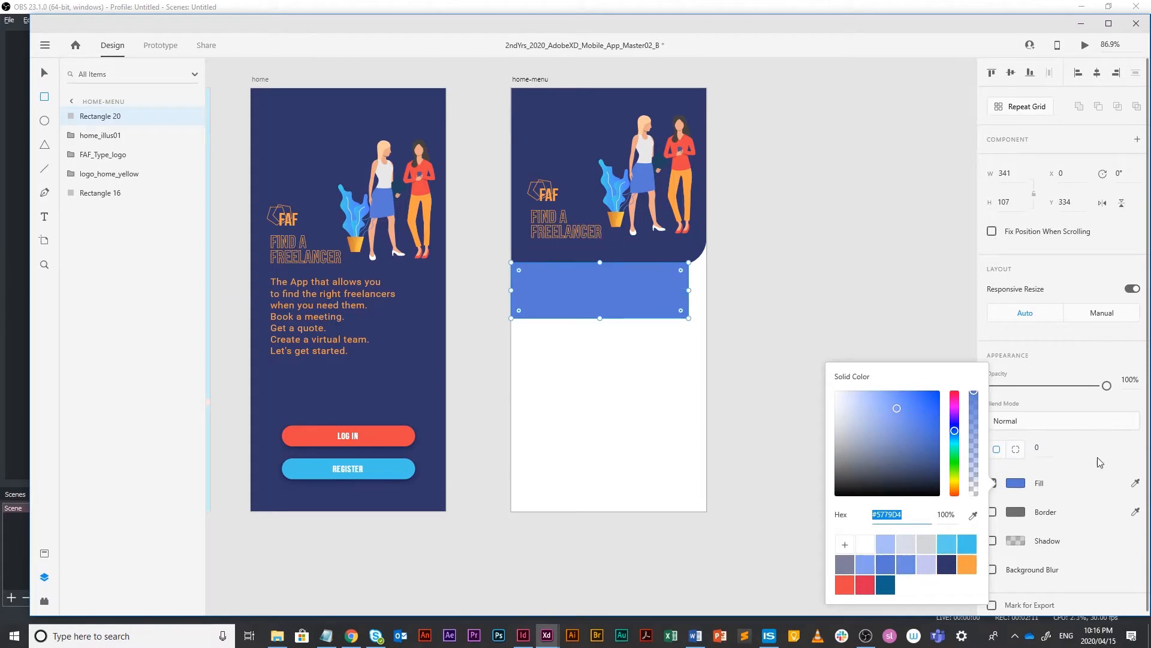
Step: Round the new blue rectangle's bottom-right corner to 50 and extend its top edge upward to about 115 high
{"action": "left_click", "coordinate": [1016, 451]}
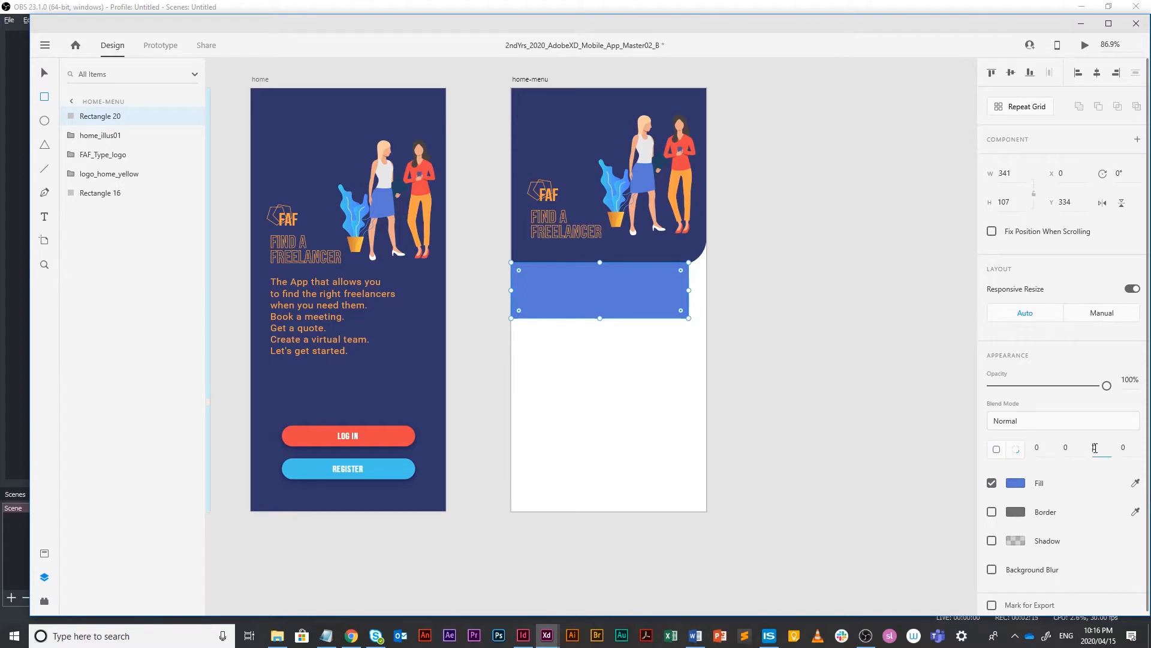
{"action": "type", "text": "50"}
{"action": "key", "text": "Return"}
{"action": "left_click", "coordinate": [46, 72]}
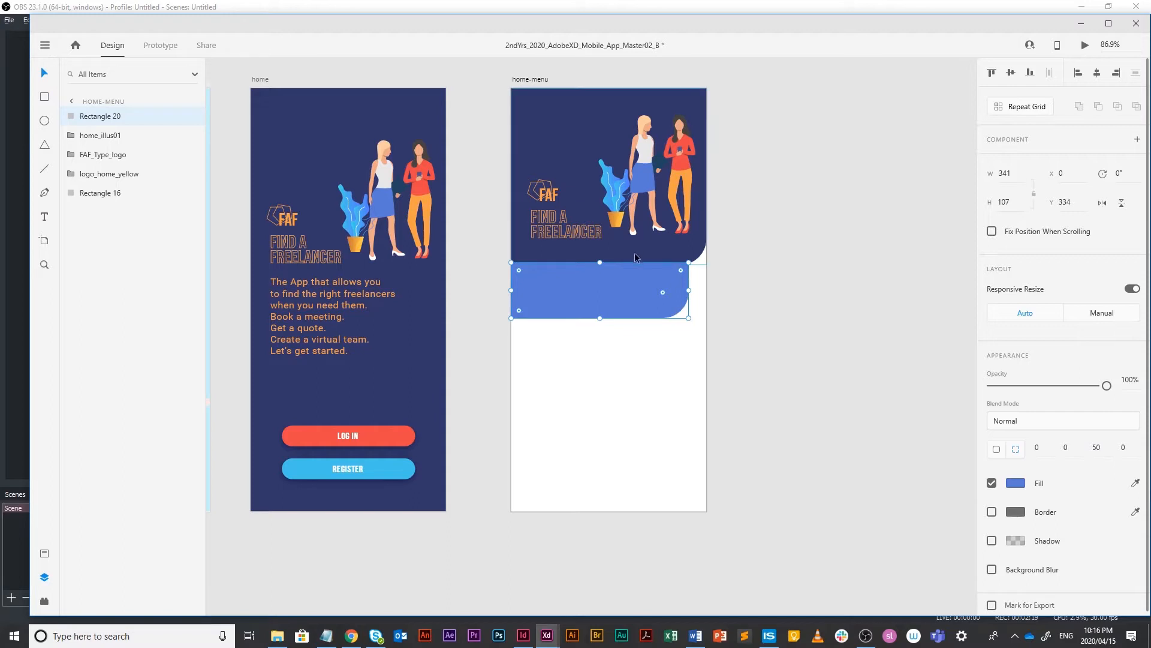
{"action": "left_click_drag", "start_coordinate": [600, 263], "coordinate": [599, 258]}
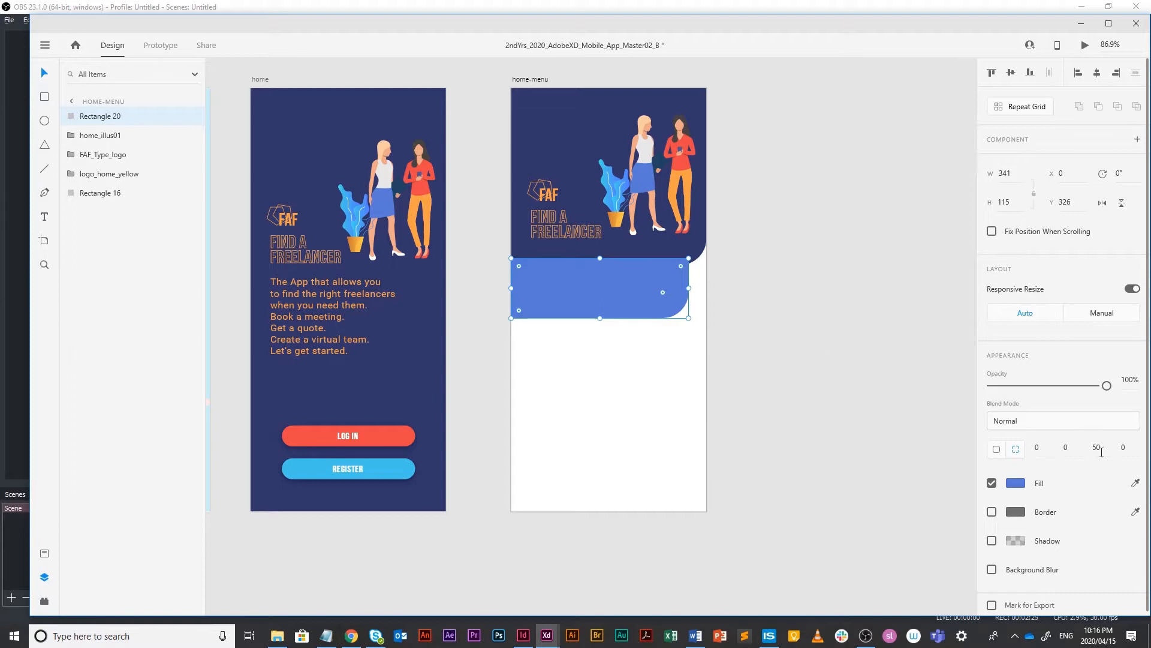
Step: Add a shadow with Y offset 5 and blur 10 to the blue rectangle and send it behind the header
{"action": "left_click", "coordinate": [1016, 541]}
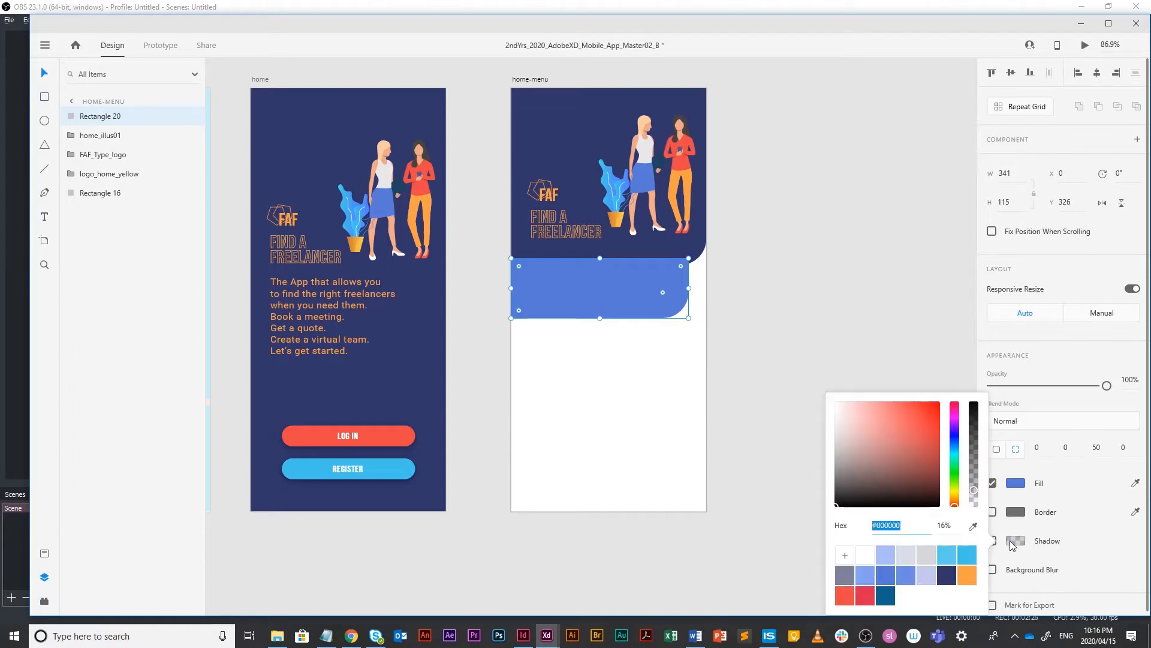
{"action": "left_click", "coordinate": [1050, 541]}
{"action": "left_click", "coordinate": [1066, 564]}
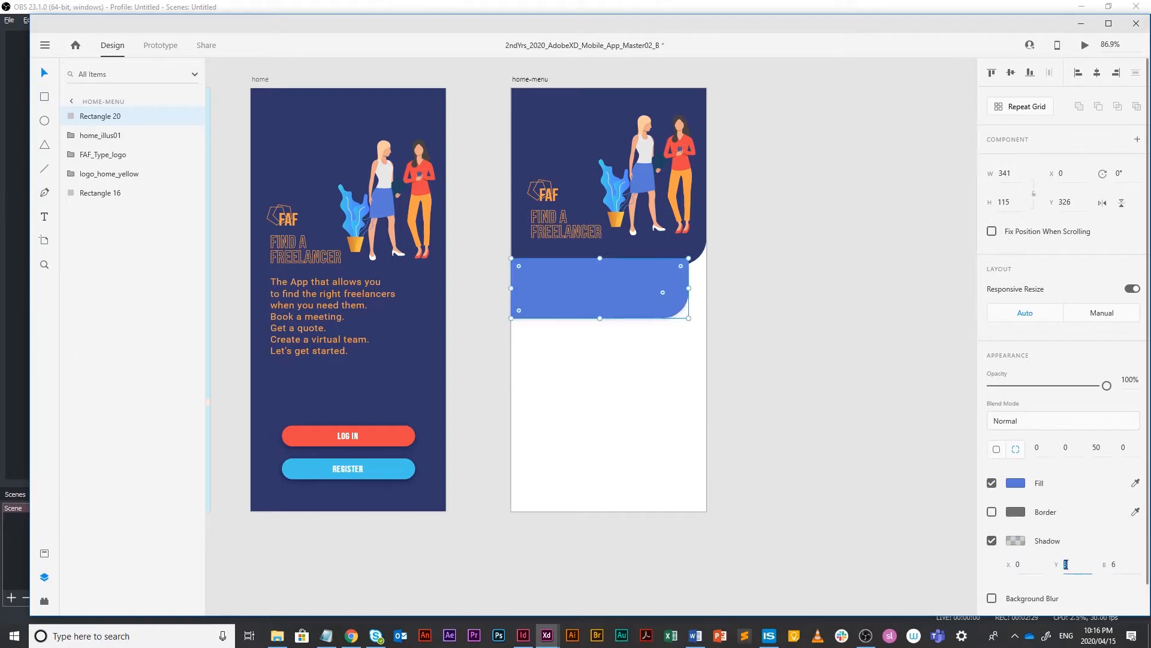
{"action": "key", "text": "Tab"}
{"action": "type", "text": "10"}
{"action": "key", "text": "Return"}
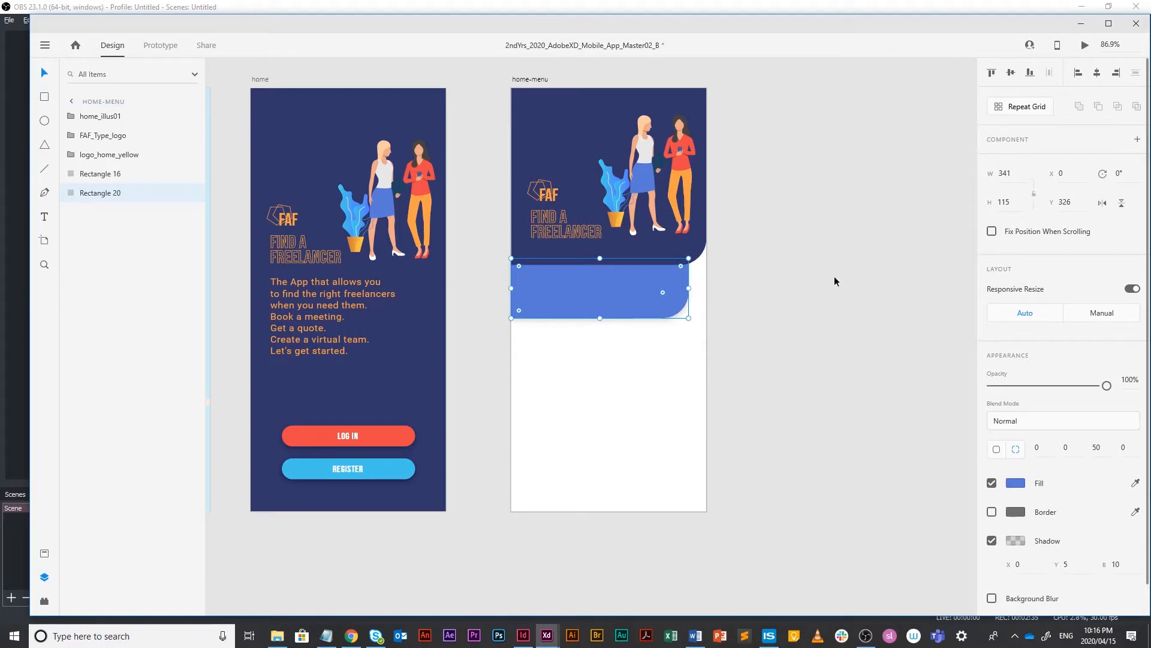
{"action": "left_click", "coordinate": [762, 266]}
Step: Nudge the blue rectangle down and left, then trim its left side to the artboard edge, leaving it about 325 wide
{"action": "scroll", "coordinate": [762, 261], "scroll_direction": "down", "scroll_amount": 3}
{"action": "scroll", "coordinate": [762, 261], "scroll_direction": "up", "scroll_amount": 6}
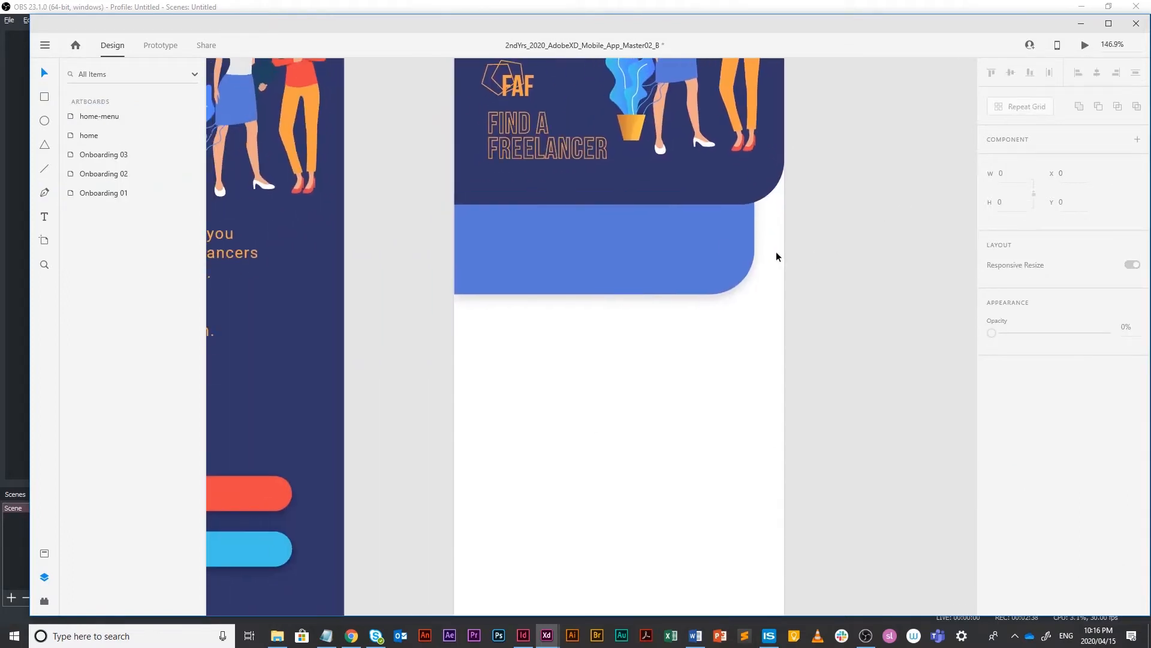
{"action": "left_click", "coordinate": [725, 233]}
{"action": "left_click_drag", "start_coordinate": [725, 232], "coordinate": [712, 243]}
{"action": "left_click_drag", "start_coordinate": [442, 247], "coordinate": [456, 248]}
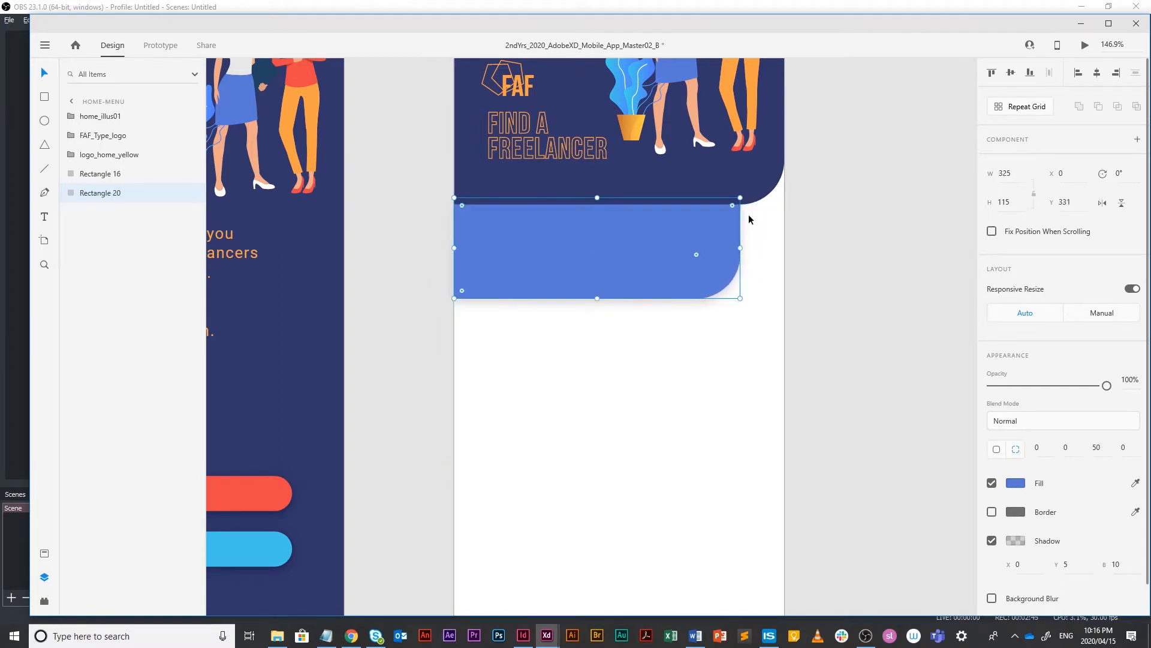
{"action": "left_click", "coordinate": [789, 214]}
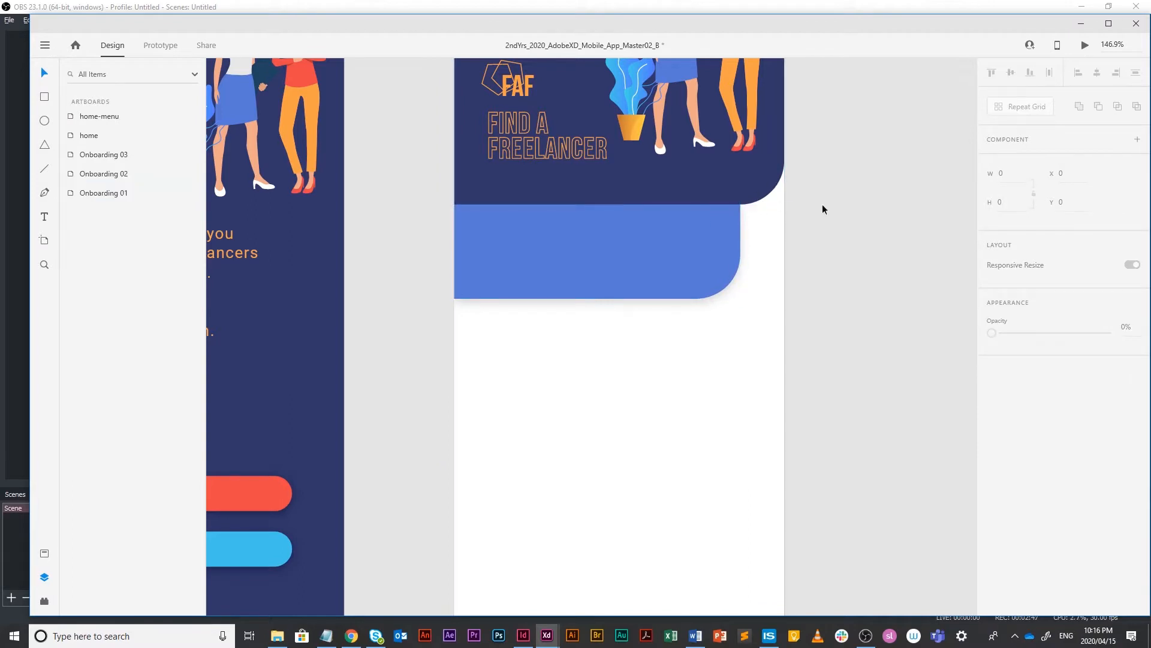
Step: Duplicate the blue rectangle directly below the first as a shorter bar about 272 wide, aligned to the artboard's left edge
{"action": "left_click", "coordinate": [713, 250]}
{"action": "left_click_drag", "start_coordinate": [700, 248], "coordinate": [693, 352]}
{"action": "left_click", "coordinate": [774, 347]}
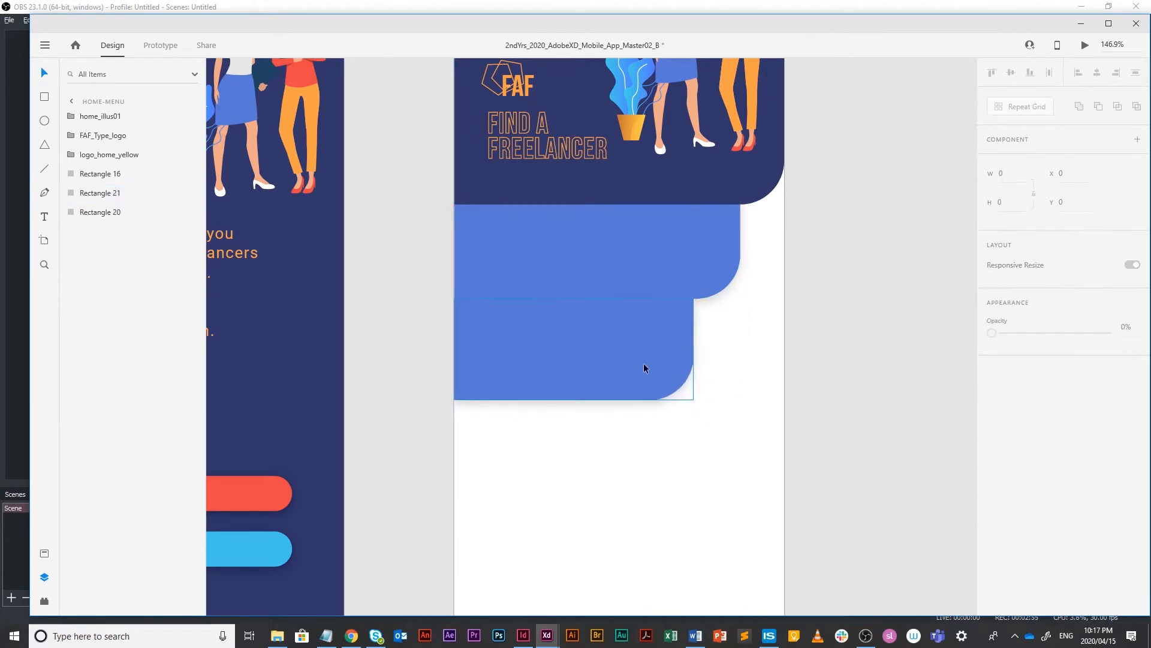
{"action": "left_click", "coordinate": [617, 347]}
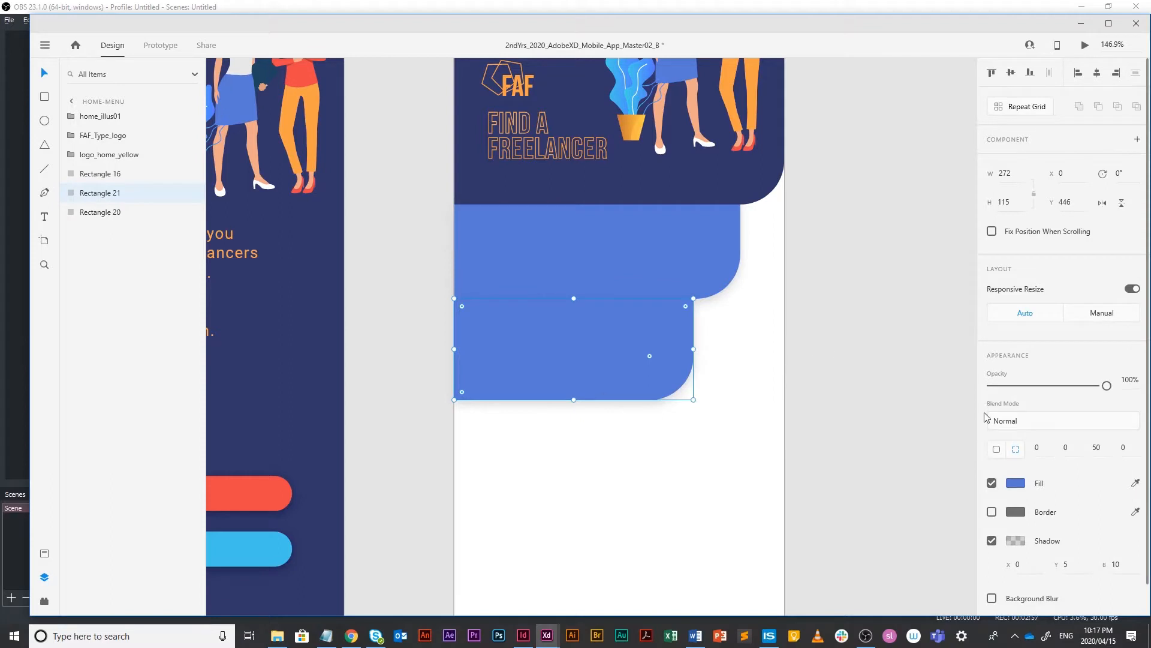
Step: Narrow the second menu bar to about 267 wide, fill it with lighter blue #6B8BE2, and send it behind the first bar
{"action": "left_click_drag", "start_coordinate": [693, 349], "coordinate": [689, 349]}
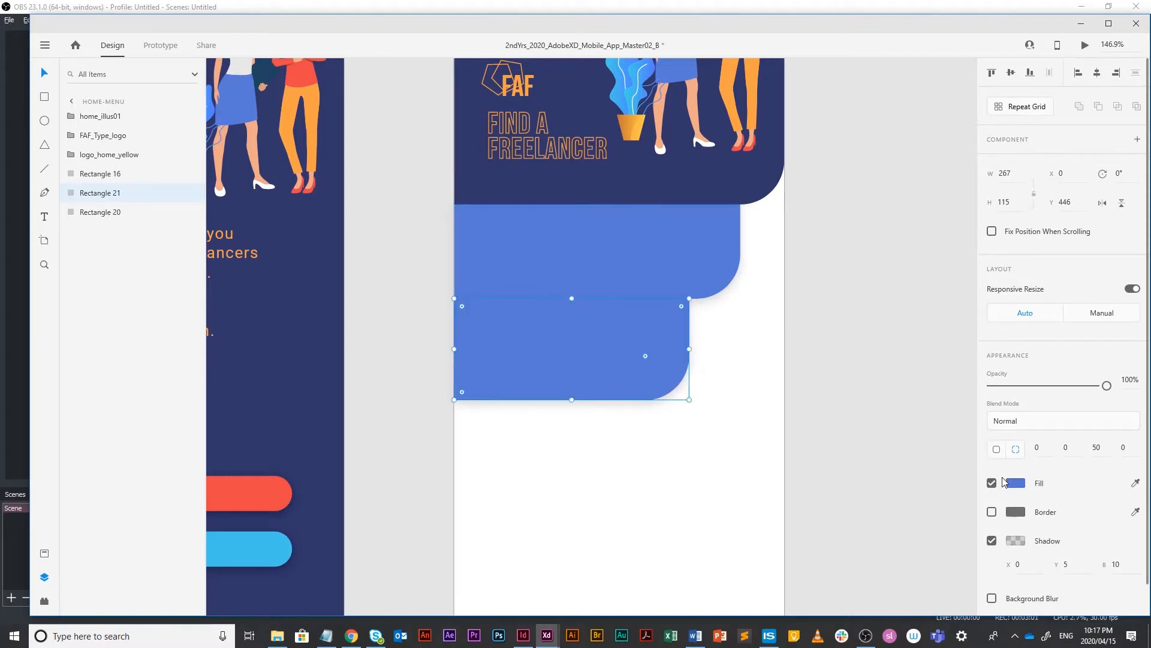
{"action": "left_click", "coordinate": [1013, 487]}
{"action": "left_click", "coordinate": [906, 565]}
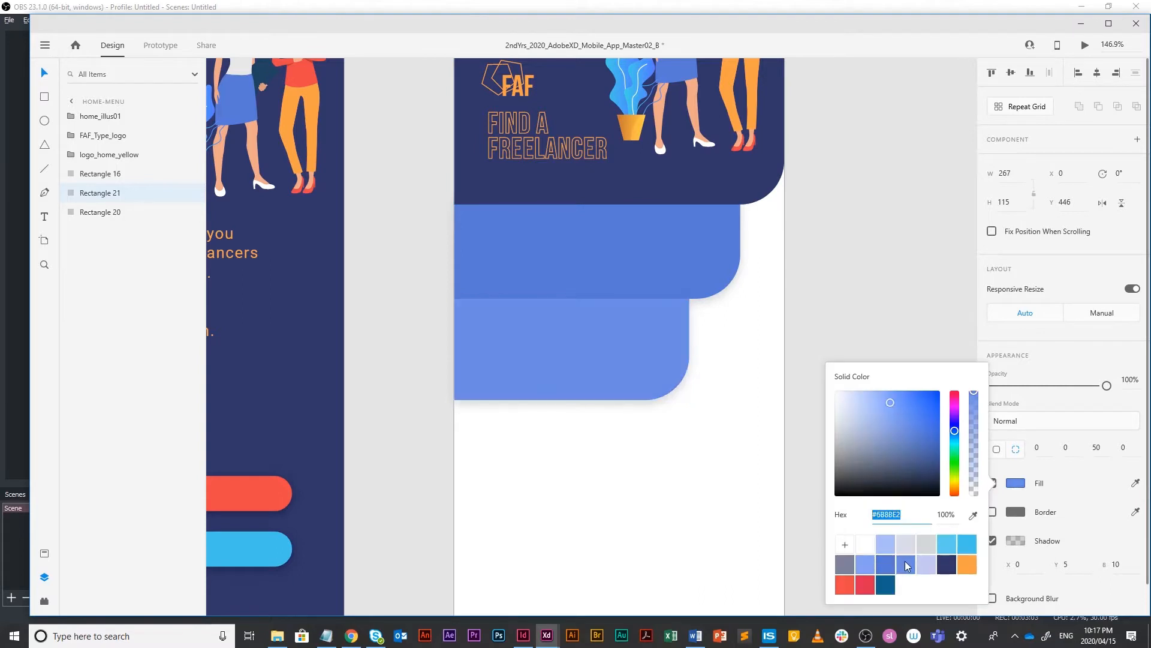
{"action": "left_click", "coordinate": [829, 299]}
{"action": "left_click", "coordinate": [651, 326]}
{"action": "key", "text": "ctrl+["}
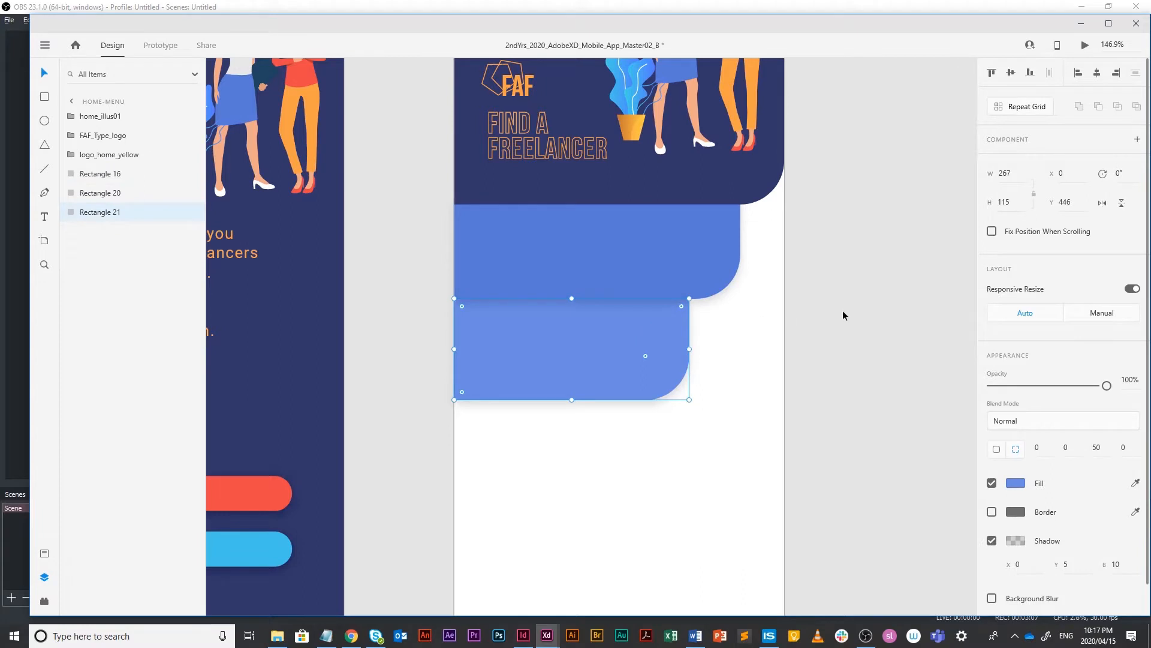
Step: Duplicate the second bar directly below as a third bar, trimmed at the artboard's left edge to about 206 wide
{"action": "scroll", "coordinate": [849, 310], "scroll_direction": "down", "scroll_amount": 3}
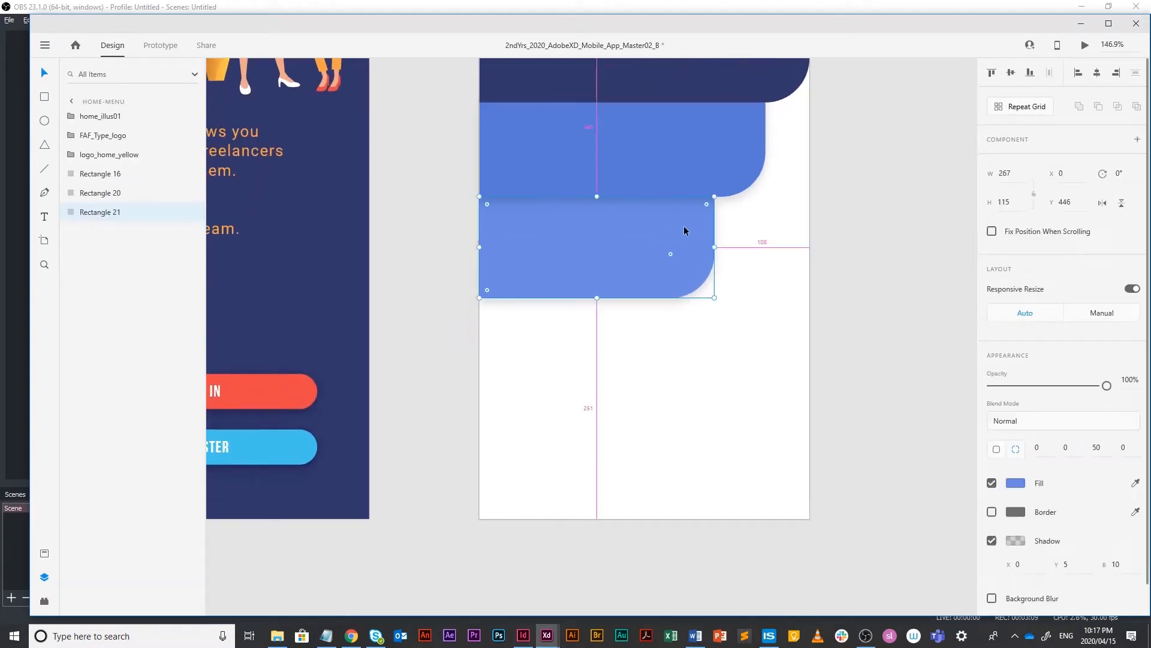
{"action": "key", "text": "ctrl+d"}
{"action": "left_click_drag", "start_coordinate": [684, 231], "coordinate": [630, 329]}
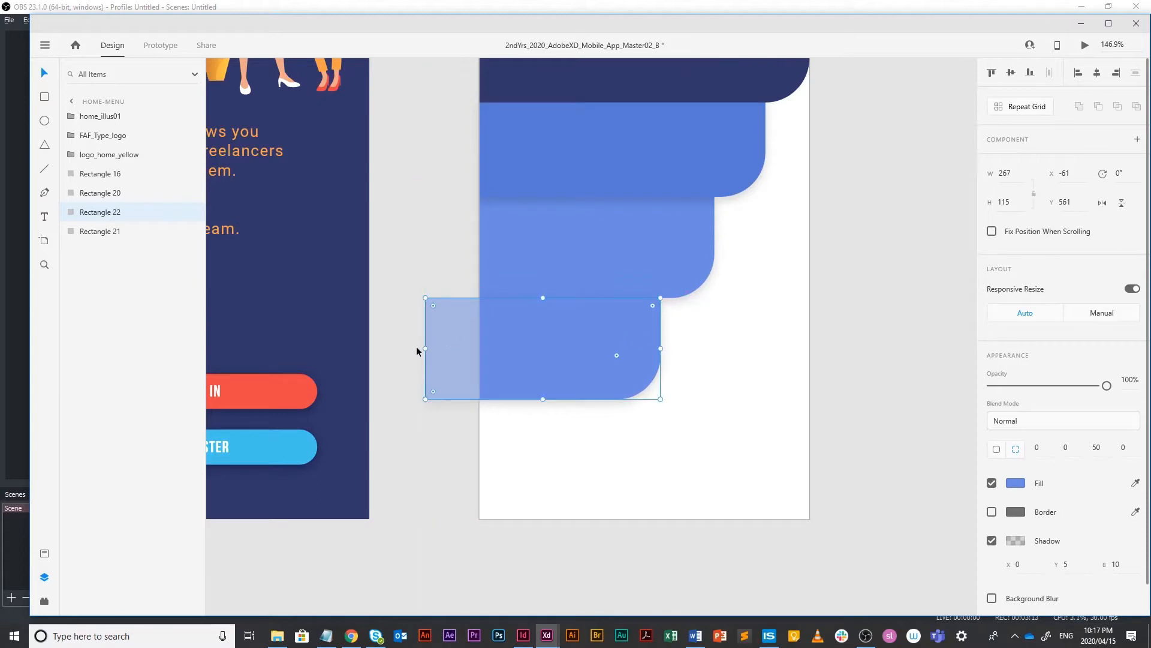
{"action": "left_click_drag", "start_coordinate": [426, 348], "coordinate": [480, 348]}
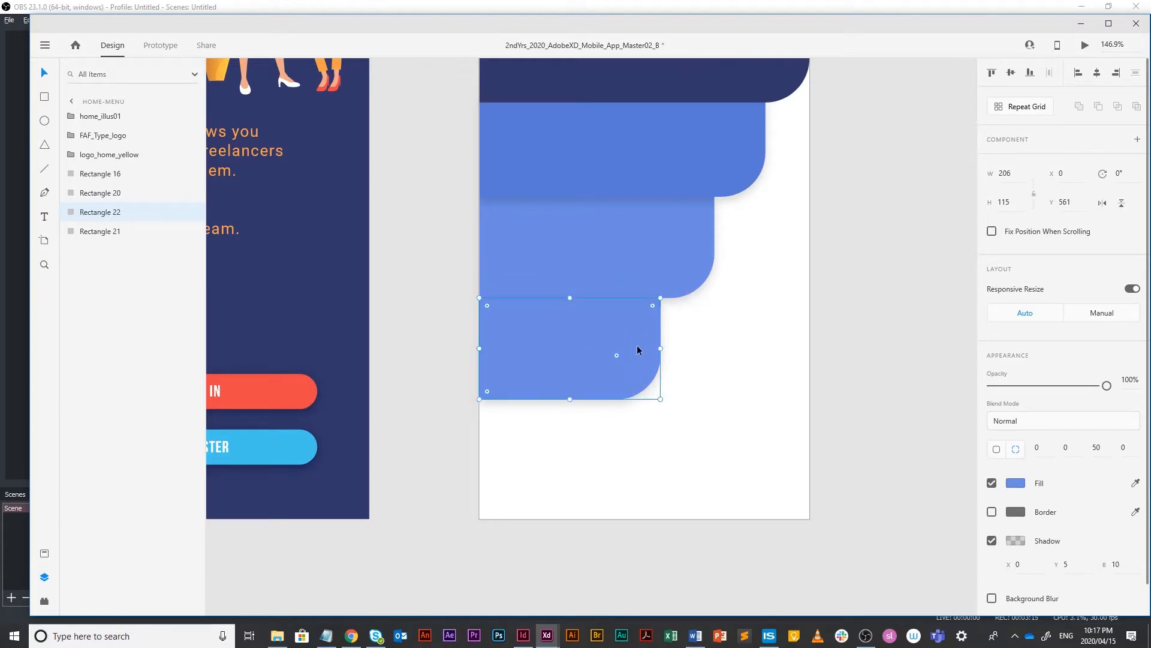
Step: Send the third bar behind the second and fill it with the lighter blue #83A0EE
{"action": "key", "text": "ctrl+bracketleft"}
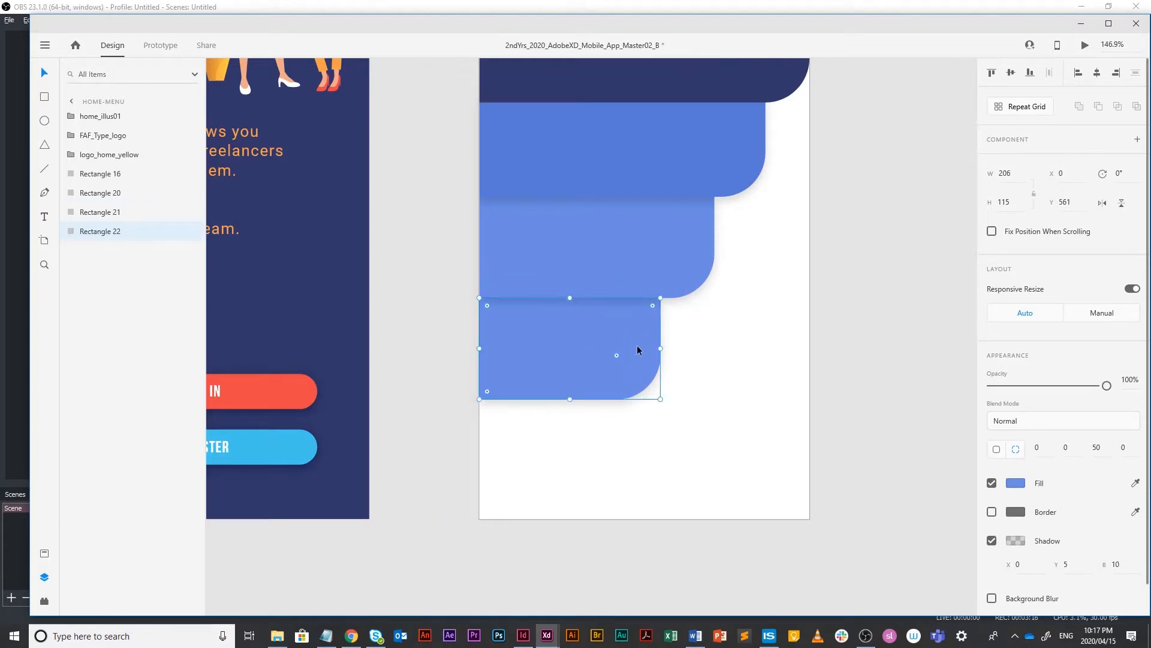
{"action": "left_click", "coordinate": [1015, 484]}
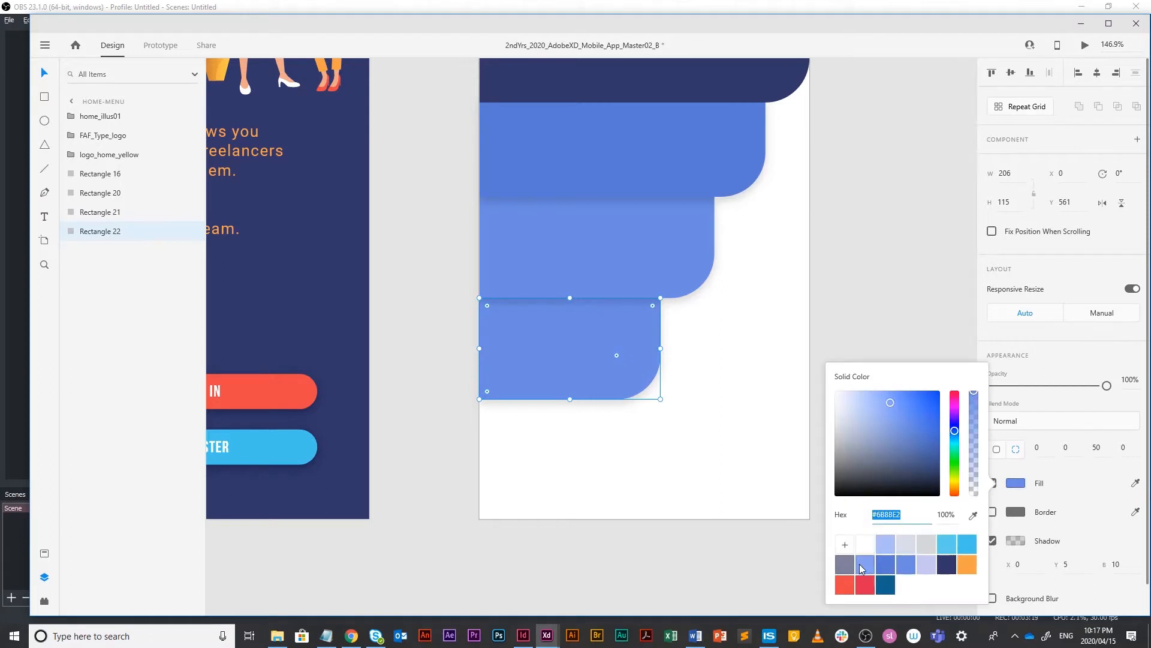
{"action": "left_click", "coordinate": [864, 565]}
{"action": "left_click", "coordinate": [878, 283]}
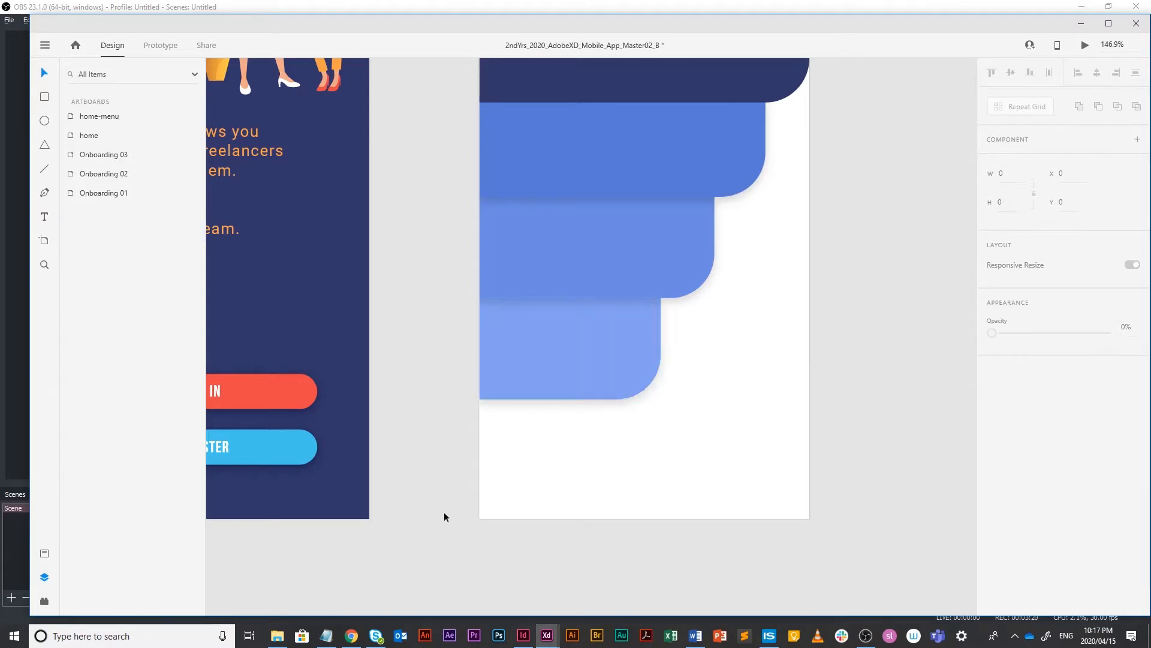
Step: Nudge the third bar up slightly so it tucks under the second, at Y about 558
{"action": "left_click", "coordinate": [617, 330]}
{"action": "left_click_drag", "start_coordinate": [616, 330], "coordinate": [617, 329]}
{"action": "left_click", "coordinate": [702, 430]}
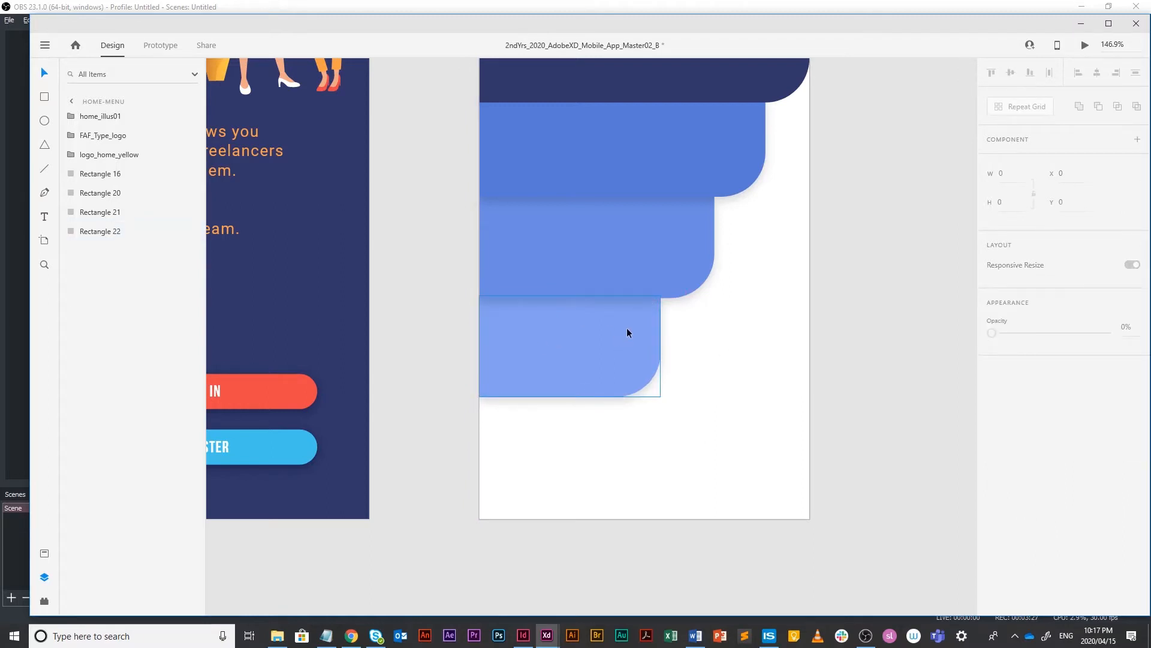
Step: Duplicate the third bar below as a fourth bar about 169 wide and shift it left to X about -26
{"action": "left_click_drag", "start_coordinate": [617, 324], "coordinate": [586, 419]}
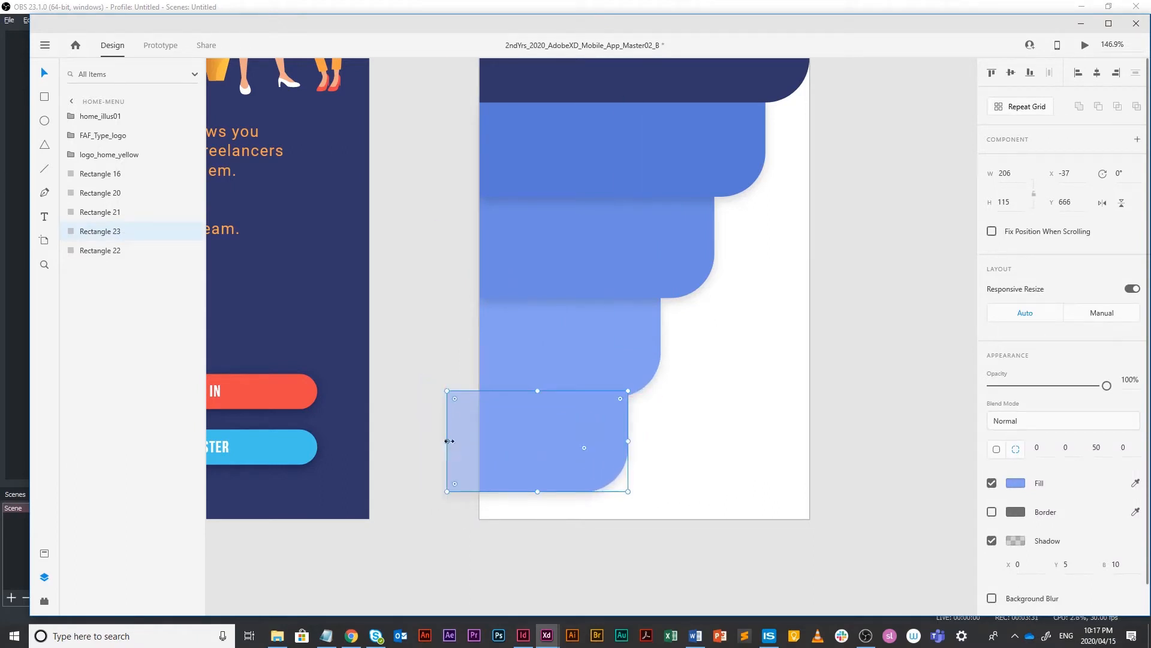
{"action": "left_click_drag", "start_coordinate": [449, 440], "coordinate": [479, 441]}
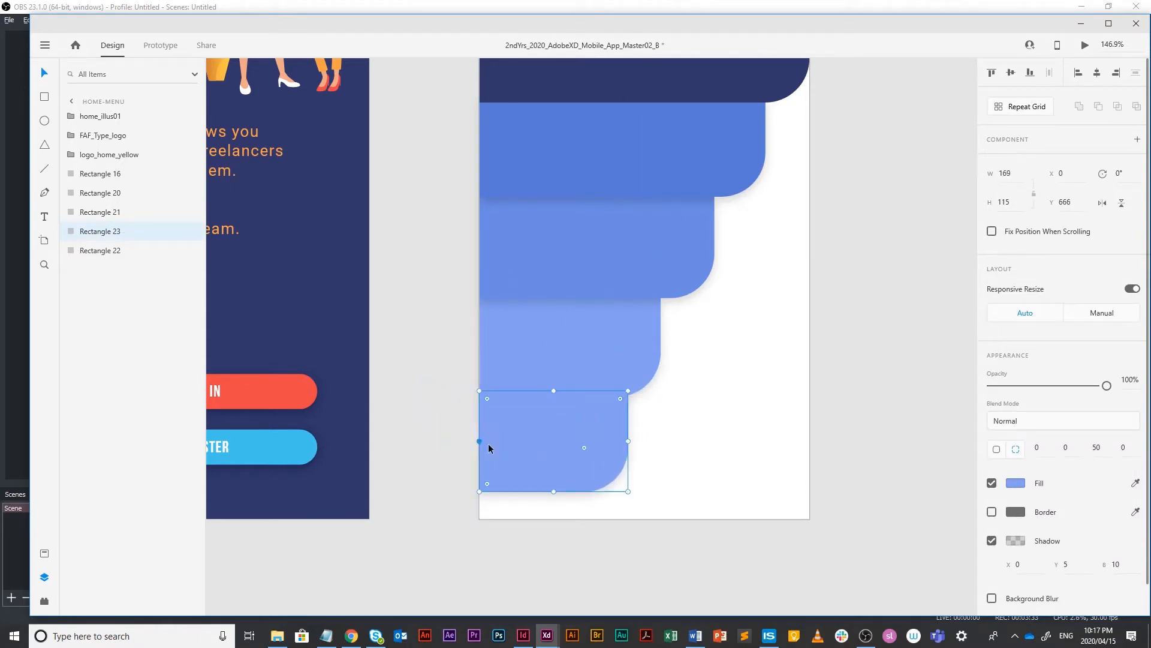
{"action": "left_click_drag", "start_coordinate": [607, 457], "coordinate": [585, 454]}
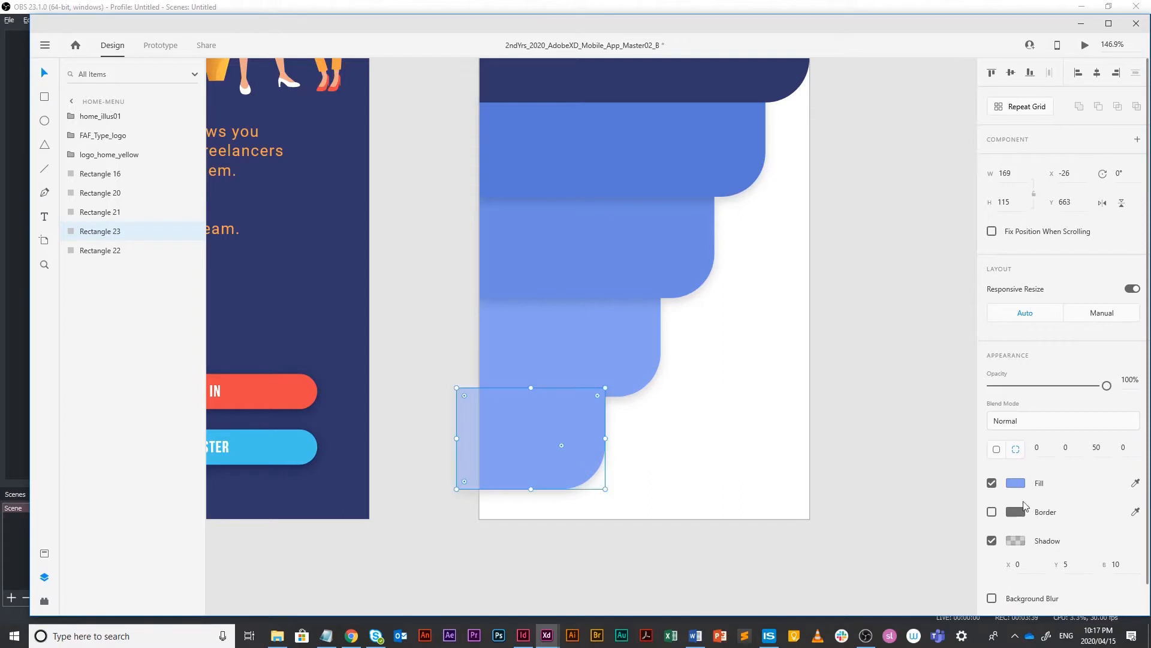
Step: Fill the fourth bar with the palest saved blue swatch and send it behind the third bar
{"action": "left_click", "coordinate": [1015, 483]}
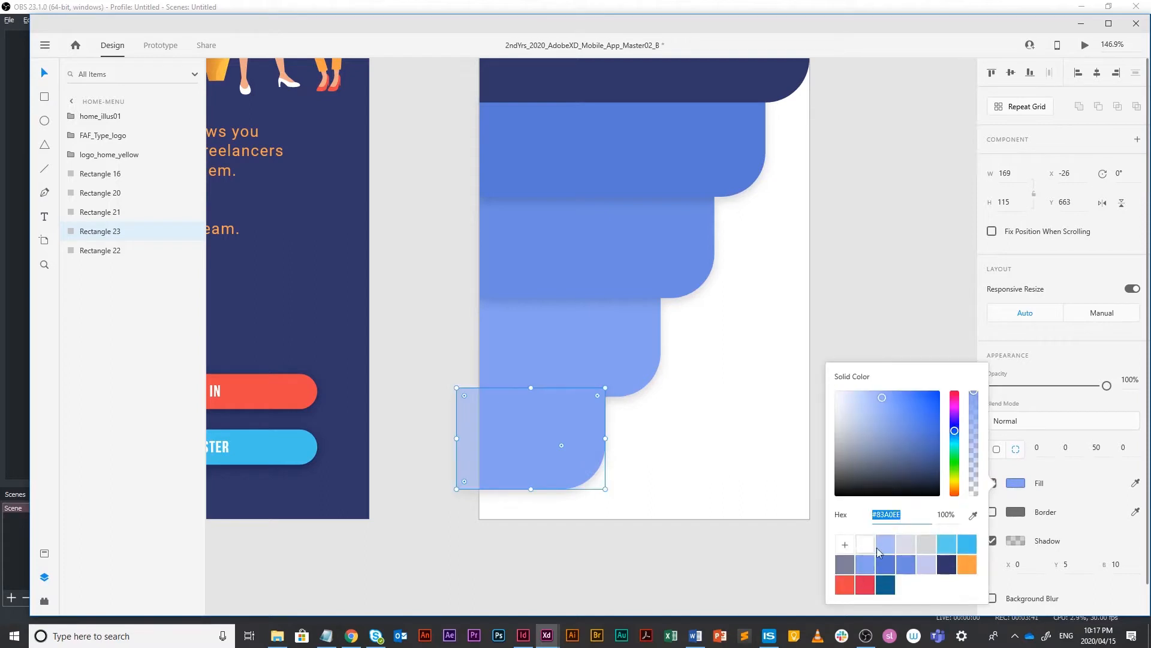
{"action": "left_click", "coordinate": [893, 544]}
{"action": "left_click", "coordinate": [607, 435]}
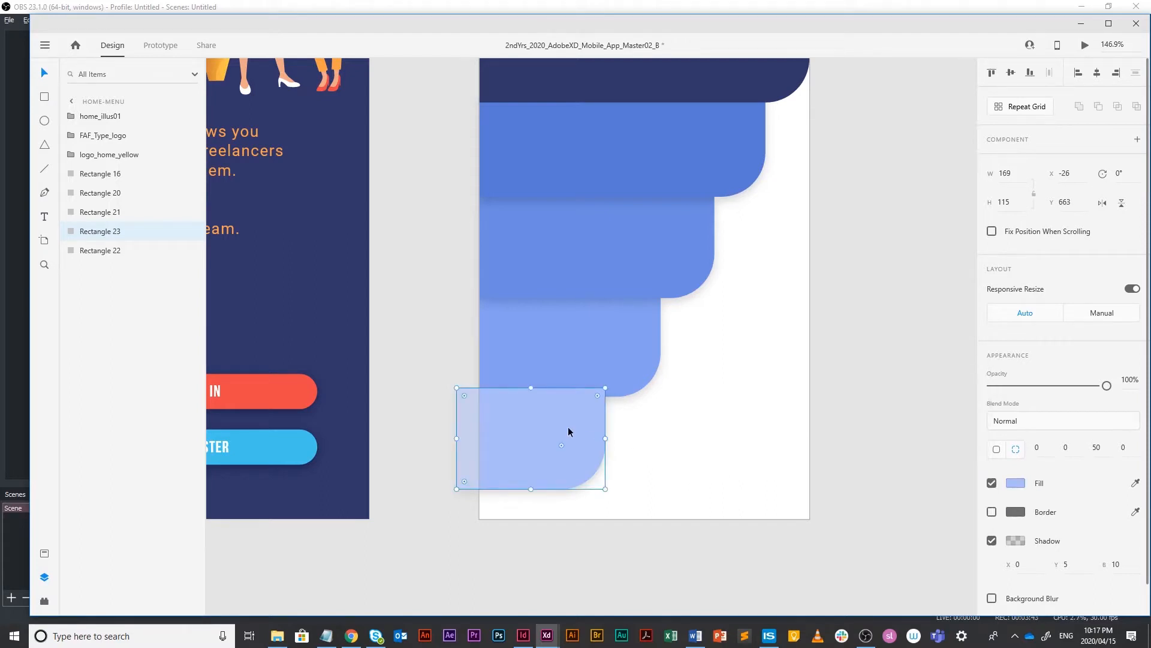
{"action": "key", "text": "ctrl+["}
Step: Lower the fourth bar's top edge to meet the third bar, leaving it about 105 high
{"action": "left_click_drag", "start_coordinate": [530, 391], "coordinate": [530, 399]}
{"action": "left_click", "coordinate": [693, 412]}
{"action": "left_click", "coordinate": [585, 419]}
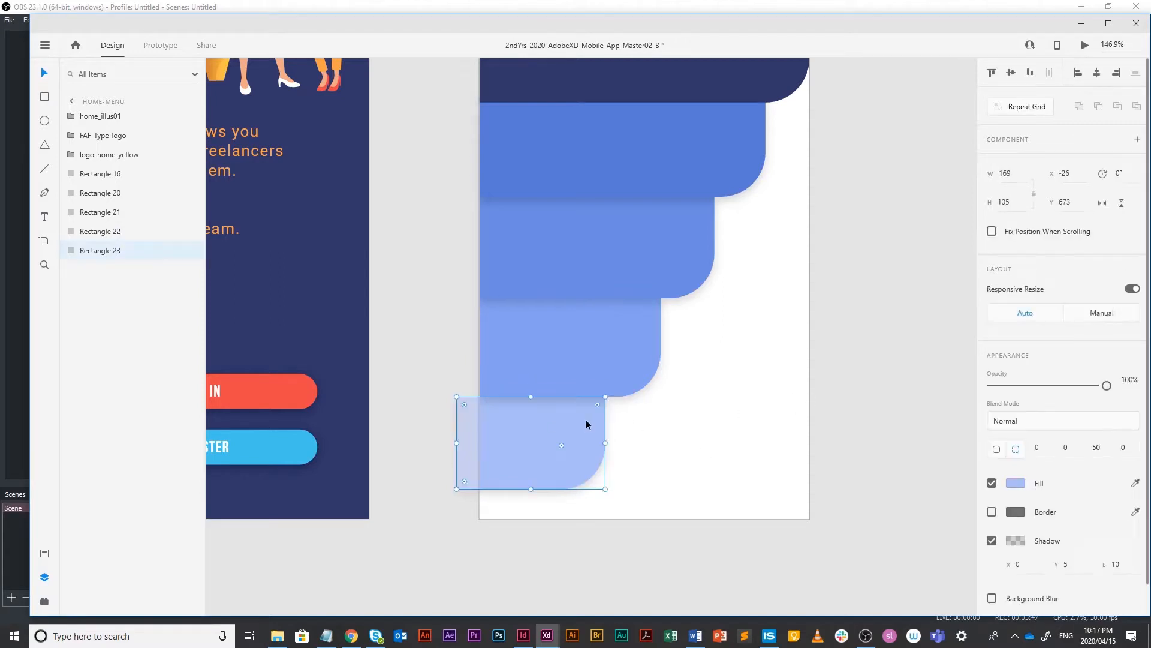
{"action": "left_click", "coordinate": [678, 312]}
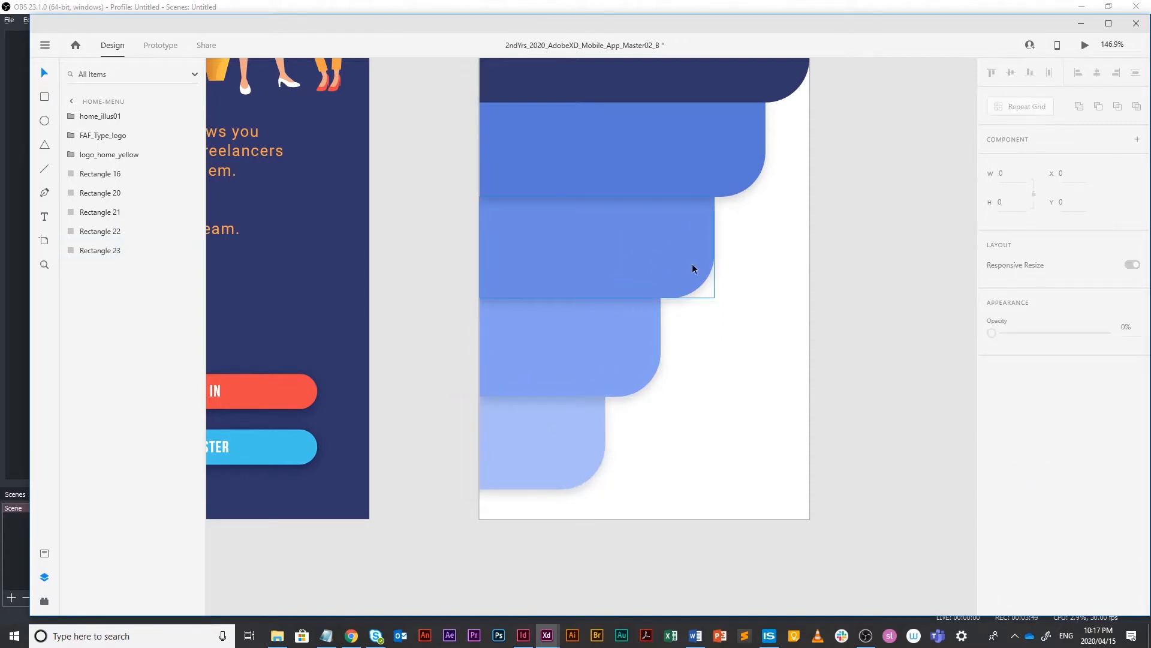
Step: Set the first menu bar's height to 100
{"action": "left_click", "coordinate": [733, 175]}
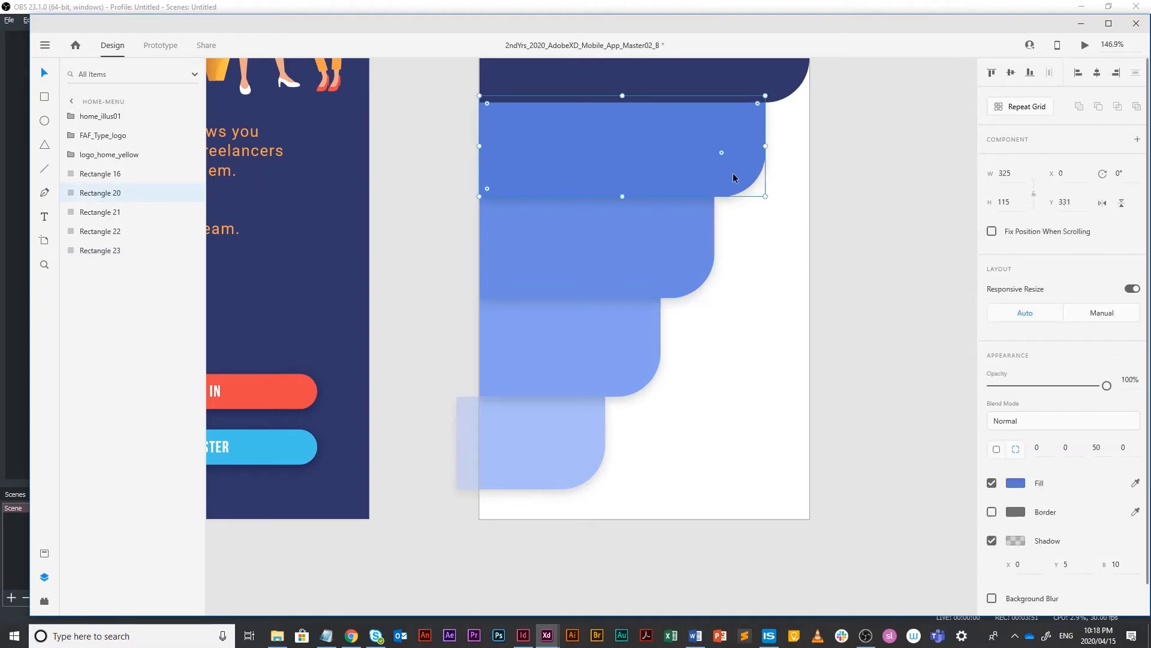
{"action": "left_click", "coordinate": [1011, 202]}
{"action": "type", "text": "100"}
{"action": "key", "text": "Return"}
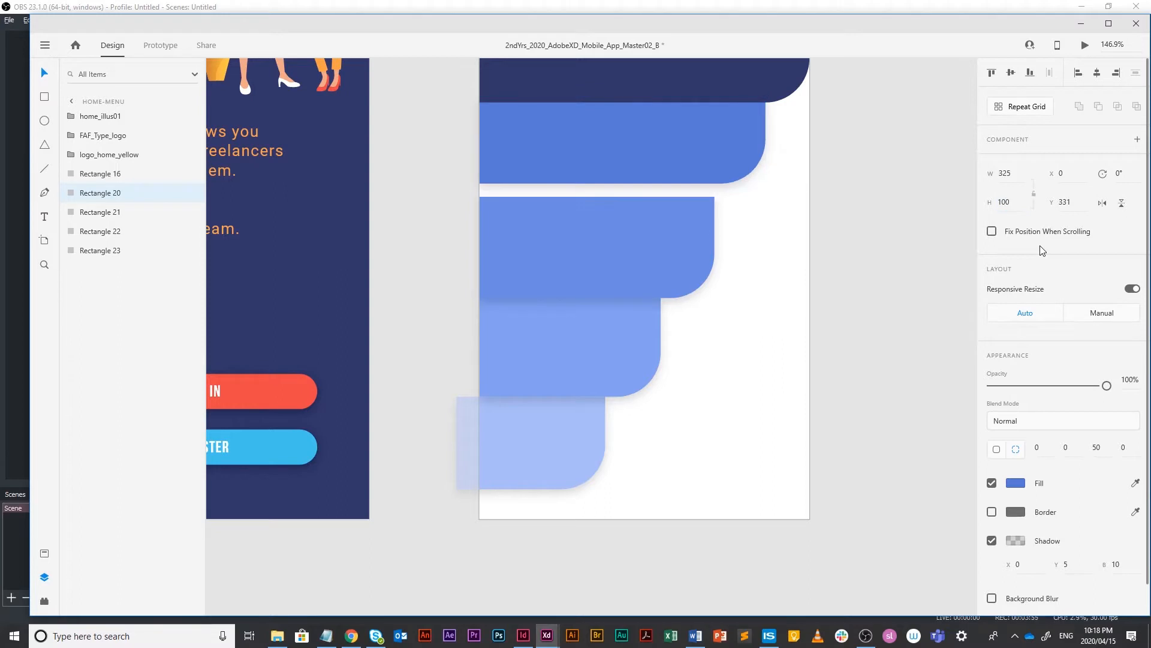
Step: Set the second menu bar's height to 100 and move it up against the first bar
{"action": "left_click", "coordinate": [674, 233]}
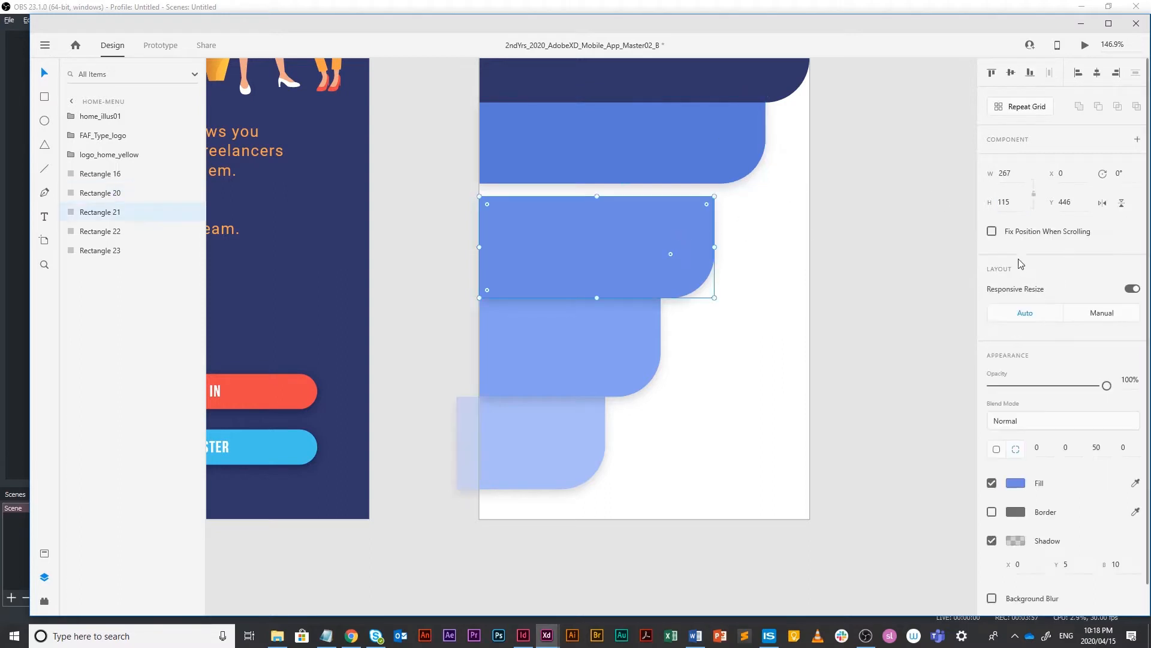
{"action": "left_click", "coordinate": [1008, 203]}
{"action": "type", "text": "100"}
{"action": "key", "text": "Return"}
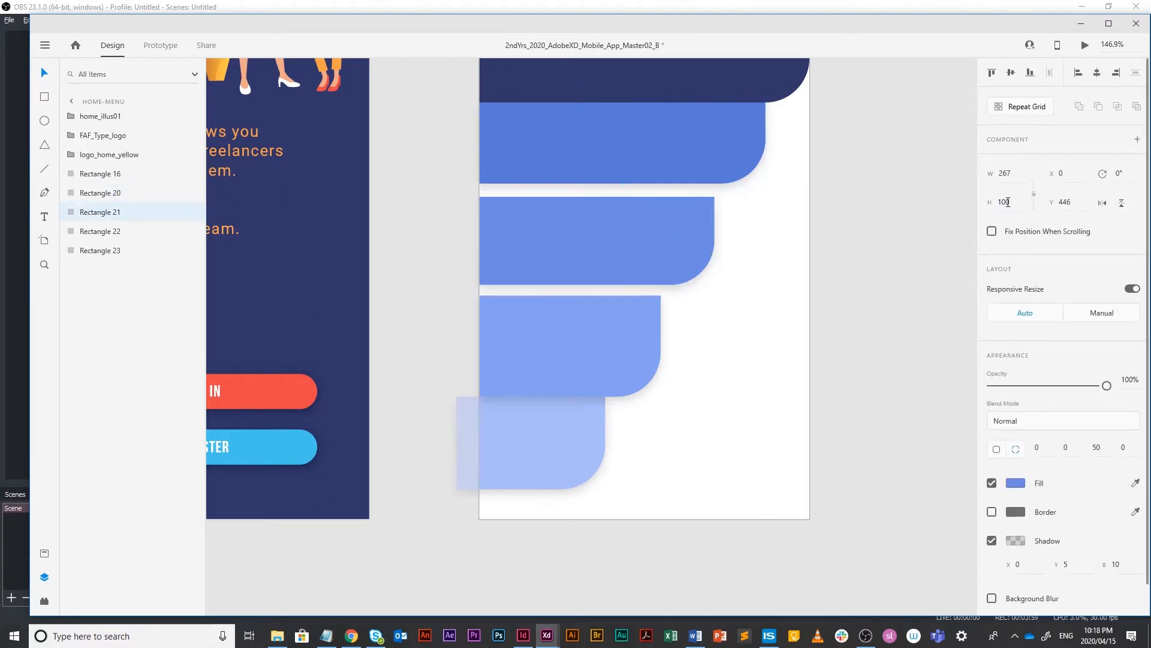
{"action": "left_click_drag", "start_coordinate": [629, 250], "coordinate": [636, 232]}
{"action": "left_click", "coordinate": [703, 287]}
Step: Set the third menu bar's height to 100 and move it up against the second bar, at Y about 531
{"action": "left_click", "coordinate": [634, 307]}
{"action": "left_click", "coordinate": [1007, 203]}
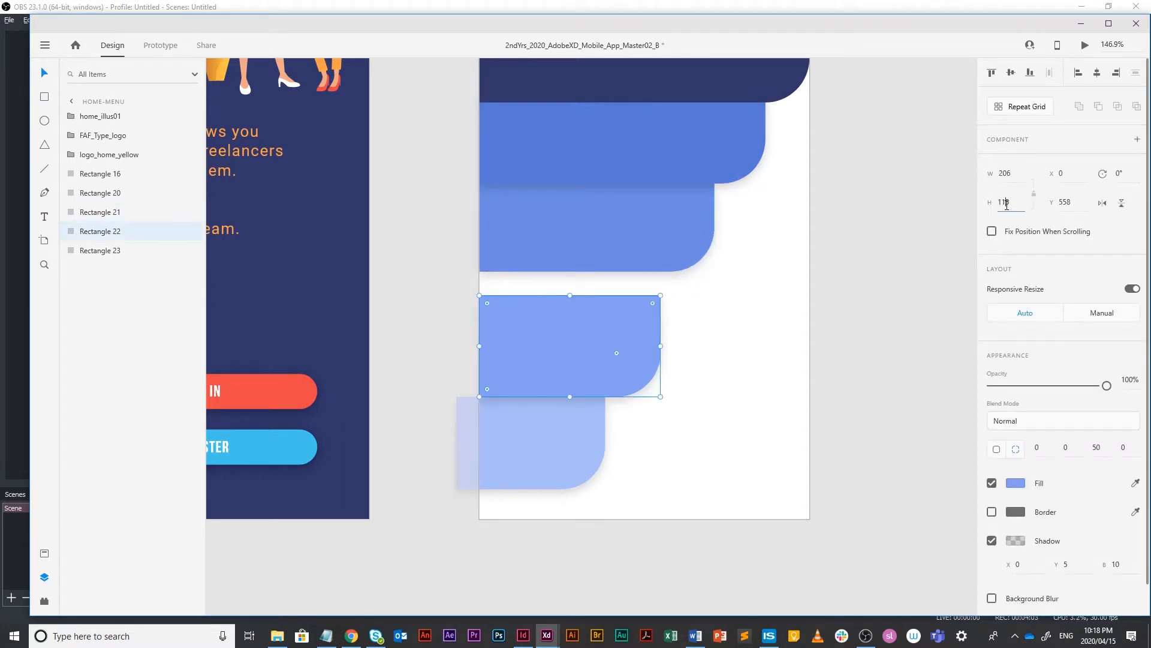
{"action": "type", "text": "100"}
{"action": "key", "text": "Return"}
{"action": "left_click_drag", "start_coordinate": [599, 332], "coordinate": [607, 301]}
{"action": "left_click", "coordinate": [682, 309]}
Step: Set the fourth menu bar's height to 100 and move it up against the third bar
{"action": "left_click", "coordinate": [547, 438]}
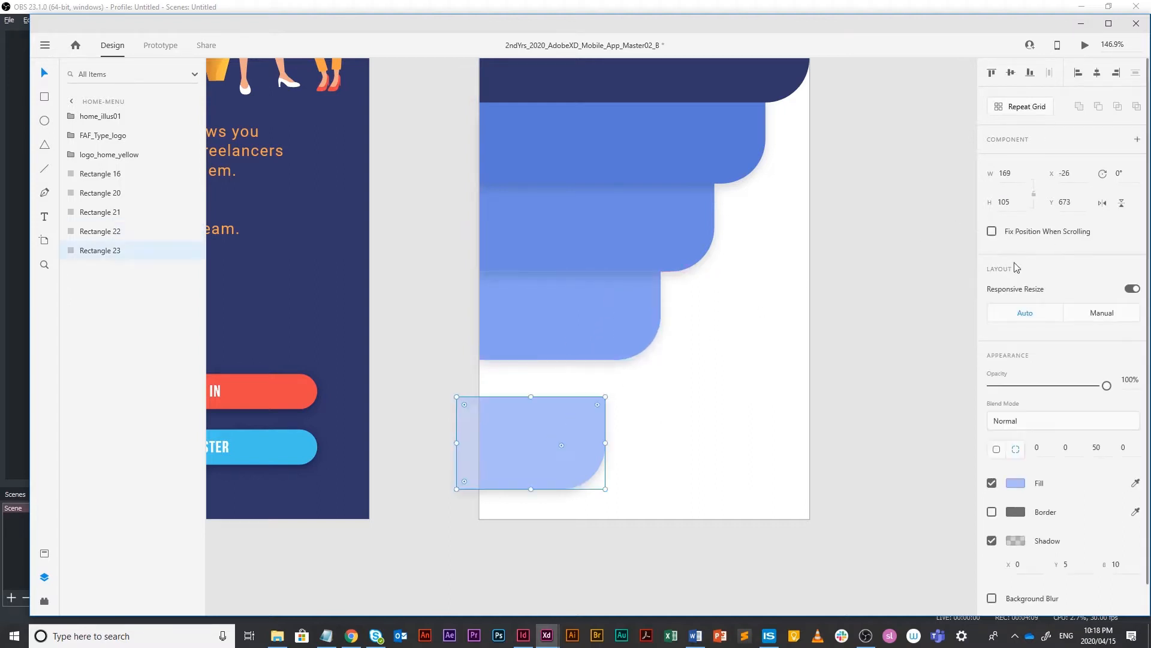
{"action": "left_click", "coordinate": [1004, 202]}
{"action": "type", "text": "1"}
{"action": "key", "text": "Return"}
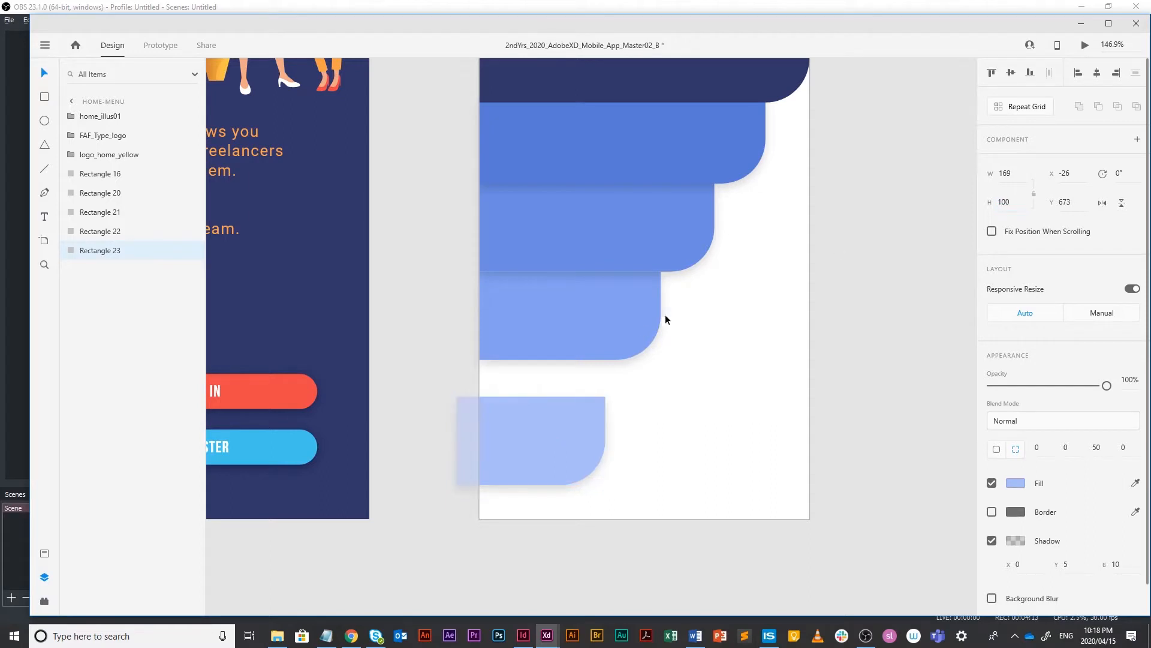
{"action": "left_click_drag", "start_coordinate": [555, 448], "coordinate": [555, 412]}
{"action": "left_click", "coordinate": [718, 399]}
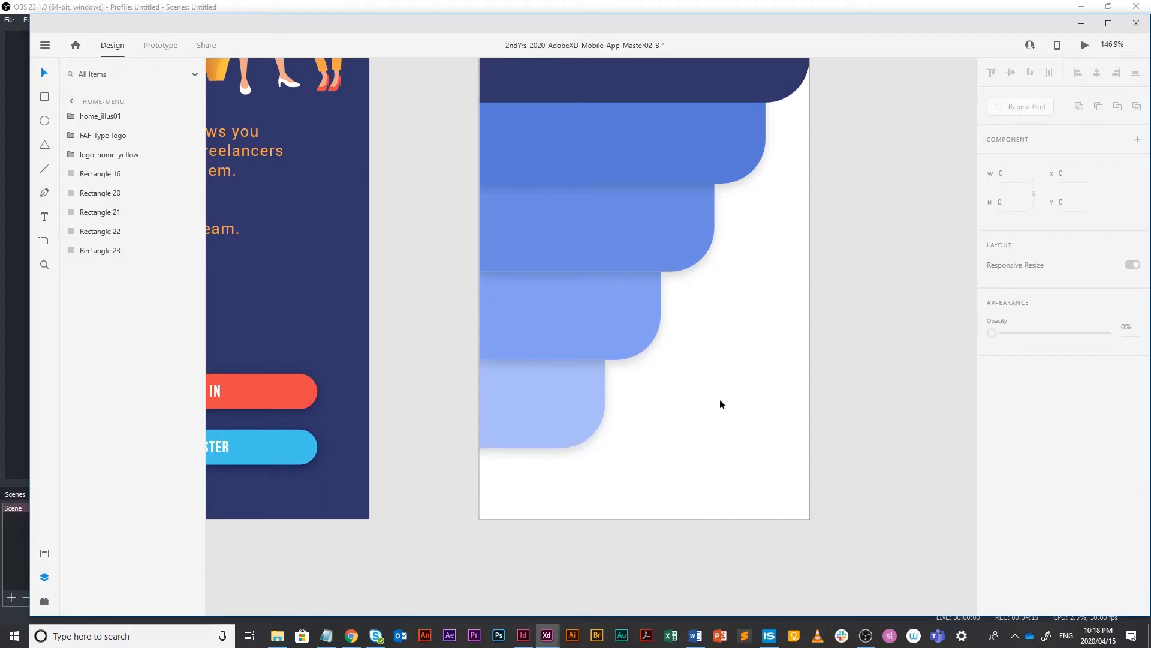
{"action": "left_click", "coordinate": [816, 411]}
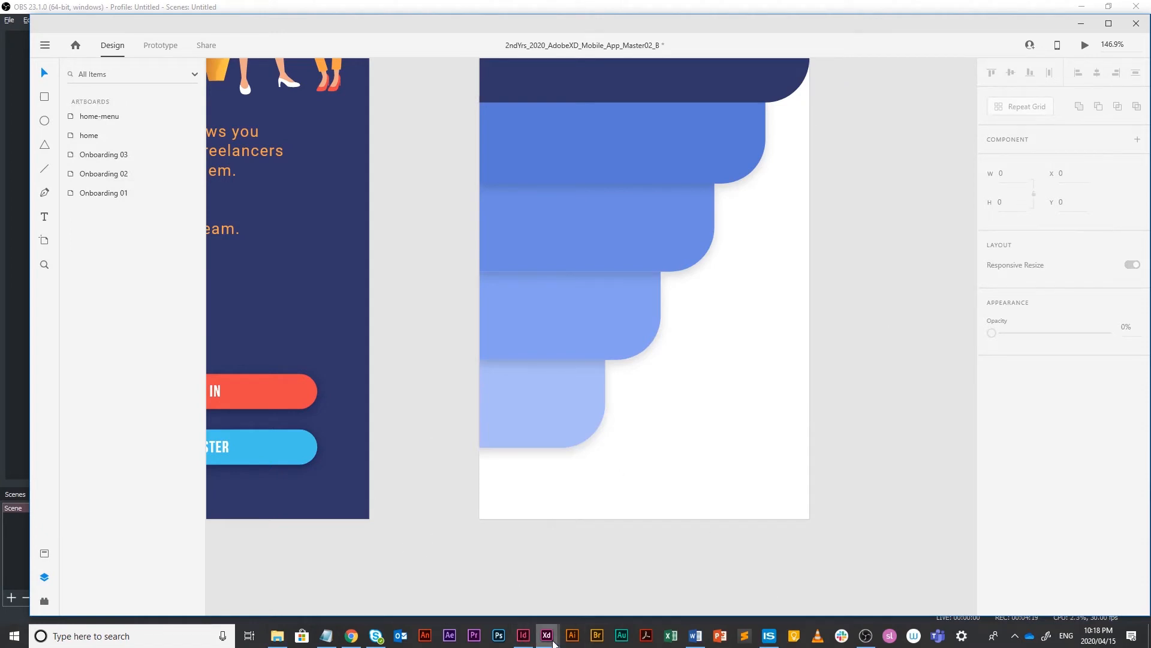
Step: Copy the bottom icon menu from the categories artboard in 2ndYrs_2020_AdobeXD_Mobile_App01 and paste it into the home-menu artboard
{"action": "mouse_move", "coordinate": [552, 643]}
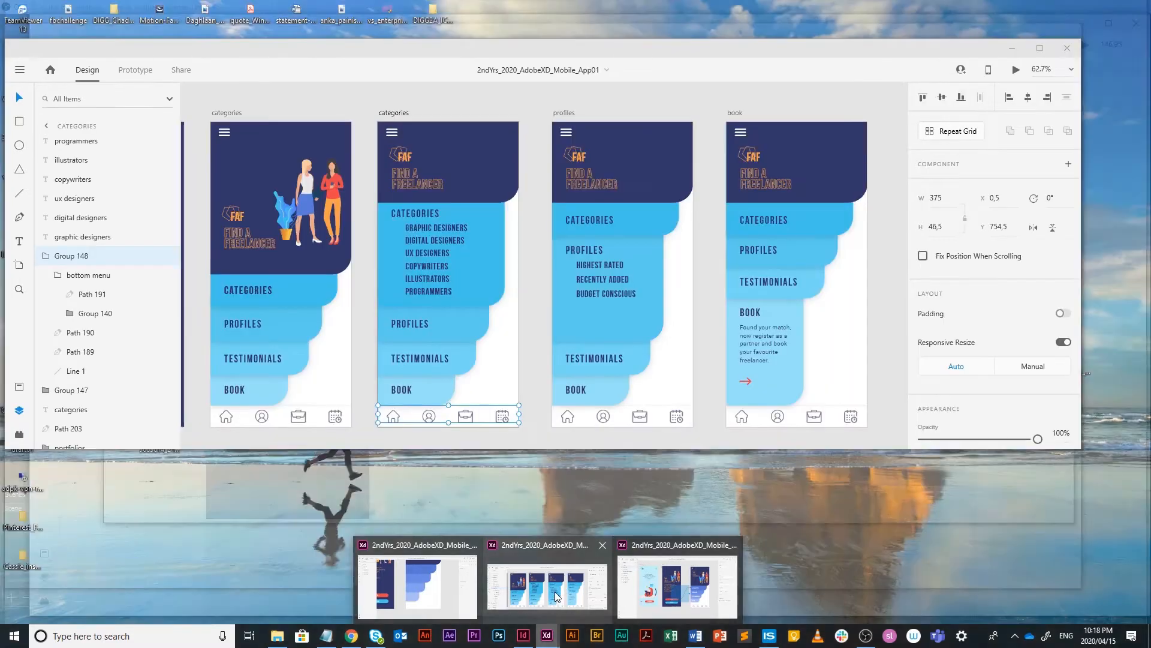
{"action": "left_click", "coordinate": [558, 594]}
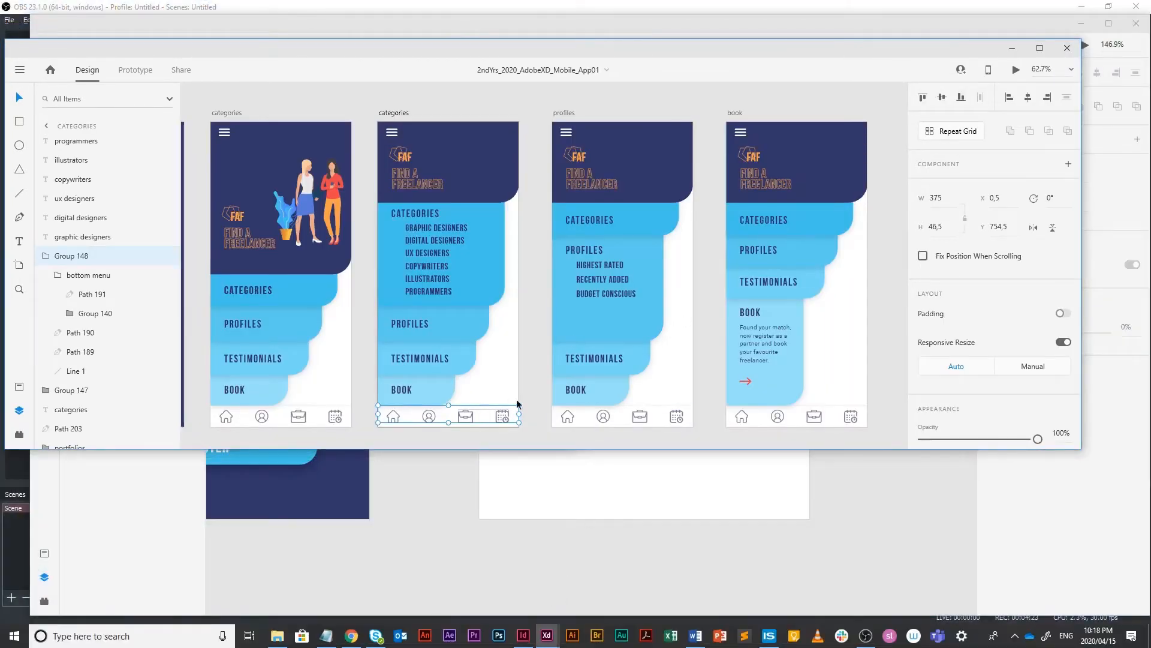
{"action": "left_click", "coordinate": [520, 418]}
{"action": "left_click", "coordinate": [507, 424]}
{"action": "left_click", "coordinate": [502, 420]}
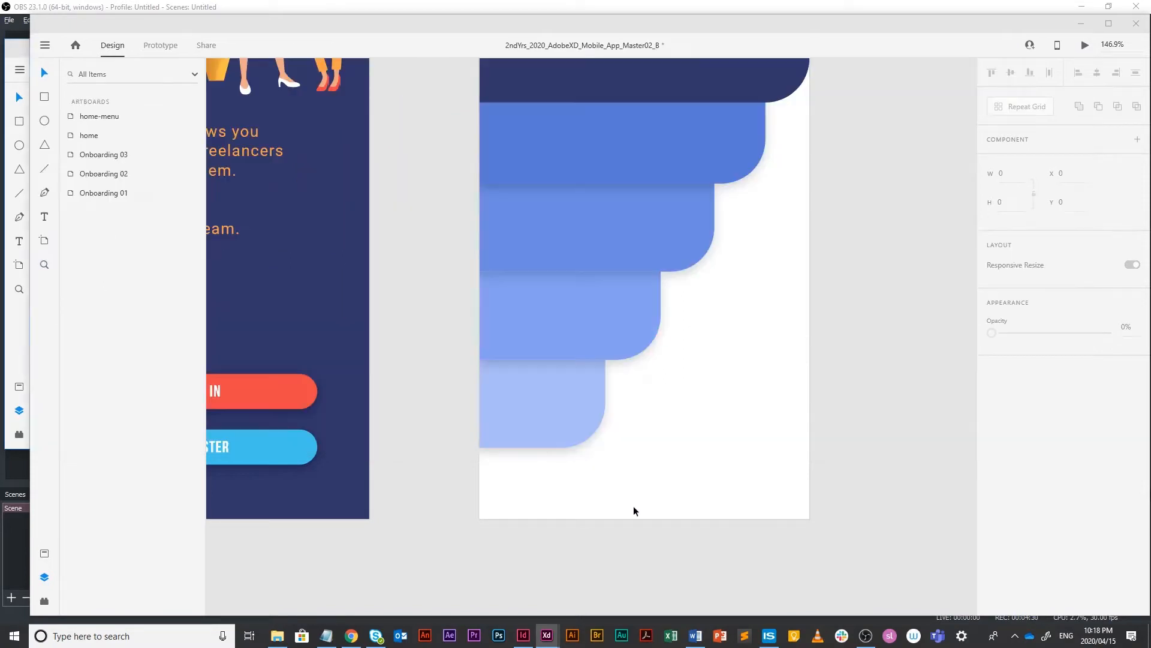
{"action": "left_click", "coordinate": [633, 505]}
{"action": "key", "text": "ctrl+v"}
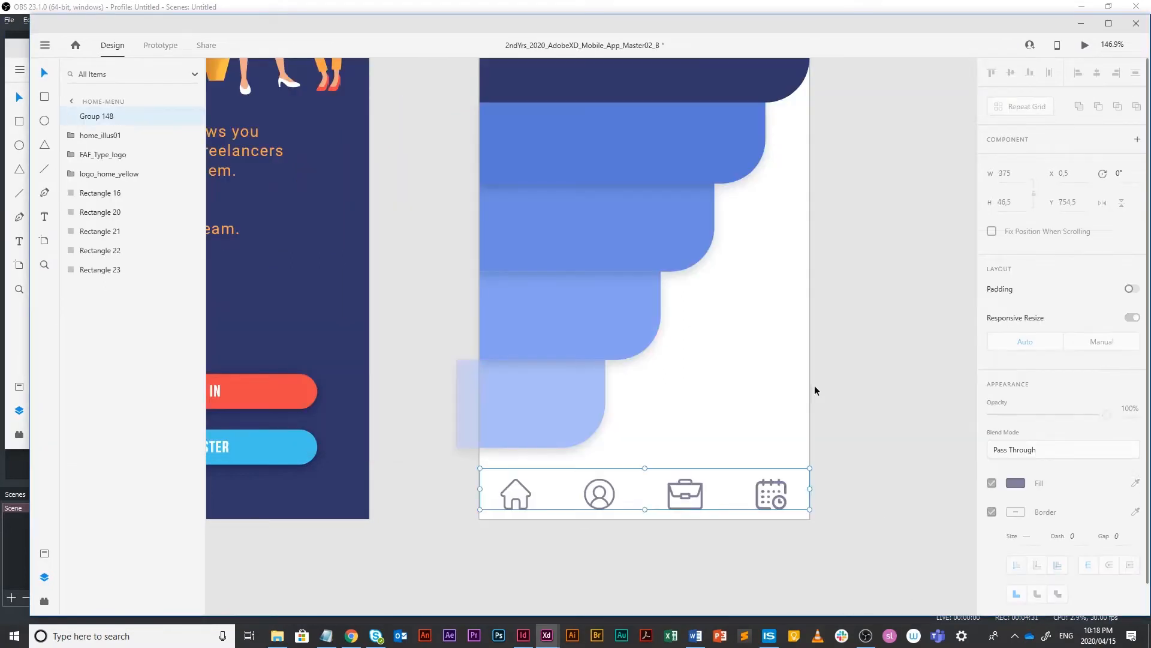
{"action": "left_click", "coordinate": [685, 557]}
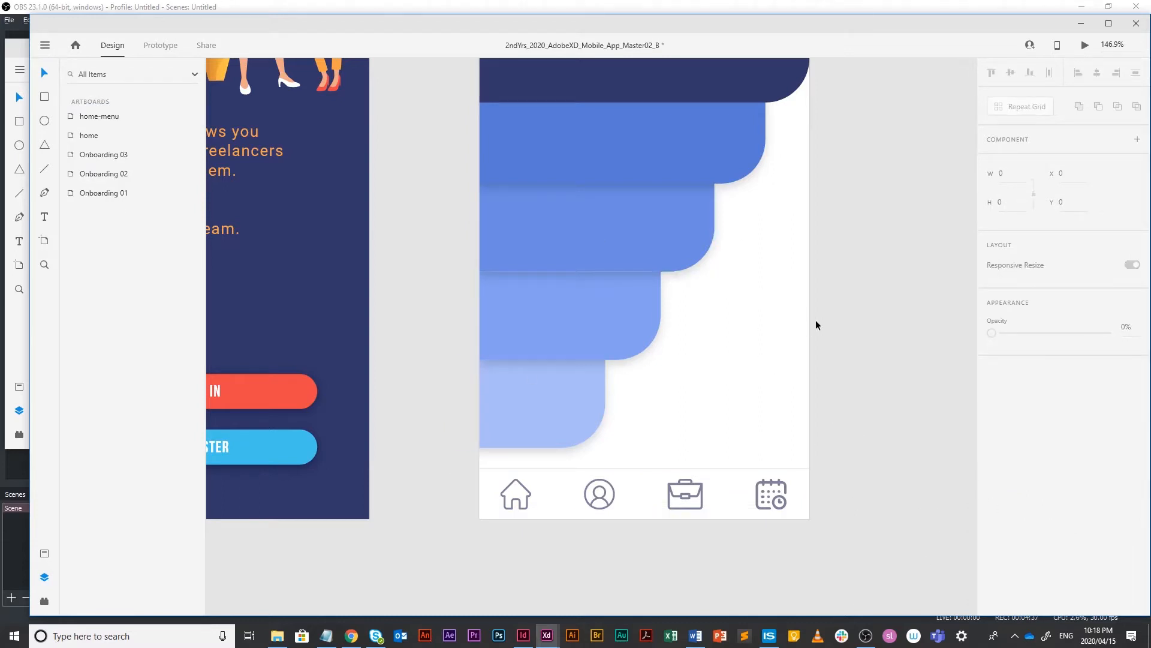
Step: Nudge the first and second menu bars down slightly to even out the visible bar heights, keeping them on the artboard's left edge
{"action": "left_click_drag", "start_coordinate": [838, 277], "coordinate": [782, 323]}
{"action": "left_click", "coordinate": [607, 279]}
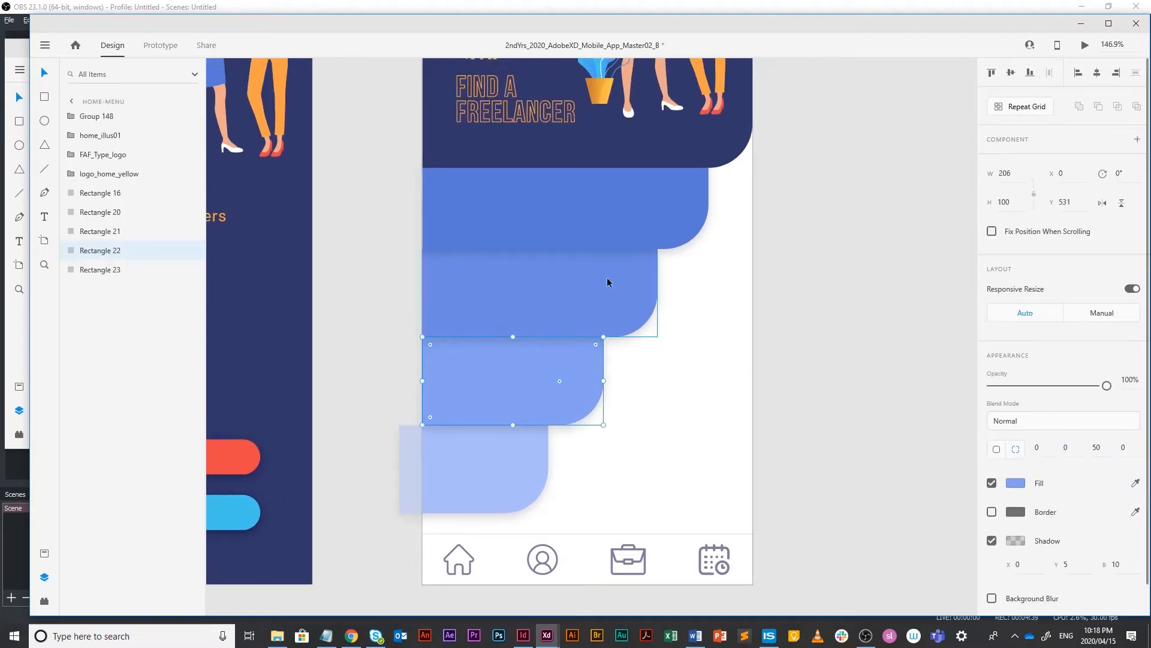
{"action": "left_click", "coordinate": [668, 201]}
{"action": "left_click_drag", "start_coordinate": [660, 196], "coordinate": [660, 198]}
{"action": "left_click_drag", "start_coordinate": [618, 285], "coordinate": [586, 300]}
{"action": "left_click", "coordinate": [774, 291]}
{"action": "left_click", "coordinate": [788, 313]}
{"action": "left_click_drag", "start_coordinate": [536, 379], "coordinate": [552, 404]}
{"action": "key", "text": "Escape"}
{"action": "key", "text": "Escape"}
Step: Nudge the fourth menu bar slightly right and trim its left side to the artboard edge
{"action": "left_click_drag", "start_coordinate": [487, 487], "coordinate": [503, 482]}
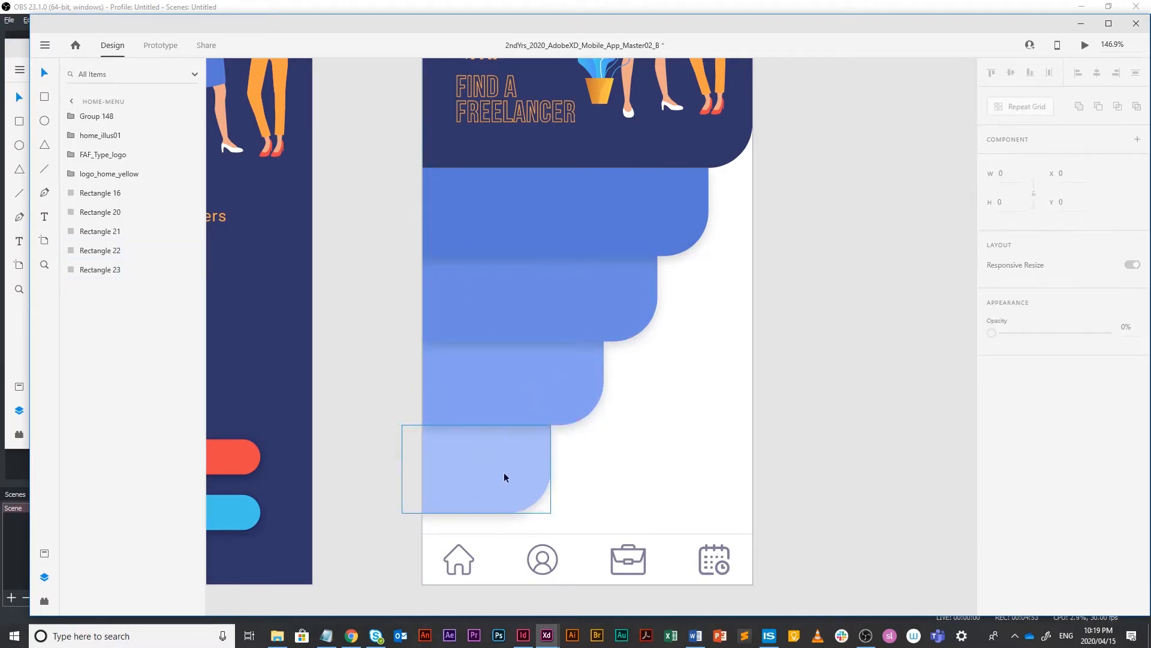
{"action": "left_click_drag", "start_coordinate": [401, 468], "coordinate": [423, 467]}
{"action": "left_click", "coordinate": [725, 466]}
Step: Add an area text label reading "categories" over the first menu bar, about 324 wide and 63 high
{"action": "left_click", "coordinate": [45, 217]}
{"action": "left_click_drag", "start_coordinate": [849, 195], "coordinate": [563, 251]}
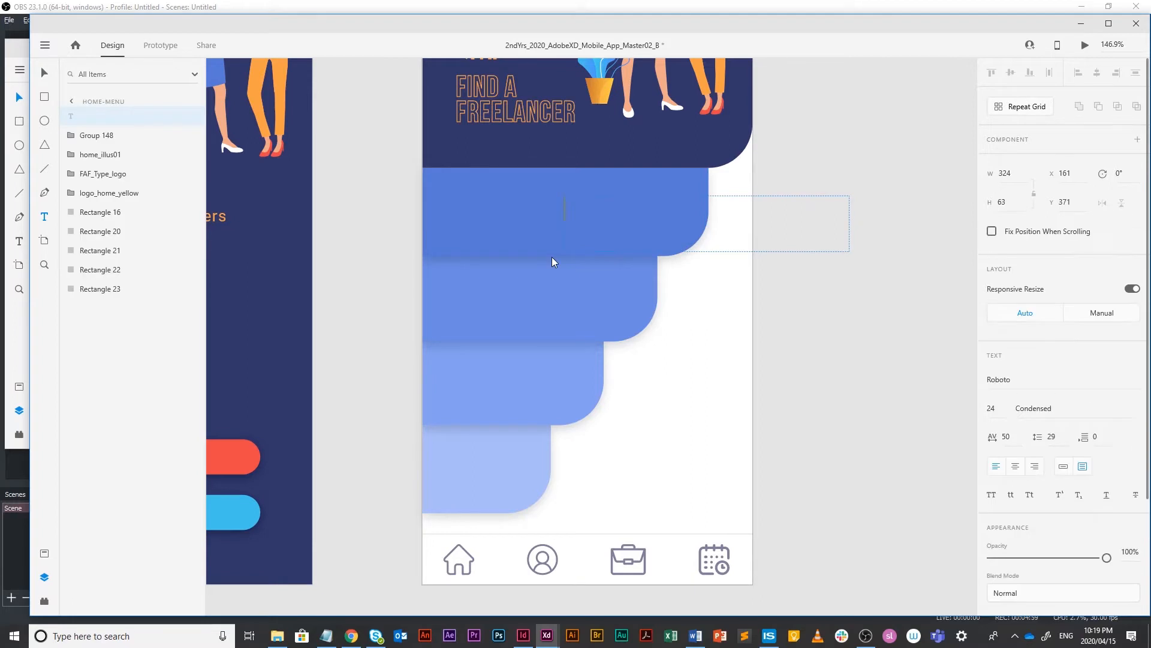
{"action": "type", "text": "categories"}
Step: Format the categories label at size 26, in uppercase, with the Condensed Bold style
{"action": "key", "text": "ctrl+a"}
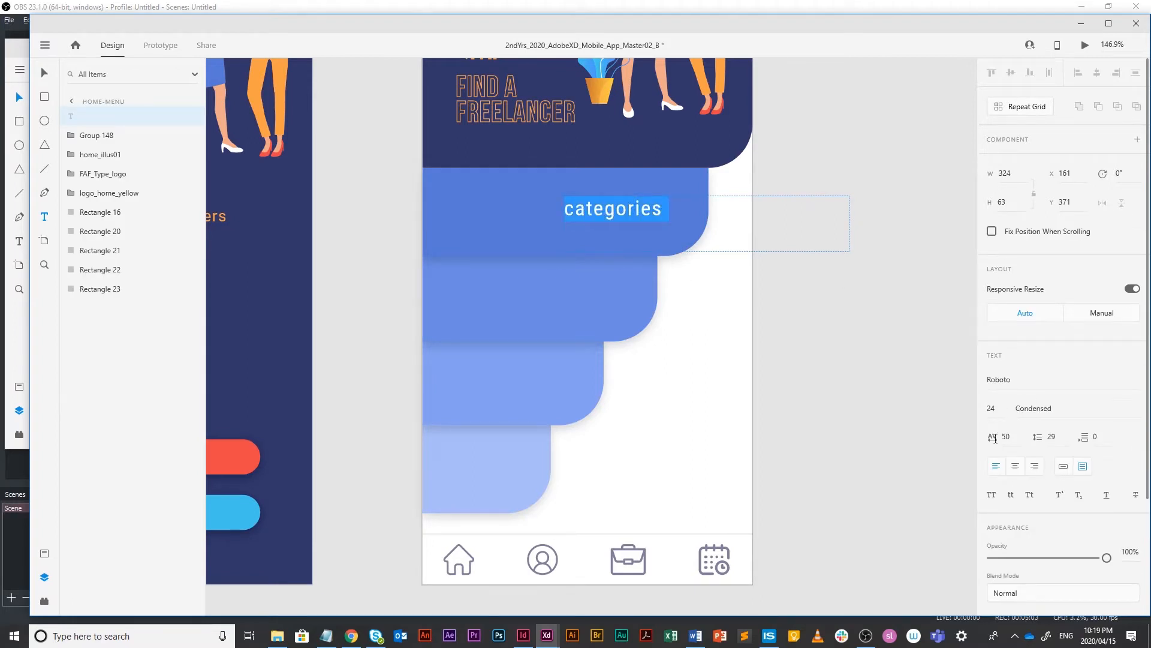
{"action": "left_click", "coordinate": [991, 410]}
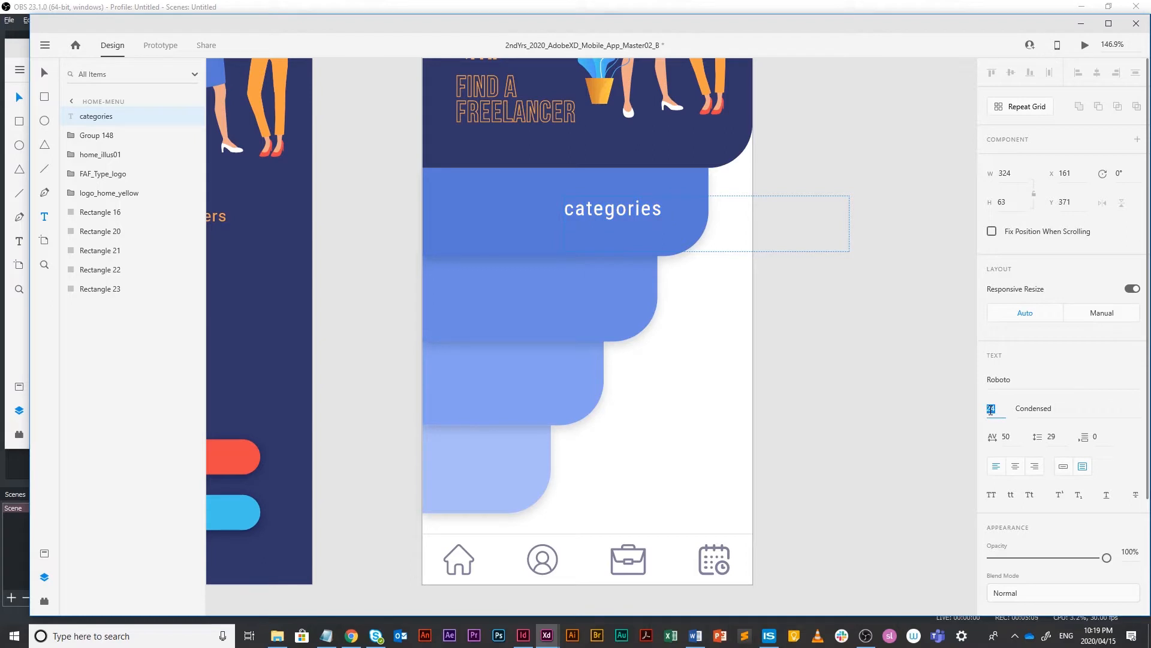
{"action": "type", "text": "26"}
{"action": "key", "text": "Return"}
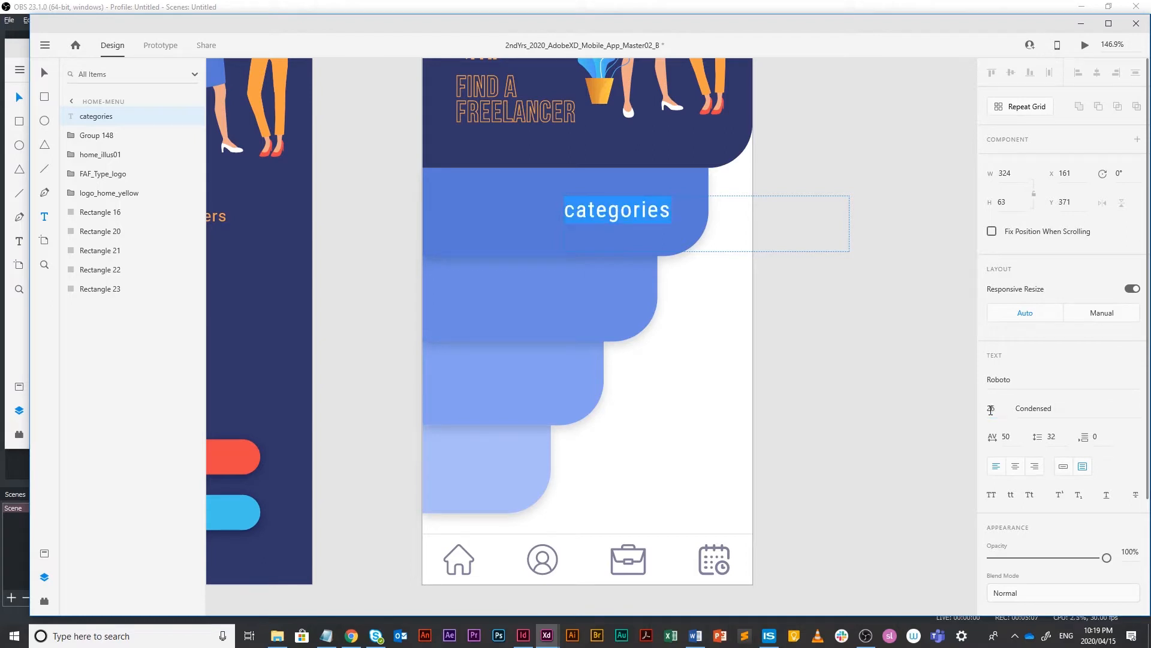
{"action": "left_click", "coordinate": [992, 495]}
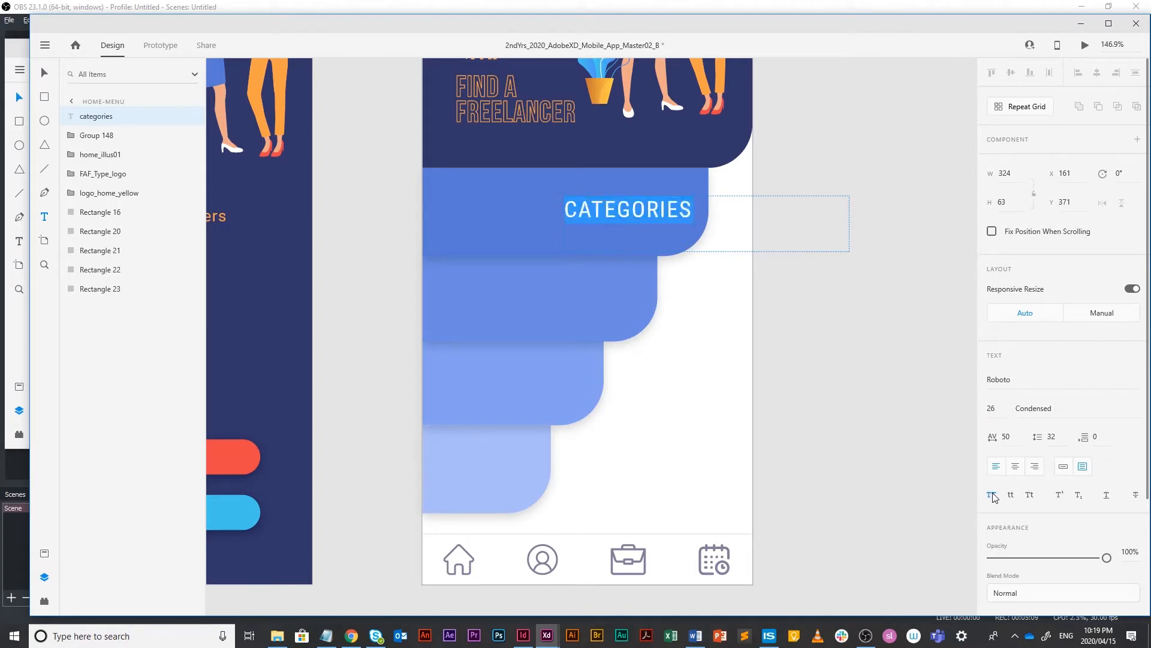
{"action": "left_click", "coordinate": [1059, 414]}
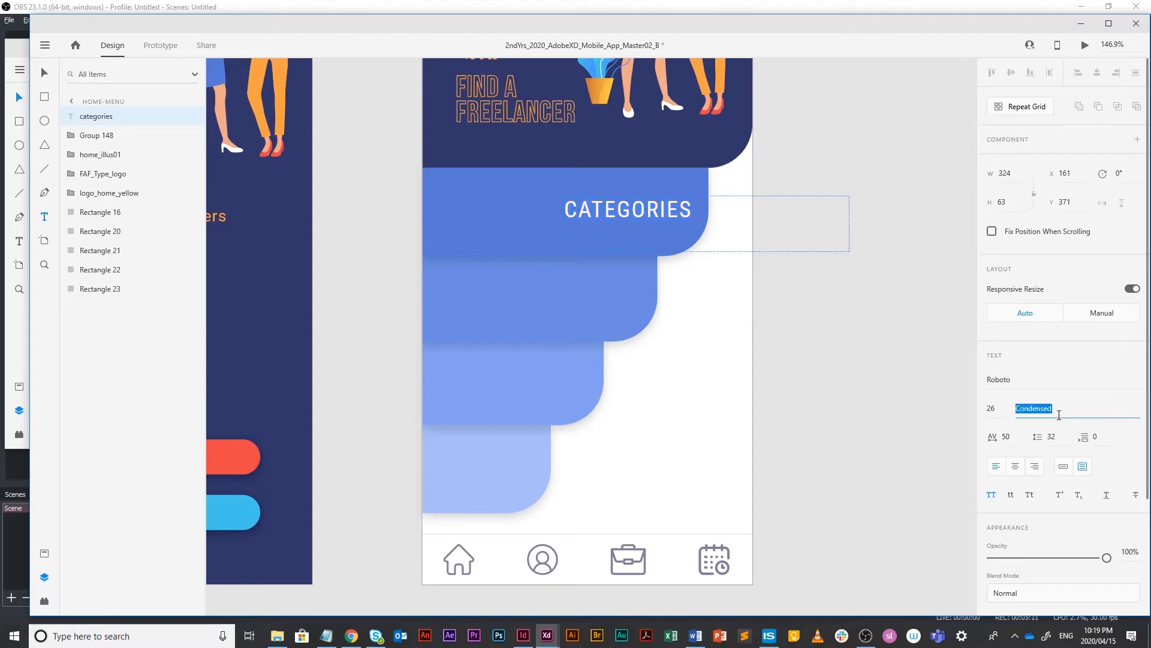
{"action": "key", "text": "Down"}
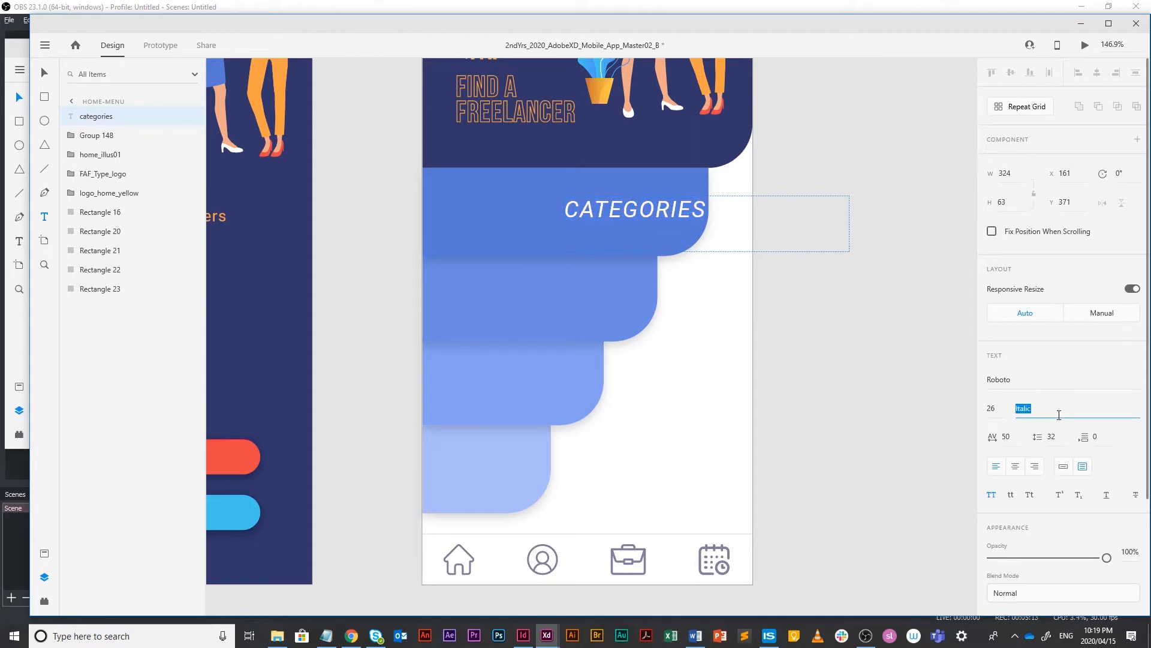
{"action": "key", "text": "Down"}
{"action": "key", "text": "Down"}
{"action": "key", "text": "Down"}
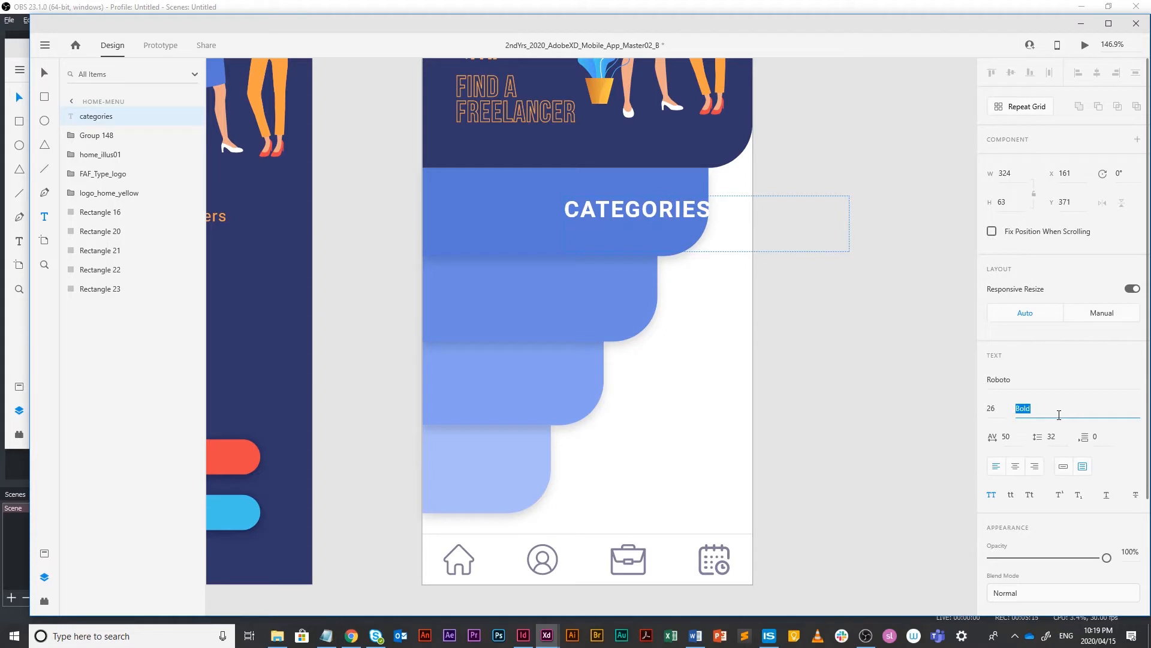
{"action": "key", "text": "Down"}
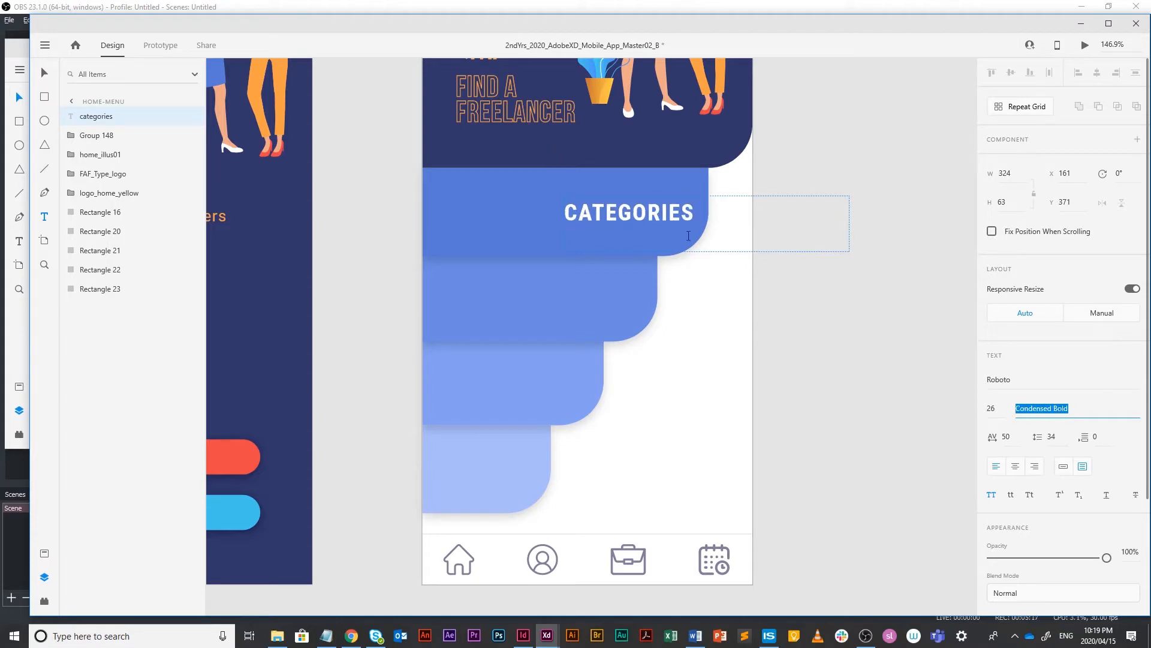
Step: Move the categories label to the left part of the first menu bar, at X 38, and narrow its text box to about 284
{"action": "left_click", "coordinate": [46, 71]}
{"action": "left_click_drag", "start_coordinate": [656, 212], "coordinate": [547, 208]}
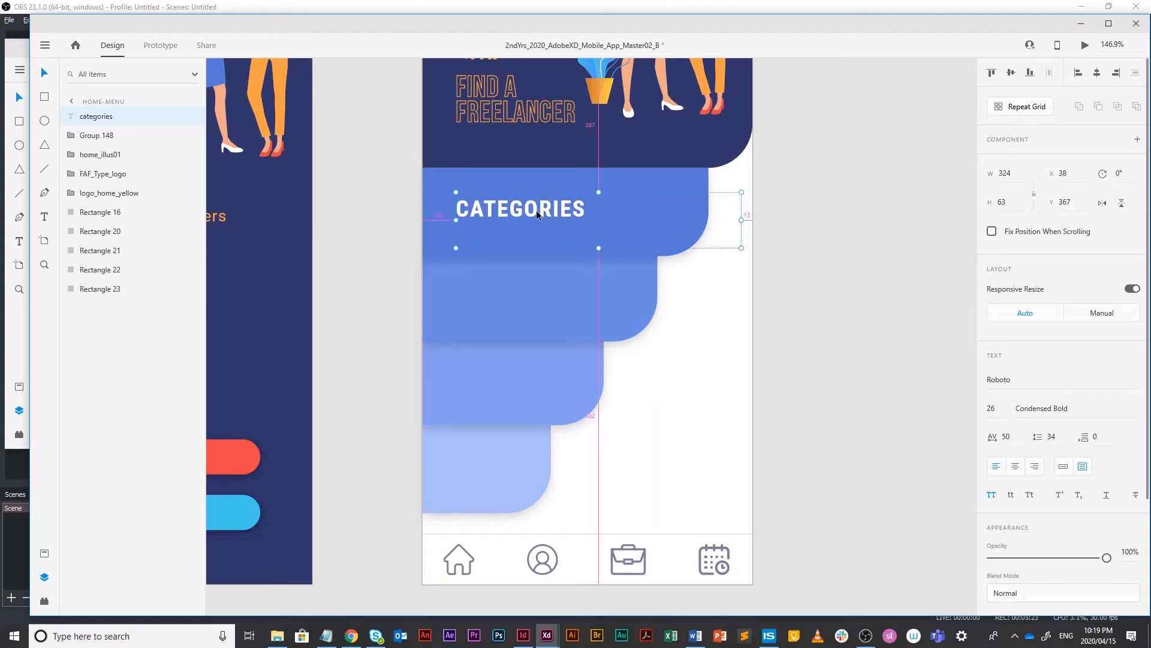
{"action": "left_click_drag", "start_coordinate": [742, 220], "coordinate": [705, 220]}
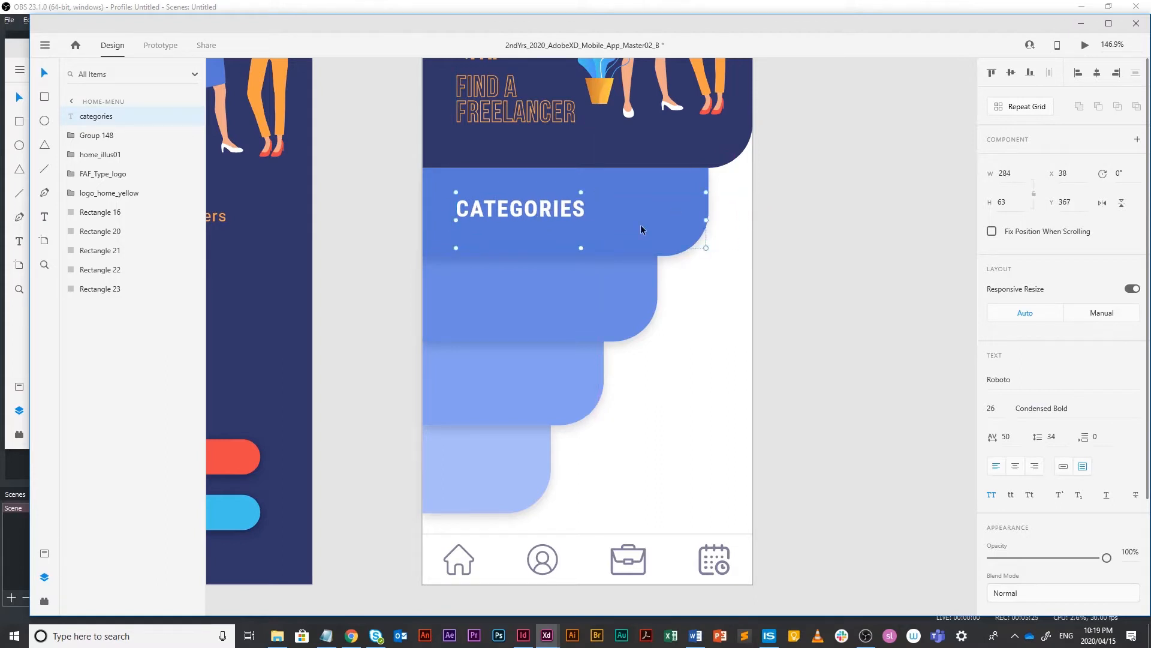
Step: Duplicate the categories label straight down onto the second menu bar and change its text to "PORTFOLIOS"
{"action": "left_click_drag", "start_coordinate": [569, 213], "coordinate": [549, 301]}
{"action": "key", "text": "t"}
{"action": "left_click", "coordinate": [537, 299]}
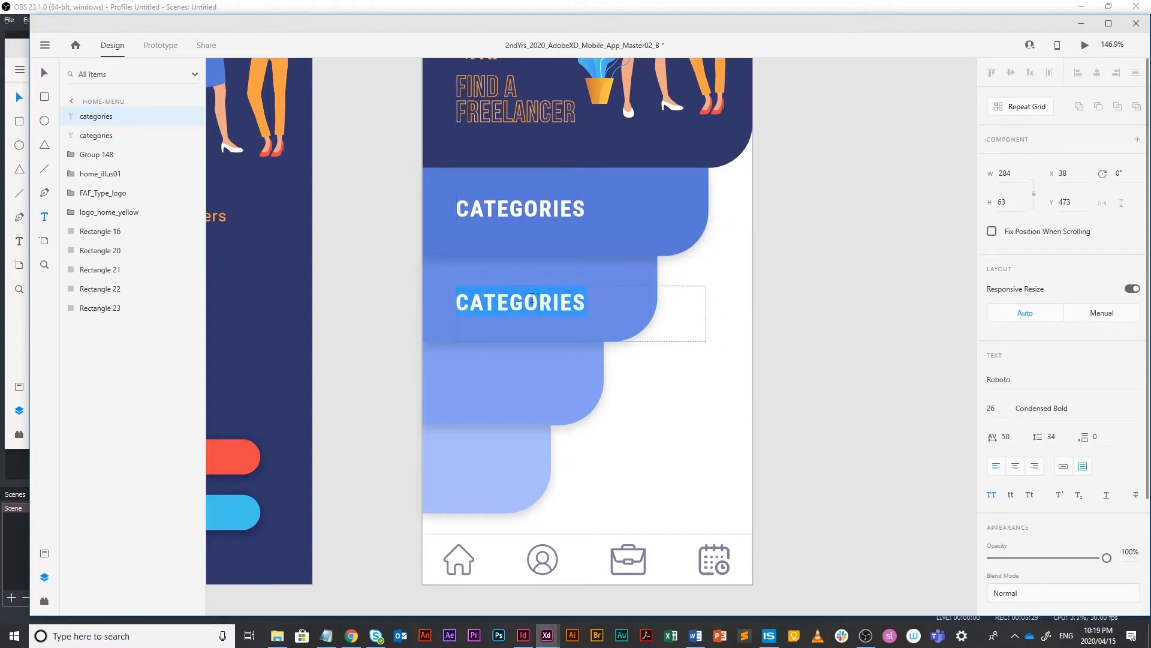
{"action": "type", "text": "PORTFOLIOS"}
{"action": "left_click", "coordinate": [47, 73]}
Step: Duplicate the portfolios label straight down onto the third menu bar and change its text to "TESTIMONIALS"
{"action": "left_click_drag", "start_coordinate": [523, 324], "coordinate": [511, 387]}
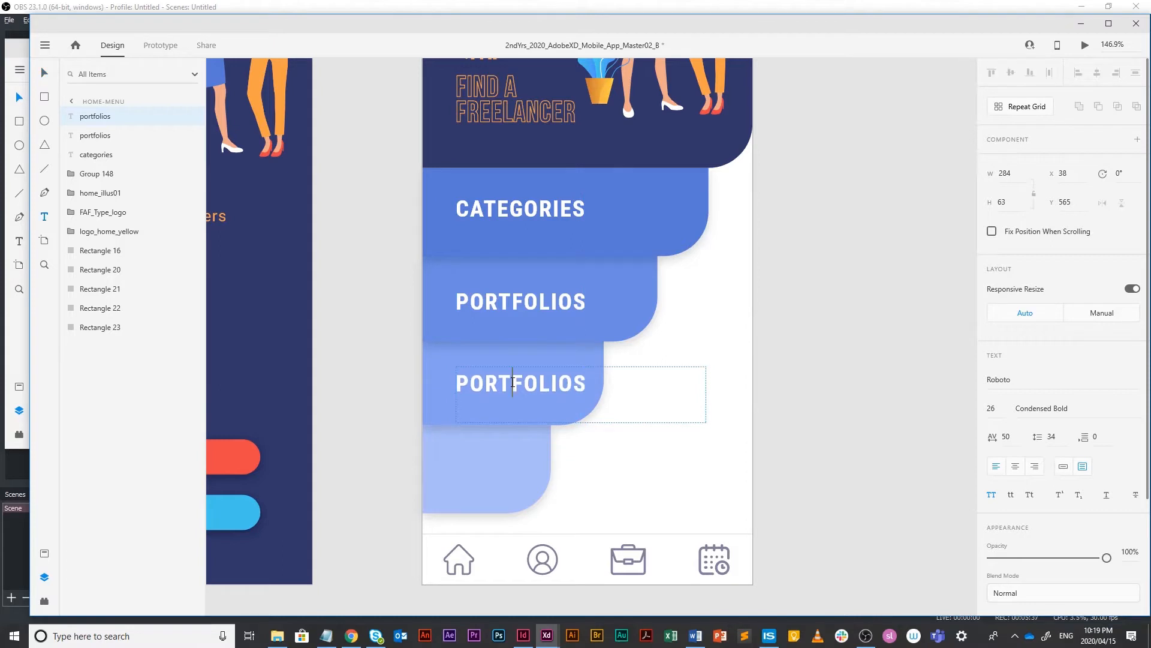
{"action": "double_click", "coordinate": [514, 382]}
{"action": "type", "text": "TESTIMONIALS"}
{"action": "key", "text": "Escape"}
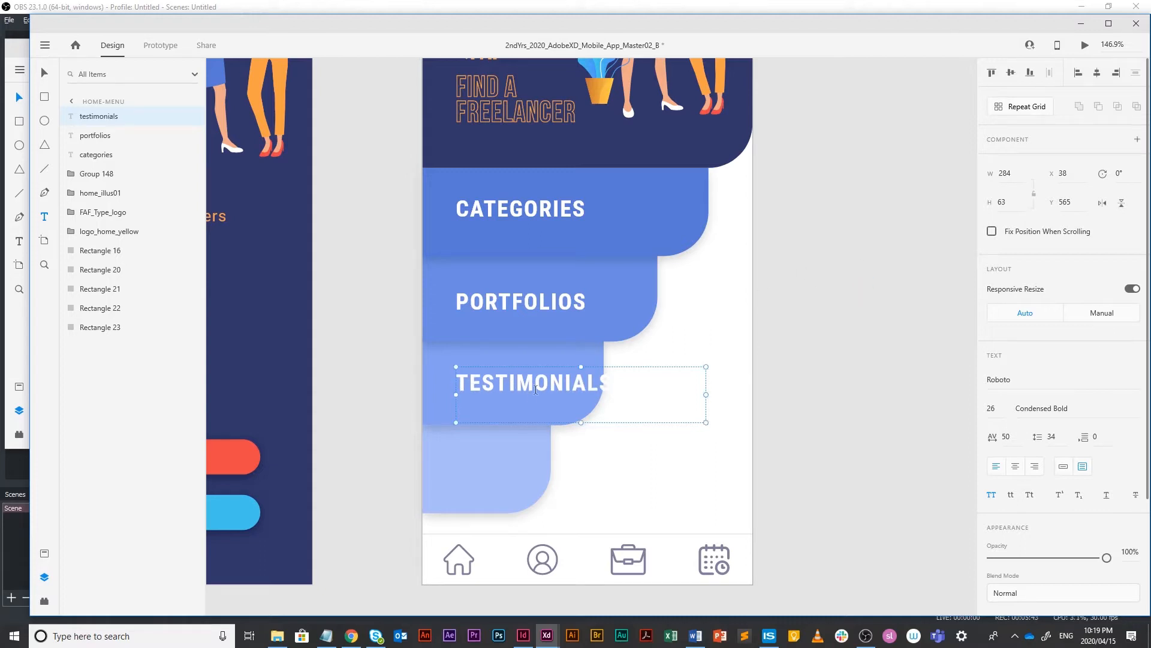
Step: Duplicate the testimonials label straight down onto the fourth menu bar and change its text to "BOOK"
{"action": "mouse_move", "coordinate": [536, 389]}
{"action": "left_mouse_down"}
{"action": "mouse_move", "coordinate": [525, 491]}
{"action": "mouse_move", "coordinate": [525, 468]}
{"action": "left_mouse_up"}
{"action": "double_click", "coordinate": [526, 468]}
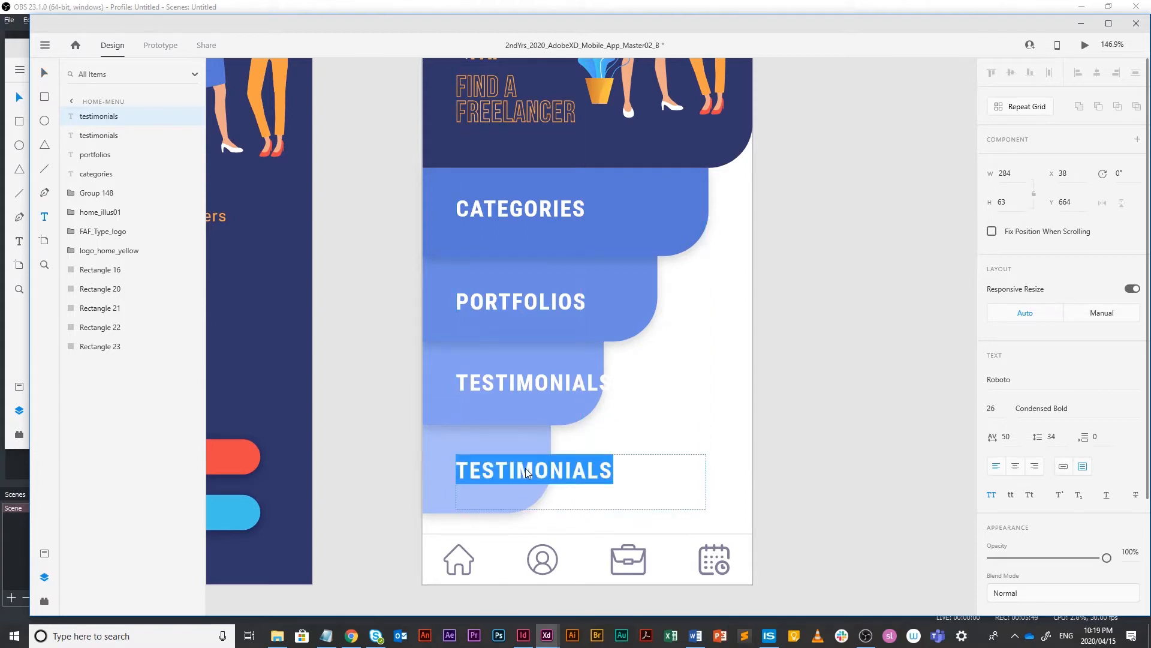
{"action": "type", "text": "BOOK"}
{"action": "key", "text": "Escape"}
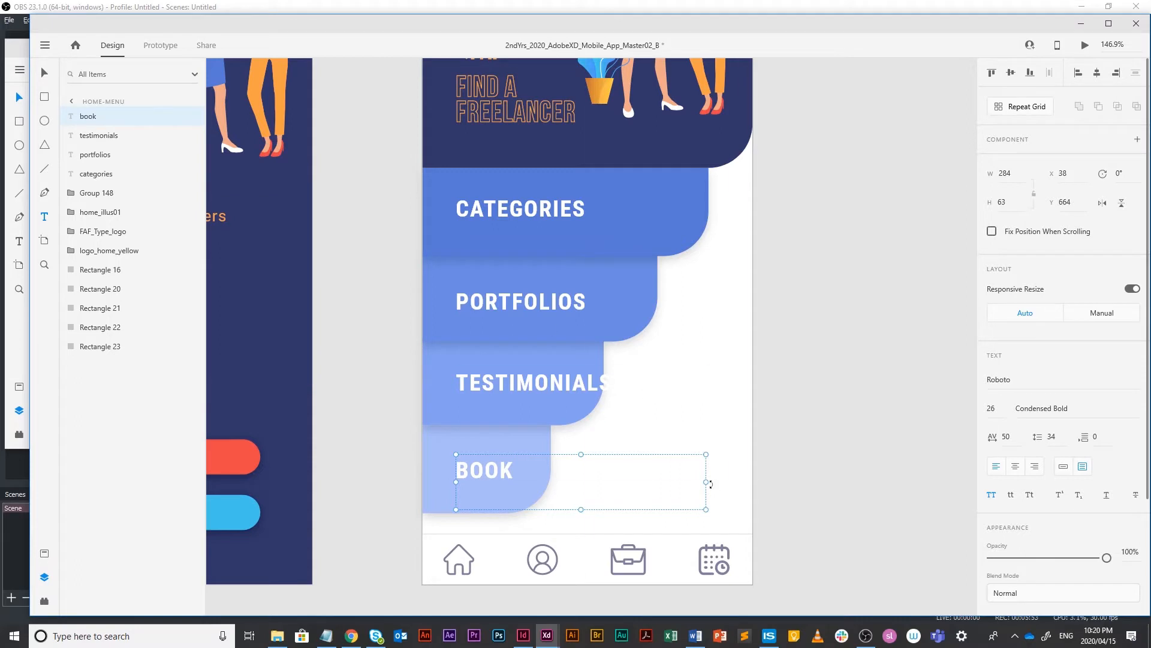
Step: Set the font size of all four menu labels together to 24
{"action": "double_click", "coordinate": [644, 389]}
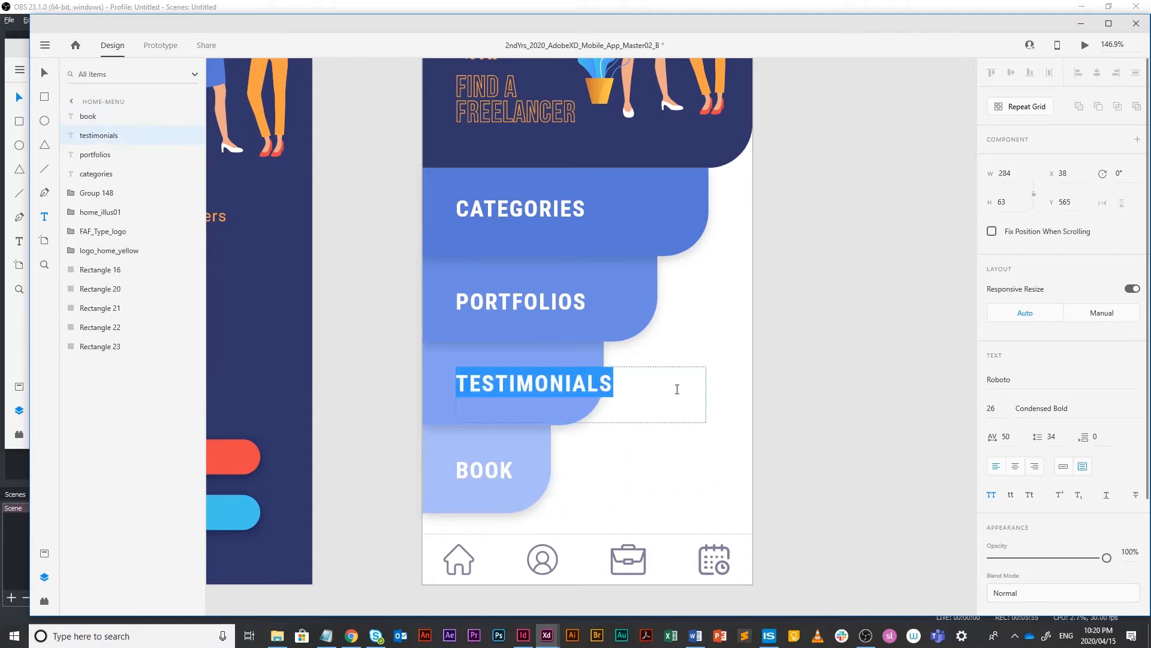
{"action": "key", "text": "Escape"}
{"action": "left_click", "coordinate": [502, 469], "text": "shift"}
{"action": "left_click", "coordinate": [508, 305], "text": "shift"}
{"action": "left_click", "coordinate": [511, 211], "text": "shift"}
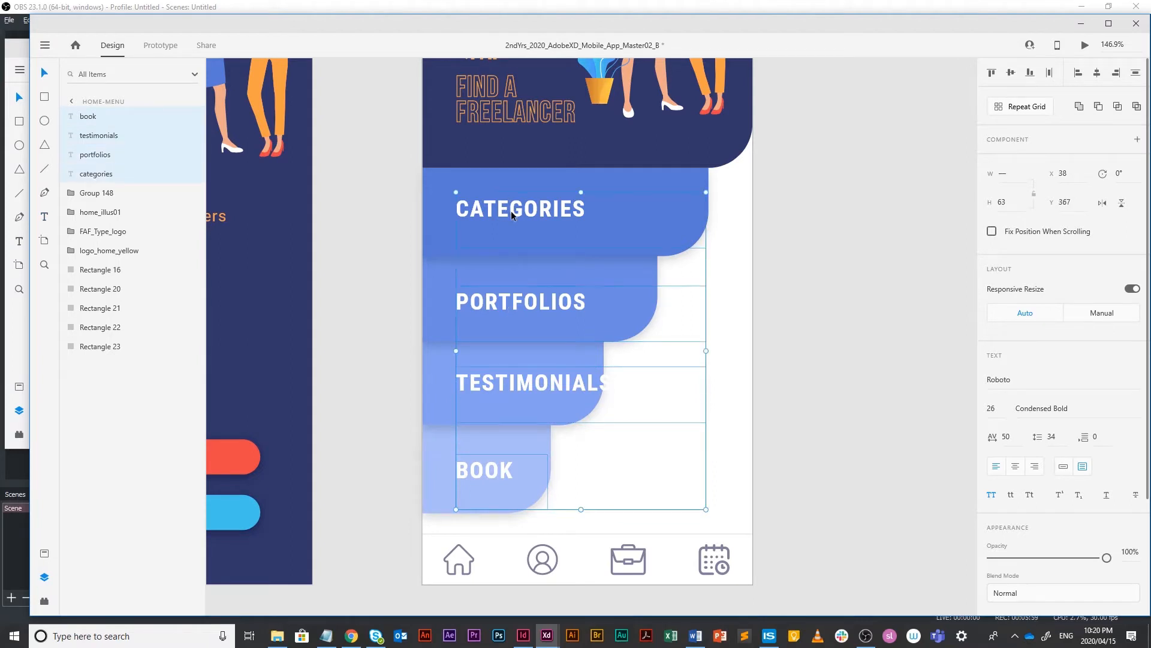
{"action": "left_click", "coordinate": [991, 408]}
{"action": "type", "text": "24"}
{"action": "key", "text": "Return"}
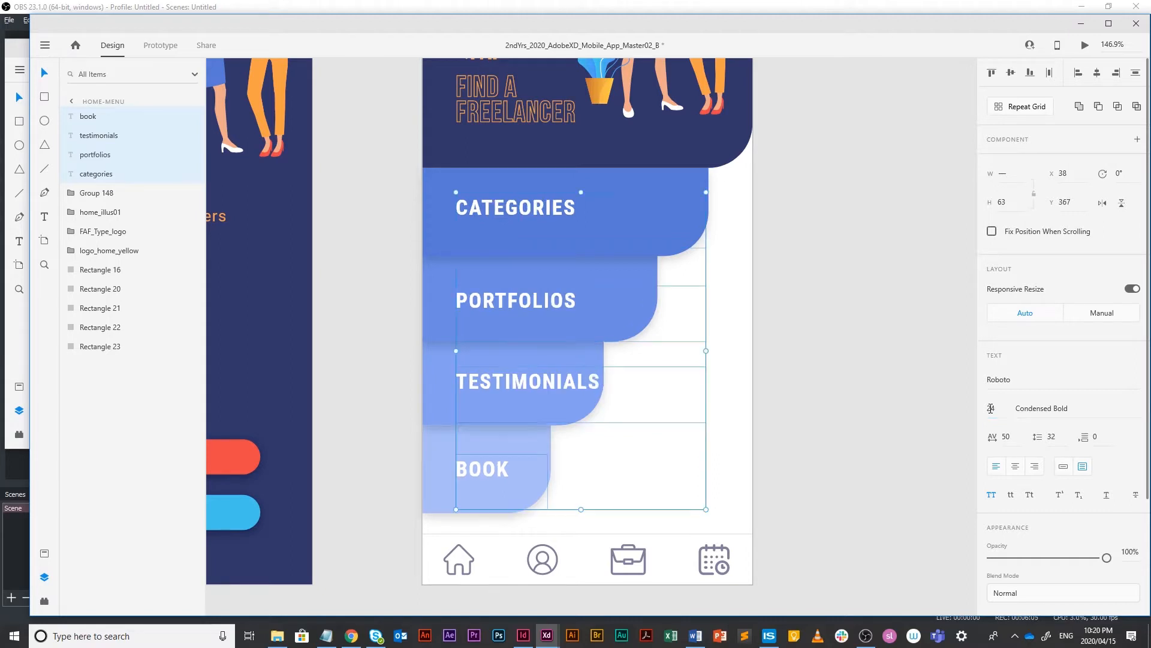
Step: Shift the four menu labels left to X 26, and move the FAF and Find a Freelancer logos left in line with them
{"action": "left_click_drag", "start_coordinate": [523, 209], "coordinate": [514, 209]}
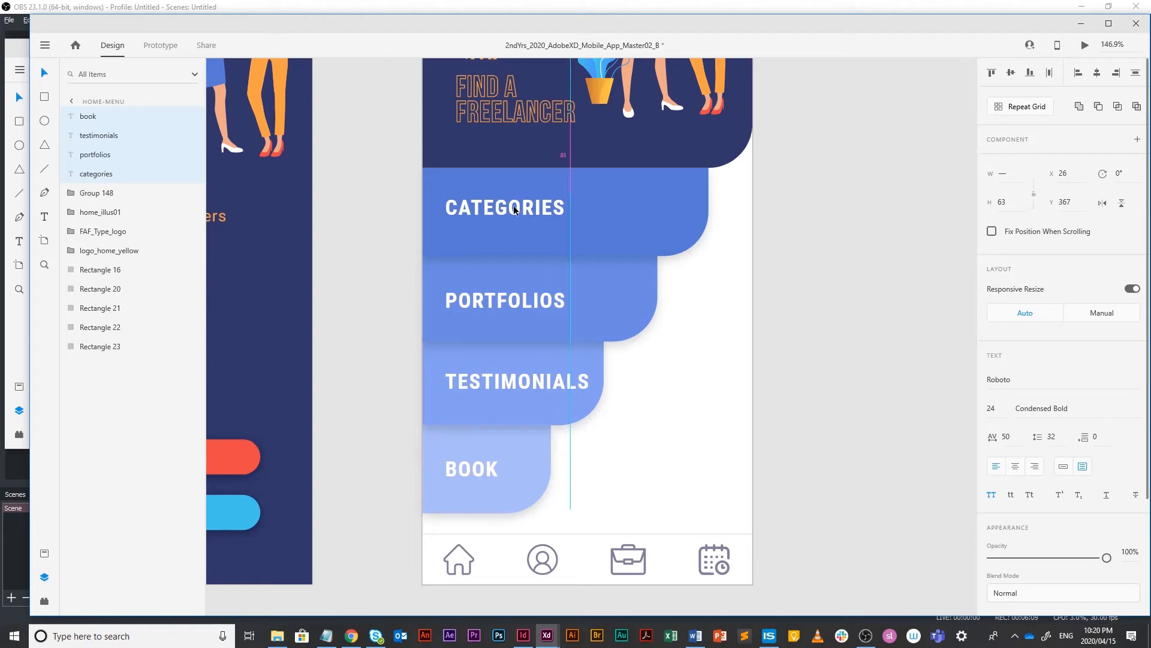
{"action": "left_click_drag", "start_coordinate": [514, 210], "coordinate": [514, 210]}
{"action": "scroll", "coordinate": [771, 236], "scroll_direction": "up", "scroll_amount": 5}
{"action": "left_click", "coordinate": [519, 217]}
{"action": "left_click", "coordinate": [526, 273]}
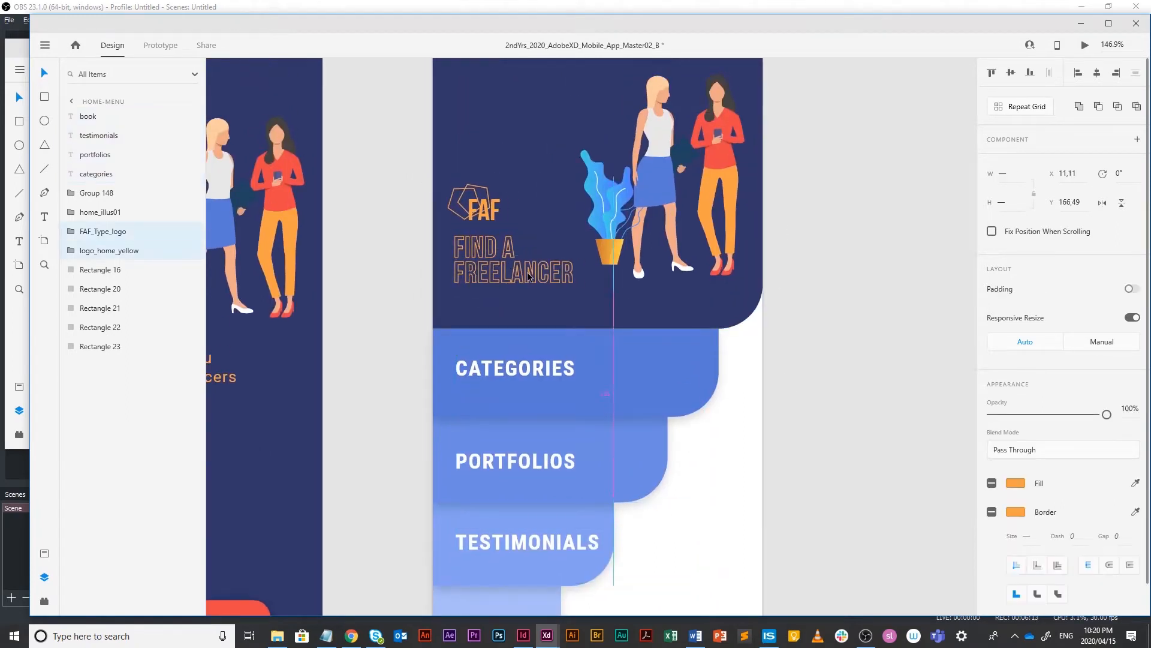
{"action": "left_click", "coordinate": [839, 307]}
Step: Examine the home-menu layout from header to bottom icon menu, alongside the home artboard
{"action": "scroll", "coordinate": [834, 308], "scroll_direction": "down", "scroll_amount": 1}
{"action": "scroll", "coordinate": [835, 311], "scroll_direction": "down", "scroll_amount": 2}
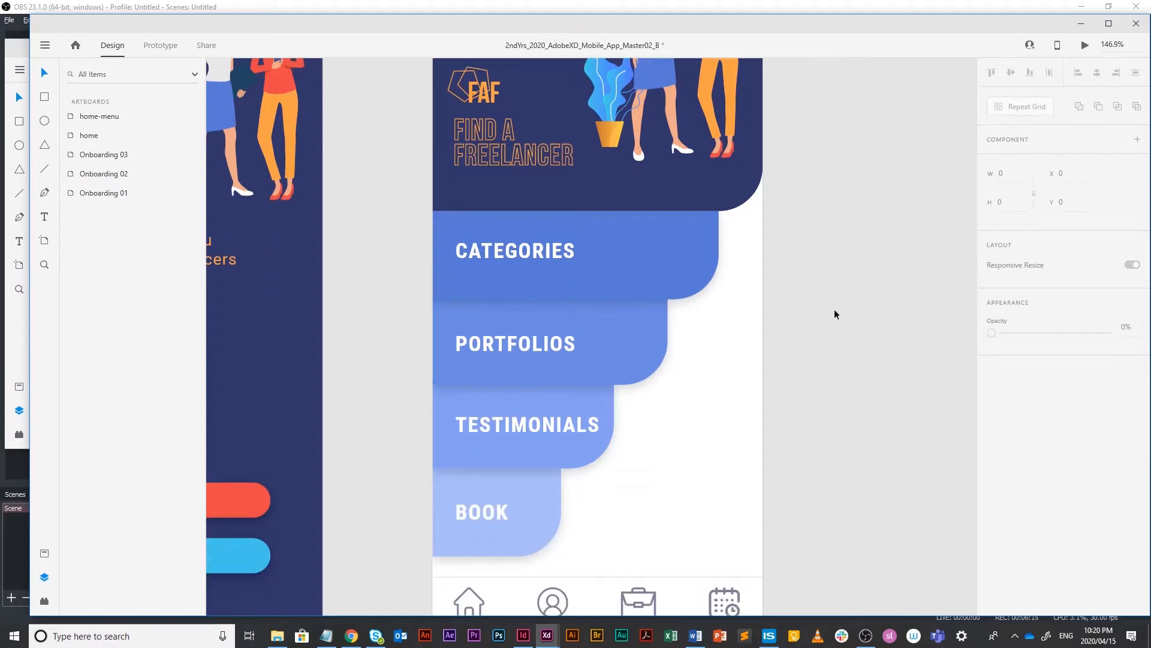
{"action": "scroll", "coordinate": [835, 310], "scroll_direction": "down", "scroll_amount": 2}
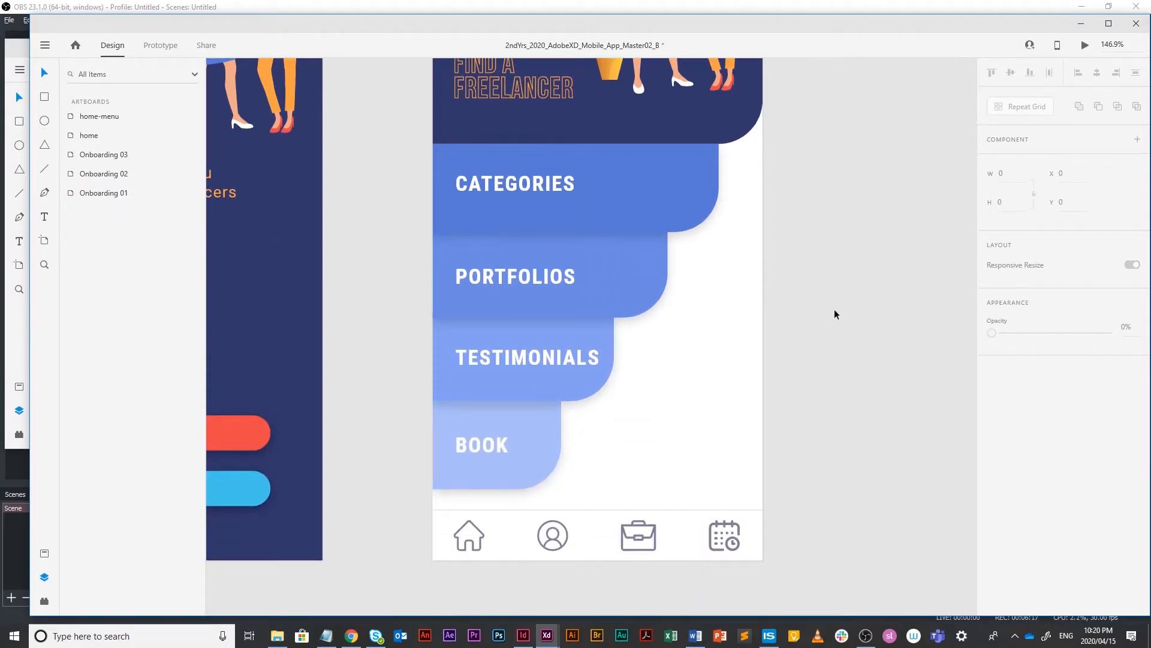
{"action": "scroll", "coordinate": [834, 308], "scroll_direction": "down", "scroll_amount": 5, "text": "ctrl"}
{"action": "scroll", "coordinate": [820, 288], "scroll_direction": "up", "scroll_amount": 1, "text": "ctrl"}
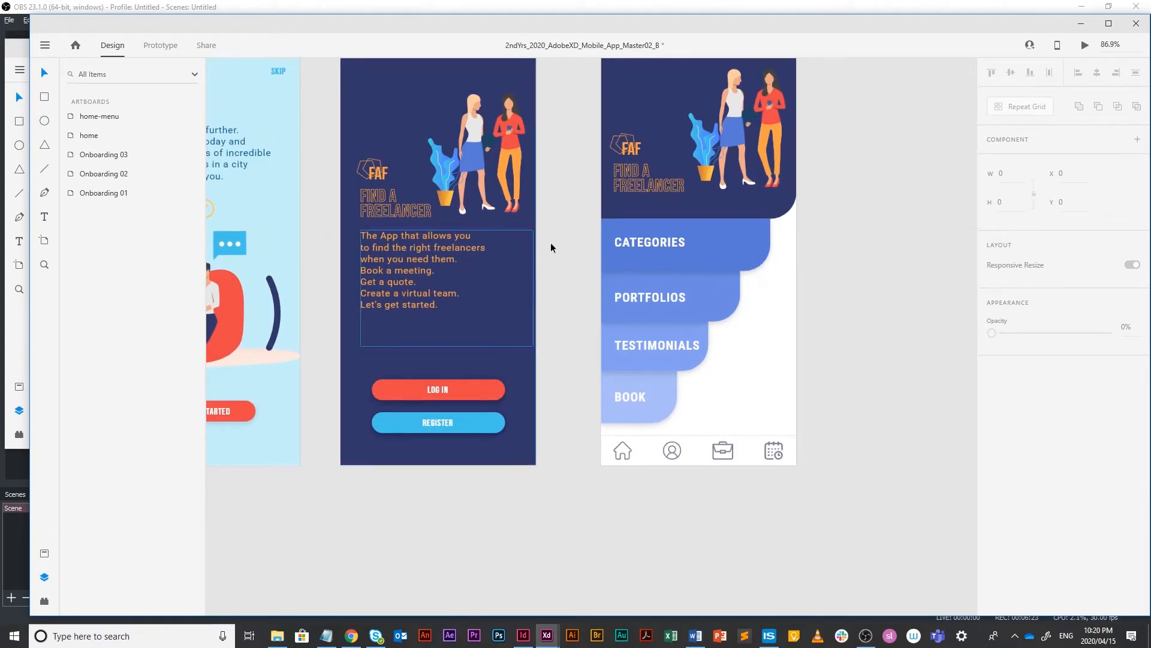
{"action": "left_click_drag", "start_coordinate": [696, 286], "coordinate": [684, 342]}
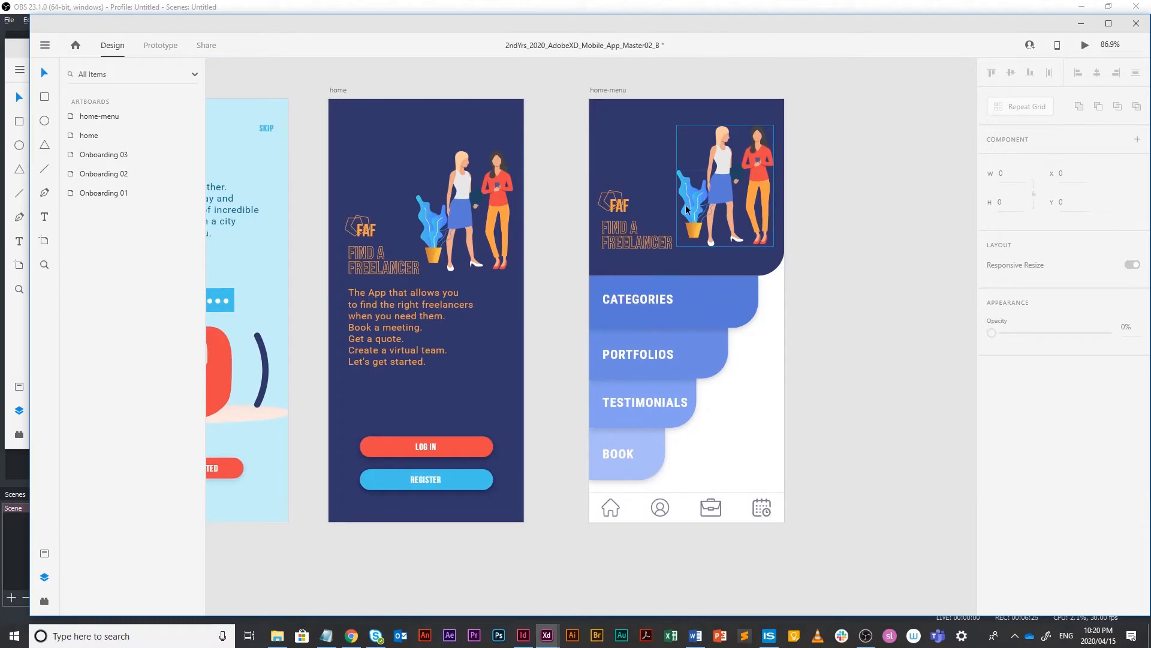
{"action": "scroll", "coordinate": [686, 204], "scroll_direction": "up", "scroll_amount": 3, "text": "ctrl"}
{"action": "left_click_drag", "start_coordinate": [698, 164], "coordinate": [688, 298]}
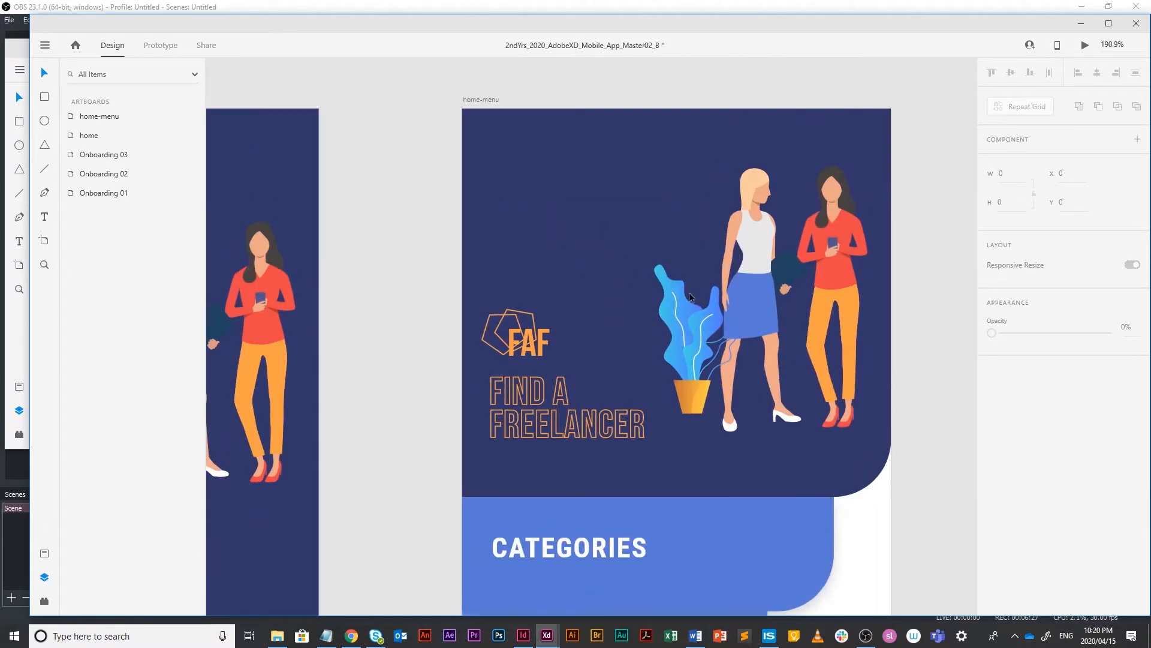
Step: Draw a horizontal line in the upper-left corner of the home-menu artboard's header and set its width to 35
{"action": "scroll", "coordinate": [688, 275], "scroll_direction": "up", "scroll_amount": 2, "text": "ctrl"}
{"action": "left_click_drag", "start_coordinate": [680, 249], "coordinate": [700, 399]}
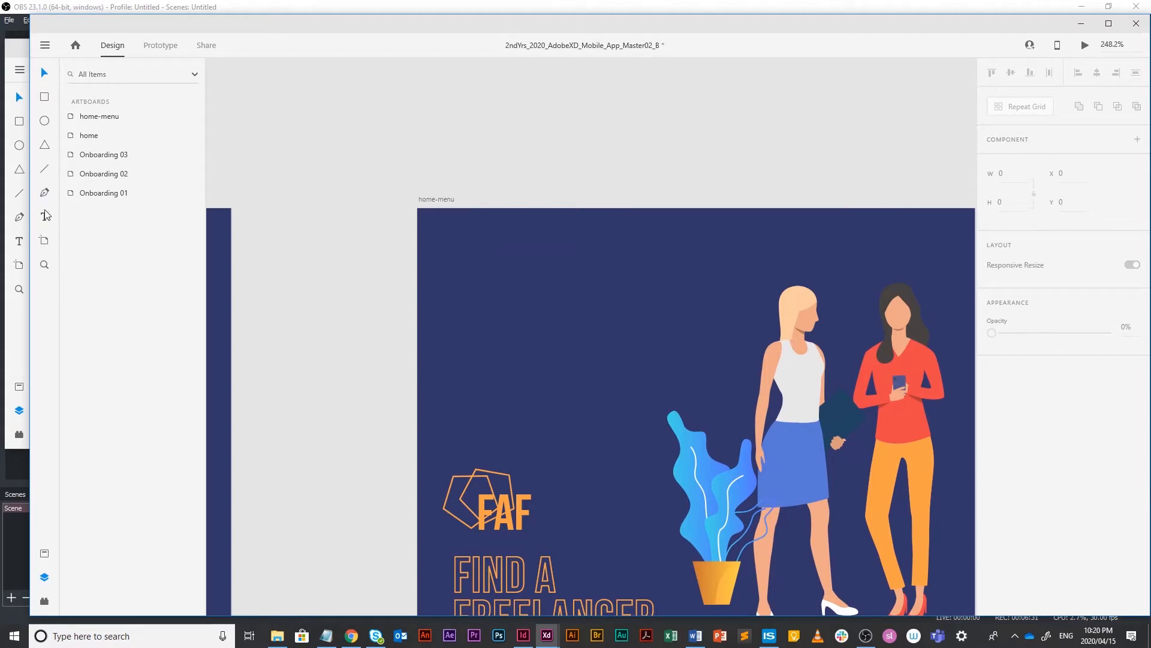
{"action": "left_click", "coordinate": [45, 168]}
{"action": "mouse_move", "coordinate": [445, 234]}
{"action": "left_mouse_down"}
{"action": "mouse_move", "coordinate": [509, 242]}
{"action": "mouse_move", "coordinate": [494, 234]}
{"action": "left_mouse_up"}
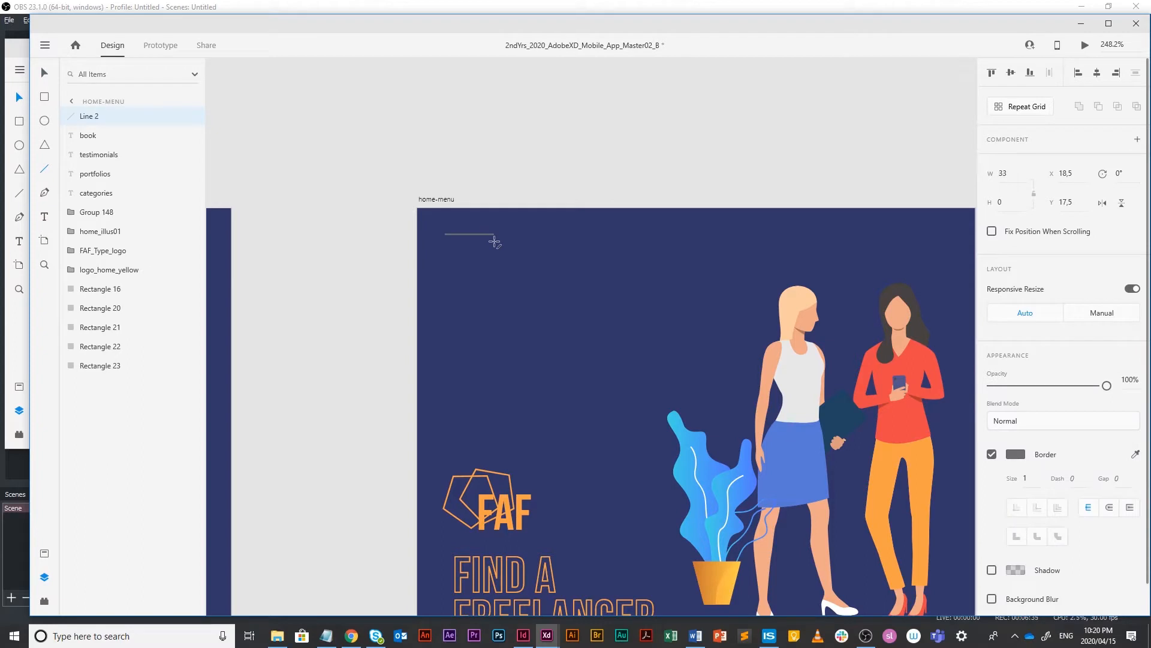
{"action": "left_click", "coordinate": [1003, 174]}
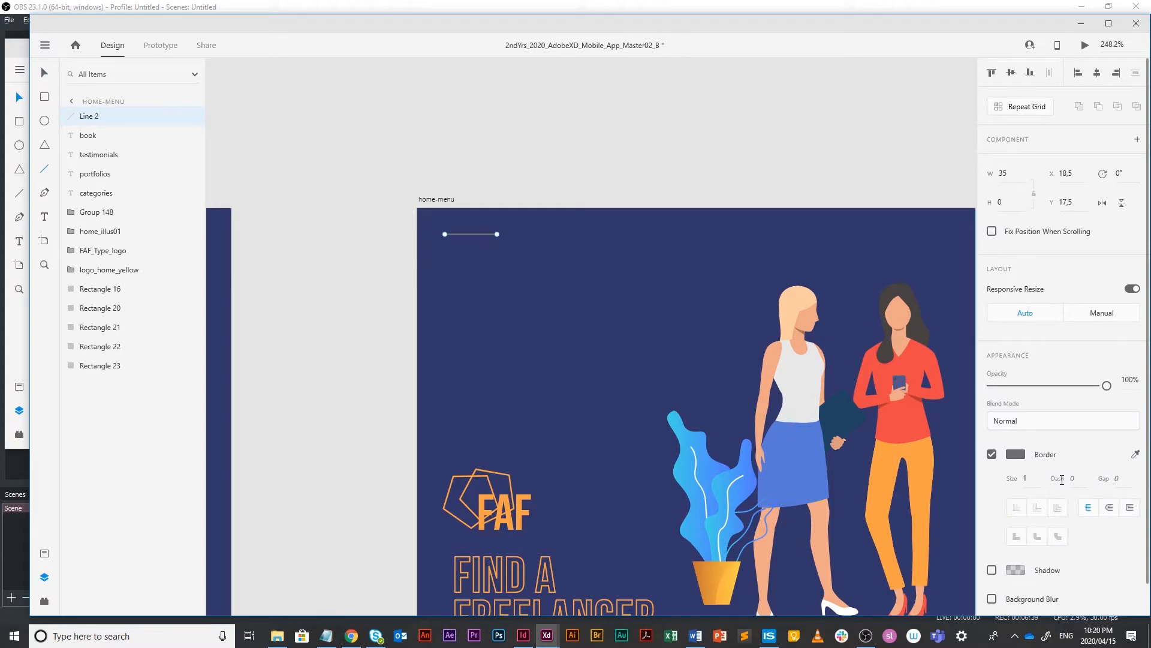
{"action": "type", "text": "5"}
{"action": "key", "text": "Return"}
Step: Give the line a white border of size 3 with round caps
{"action": "type", "text": "3"}
{"action": "left_click", "coordinate": [1016, 454]}
{"action": "left_click", "coordinate": [866, 508]}
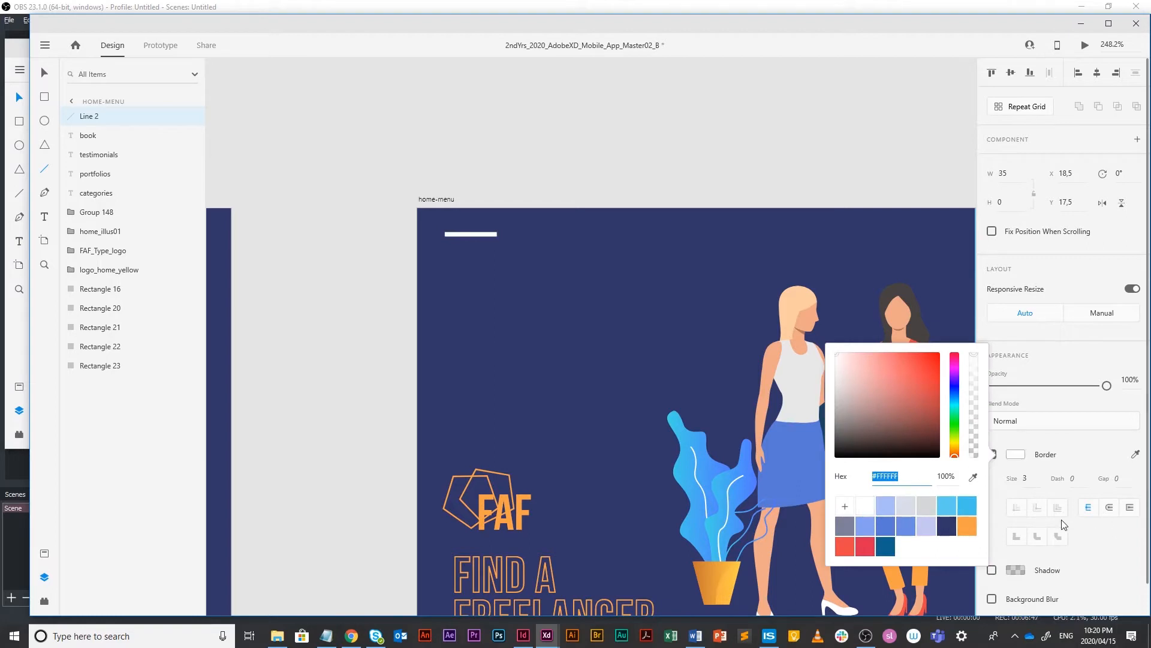
{"action": "left_click", "coordinate": [1111, 508]}
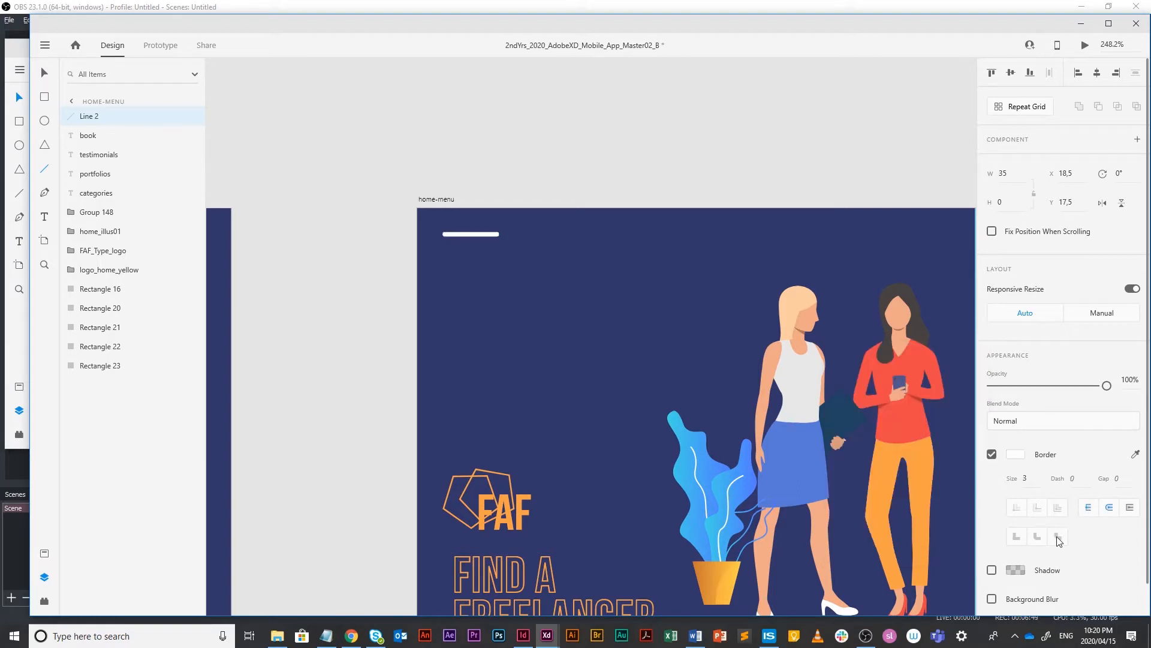
Step: Duplicate the white line twice straight down at even spacing, making a three-line menu icon about 18 high
{"action": "left_click", "coordinate": [559, 132]}
{"action": "left_click", "coordinate": [492, 234]}
{"action": "left_click_drag", "start_coordinate": [492, 234], "coordinate": [484, 262]}
{"action": "left_click", "coordinate": [570, 206]}
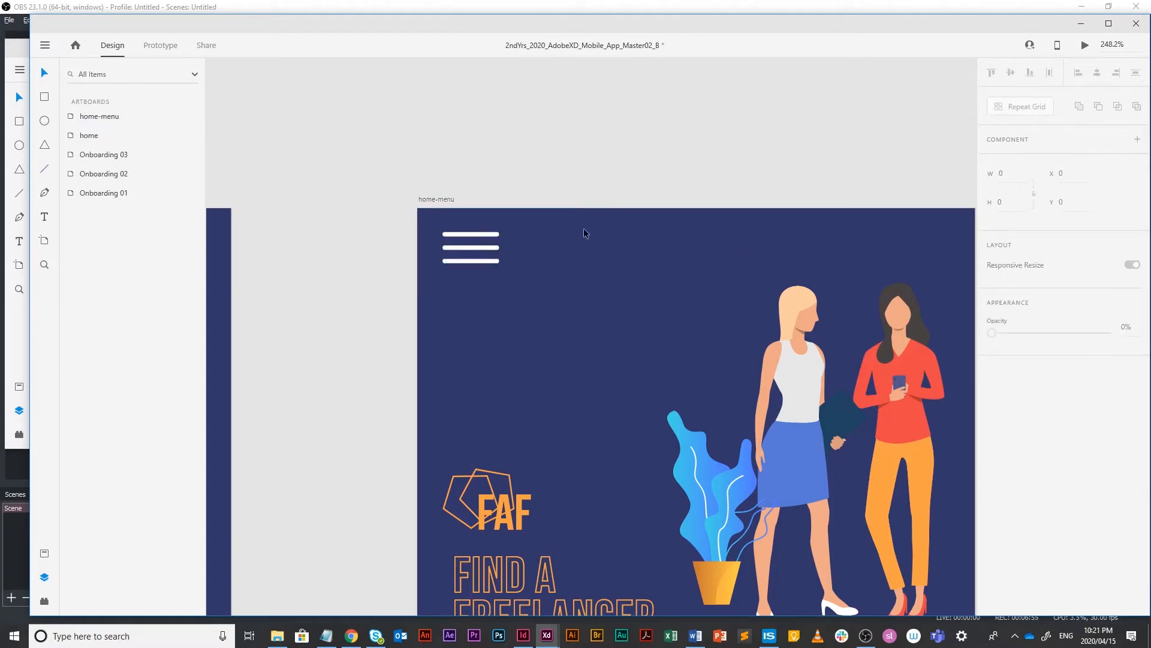
Step: Group the three white menu lines on the home-menu artboard and name the group hamburger
{"action": "left_click_drag", "start_coordinate": [570, 184], "coordinate": [439, 294]}
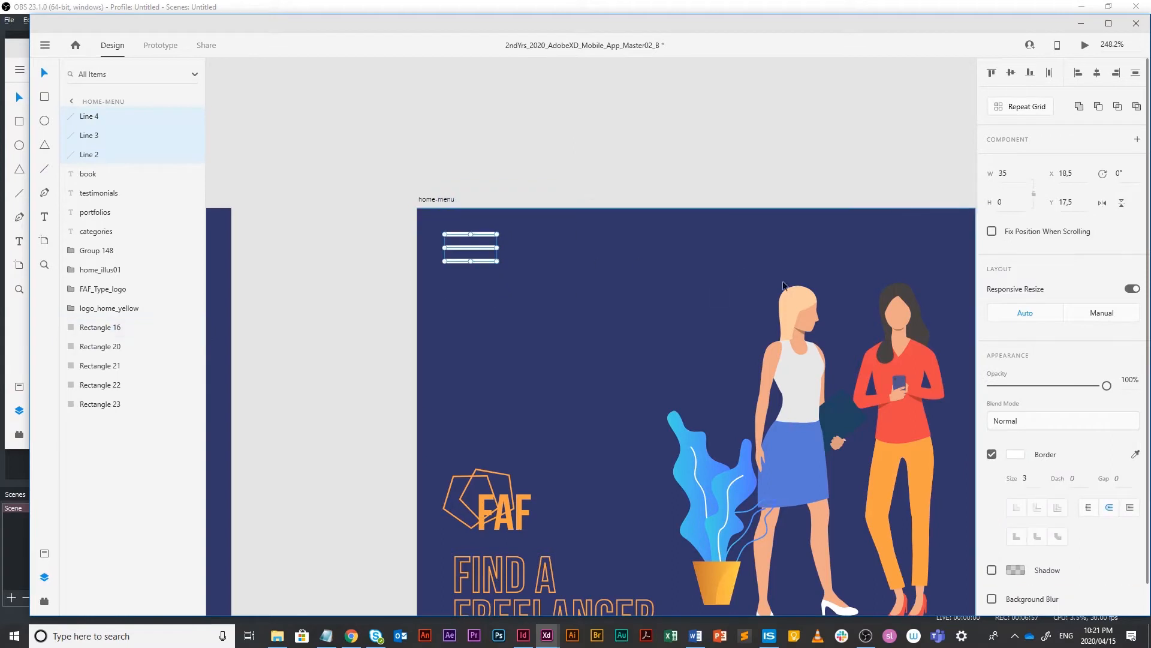
{"action": "key", "text": "ctrl+g"}
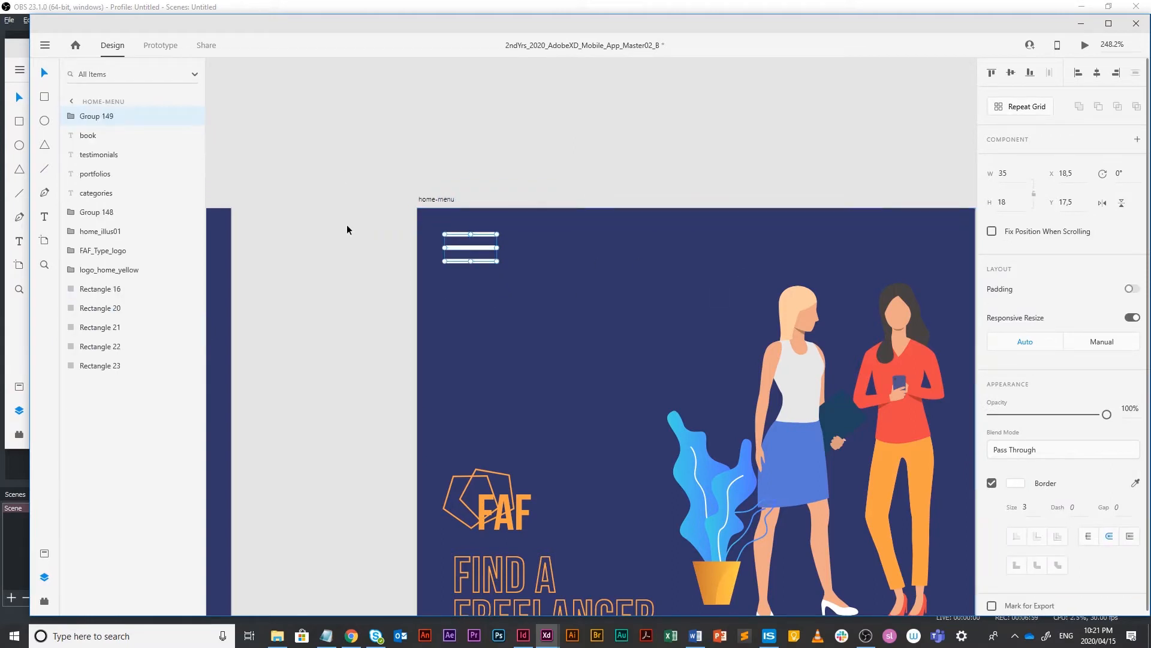
{"action": "double_click", "coordinate": [99, 117]}
{"action": "type", "text": "ham"}
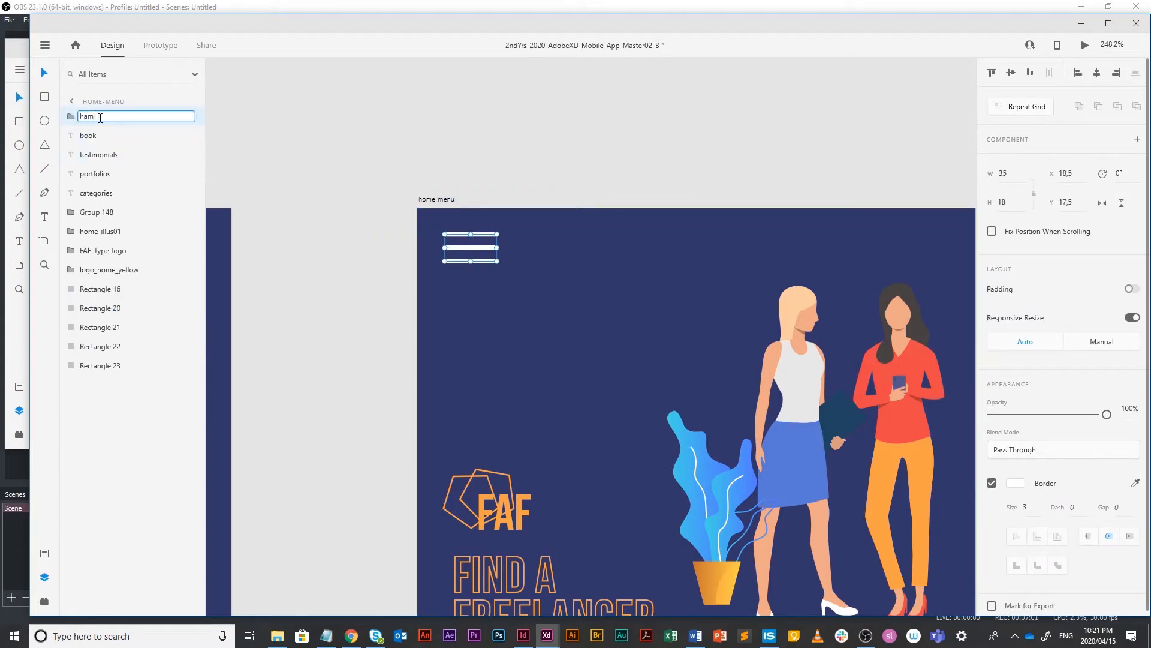
{"action": "key", "text": "Return"}
Step: Narrow the CATEGORIES text box to fit inside its blue bar and group the text with that bar
{"action": "scroll", "coordinate": [633, 205], "scroll_direction": "down", "scroll_amount": 5}
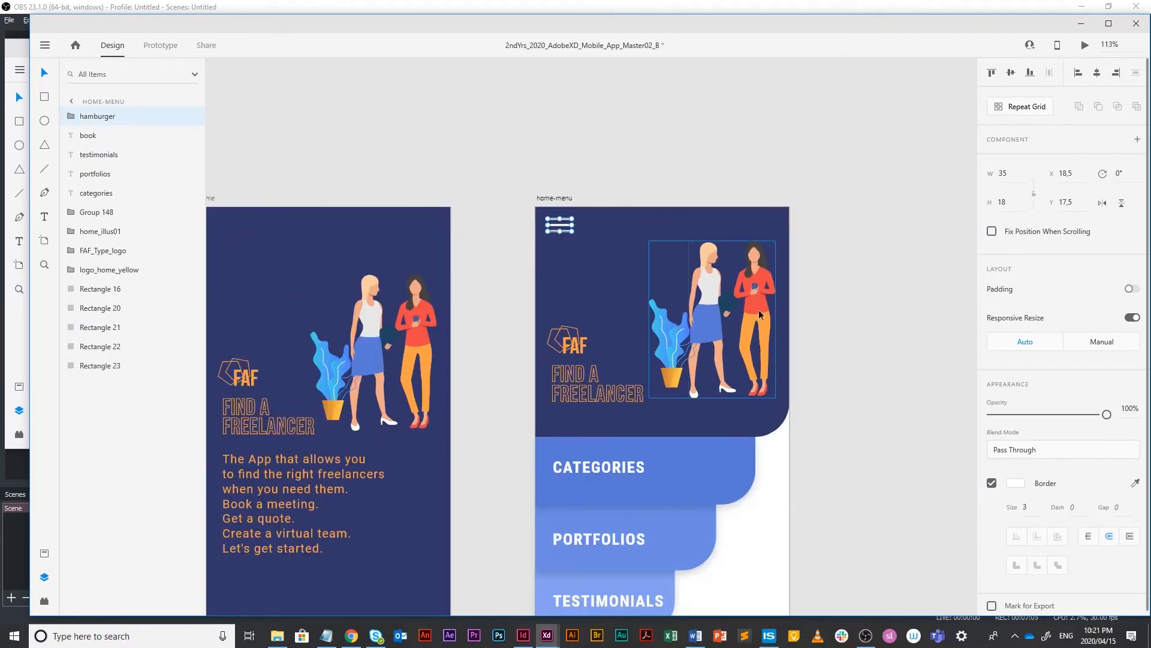
{"action": "scroll", "coordinate": [722, 296], "scroll_direction": "down", "scroll_amount": 5}
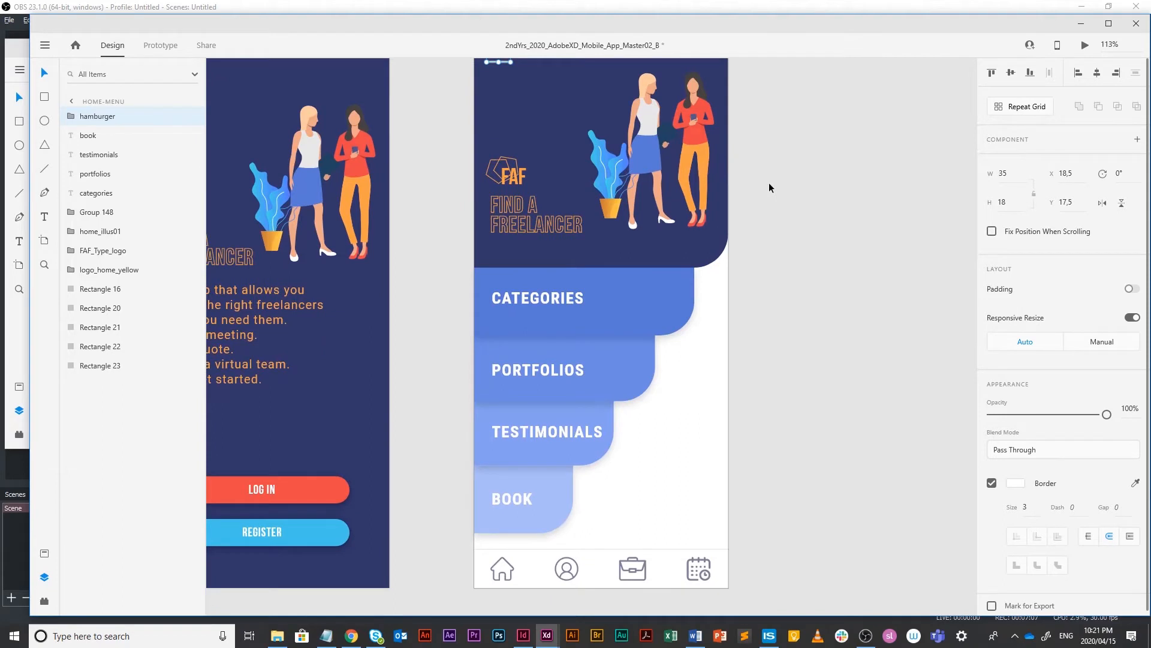
{"action": "left_click", "coordinate": [1105, 44]}
{"action": "type", "text": "100"}
{"action": "key", "text": "Return"}
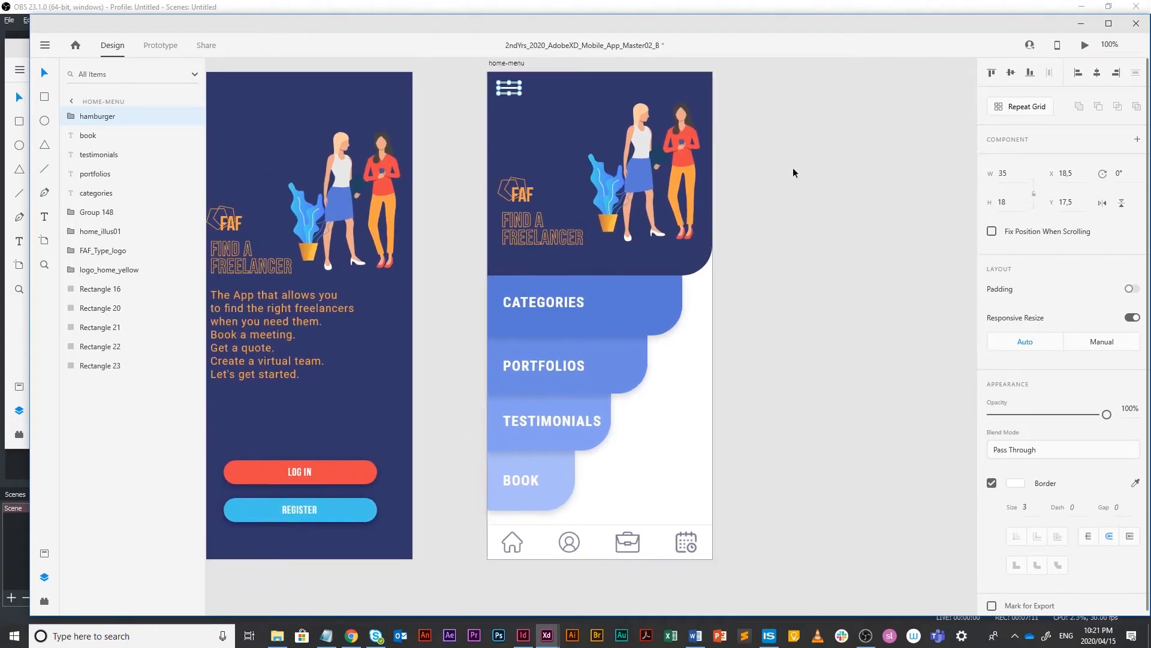
{"action": "left_click", "coordinate": [794, 173]}
{"action": "left_click", "coordinate": [553, 301]}
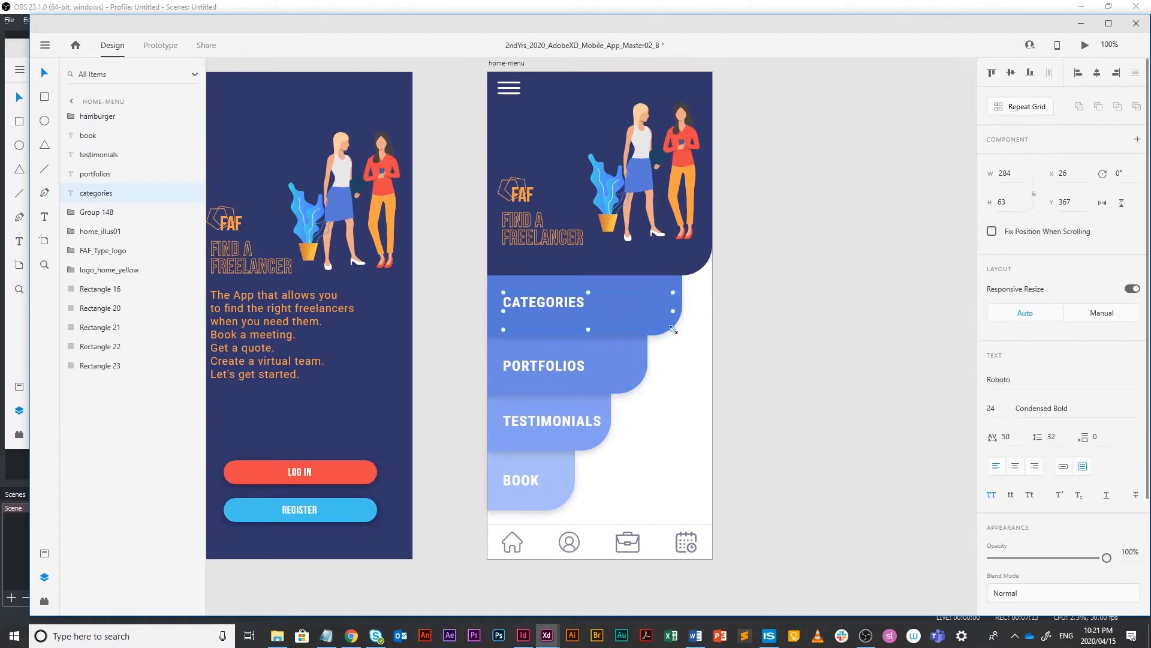
{"action": "left_click_drag", "start_coordinate": [673, 328], "coordinate": [632, 323]}
{"action": "left_click", "coordinate": [670, 294]}
{"action": "key", "text": "ctrl+g"}
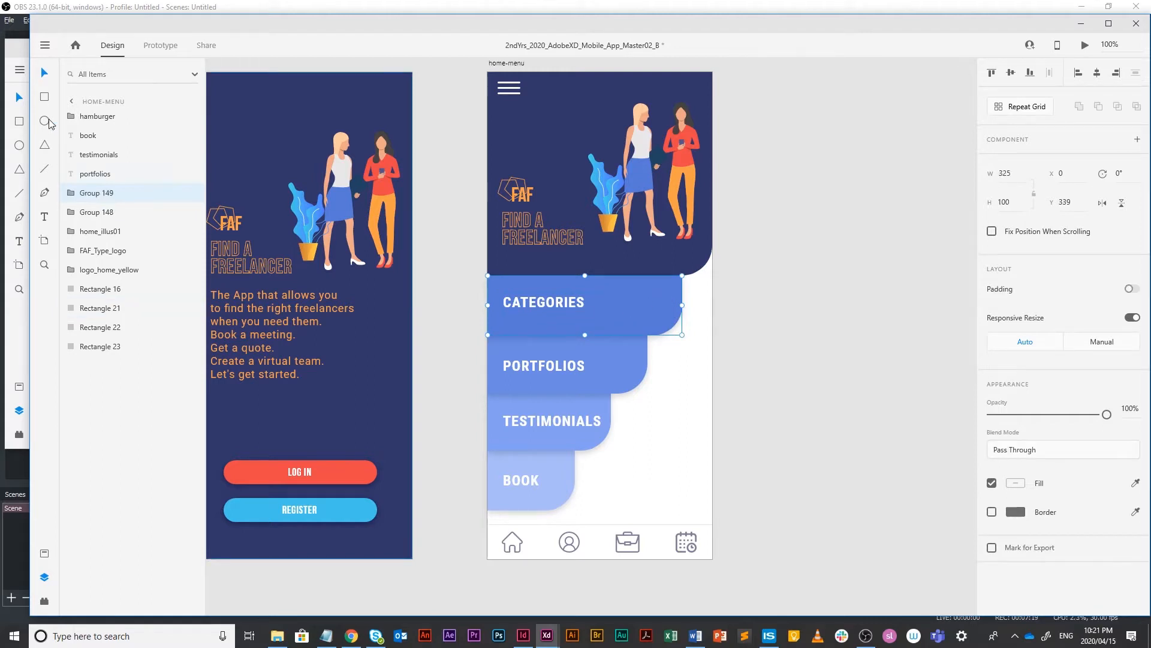
Step: Rename the new label-and-bar group as categories
{"action": "double_click", "coordinate": [103, 195]}
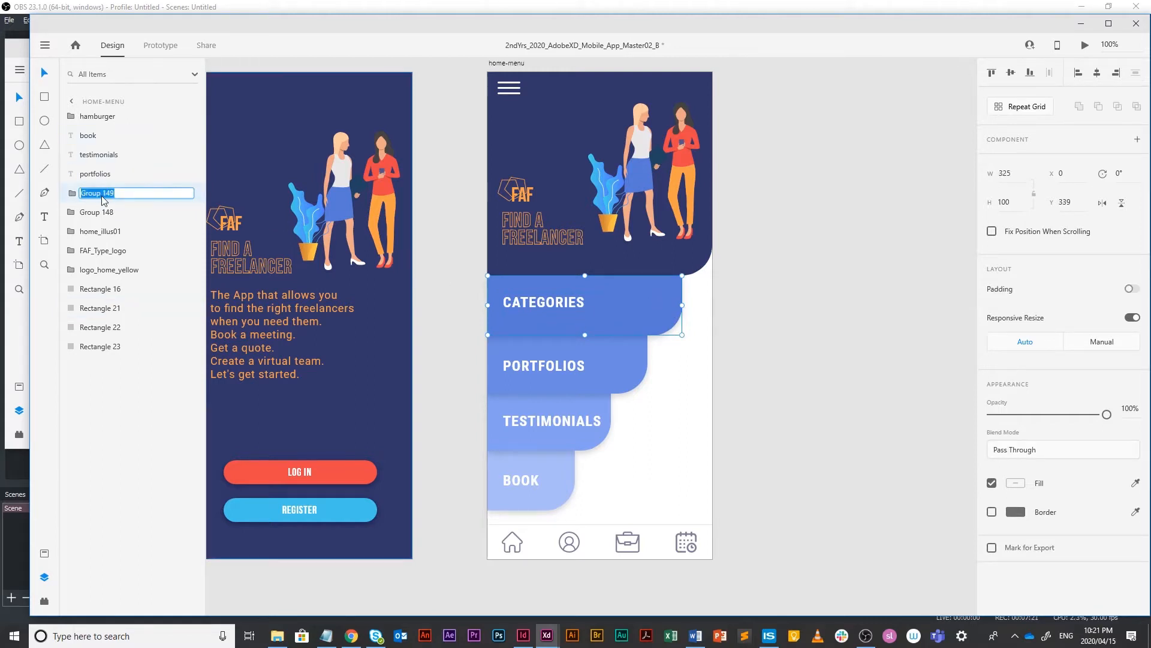
{"action": "type", "text": "car"}
{"action": "type", "text": "teg"}
{"action": "key", "text": "BackSpace"}
{"action": "key", "text": "BackSpace"}
{"action": "key", "text": "BackSpace"}
{"action": "type", "text": "ries"}
{"action": "key", "text": "Return"}
{"action": "double_click", "coordinate": [95, 194]}
{"action": "left_click", "coordinate": [118, 193]}
{"action": "key", "text": "Return"}
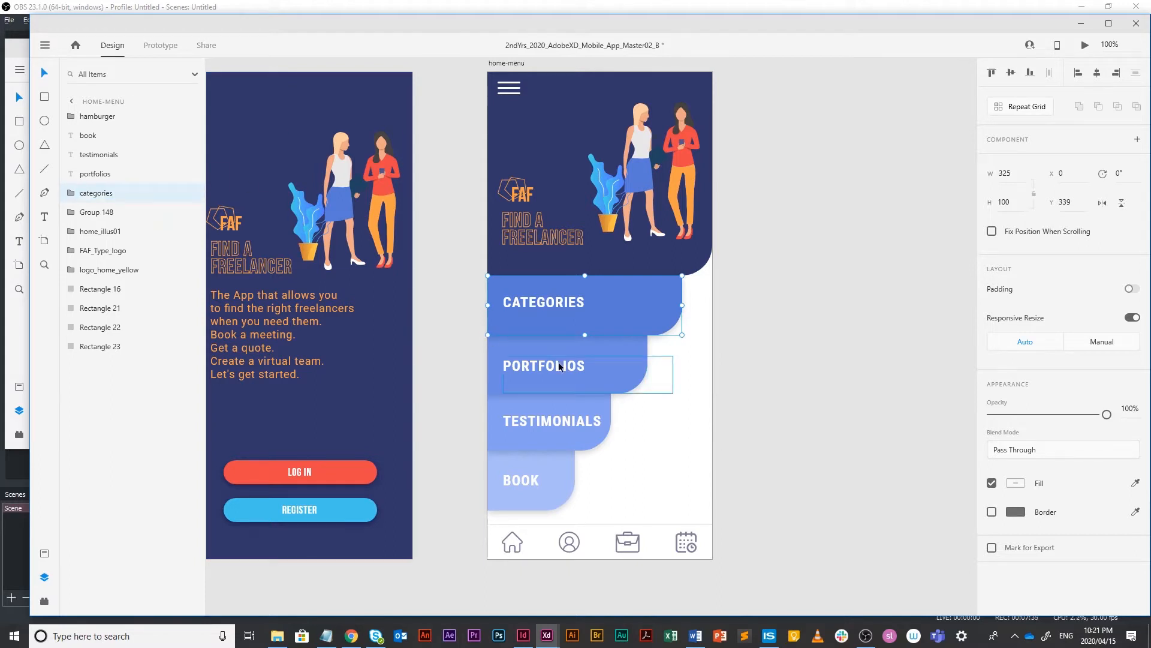
Step: Narrow the PORTFOLIOS text box to about 194 wide and group it with its blue bar
{"action": "left_click", "coordinate": [665, 364]}
{"action": "left_click_drag", "start_coordinate": [674, 374], "coordinate": [619, 374]}
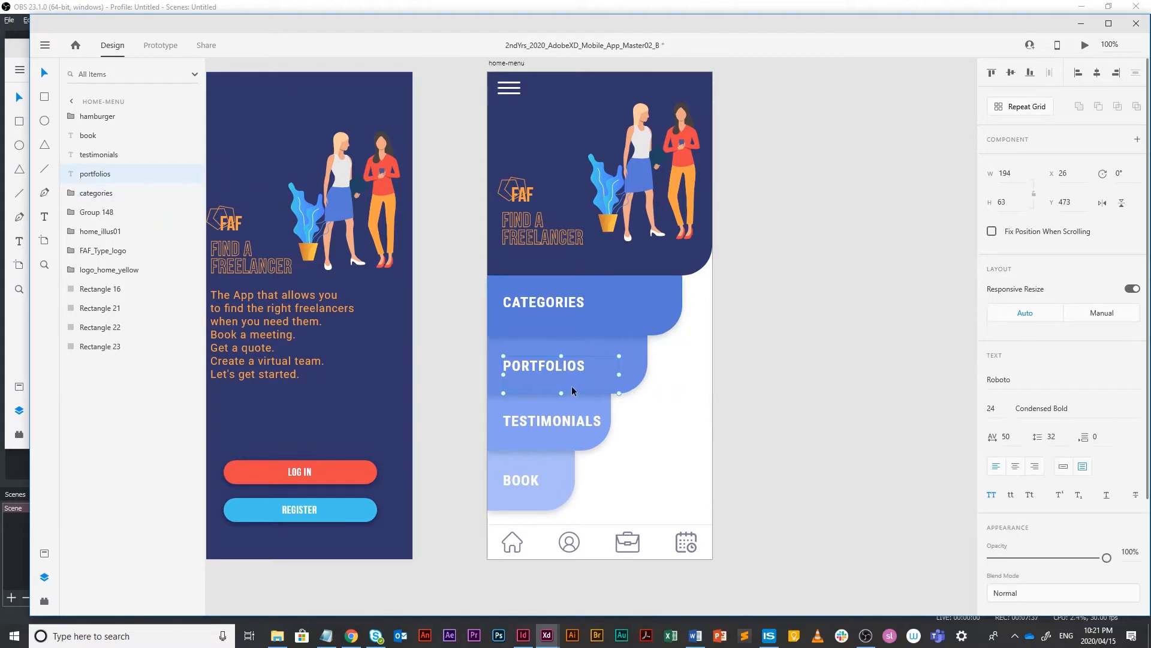
{"action": "left_click", "coordinate": [638, 355], "text": "shift"}
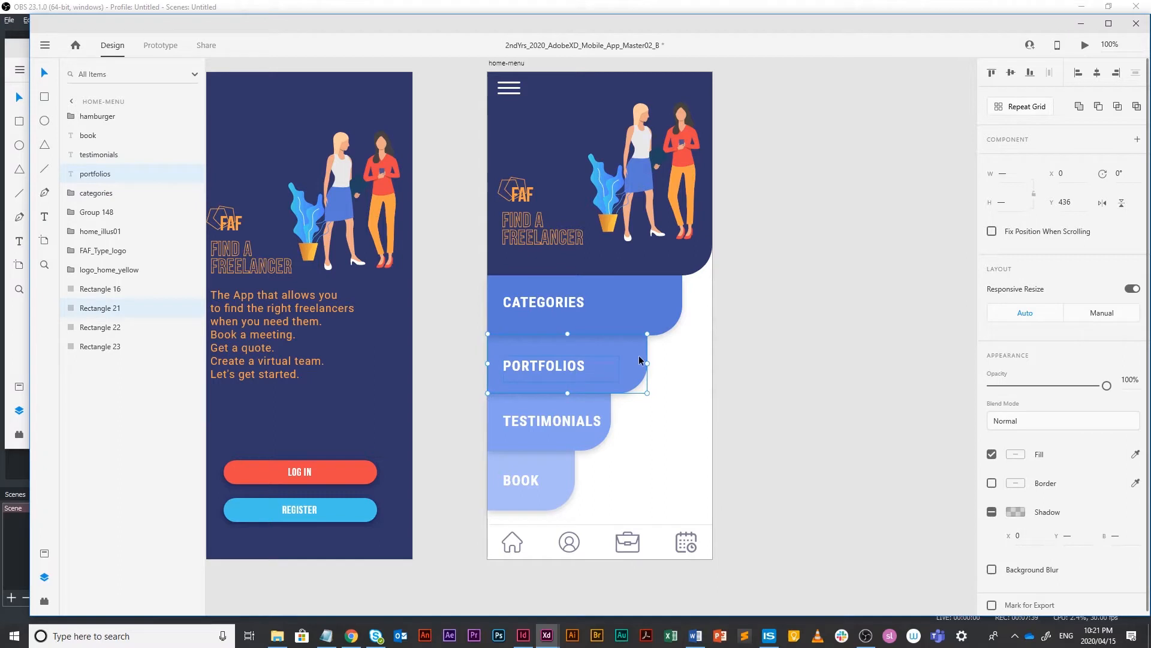
{"action": "key", "text": "ctrl+g"}
Step: Name the new group portfolios and send it to the back of the artboard
{"action": "double_click", "coordinate": [92, 174]}
{"action": "type", "text": "portfolios"}
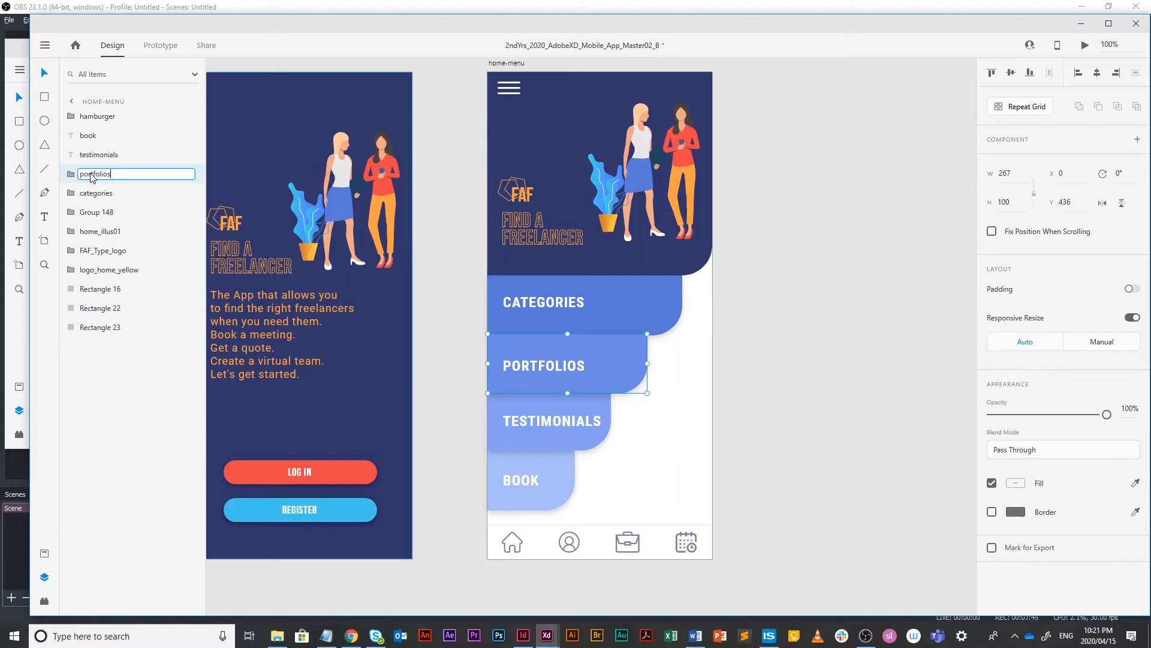
{"action": "key", "text": "Return"}
{"action": "key", "text": "ctrl+shift+bracketleft"}
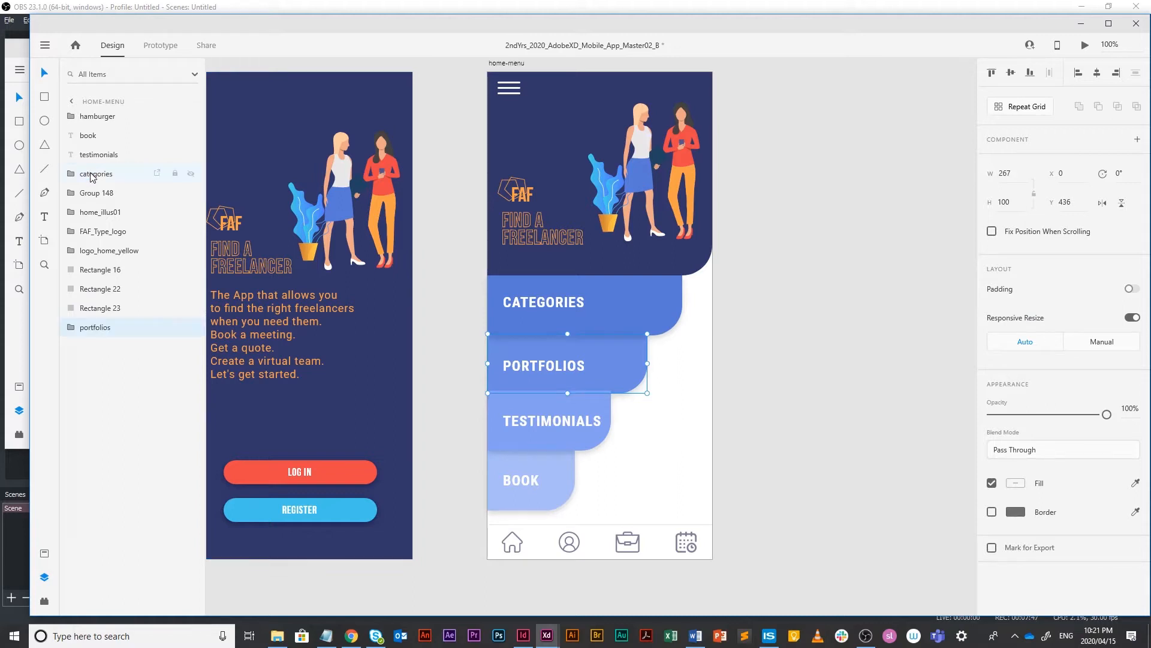
Step: Narrow the TESTIMONIALS text box to about 180 wide and group it with its blue bar
{"action": "left_click", "coordinate": [539, 420]}
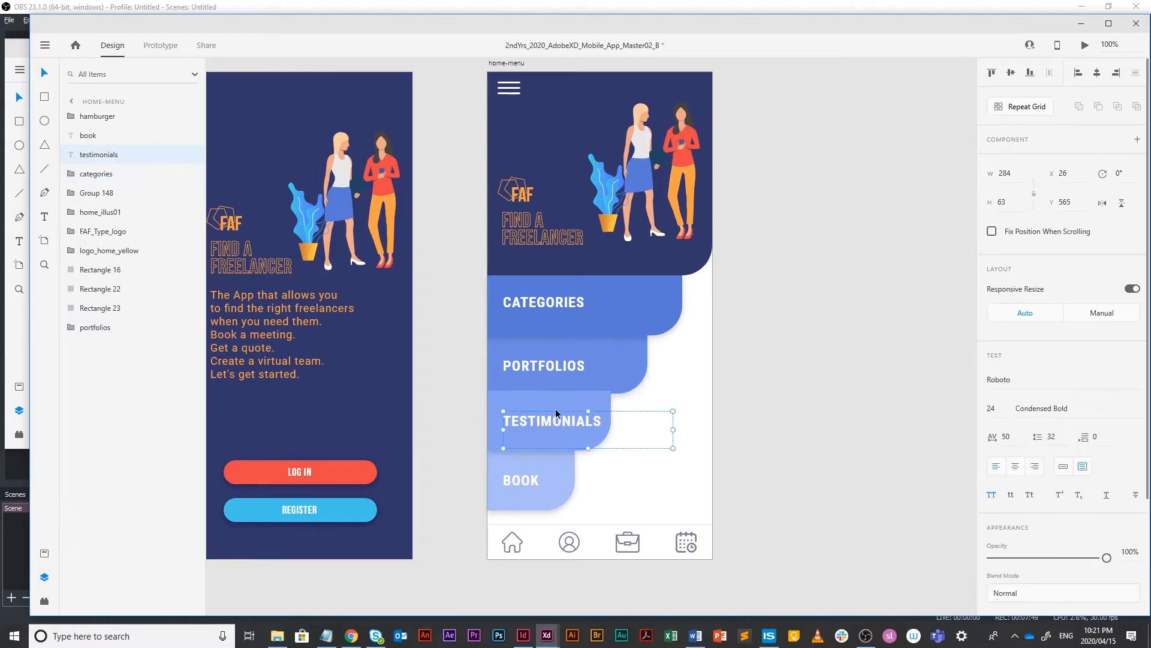
{"action": "left_click_drag", "start_coordinate": [660, 430], "coordinate": [611, 437]}
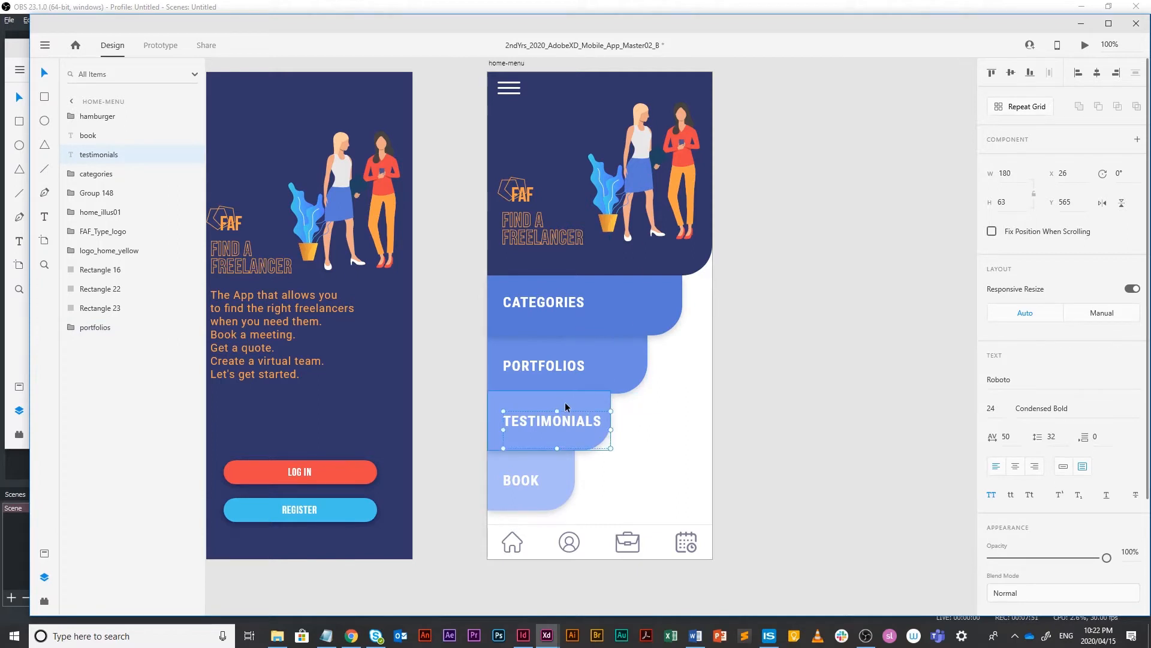
{"action": "left_click", "coordinate": [565, 402], "text": "shift"}
{"action": "key", "text": "ctrl+g"}
Step: Name the new group testimonials and send it to the back of the artboard
{"action": "left_click", "coordinate": [79, 155]}
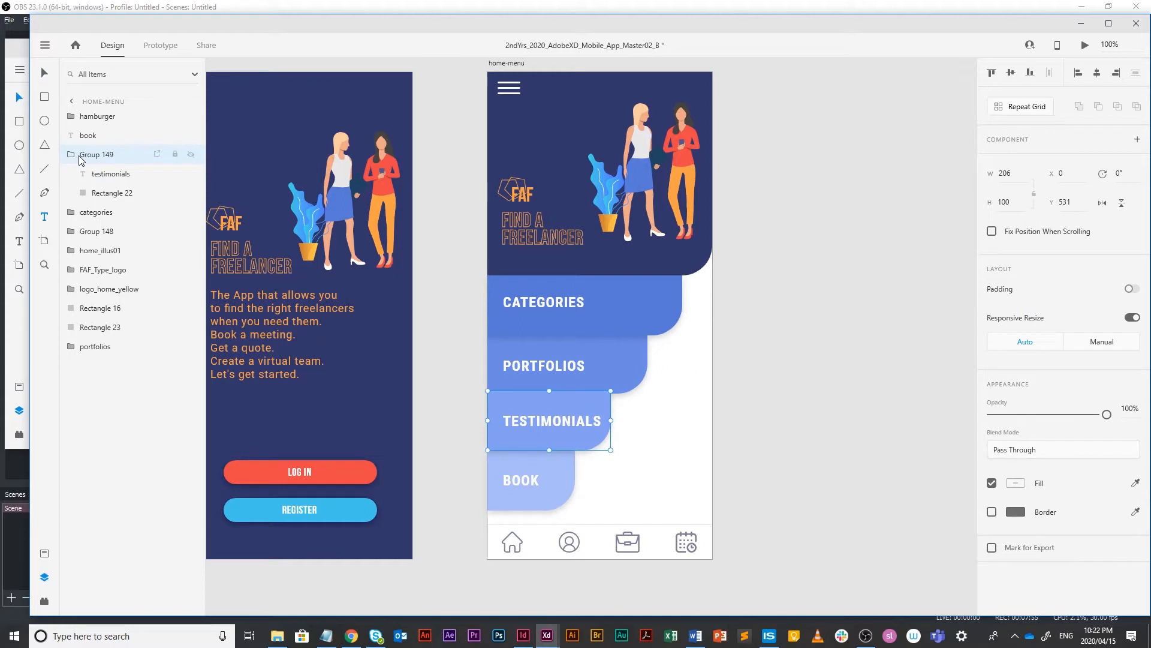
{"action": "double_click", "coordinate": [85, 156]}
{"action": "type", "text": "tes"}
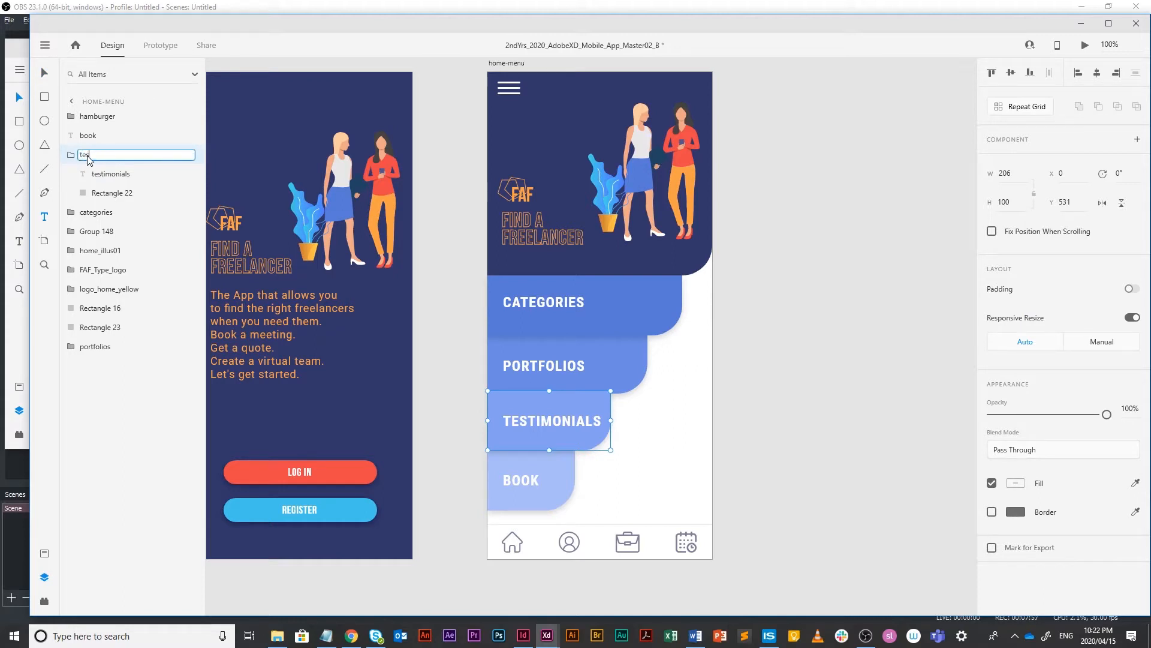
{"action": "type", "text": "timonials"}
{"action": "key", "text": "Return"}
{"action": "key", "text": "ctrl+shift+bracketleft"}
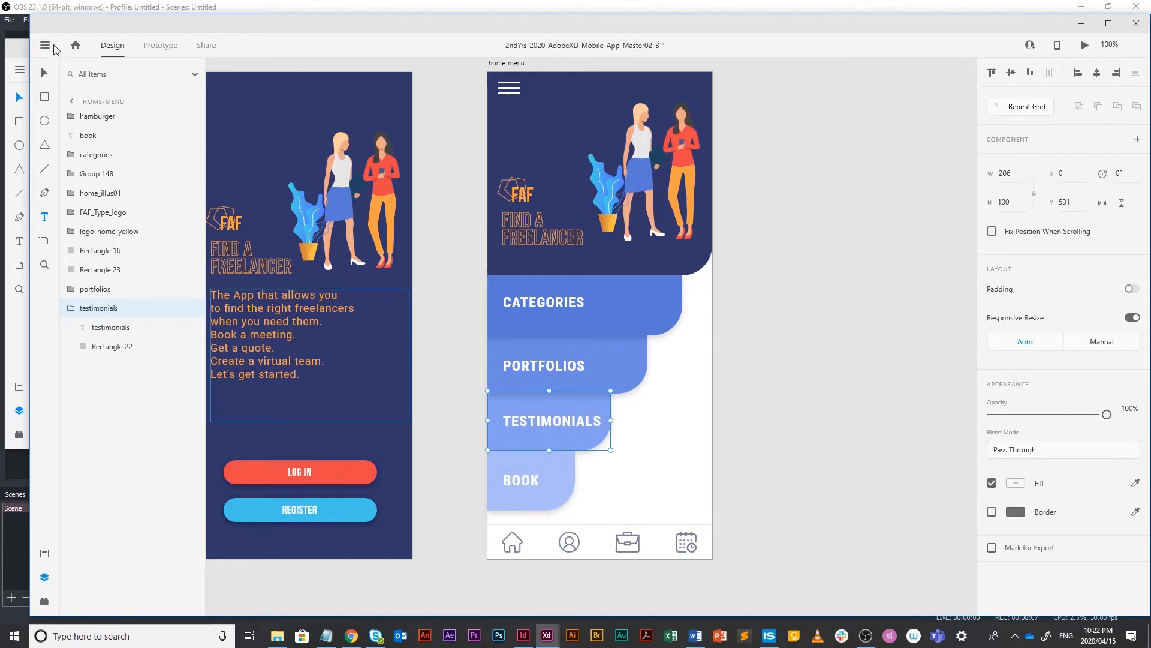
Step: Group the BOOK label with its bar under the name book and send the group to the back
{"action": "left_click", "coordinate": [525, 478]}
{"action": "left_click", "coordinate": [543, 460], "text": "shift"}
{"action": "key", "text": "ctrl+g"}
{"action": "double_click", "coordinate": [98, 136]}
{"action": "type", "text": "book"}
{"action": "key", "text": "Return"}
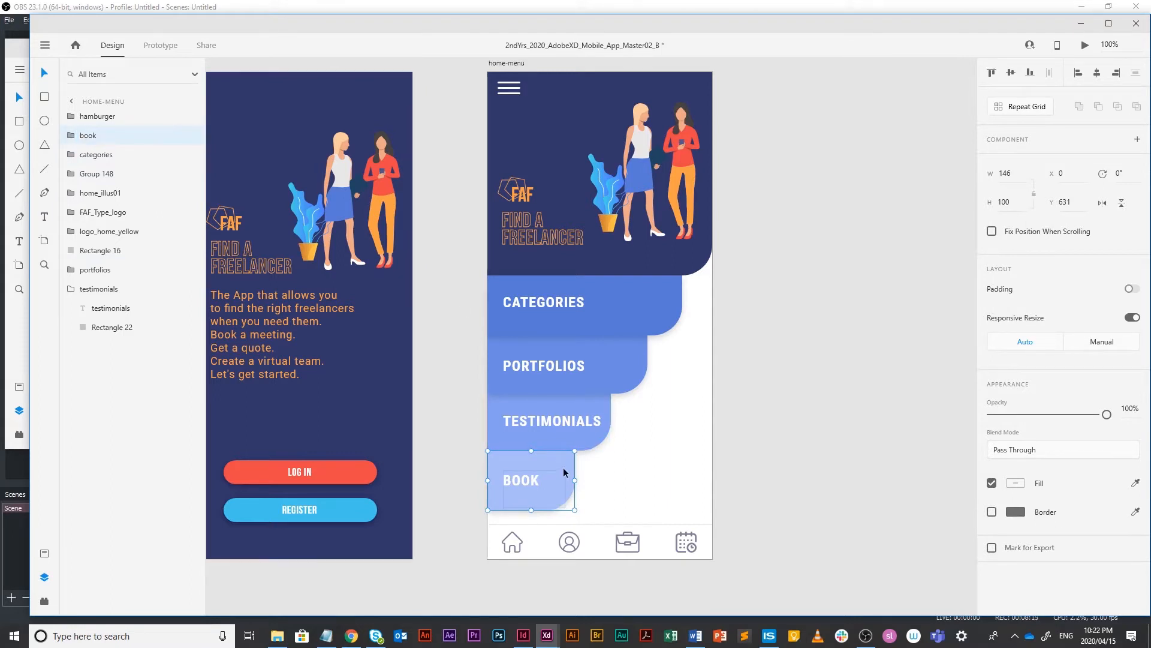
{"action": "key", "text": "ctrl+shift+bracketleft"}
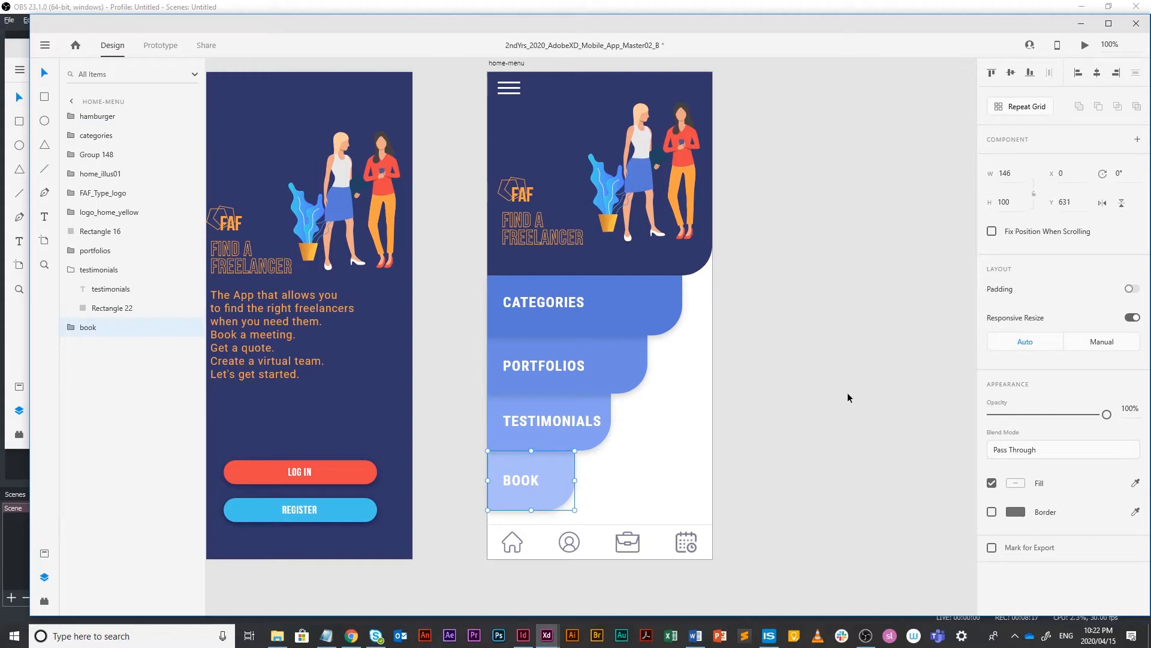
{"action": "left_click", "coordinate": [847, 394]}
Step: Copy the four menu groups straight across onto the home artboard at X 159 and move the home-menu artboard away to X 2084
{"action": "left_click_drag", "start_coordinate": [717, 300], "coordinate": [786, 276]}
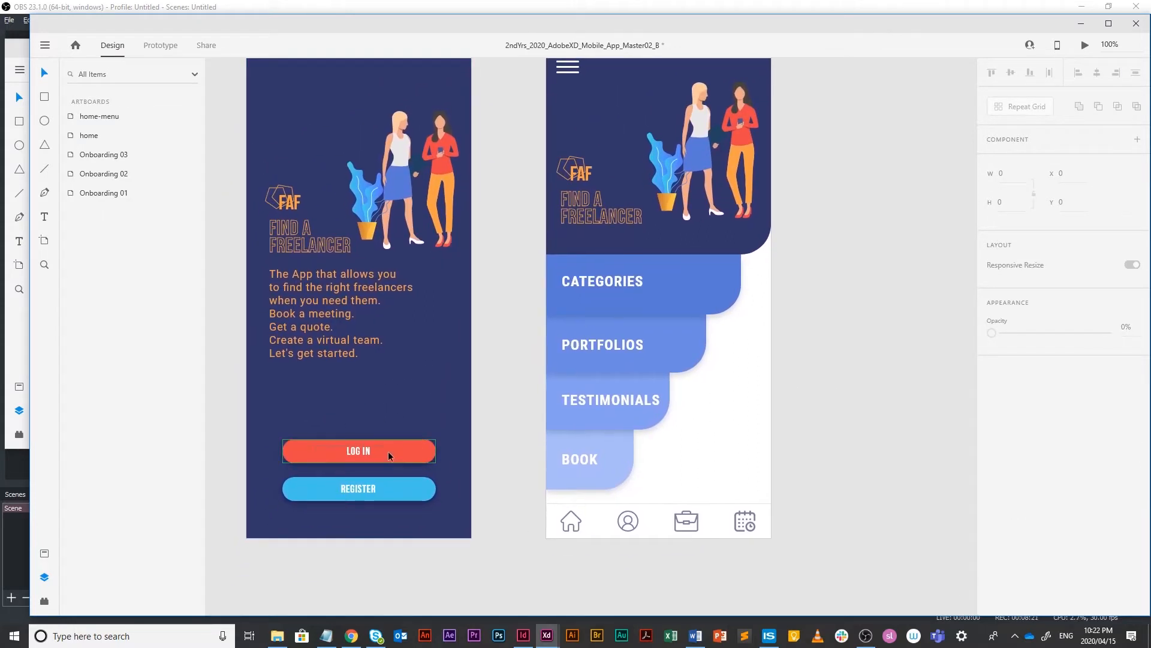
{"action": "left_click_drag", "start_coordinate": [702, 254], "coordinate": [678, 265]}
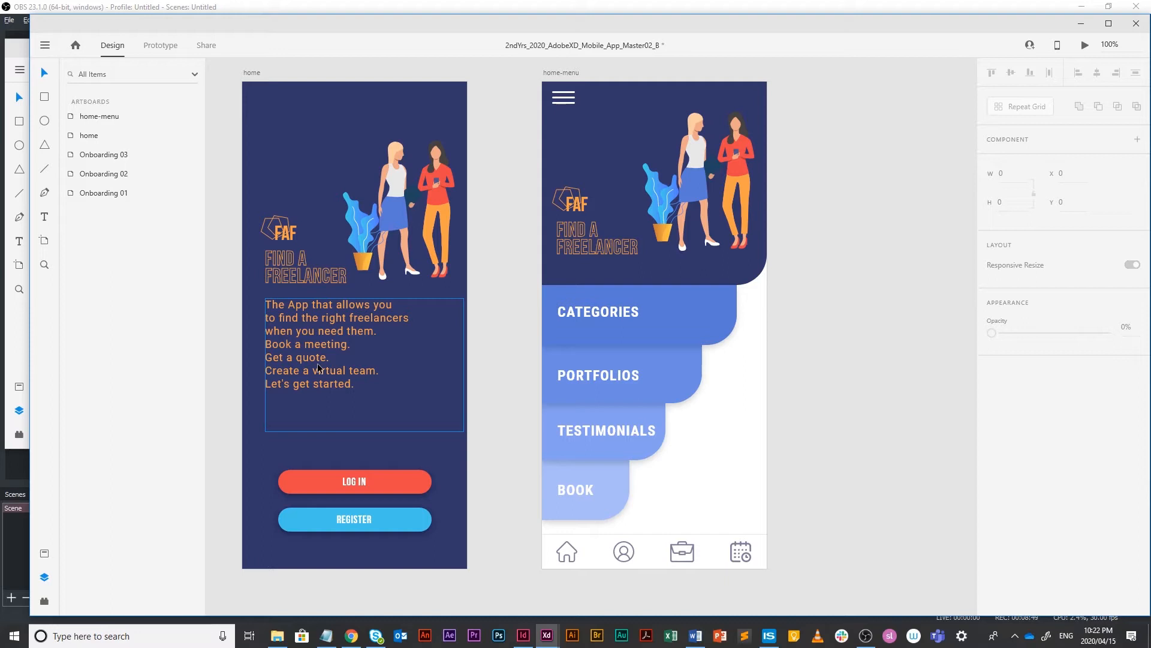
{"action": "left_click", "coordinate": [616, 318]}
{"action": "left_click", "coordinate": [628, 373], "text": "shift"}
{"action": "left_click", "coordinate": [621, 428], "text": "shift"}
{"action": "left_click", "coordinate": [601, 500], "text": "shift"}
{"action": "left_click_drag", "start_coordinate": [683, 329], "coordinate": [479, 329]}
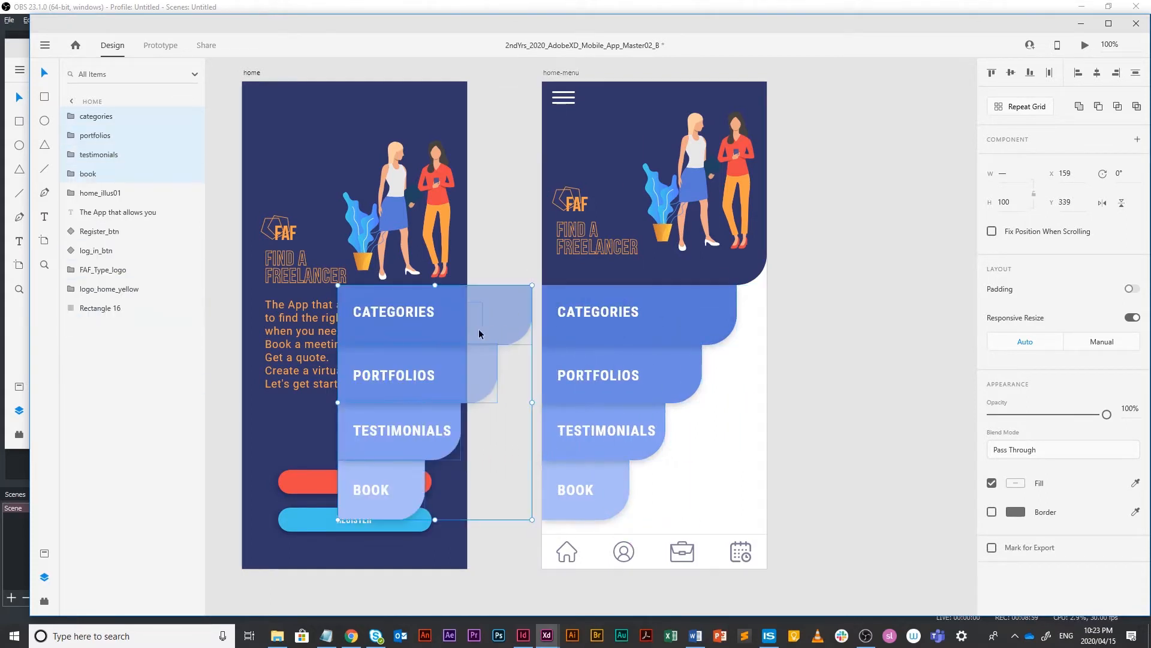
{"action": "left_click", "coordinate": [842, 268]}
{"action": "left_click_drag", "start_coordinate": [566, 73], "coordinate": [710, 73]}
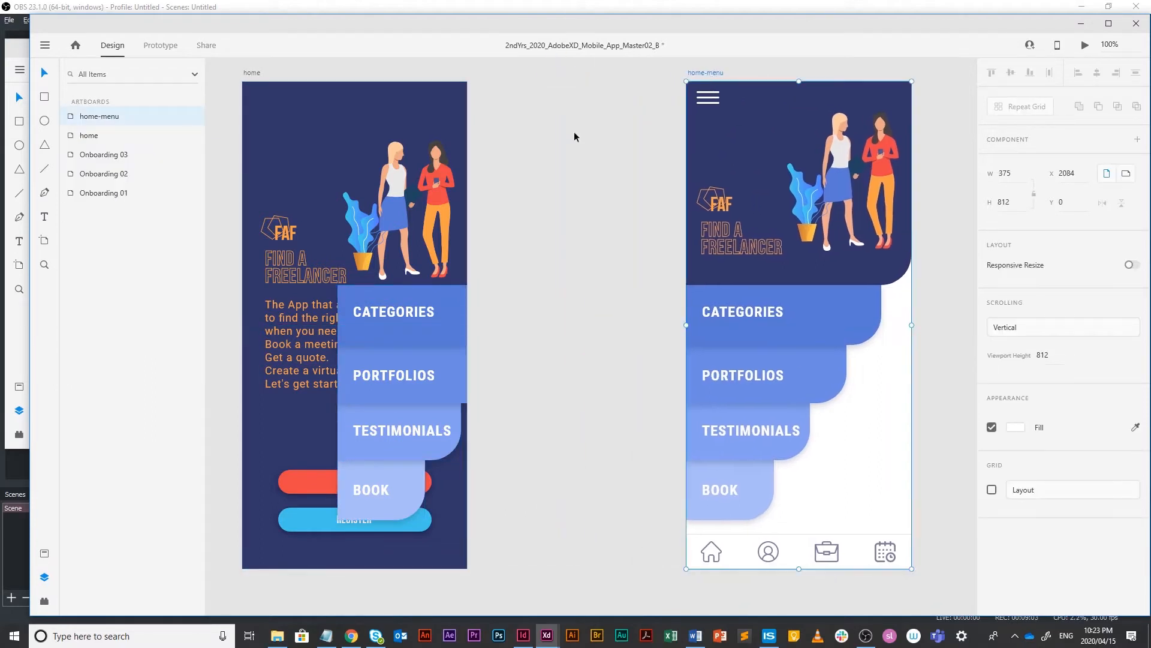
{"action": "left_click", "coordinate": [423, 325]}
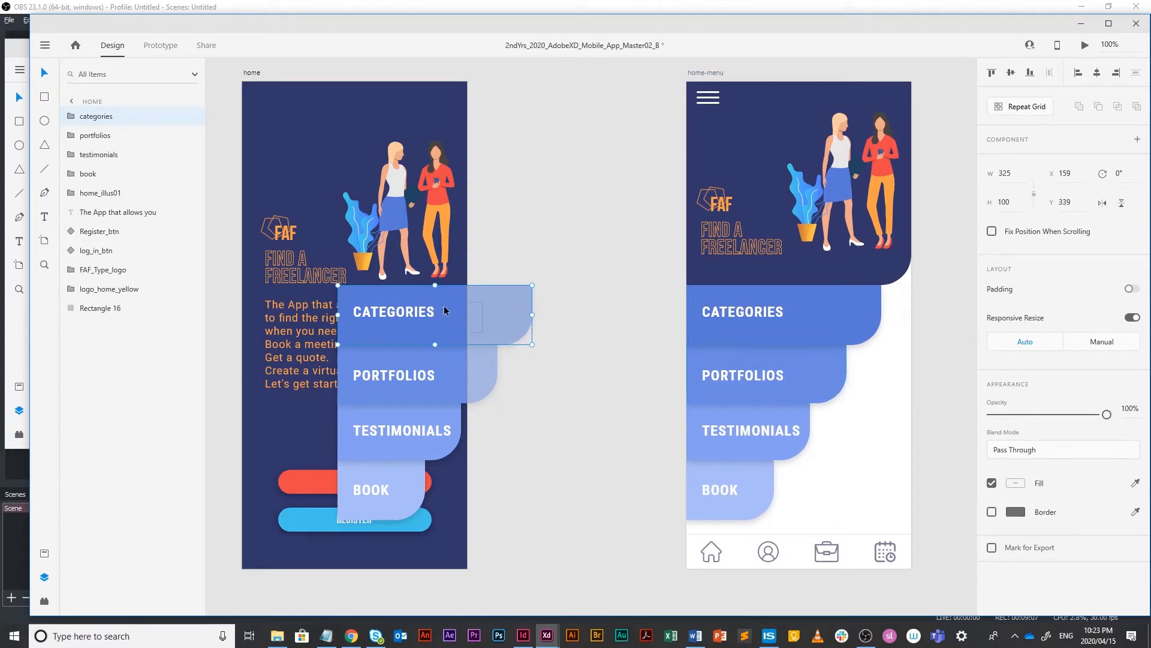
{"action": "double_click", "coordinate": [406, 296]}
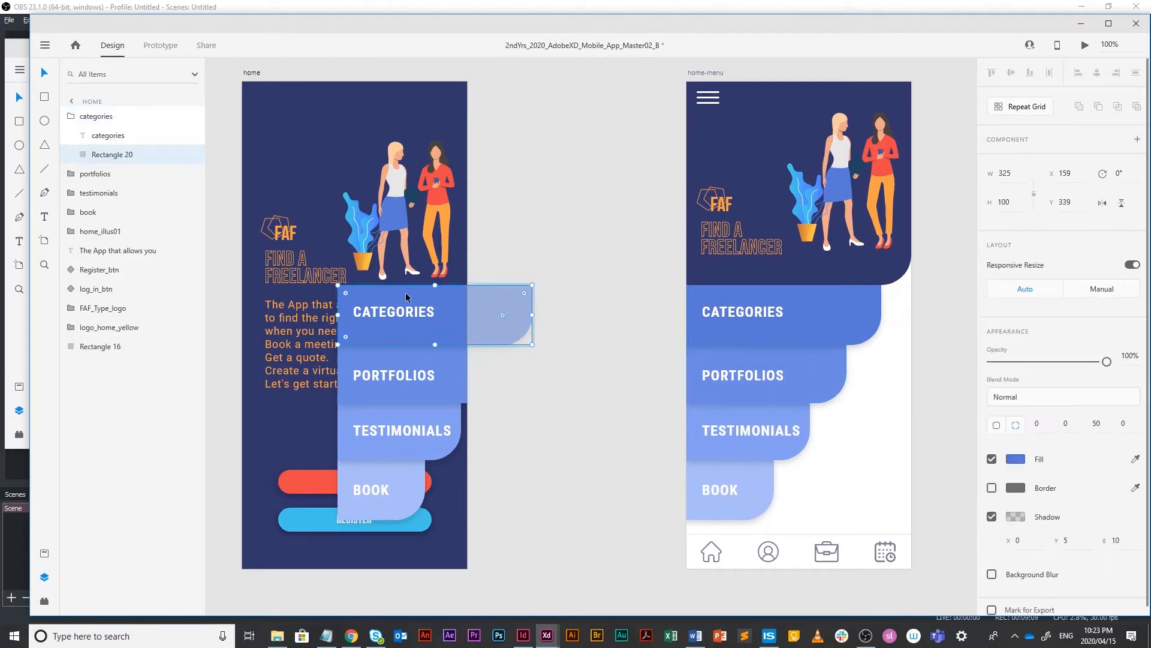
{"action": "left_click_drag", "start_coordinate": [393, 295], "coordinate": [469, 303]}
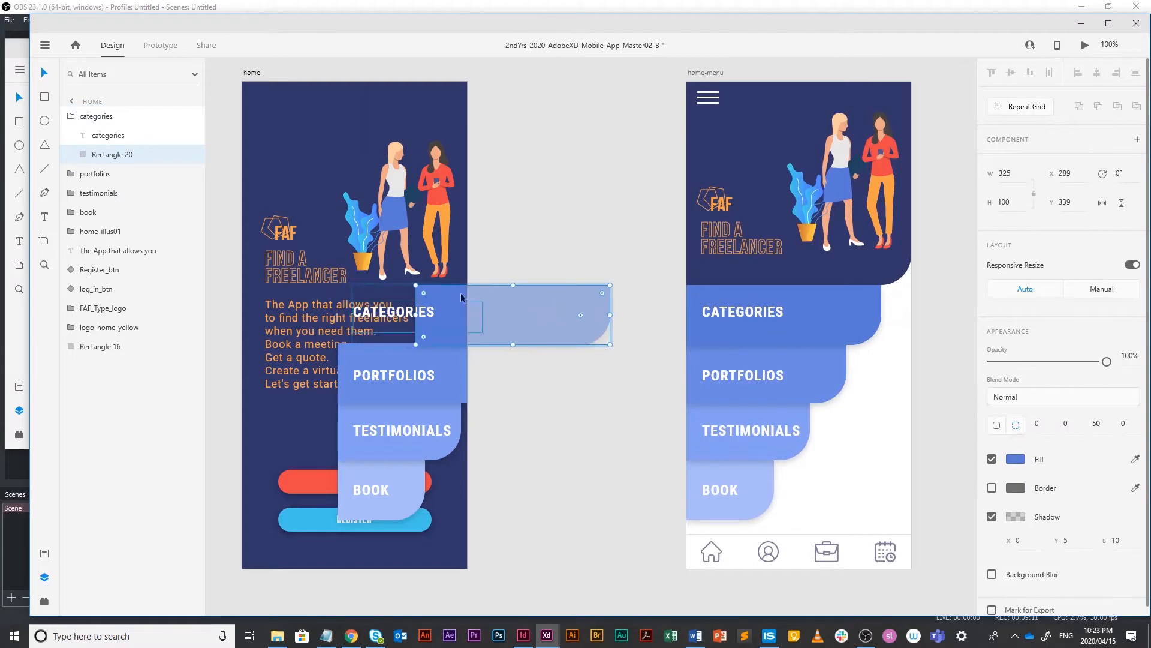
{"action": "key", "text": "ctrl+z"}
{"action": "left_click", "coordinate": [522, 240]}
Step: Stagger the four menu groups on the home artboard rightward, with categories shifted farthest and book least, at about X 204
{"action": "left_click", "coordinate": [384, 293]}
{"action": "left_click_drag", "start_coordinate": [384, 295], "coordinate": [459, 296]}
{"action": "left_click", "coordinate": [398, 364]}
{"action": "left_click_drag", "start_coordinate": [388, 359], "coordinate": [442, 355]}
{"action": "left_click", "coordinate": [360, 419]}
{"action": "left_click_drag", "start_coordinate": [365, 423], "coordinate": [405, 419]}
{"action": "left_click", "coordinate": [534, 454]}
{"action": "left_click_drag", "start_coordinate": [355, 479], "coordinate": [380, 476]}
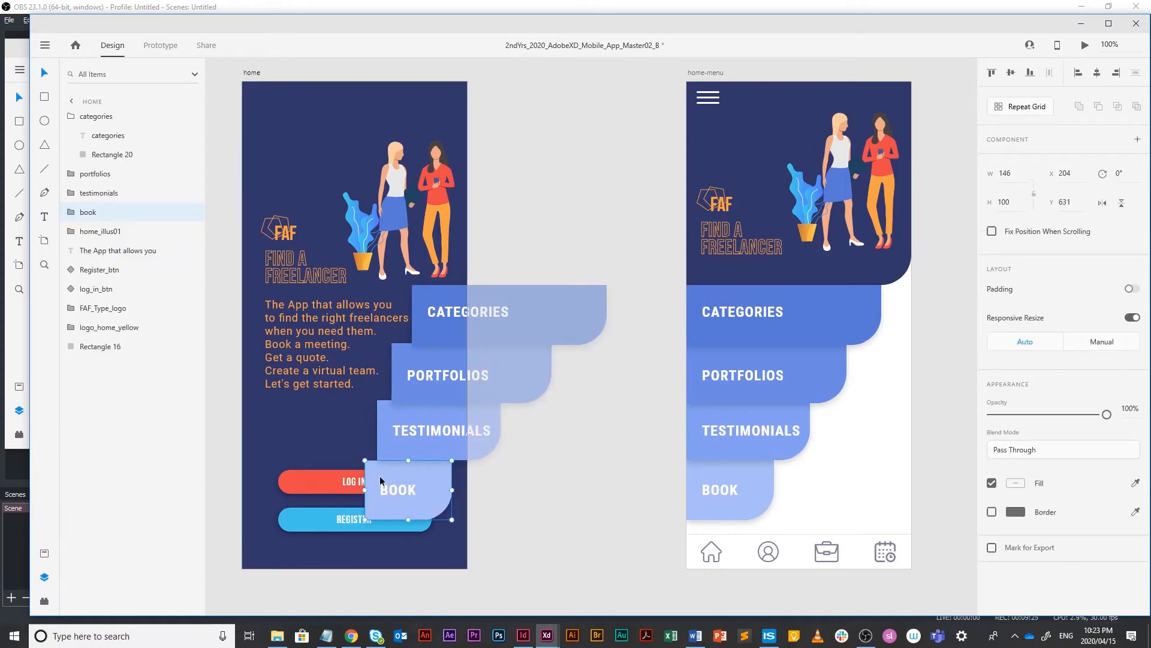
Step: Set the opacity of all four menu groups on the home artboard to 0%
{"action": "left_click", "coordinate": [428, 443], "text": "shift"}
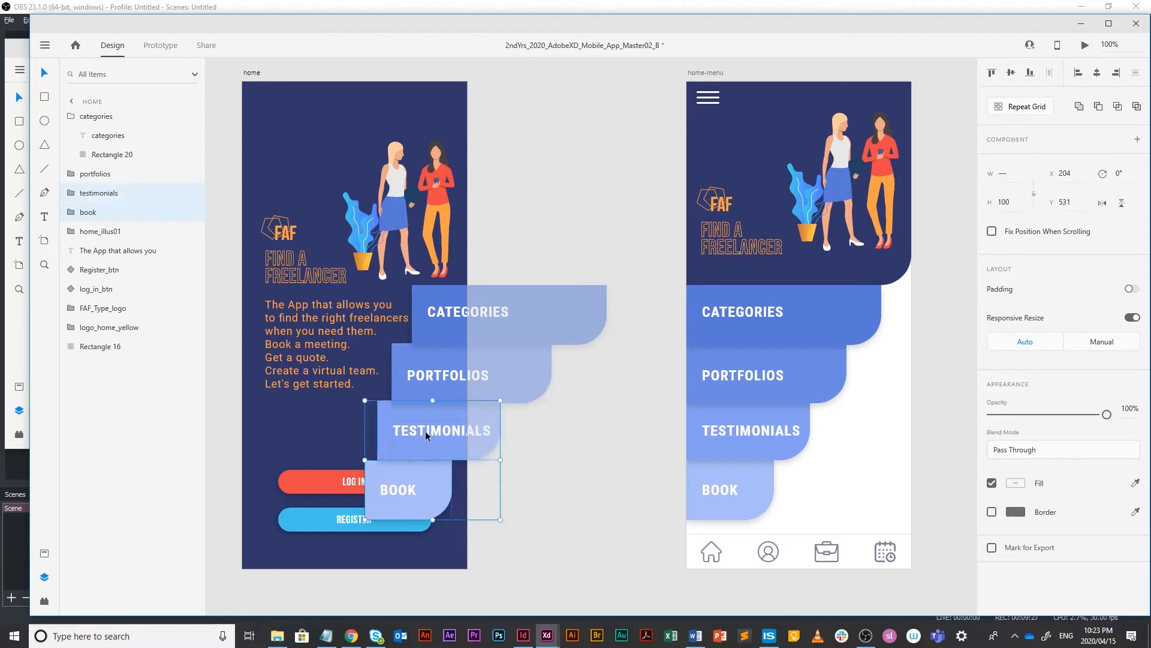
{"action": "left_click", "coordinate": [468, 381], "text": "shift"}
{"action": "left_click", "coordinate": [536, 319], "text": "shift"}
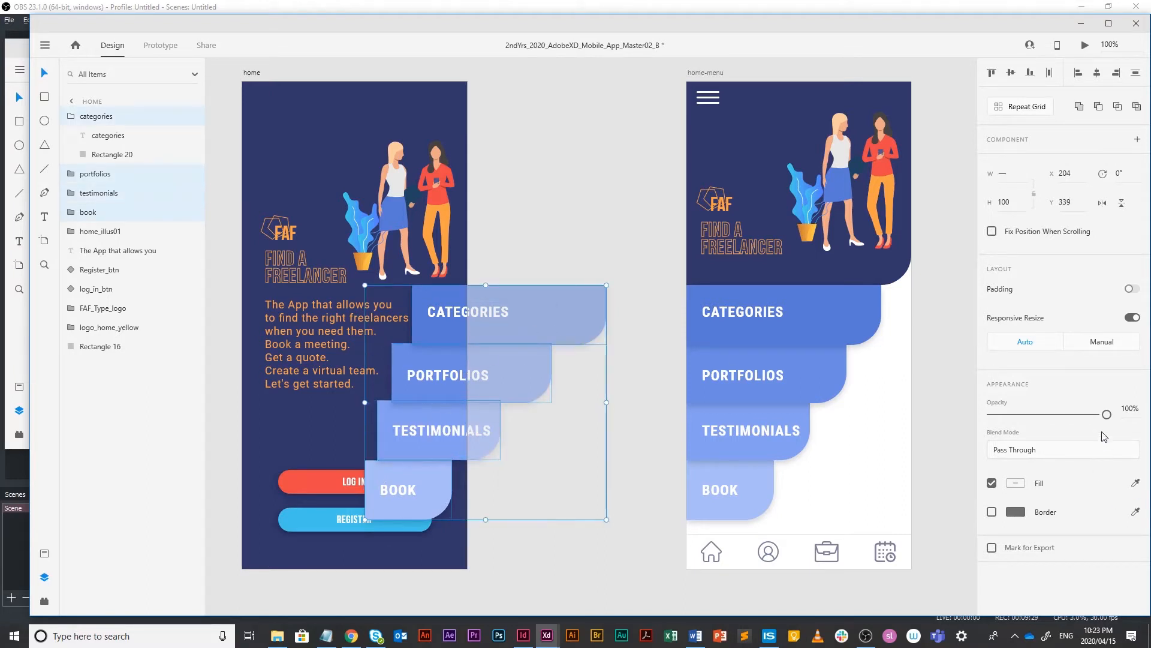
{"action": "left_click_drag", "start_coordinate": [1107, 415], "coordinate": [965, 427]}
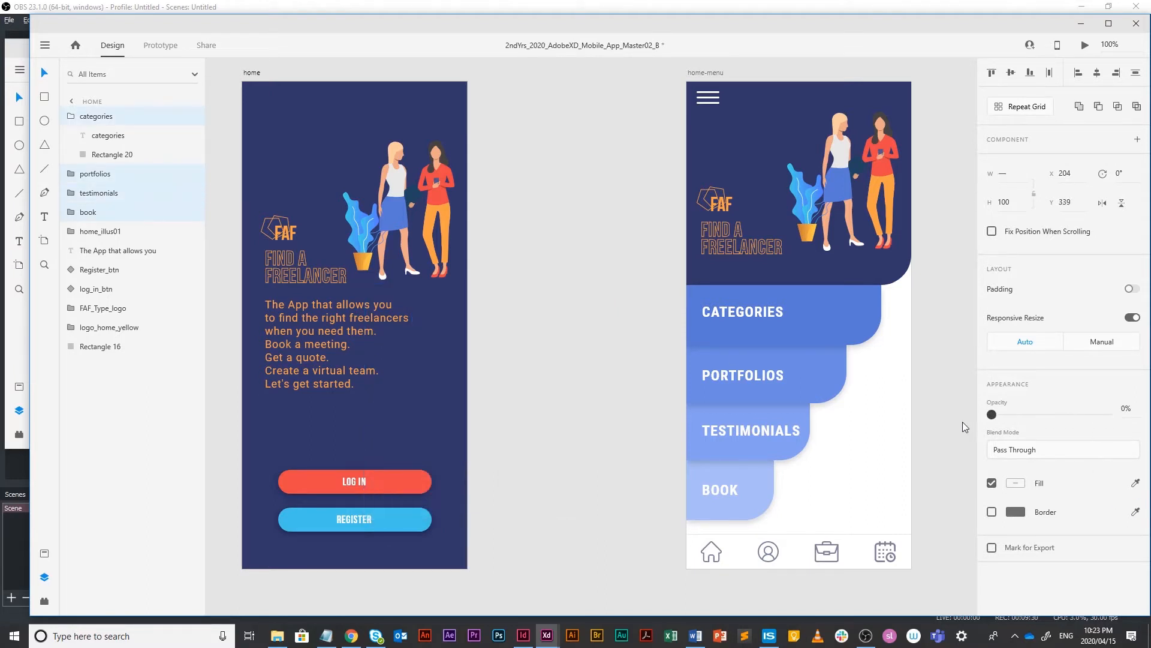
{"action": "left_click", "coordinate": [605, 204]}
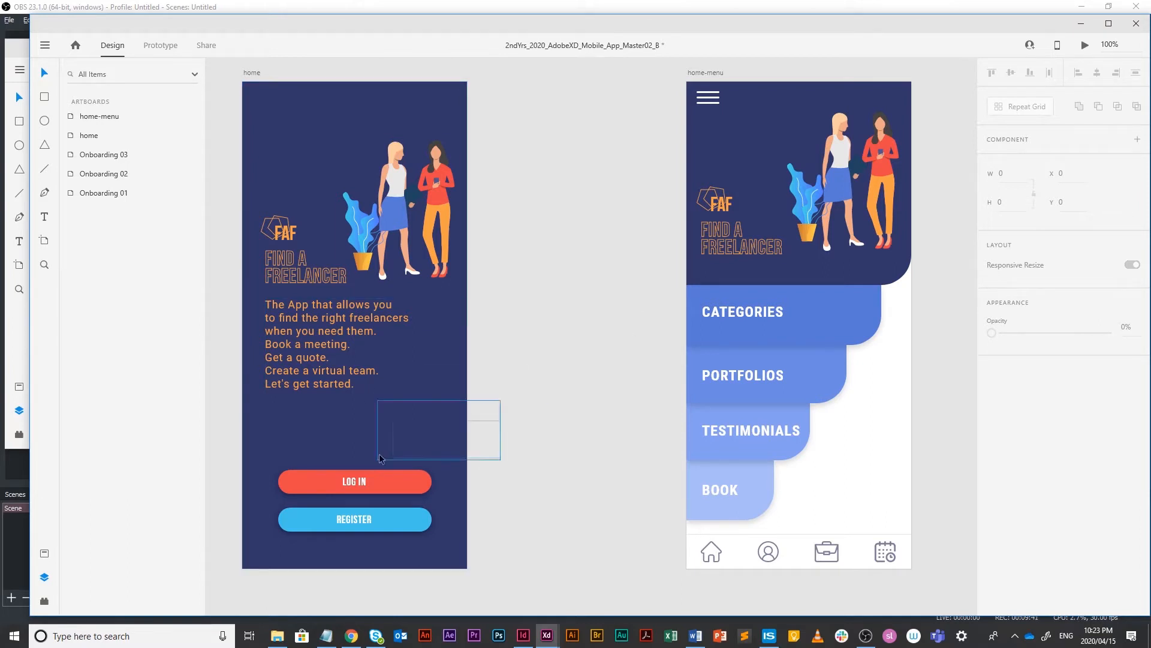
Step: Link the LOG IN button on the home artboard to home-menu with a Tap trigger, Auto-Animate, Ease In-Out easing and 0.8 s duration
{"action": "left_click", "coordinate": [171, 49]}
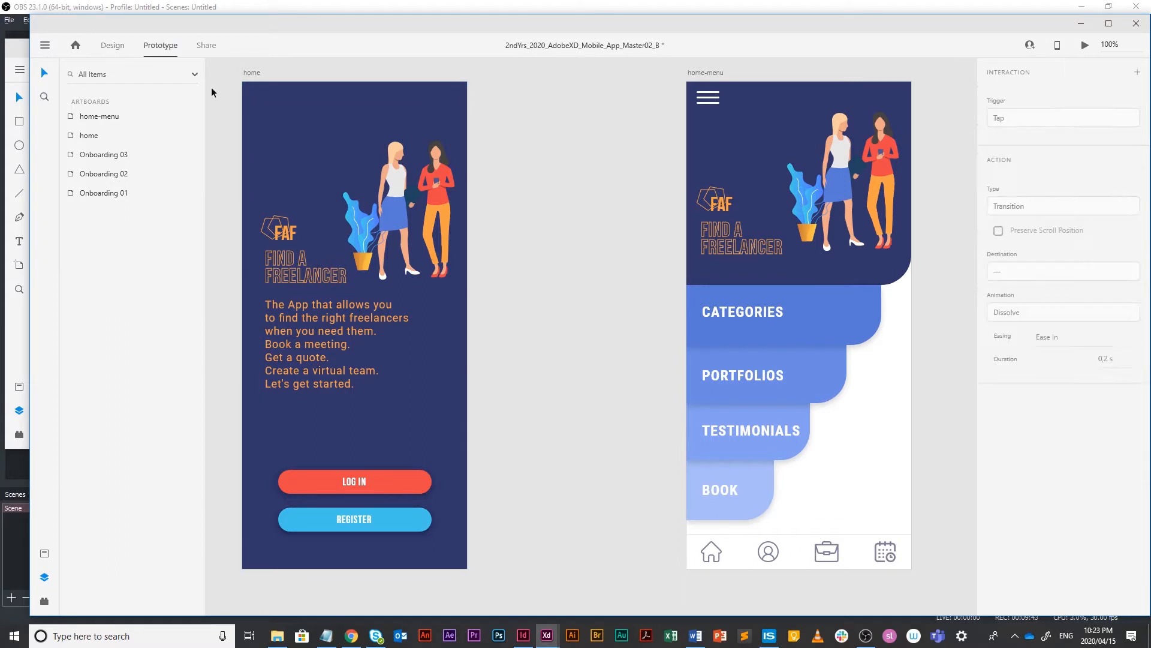
{"action": "left_click", "coordinate": [372, 485]}
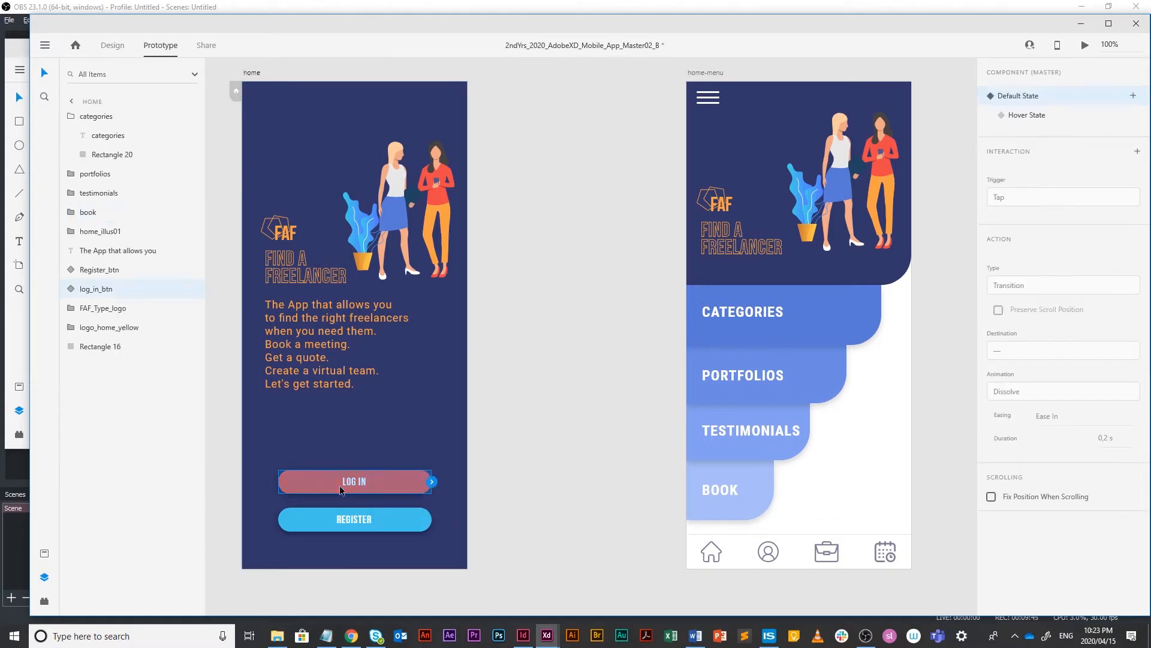
{"action": "left_click_drag", "start_coordinate": [431, 482], "coordinate": [687, 340]}
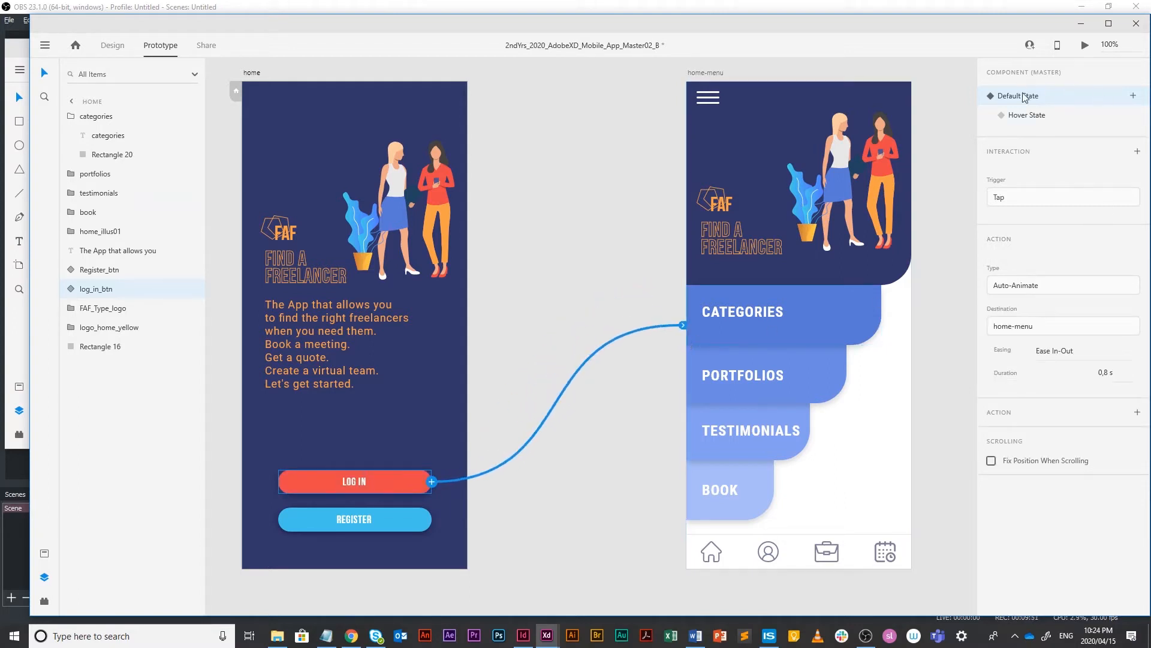
{"action": "left_click", "coordinate": [1068, 200]}
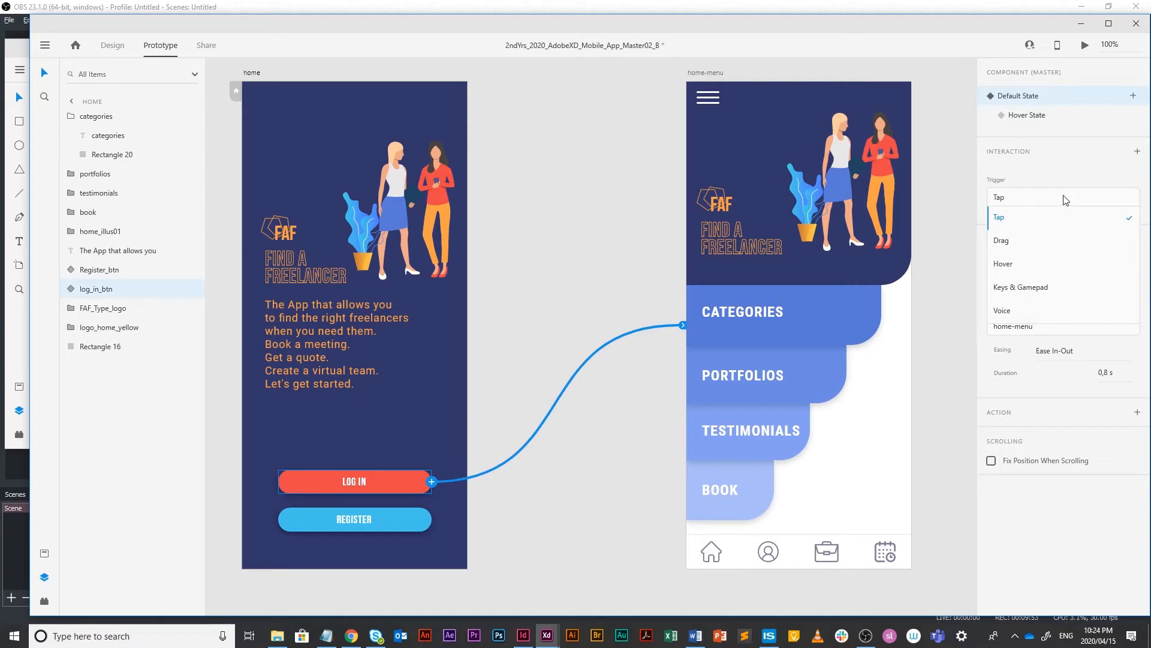
{"action": "left_click", "coordinate": [1003, 219]}
{"action": "left_click", "coordinate": [1016, 205]}
{"action": "left_click", "coordinate": [1007, 219]}
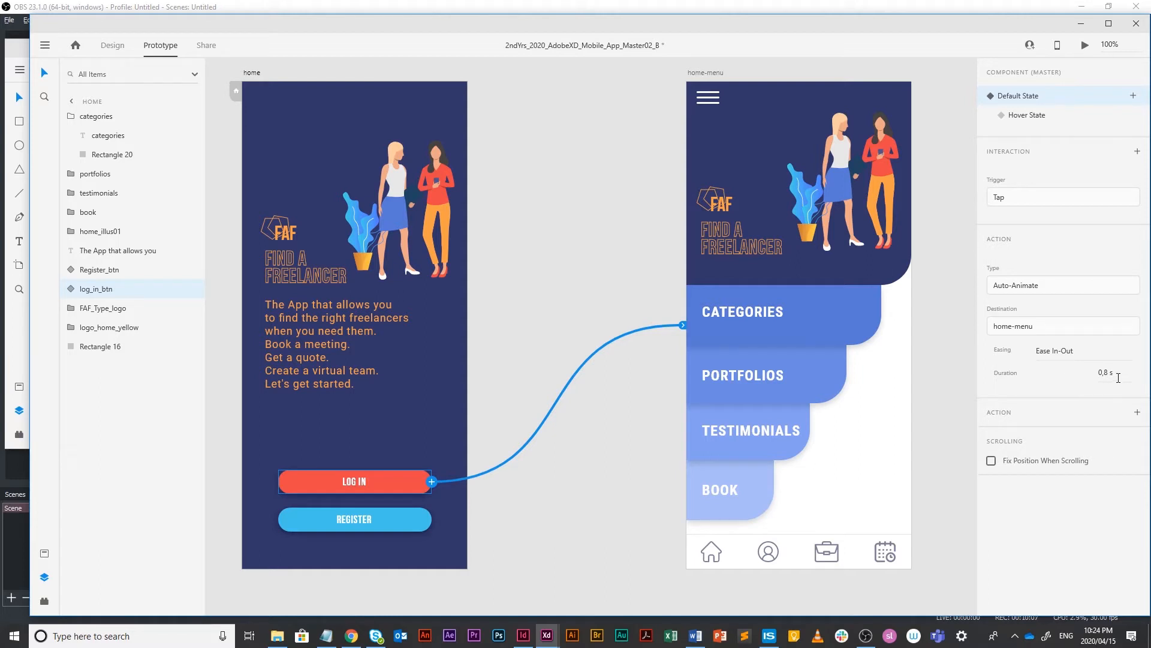
{"action": "left_click", "coordinate": [1062, 197]}
{"action": "left_click", "coordinate": [584, 224]}
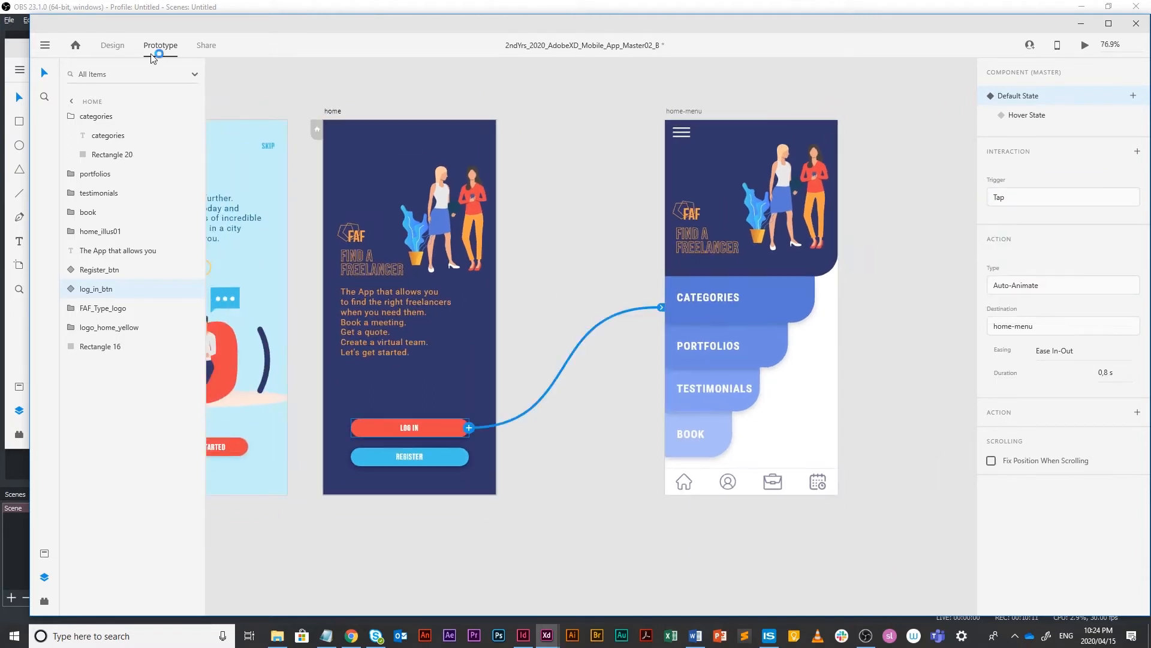
Step: Copy the red back arrow from Onboarding 03 into the upper-right corner of the home-menu artboard at X 325, Y 17.75
{"action": "left_click", "coordinate": [117, 46]}
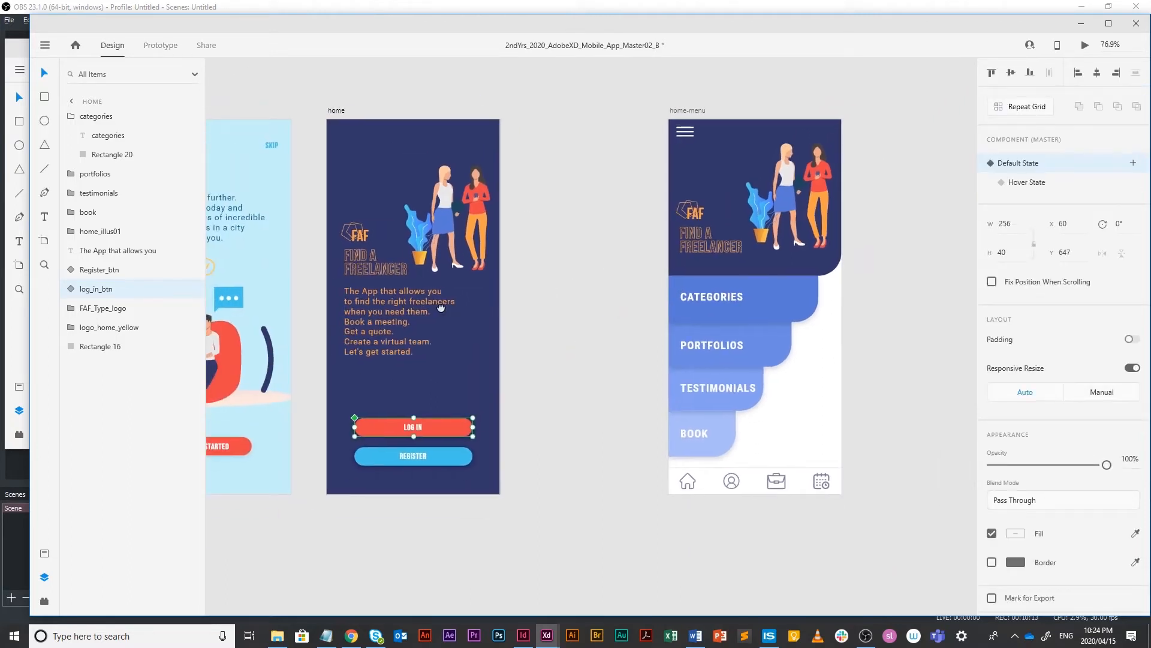
{"action": "left_click_drag", "start_coordinate": [498, 402], "coordinate": [622, 354]}
{"action": "left_click", "coordinate": [216, 385]}
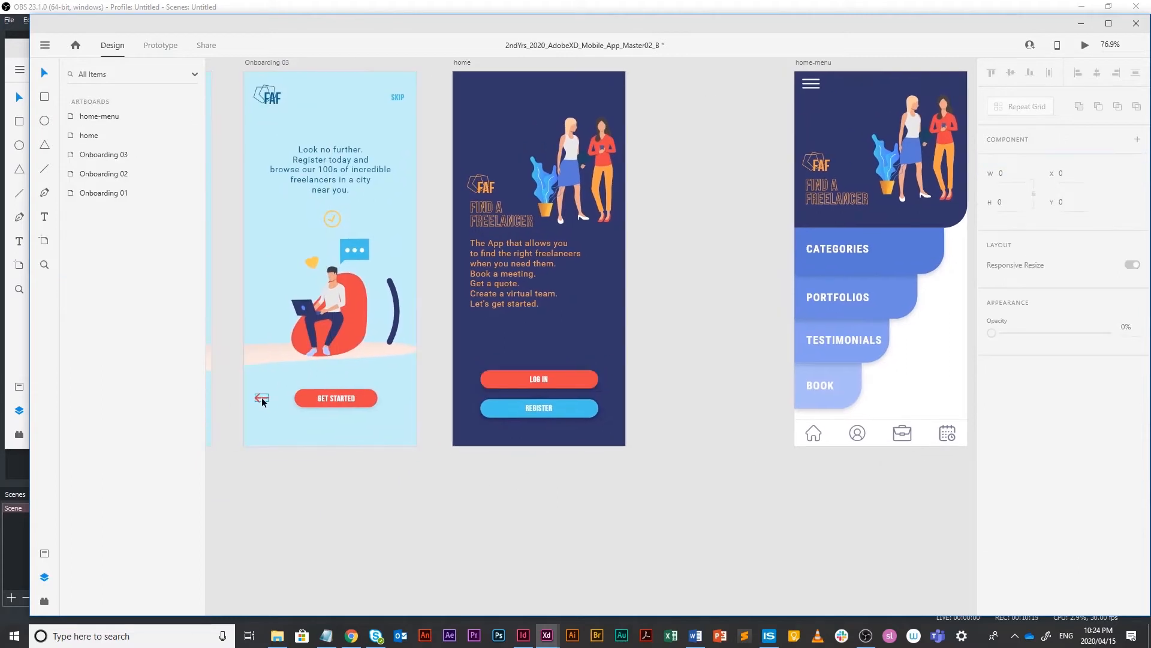
{"action": "left_click_drag", "start_coordinate": [262, 398], "coordinate": [854, 102]}
{"action": "left_click_drag", "start_coordinate": [755, 203], "coordinate": [433, 290]}
{"action": "left_click", "coordinate": [733, 157]}
{"action": "left_click_drag", "start_coordinate": [534, 187], "coordinate": [631, 172]}
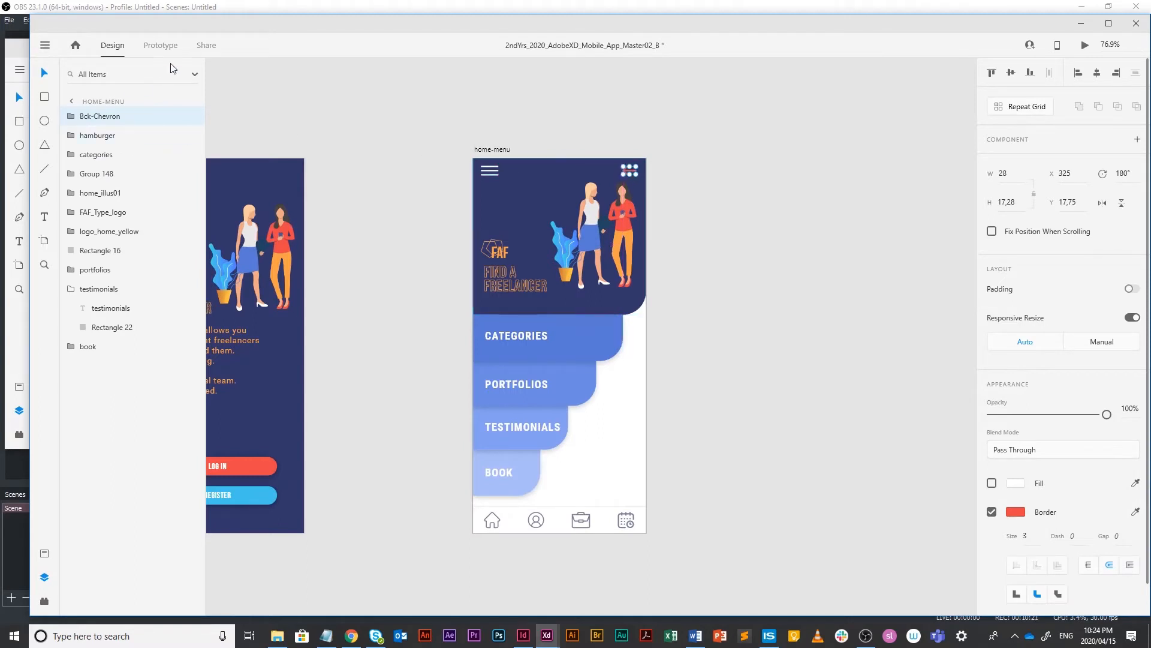
Step: Link the red back arrow on home-menu to the home artboard in the prototype and save the document
{"action": "left_click", "coordinate": [160, 45]}
{"action": "left_click_drag", "start_coordinate": [637, 172], "coordinate": [304, 381]}
{"action": "left_click", "coordinate": [383, 224]}
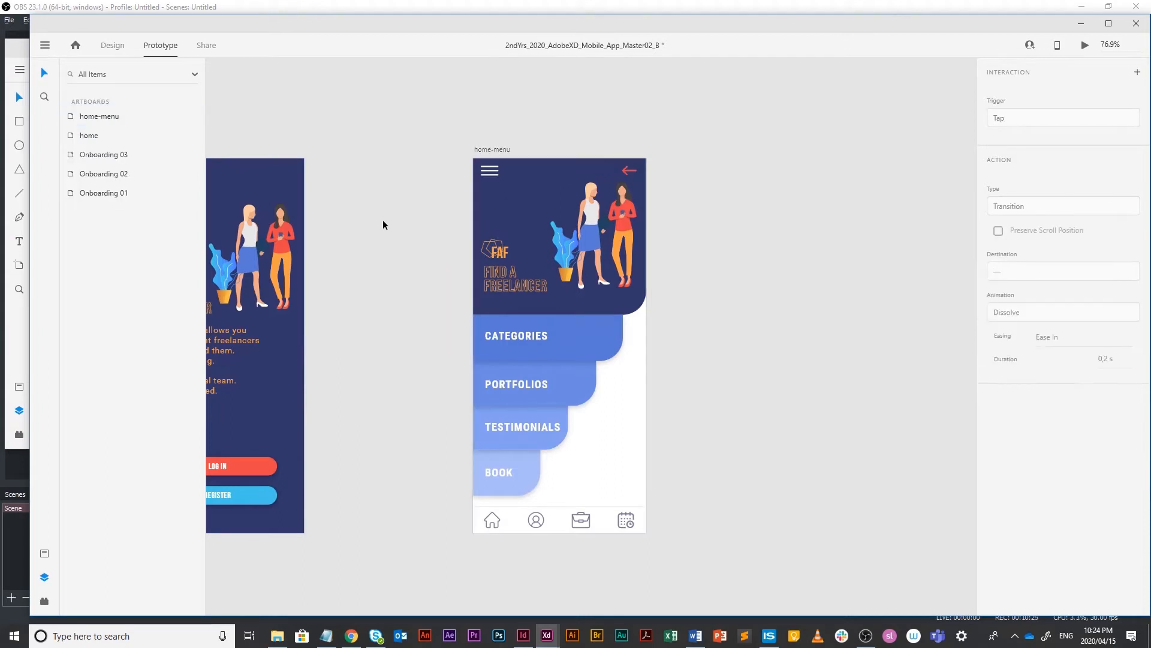
{"action": "left_click_drag", "start_coordinate": [408, 224], "coordinate": [570, 188]}
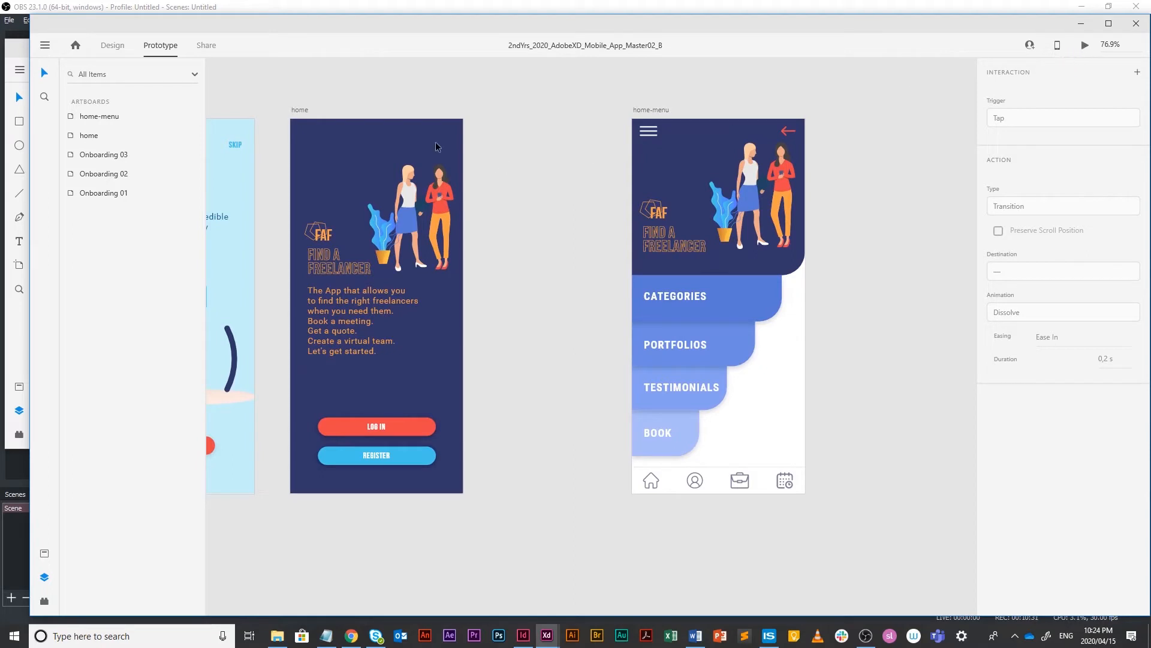
{"action": "key", "text": "ctrl+z"}
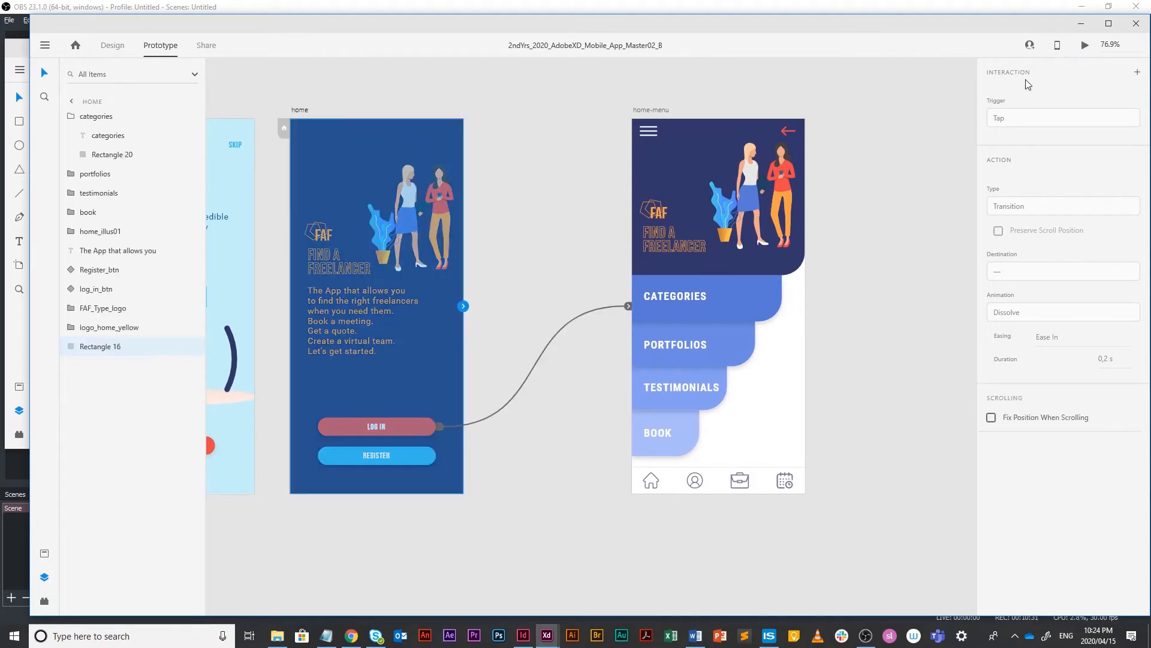
Step: Preview the prototype, testing the LOG IN transition to the menu and the back arrow's return several times, and close the preview
{"action": "left_click", "coordinate": [1086, 45]}
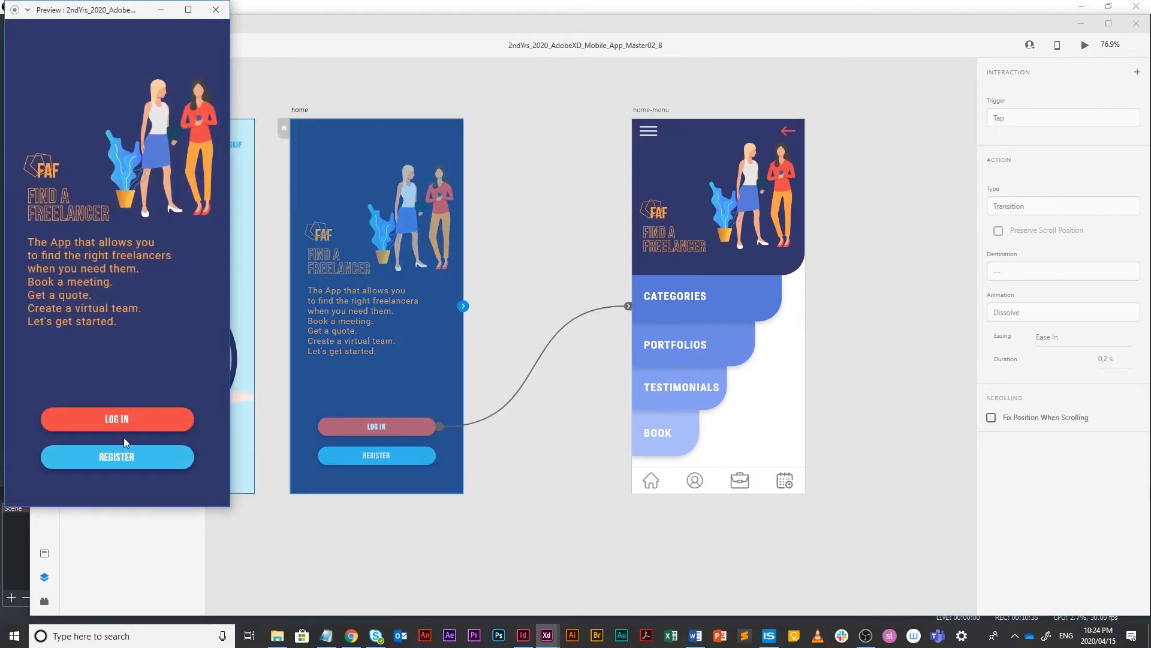
{"action": "left_click", "coordinate": [117, 418]}
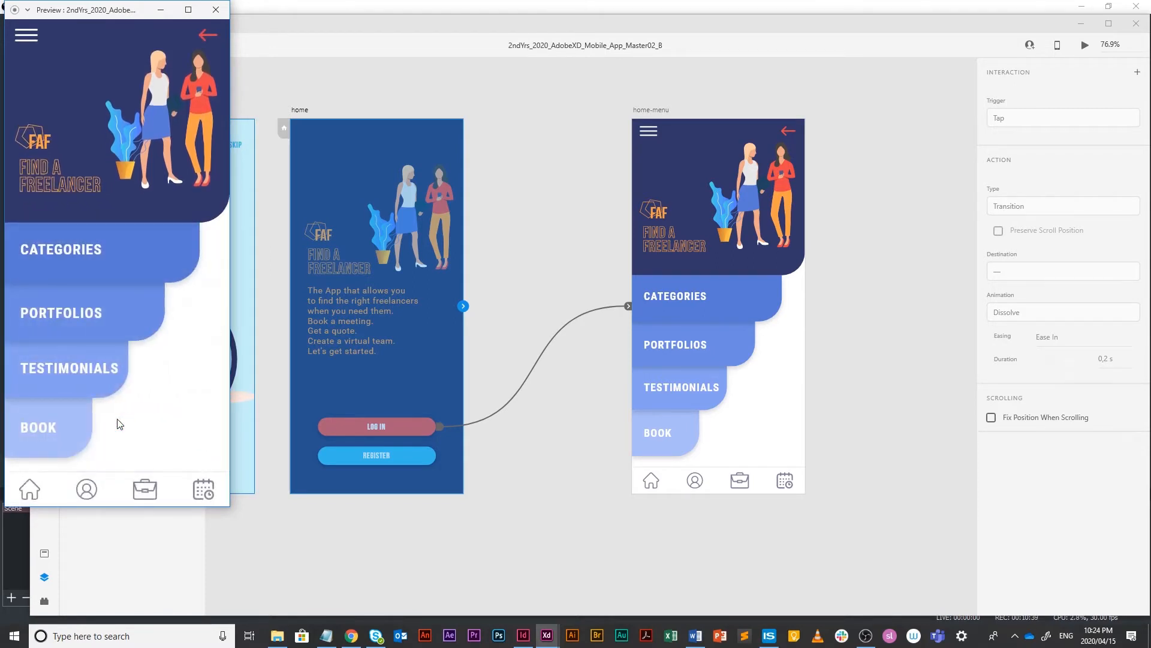
{"action": "left_click", "coordinate": [207, 36]}
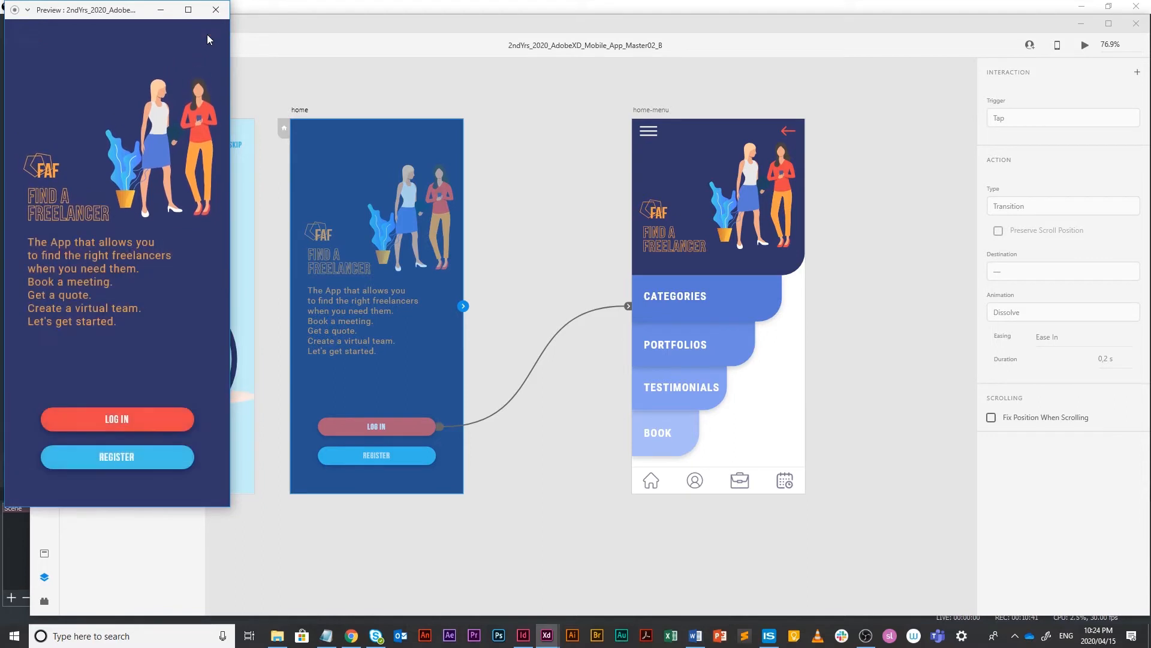
{"action": "left_click", "coordinate": [140, 425]}
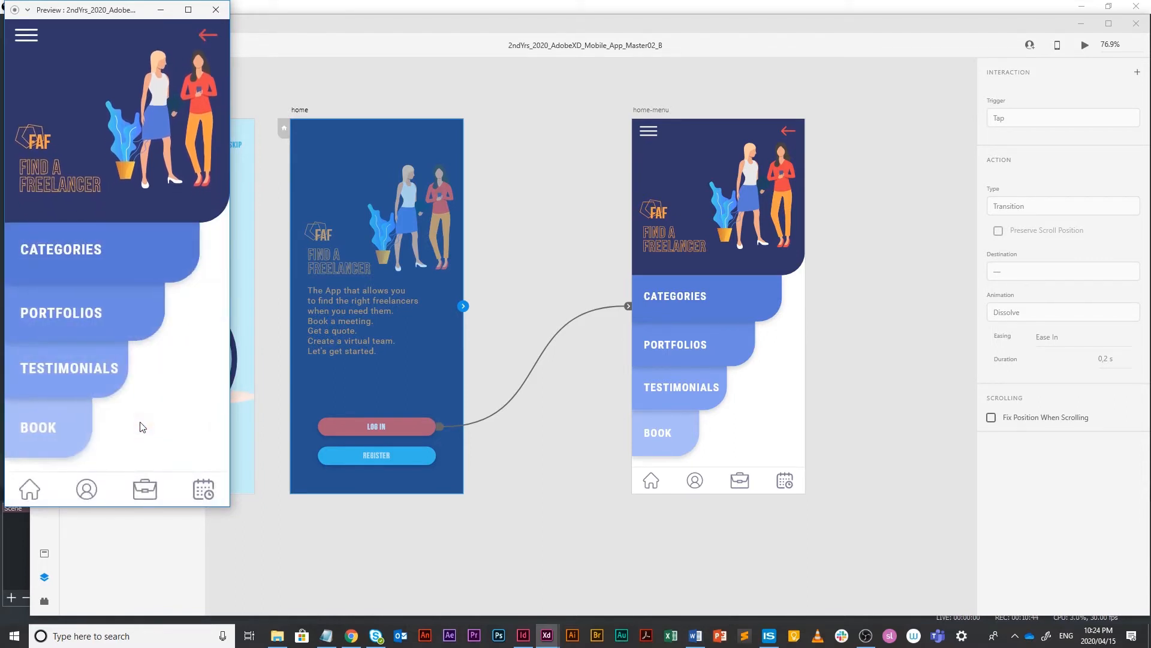
{"action": "left_click", "coordinate": [206, 36]}
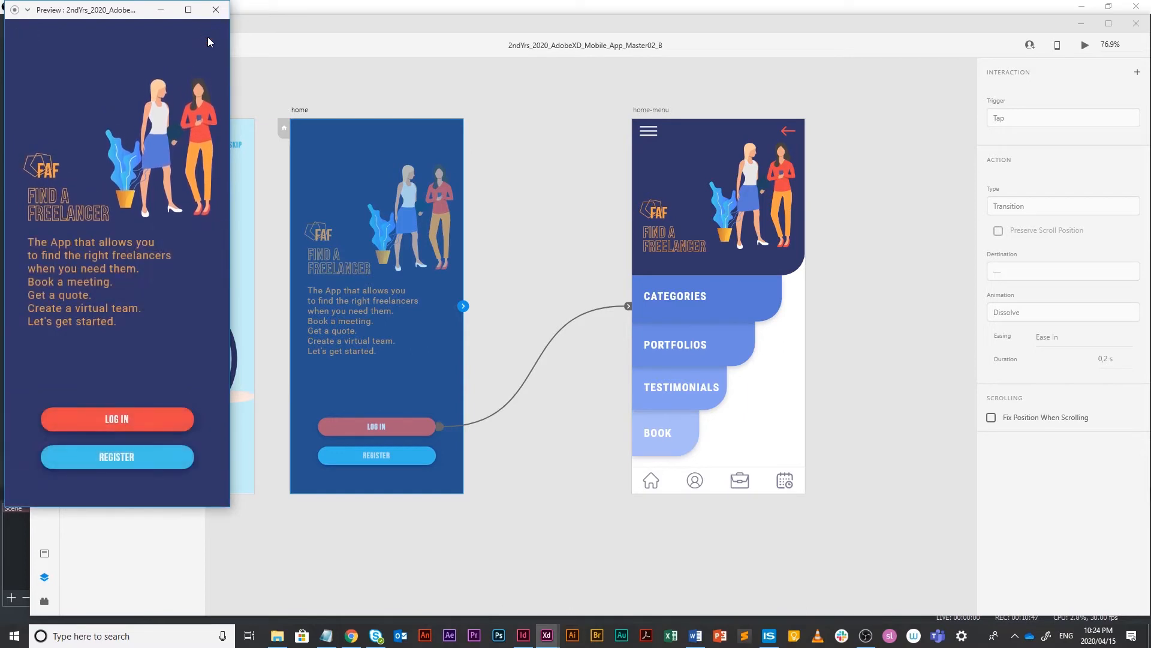
{"action": "left_click", "coordinate": [149, 430]}
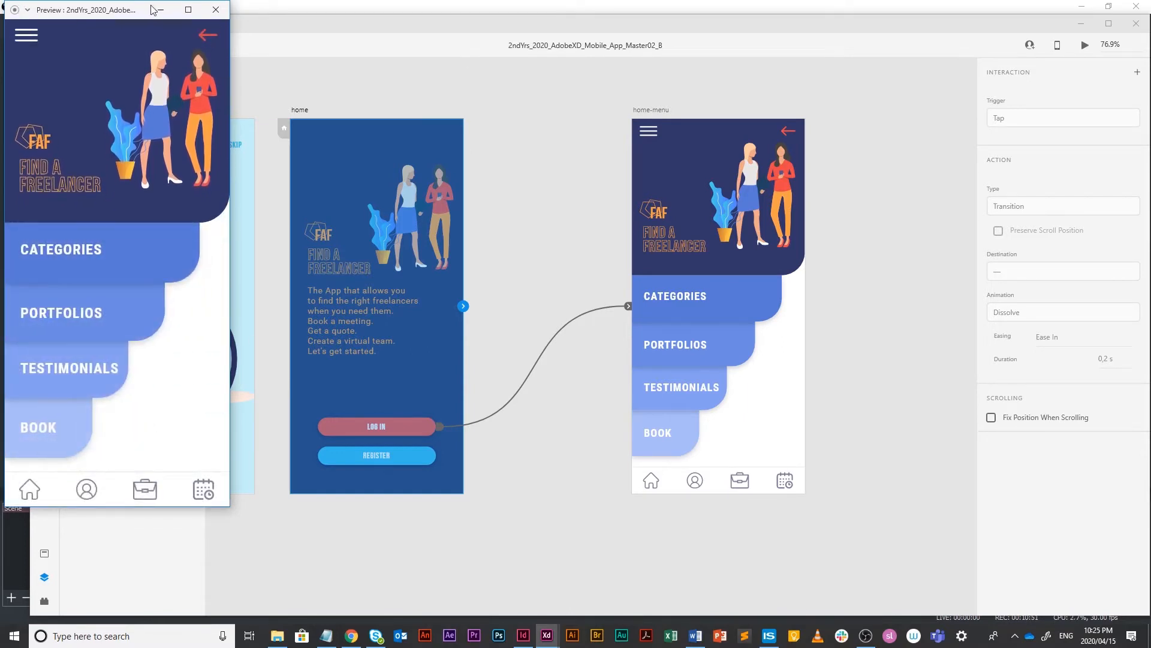
{"action": "left_click", "coordinate": [216, 10]}
{"action": "left_click", "coordinate": [502, 69]}
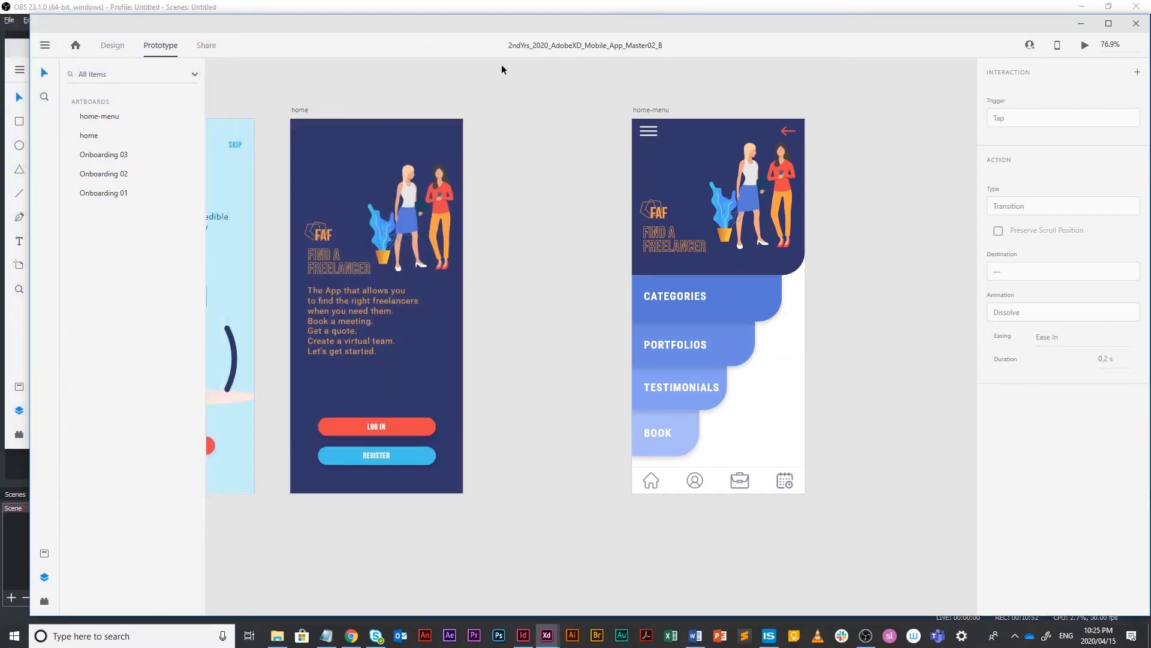
Step: Duplicate the home-menu artboard and place the copy to its right at X 2594, Y 0
{"action": "left_click", "coordinate": [111, 46]}
{"action": "left_click_drag", "start_coordinate": [467, 174], "coordinate": [258, 143]}
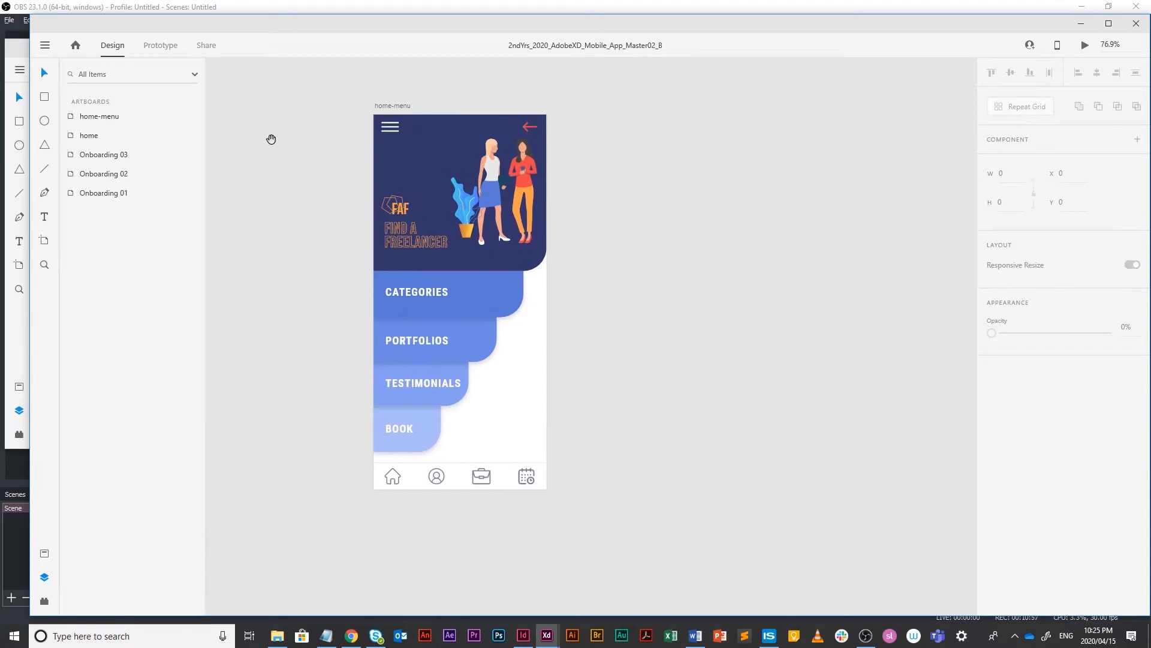
{"action": "left_click", "coordinate": [399, 107]}
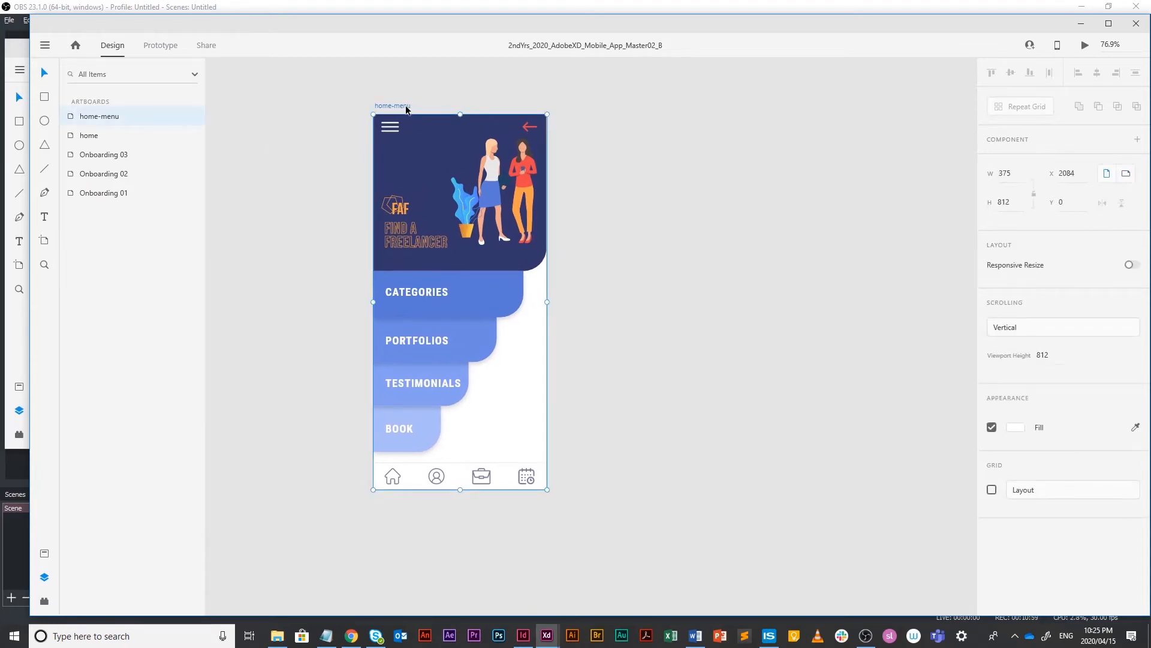
{"action": "left_click_drag", "start_coordinate": [406, 106], "coordinate": [640, 124]}
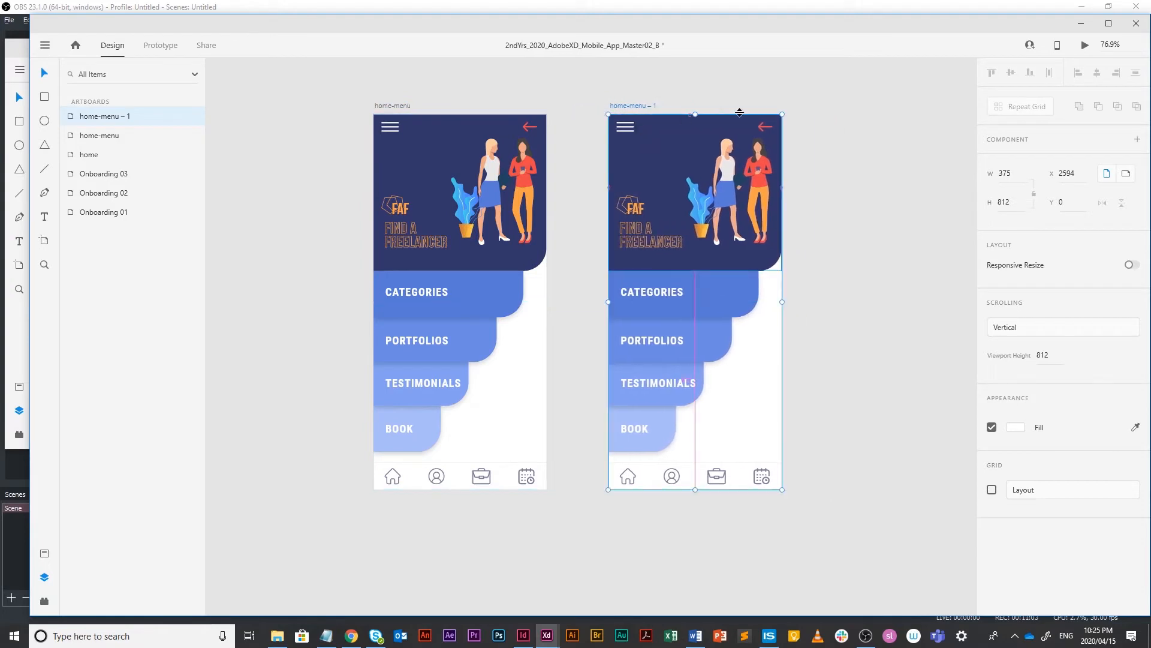
{"action": "left_click", "coordinate": [822, 116]}
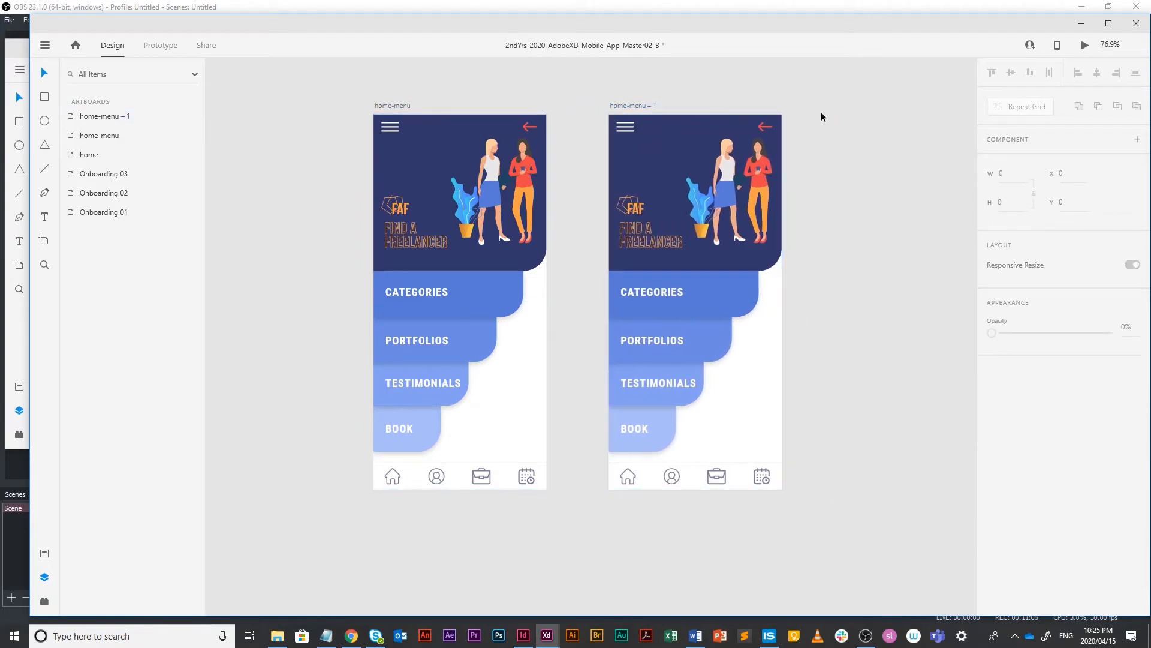
Step: Rotate the middle line of the hamburger icon on the duplicated home-menu artboard to 45°
{"action": "scroll", "coordinate": [652, 135], "scroll_direction": "up", "scroll_amount": 1}
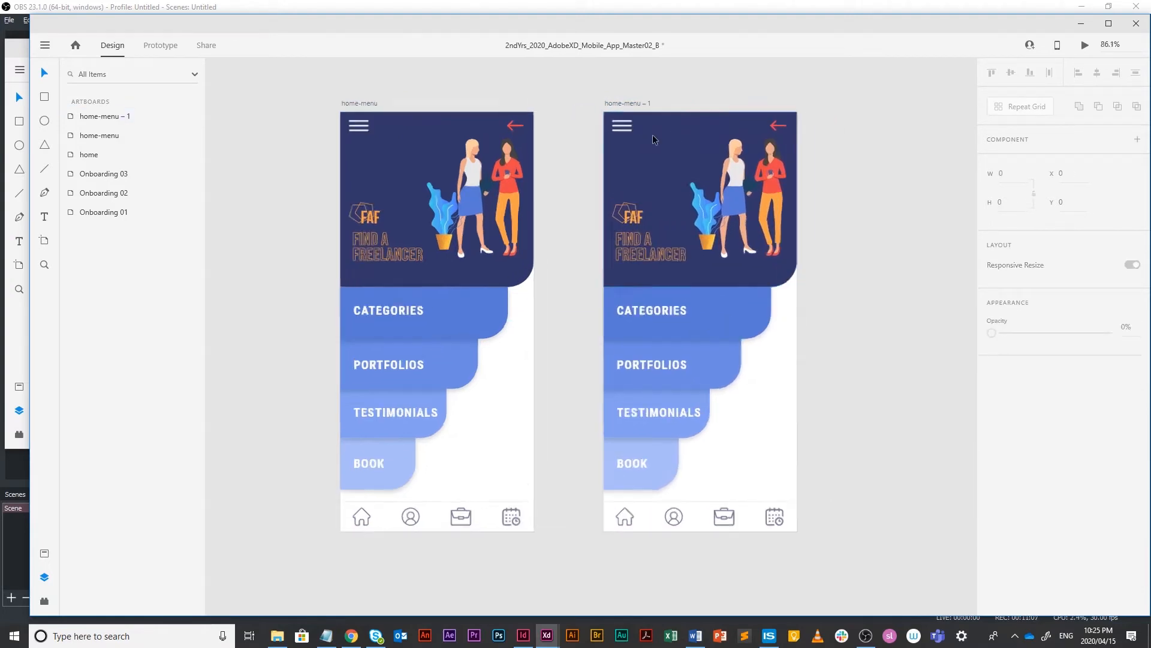
{"action": "scroll", "coordinate": [652, 134], "scroll_direction": "up", "scroll_amount": 5}
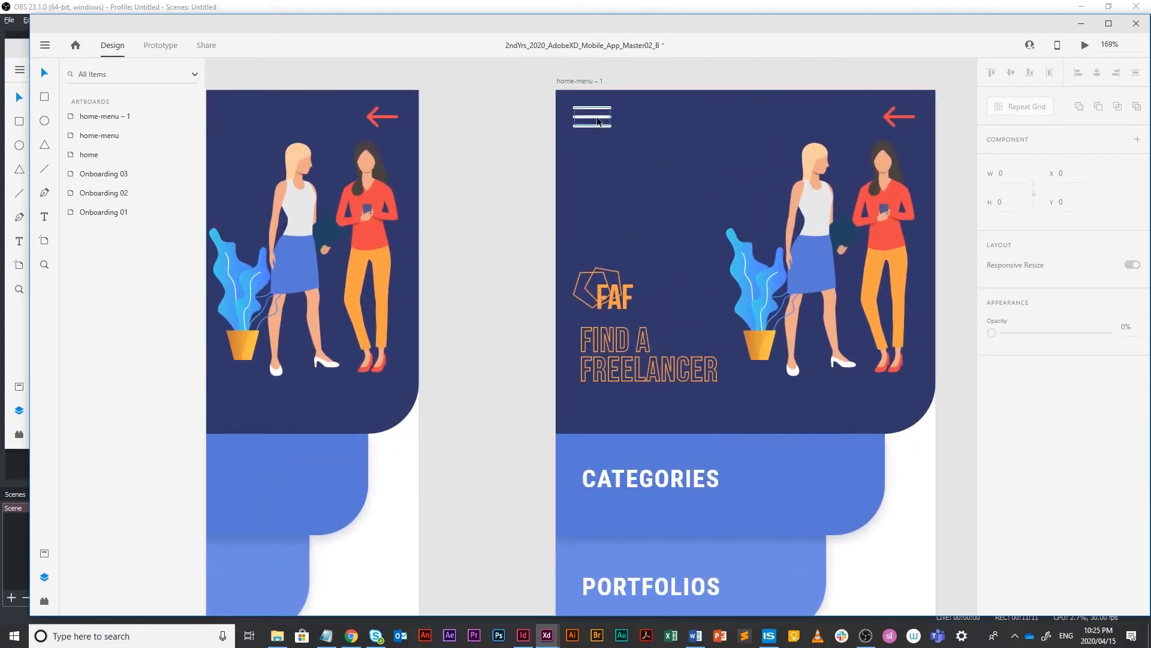
{"action": "left_click", "coordinate": [598, 122]}
{"action": "double_click", "coordinate": [602, 118]}
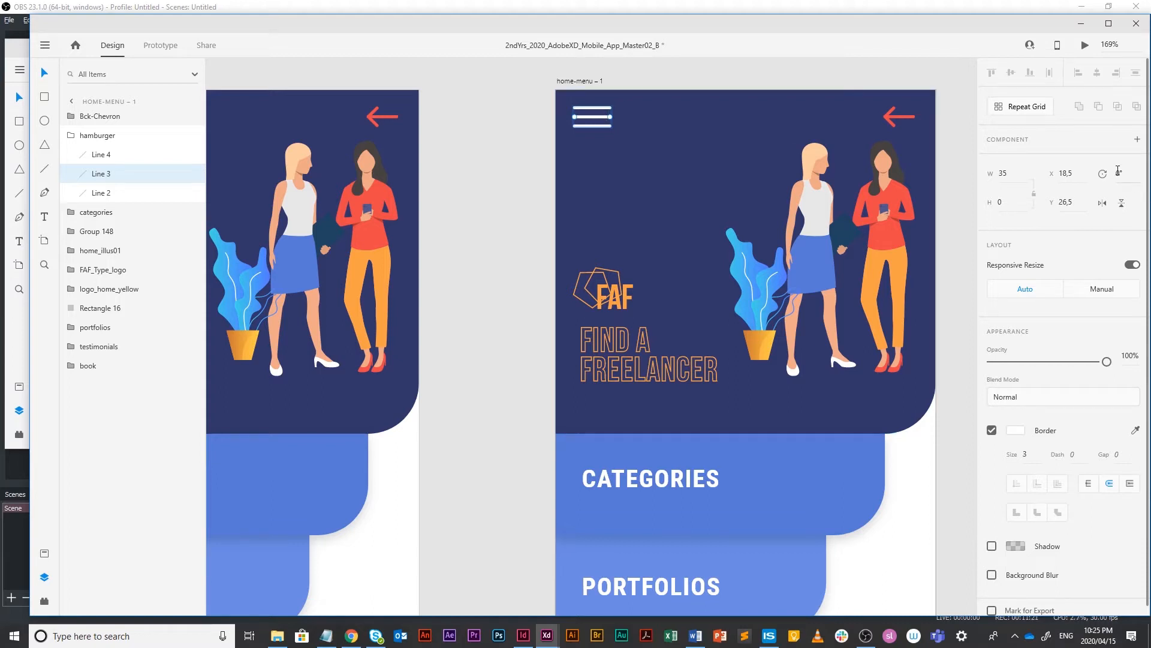
{"action": "type", "text": "5"}
{"action": "key", "text": "Return"}
Step: Rotate the top line of the hamburger icon on the duplicated artboard to -45°
{"action": "double_click", "coordinate": [592, 109]}
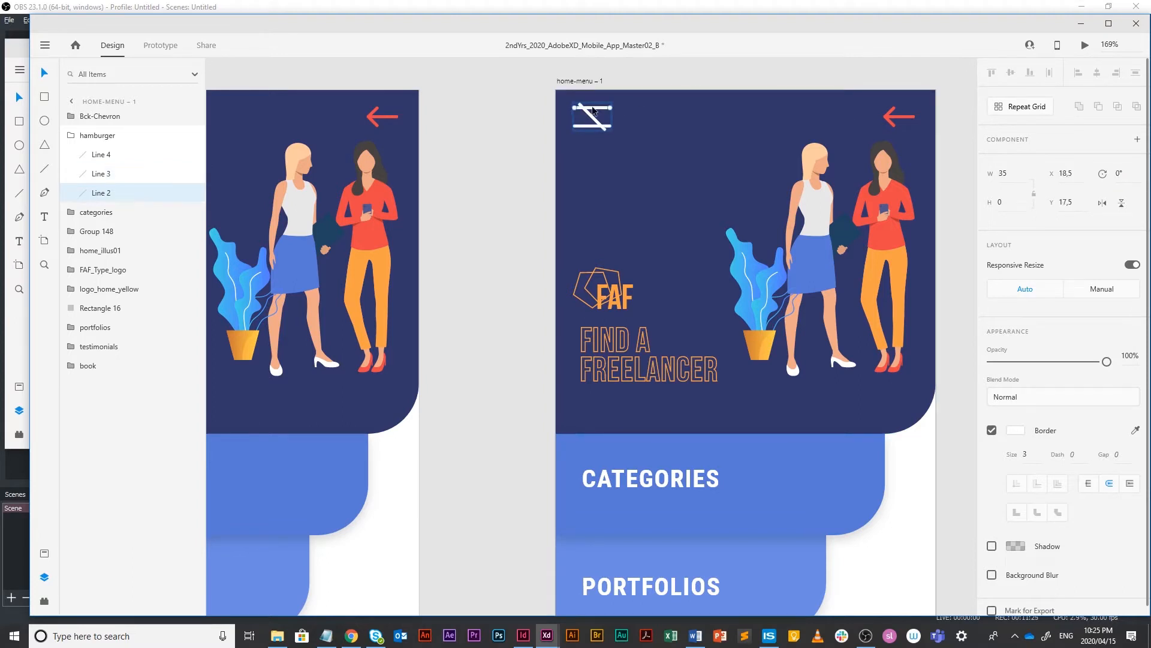
{"action": "left_click", "coordinate": [611, 109]}
{"action": "key", "text": "Escape"}
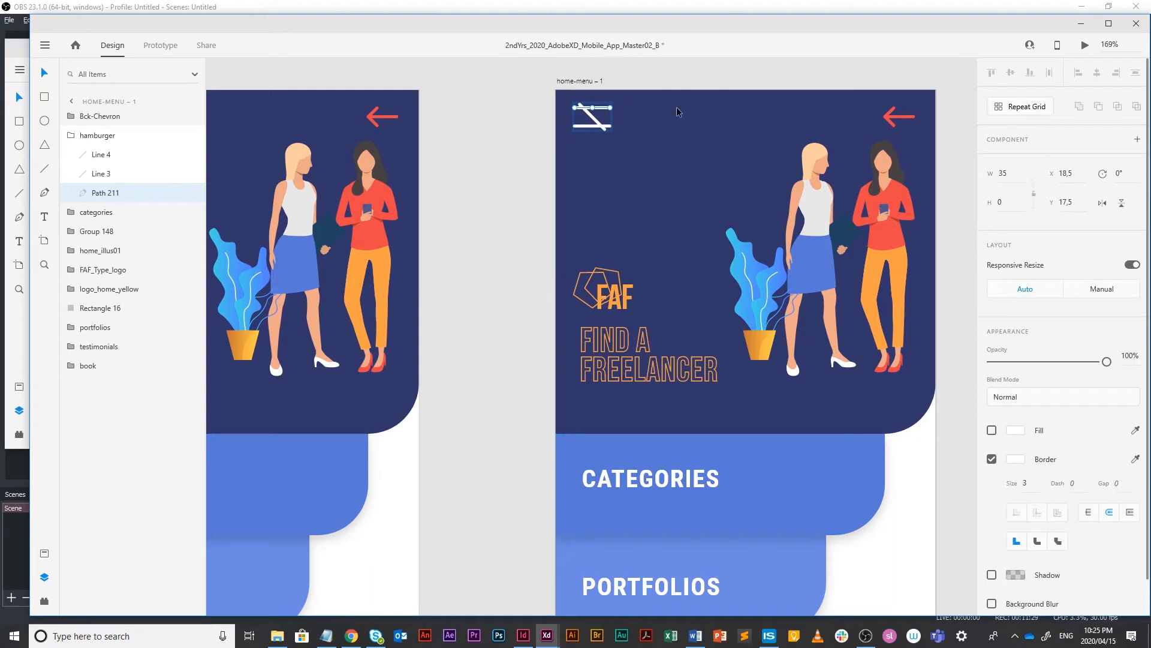
{"action": "left_click", "coordinate": [1129, 174]}
{"action": "type", "text": "-45"}
{"action": "key", "text": "Return"}
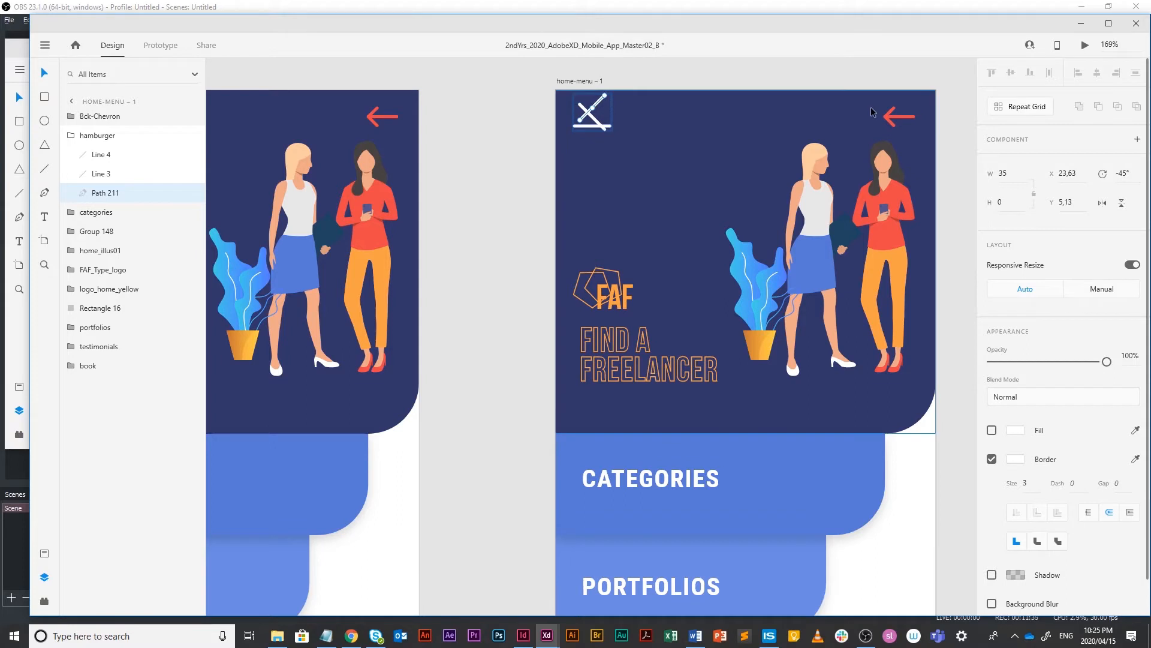
Step: Nudge the -45° line to X 22.63, Y 14.13 so it crosses the other diagonal line centrally as an X
{"action": "key", "text": "Down"}
{"action": "key", "text": "Down"}
{"action": "key", "text": "Down"}
{"action": "key", "text": "Down"}
{"action": "key", "text": "Down"}
{"action": "key", "text": "Down"}
{"action": "key", "text": "Down"}
{"action": "key", "text": "Down"}
{"action": "key", "text": "Down"}
{"action": "key", "text": "Down"}
{"action": "key", "text": "Down"}
{"action": "key", "text": "Down"}
{"action": "key", "text": "Up"}
{"action": "key", "text": "Up"}
{"action": "key", "text": "Up"}
{"action": "key", "text": "Up"}
{"action": "key", "text": "Up"}
{"action": "key", "text": "Left"}
{"action": "key", "text": "Down"}
{"action": "key", "text": "Down"}
{"action": "key", "text": "Down"}
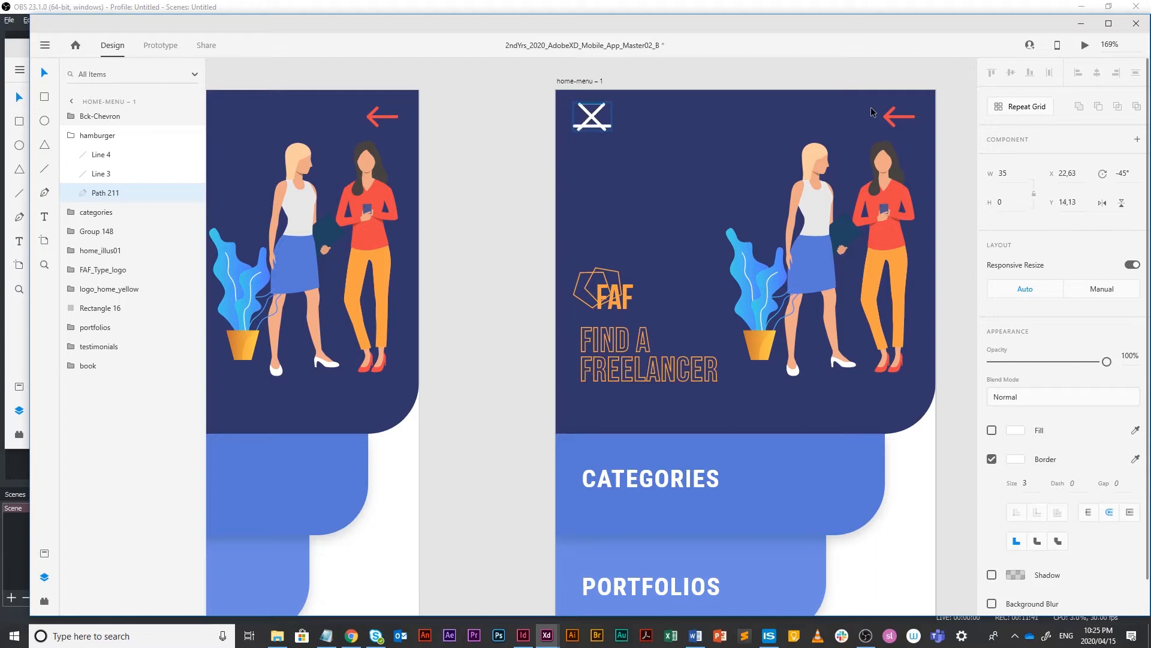
Step: Turn off the border of the hamburger icon's bottom line so only the X is left
{"action": "left_click", "coordinate": [608, 127]}
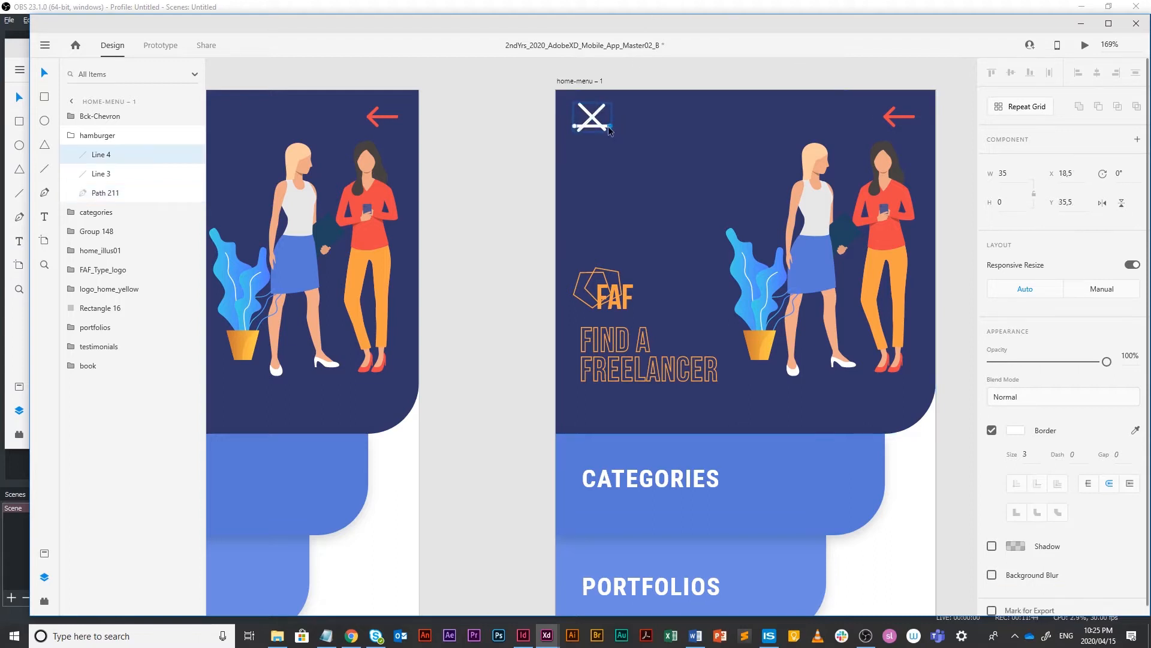
{"action": "left_click", "coordinate": [992, 430]}
{"action": "left_click", "coordinate": [525, 108]}
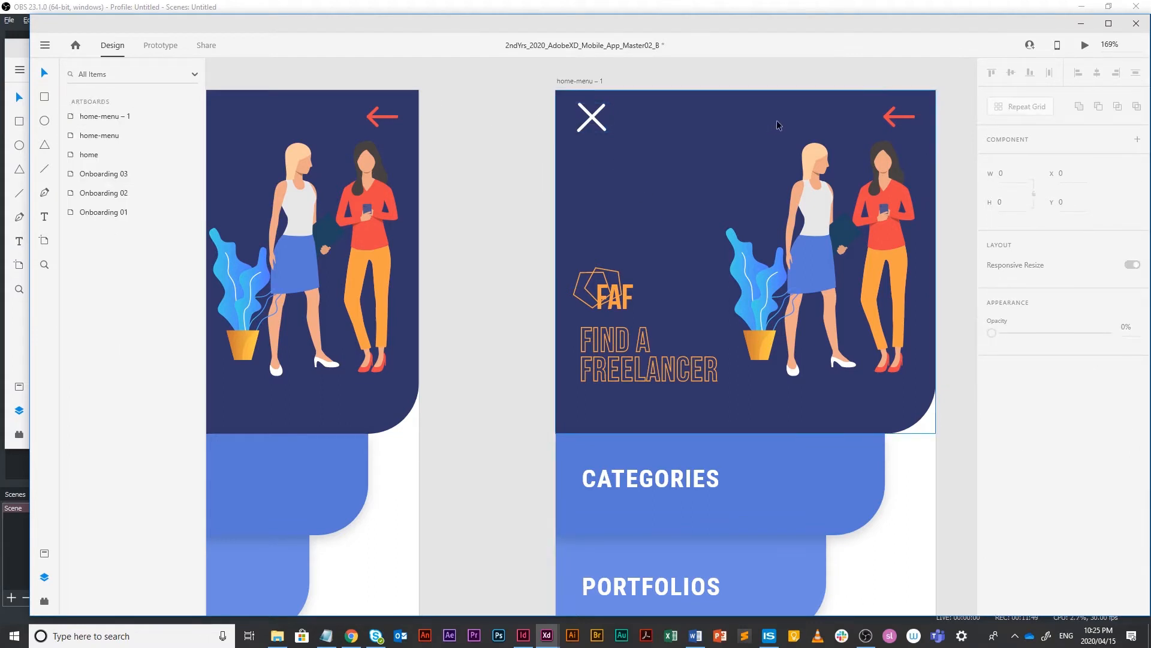
Step: Draw a 375 by 346 rectangle over the duplicated artboard's header at X 0, Y -7 and fill it with blue #5779D4
{"action": "key", "text": "ctrl+1"}
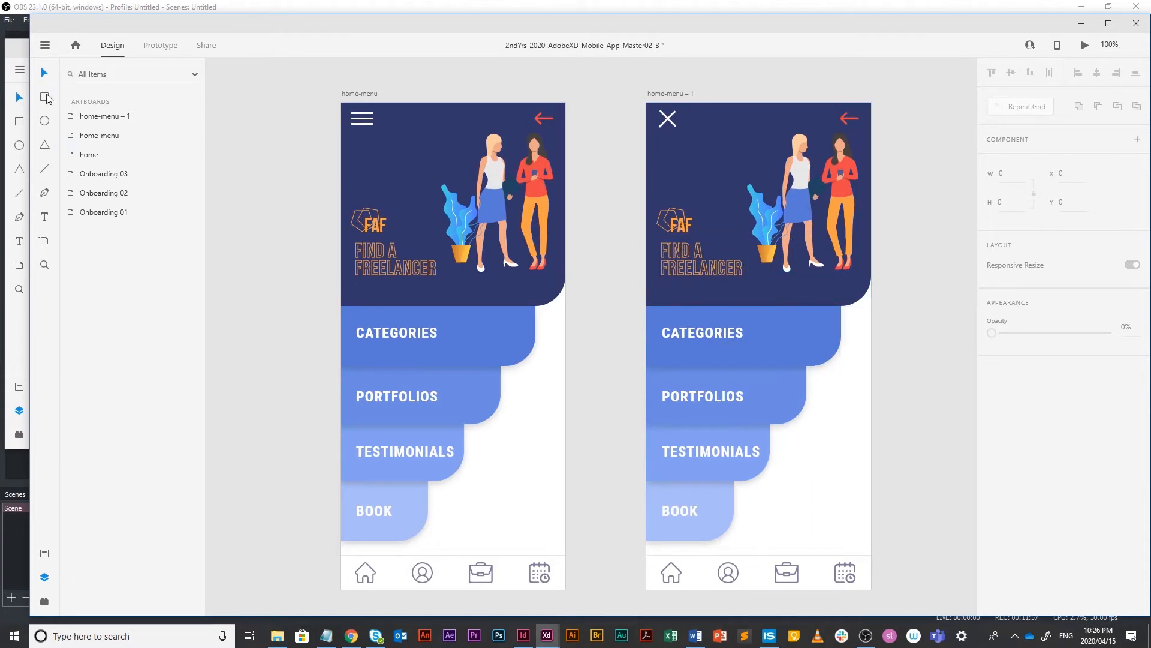
{"action": "left_click", "coordinate": [44, 97]}
{"action": "mouse_move", "coordinate": [646, 98]}
{"action": "left_mouse_down"}
{"action": "mouse_move", "coordinate": [871, 245]}
{"action": "mouse_move", "coordinate": [873, 307]}
{"action": "left_mouse_up"}
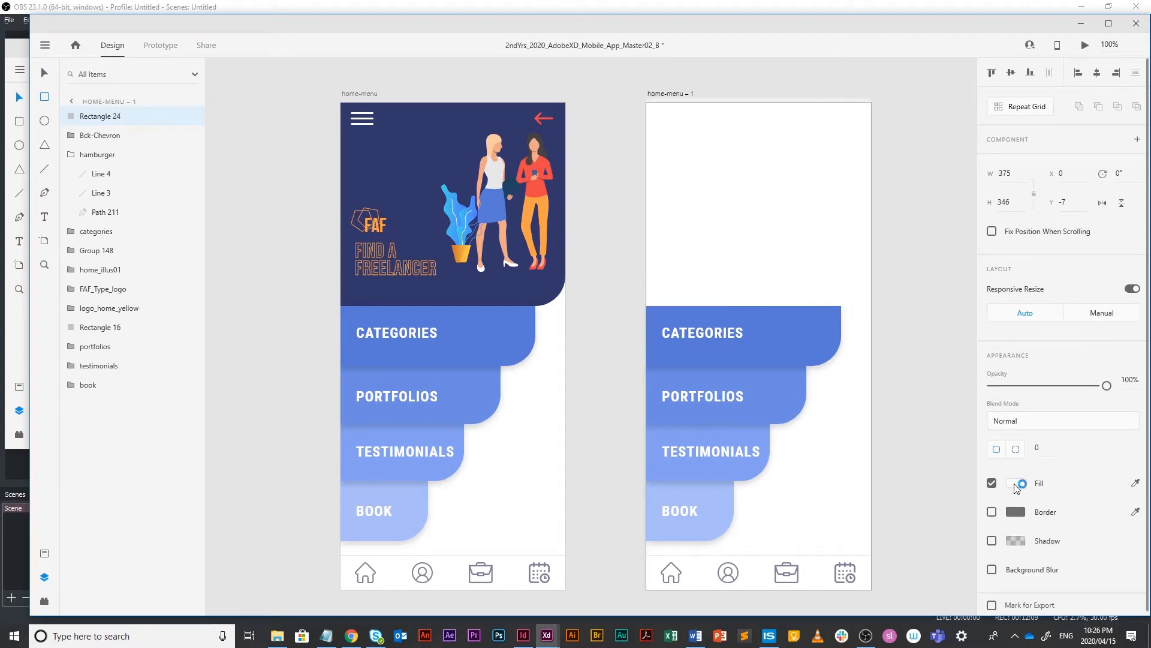
{"action": "left_click", "coordinate": [1015, 483]}
{"action": "left_click", "coordinate": [889, 567]}
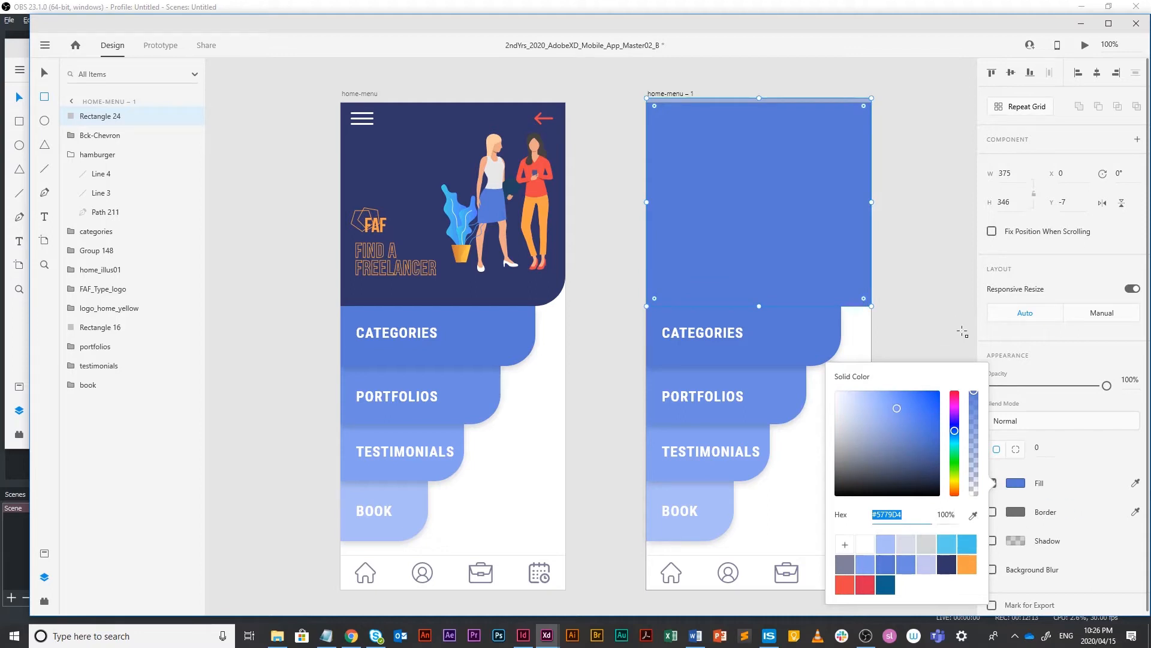
Step: Lower the blue header rectangle's opacity to 77% and trim its upper edge to the artboard, making it 339 high at Y 0
{"action": "left_click", "coordinate": [1086, 483]}
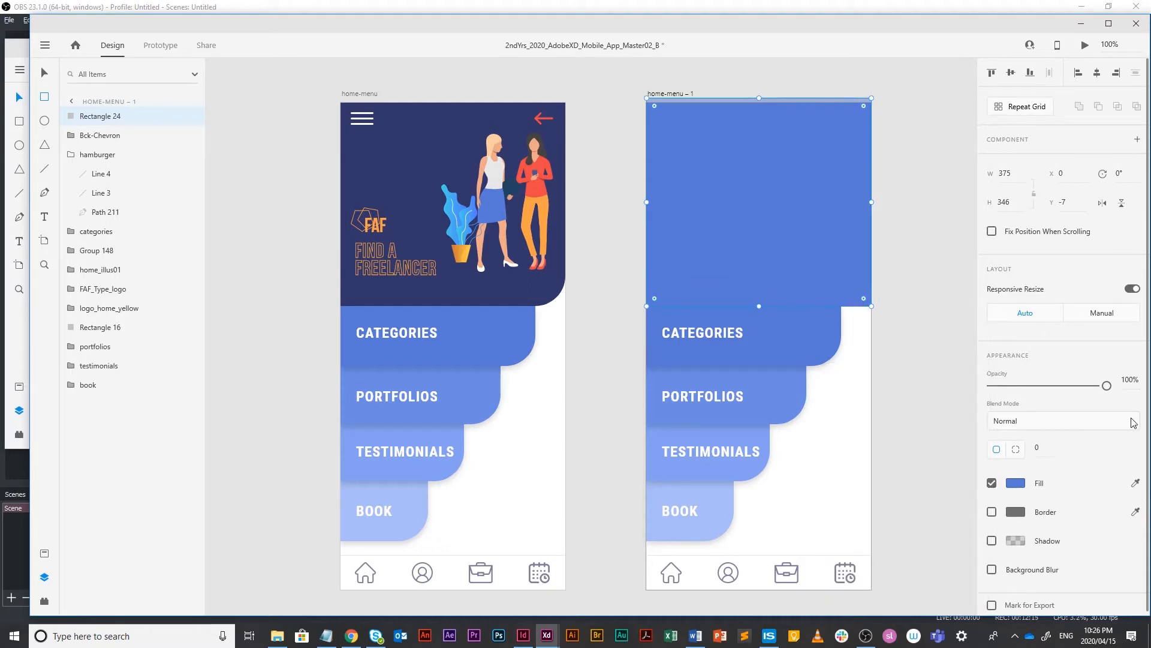
{"action": "left_click_drag", "start_coordinate": [1107, 386], "coordinate": [1086, 396]}
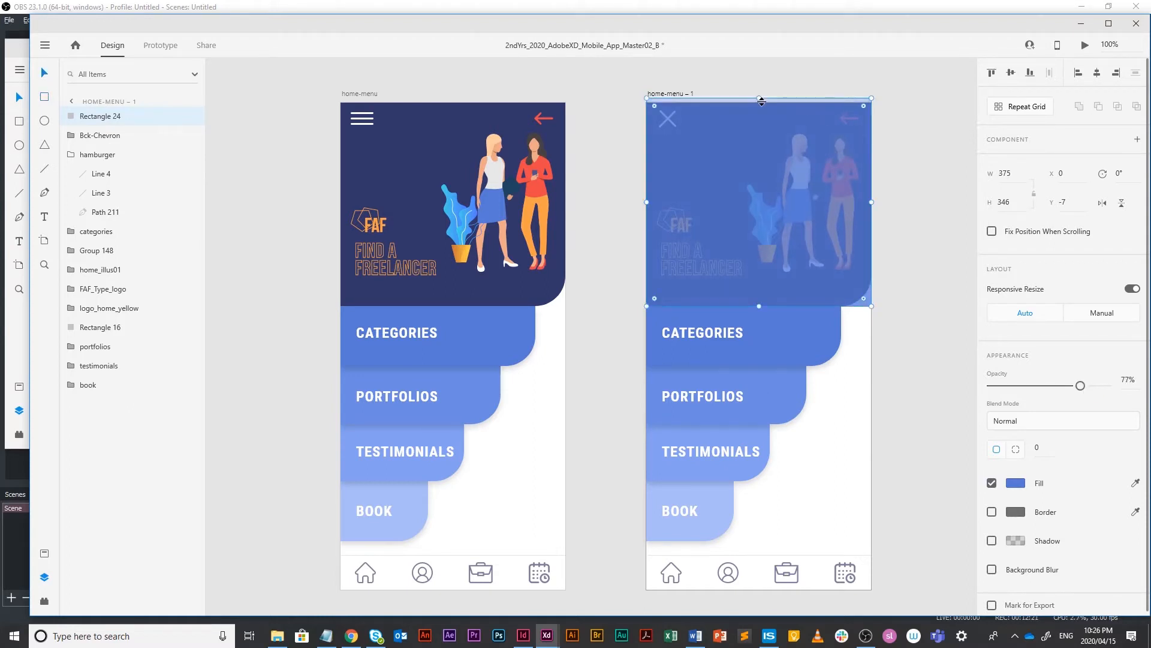
{"action": "left_click_drag", "start_coordinate": [761, 99], "coordinate": [760, 103]}
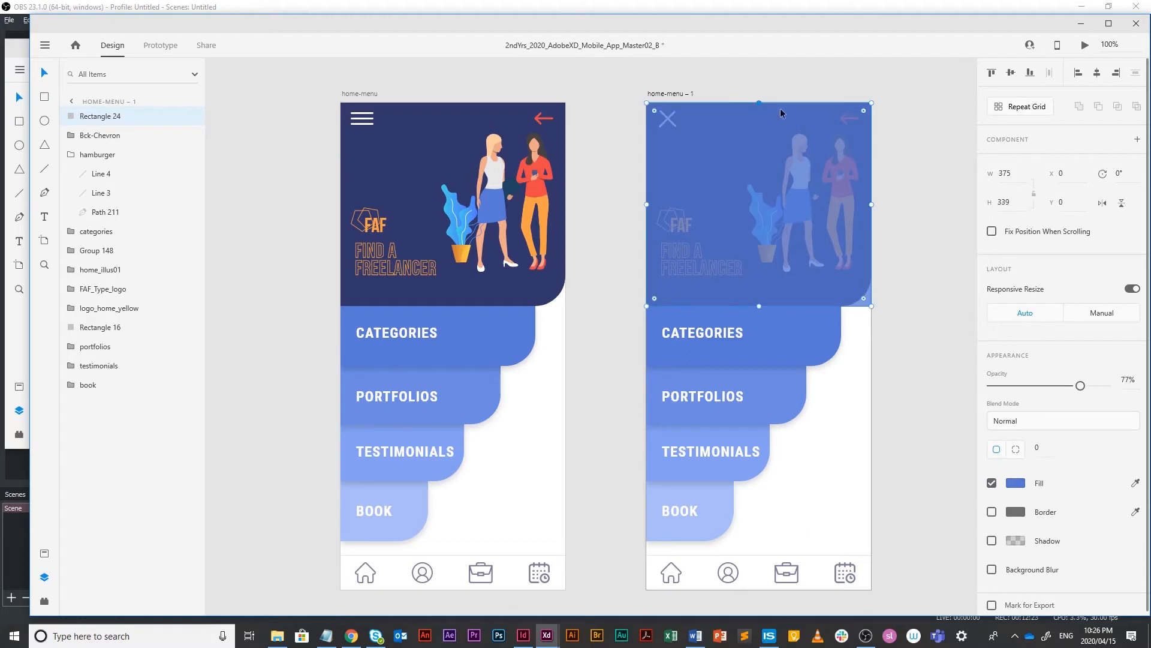
Step: Round only the blue rectangle's bottom-right corner with a radius of 50 and send the rectangle to the back
{"action": "left_click", "coordinate": [1016, 450]}
{"action": "key", "text": "Return"}
{"action": "key", "text": "ctrl+shift+bracketleft"}
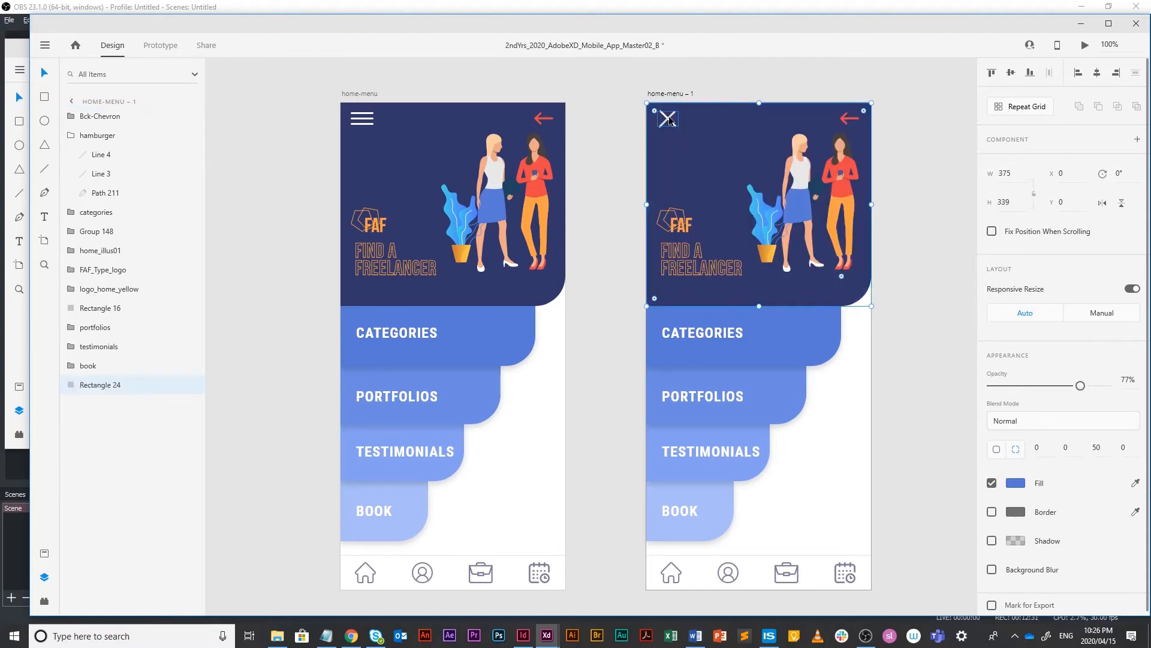
Step: Send the header illustration, both logo elements, the back arrow and the dark header rectangle behind the blue rectangle
{"action": "left_click", "coordinate": [828, 202]}
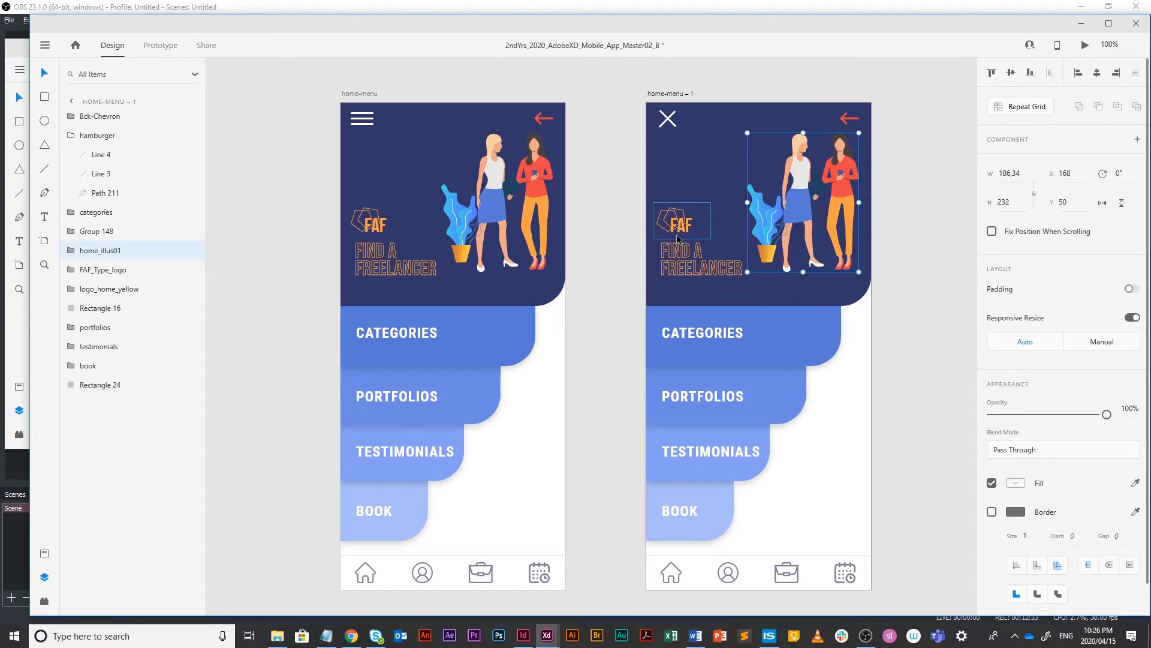
{"action": "left_click", "coordinate": [706, 260], "text": "shift"}
{"action": "left_click", "coordinate": [693, 272], "text": "shift"}
{"action": "left_click", "coordinate": [849, 120], "text": "shift"}
{"action": "left_click", "coordinate": [799, 111], "text": "shift"}
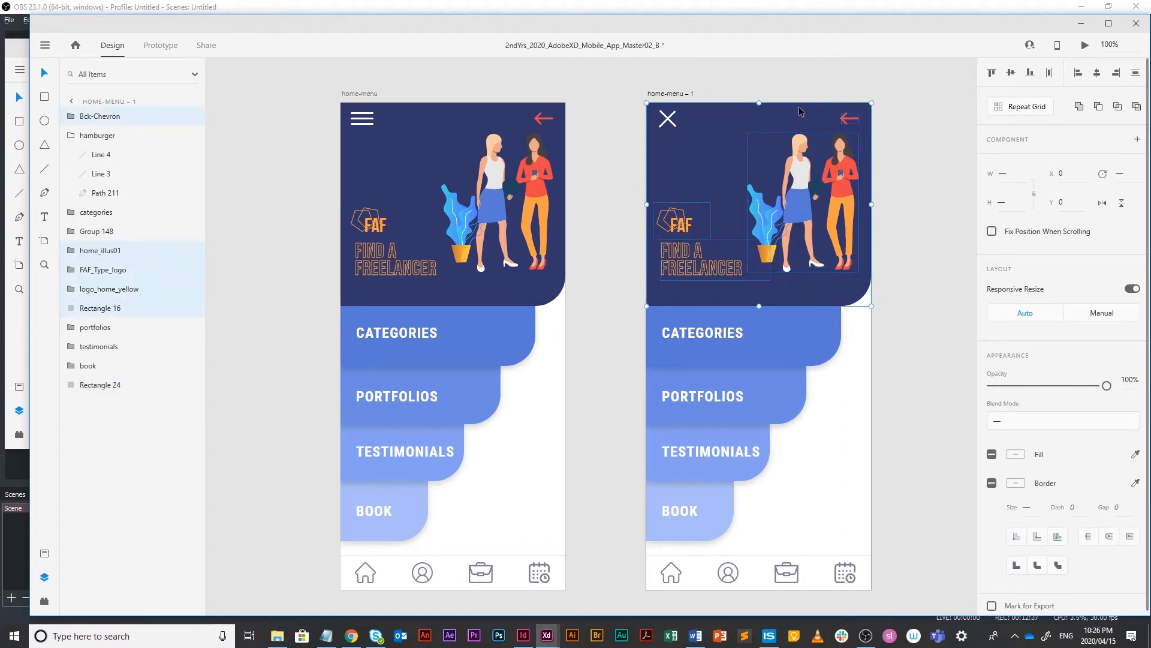
{"action": "key", "text": "ctrl+shift+bracketleft"}
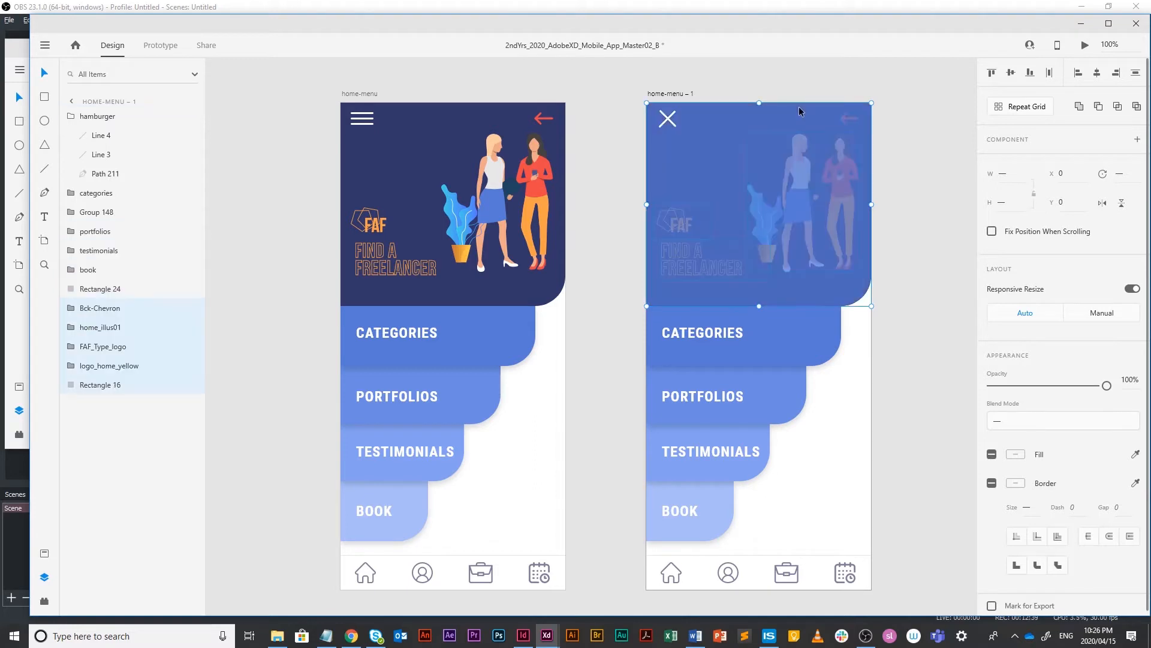
{"action": "left_click", "coordinate": [927, 85]}
{"action": "left_click", "coordinate": [739, 182]}
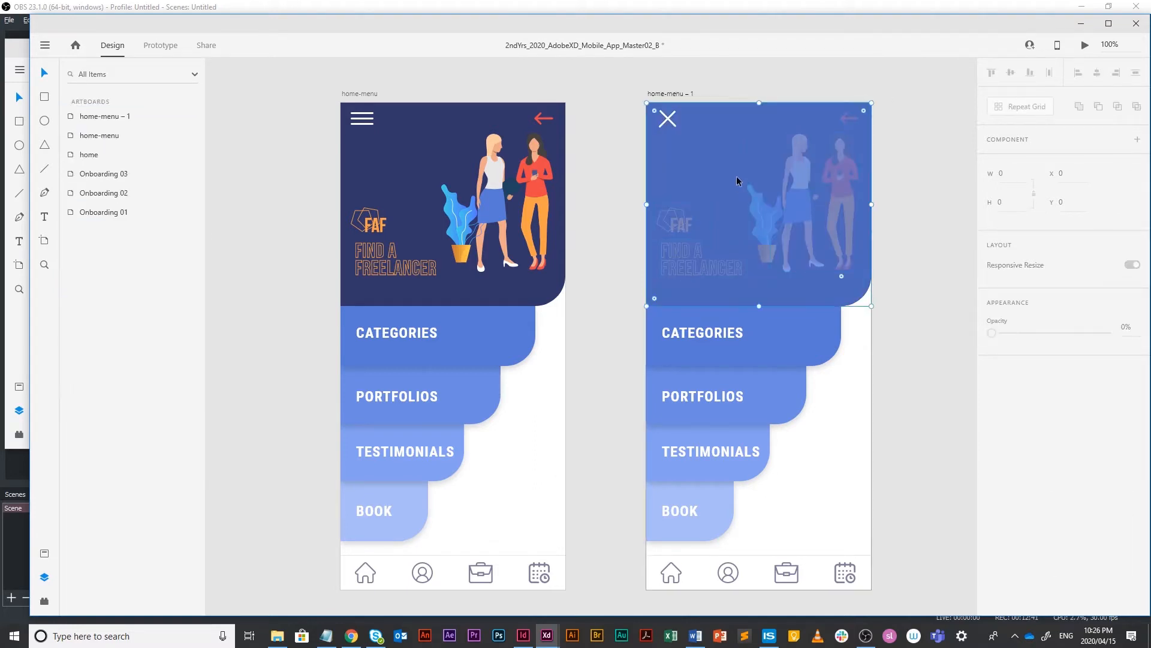
Step: Add a 285 by 37 text area reading "profile" at X 129, Y 91 over the blue header of home-menu – 1
{"action": "left_click", "coordinate": [672, 127]}
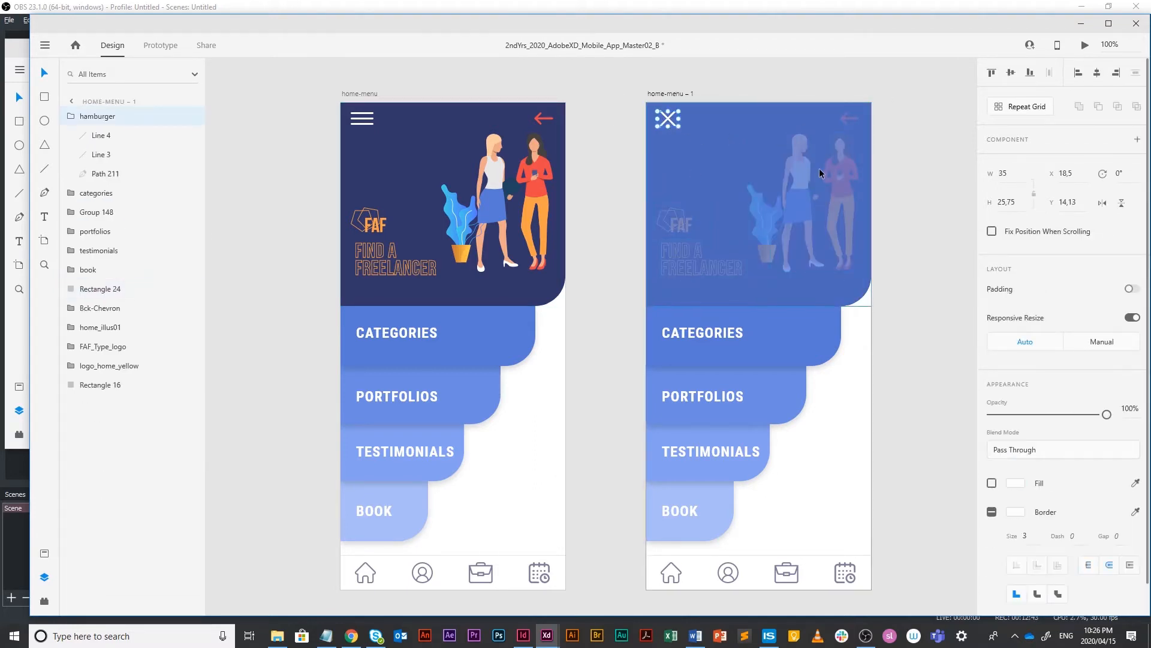
{"action": "scroll", "coordinate": [887, 196], "scroll_direction": "up", "scroll_amount": 2}
{"action": "left_click_drag", "start_coordinate": [808, 186], "coordinate": [865, 198]}
{"action": "scroll", "coordinate": [826, 204], "scroll_direction": "up", "scroll_amount": 2}
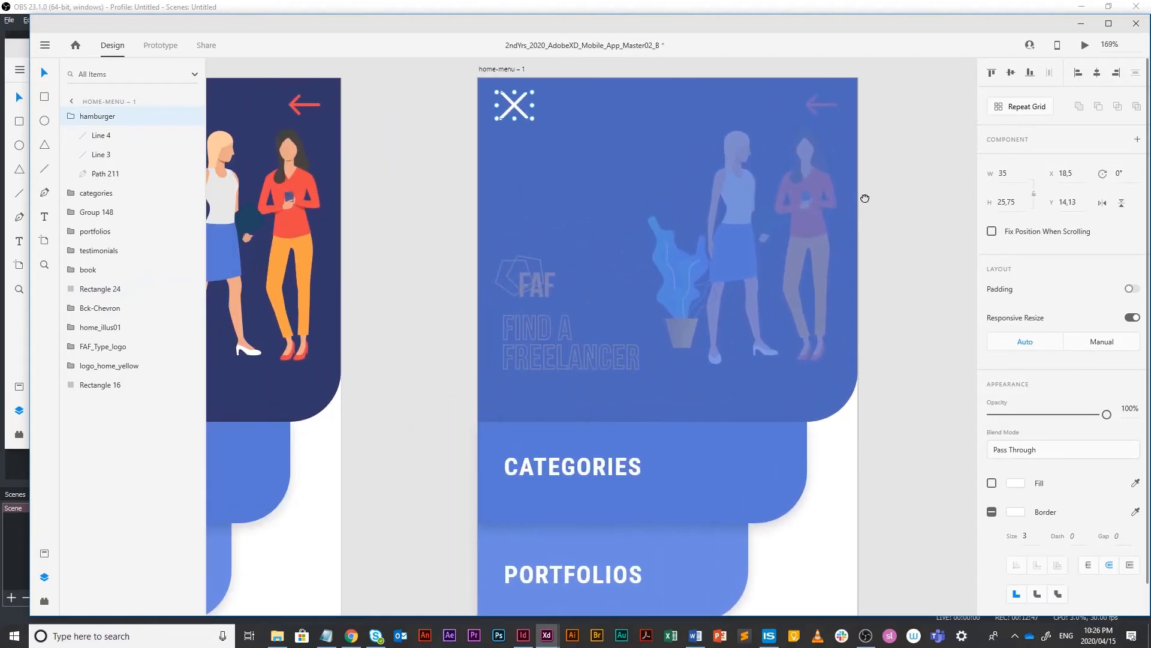
{"action": "left_click_drag", "start_coordinate": [896, 207], "coordinate": [607, 170]}
{"action": "type", "text": "profile"}
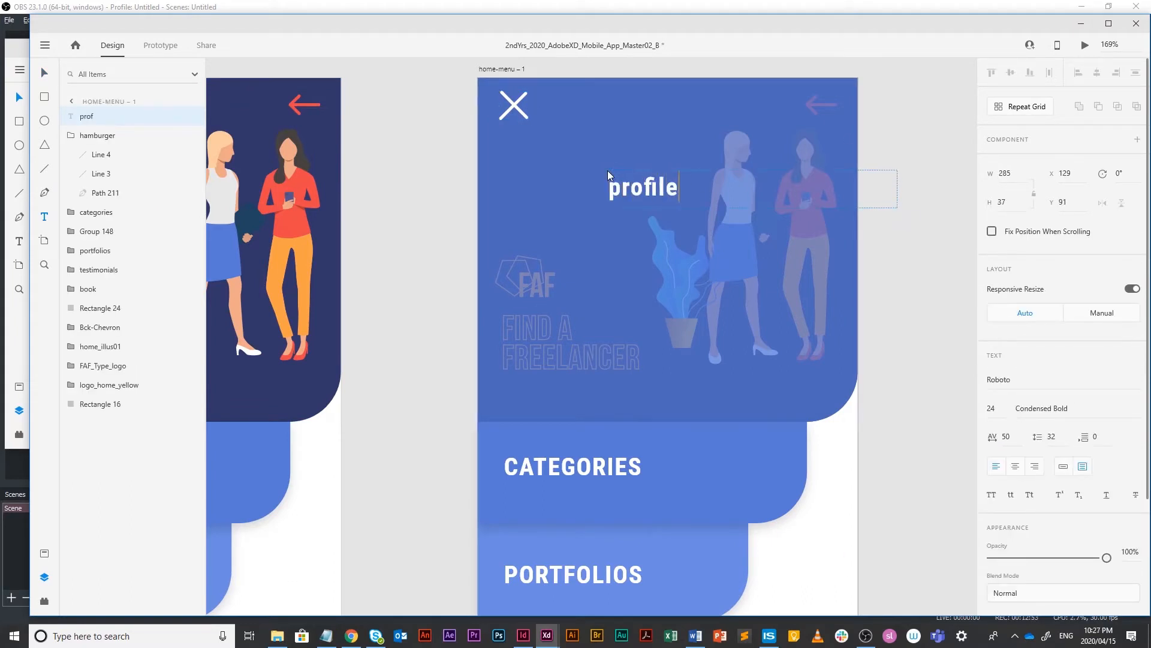
Step: Set the font style of the "profile" text to Roboto Condensed
{"action": "key", "text": "ctrl+a"}
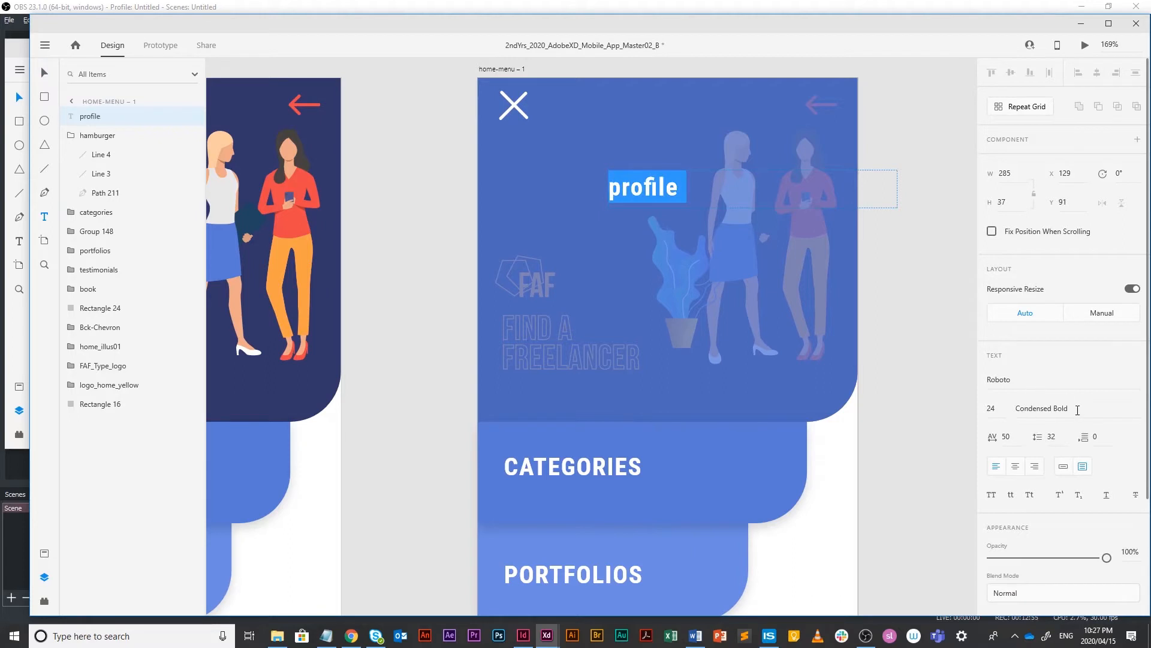
{"action": "left_click", "coordinate": [1078, 409]}
{"action": "key", "text": "Up"}
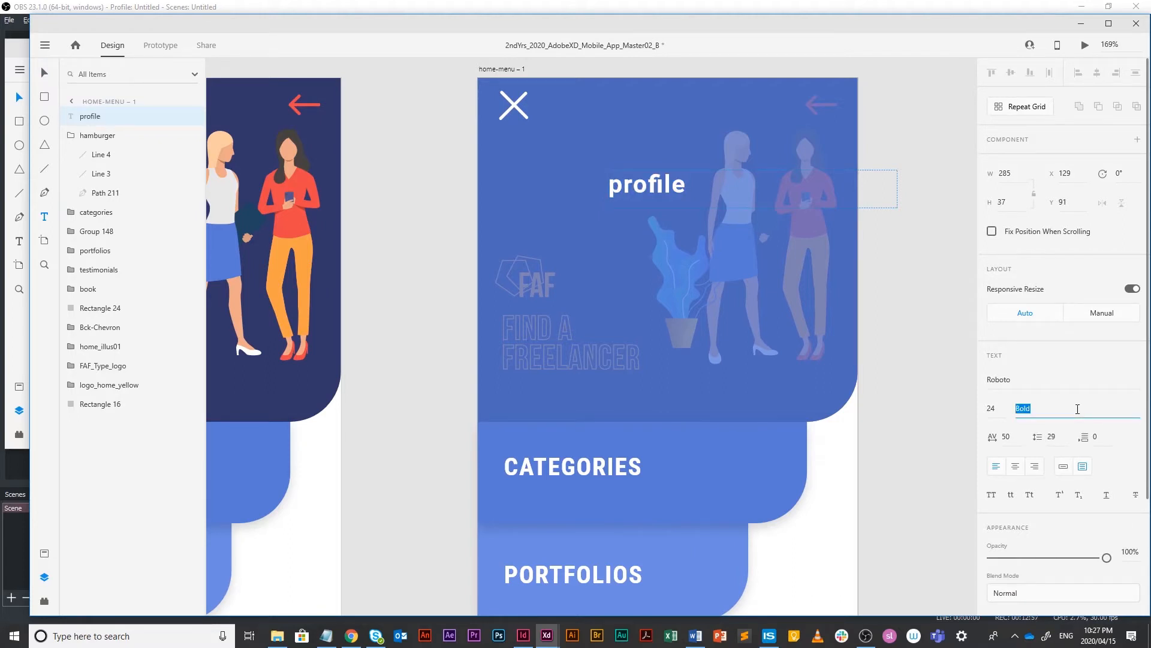
{"action": "key", "text": "Down"}
{"action": "key", "text": "Down"}
{"action": "key", "text": "Down"}
{"action": "key", "text": "Down"}
{"action": "key", "text": "Up"}
{"action": "key", "text": "Up"}
{"action": "key", "text": "Up"}
{"action": "key", "text": "Up"}
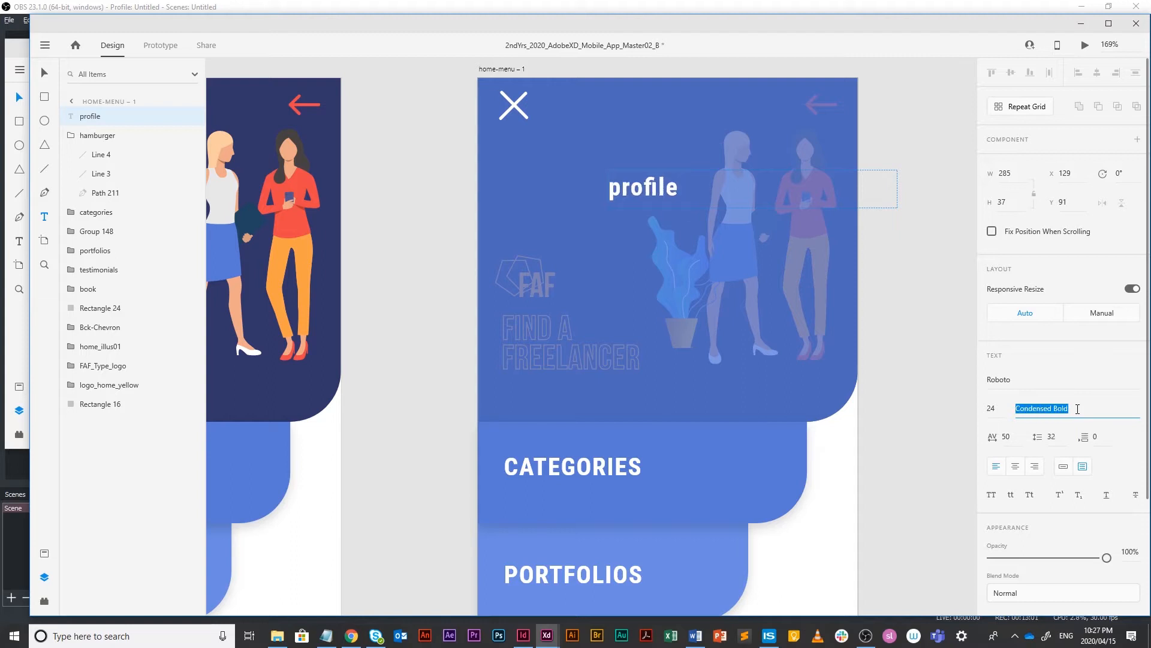
{"action": "key", "text": "Up"}
{"action": "key", "text": "Up"}
{"action": "key", "text": "Up"}
{"action": "key", "text": "Up"}
{"action": "key", "text": "Up"}
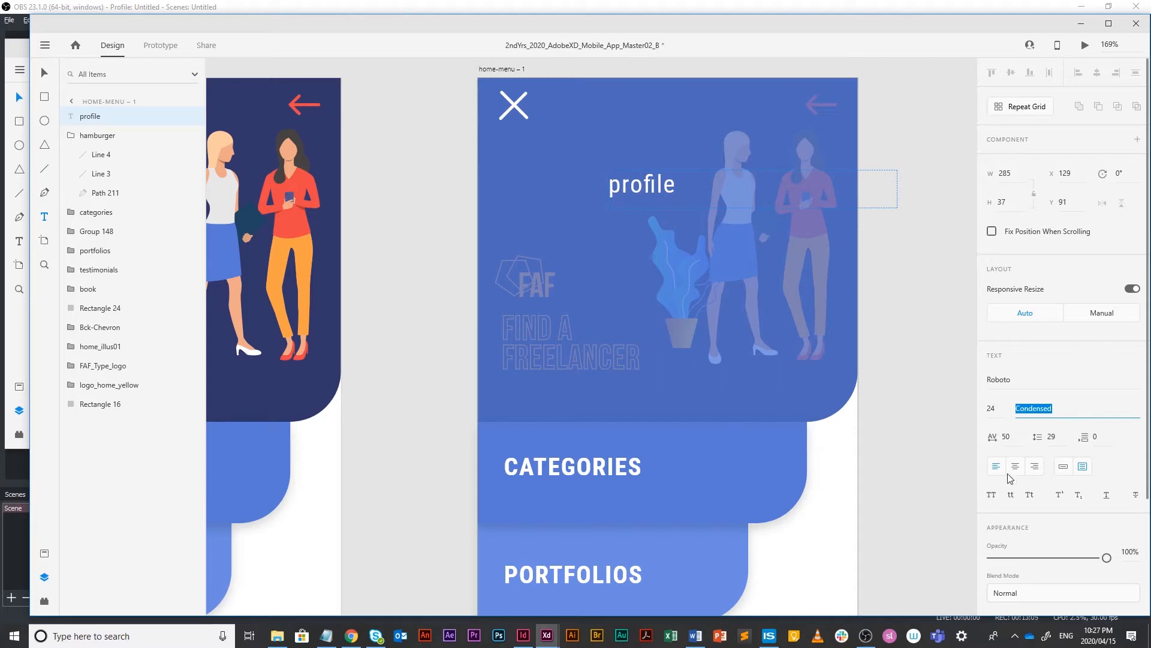
Step: Make the "profile" text all uppercase and move it to X 75, Y 44, below the X icon
{"action": "left_click", "coordinate": [992, 495]}
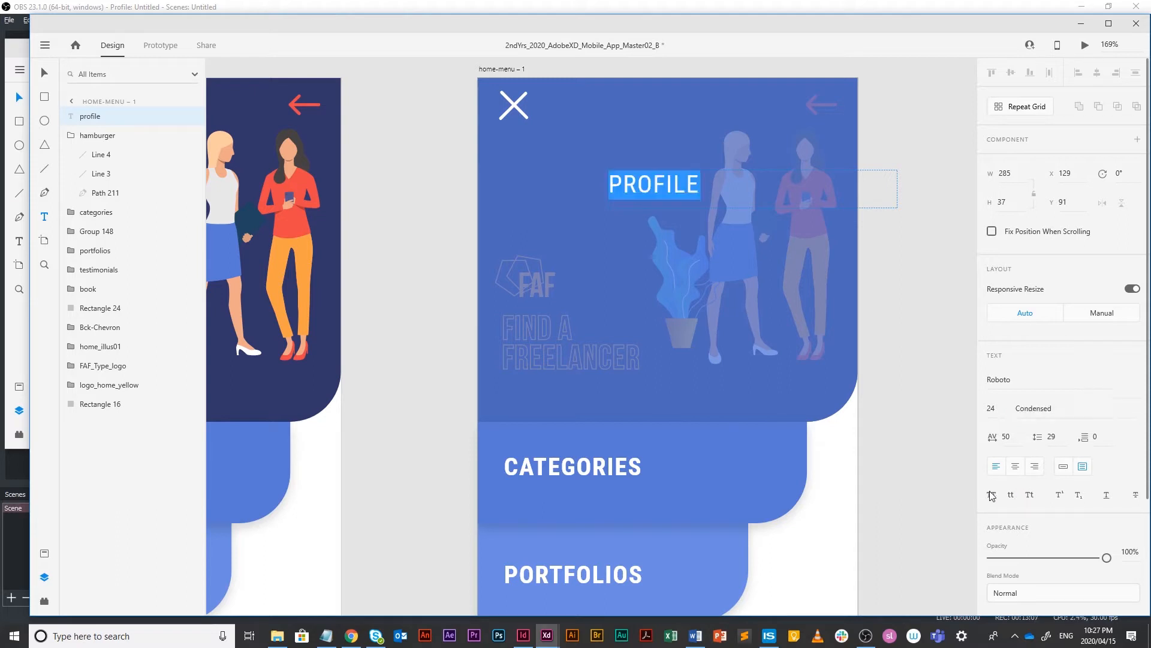
{"action": "key", "text": "Escape"}
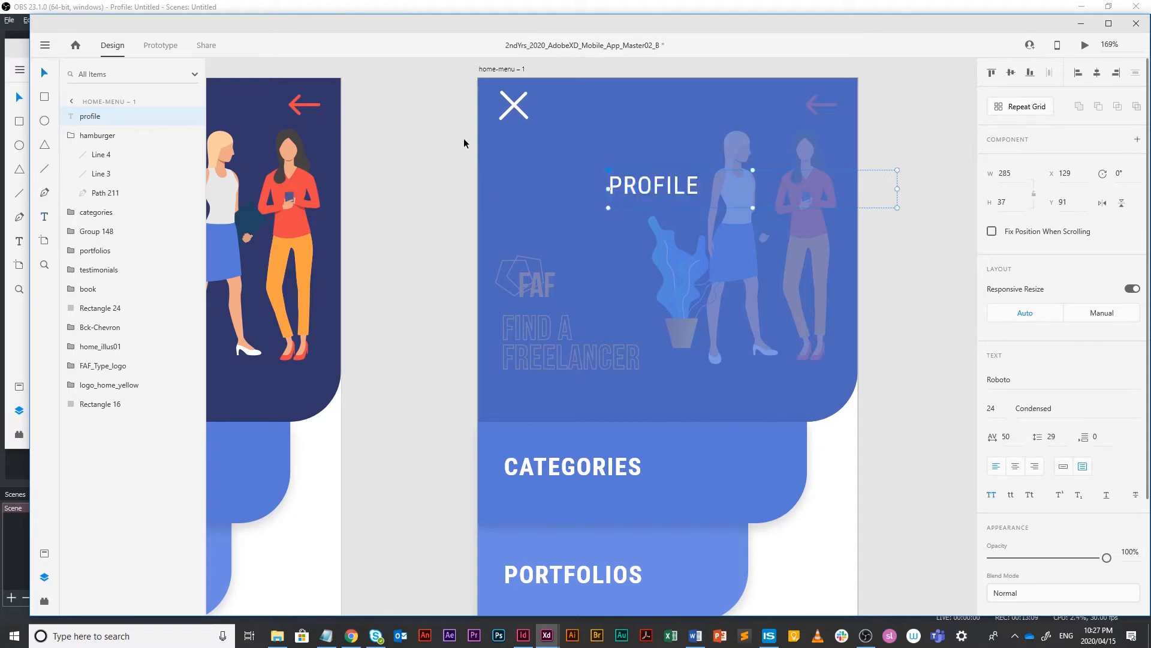
{"action": "left_click_drag", "start_coordinate": [658, 190], "coordinate": [602, 144]}
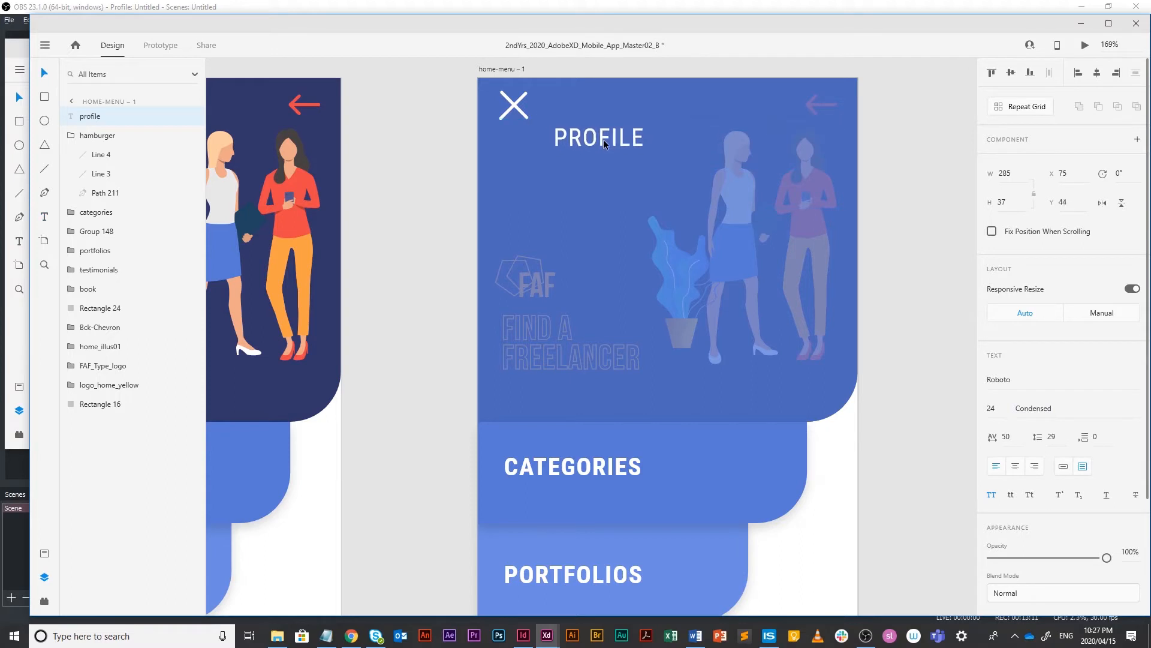
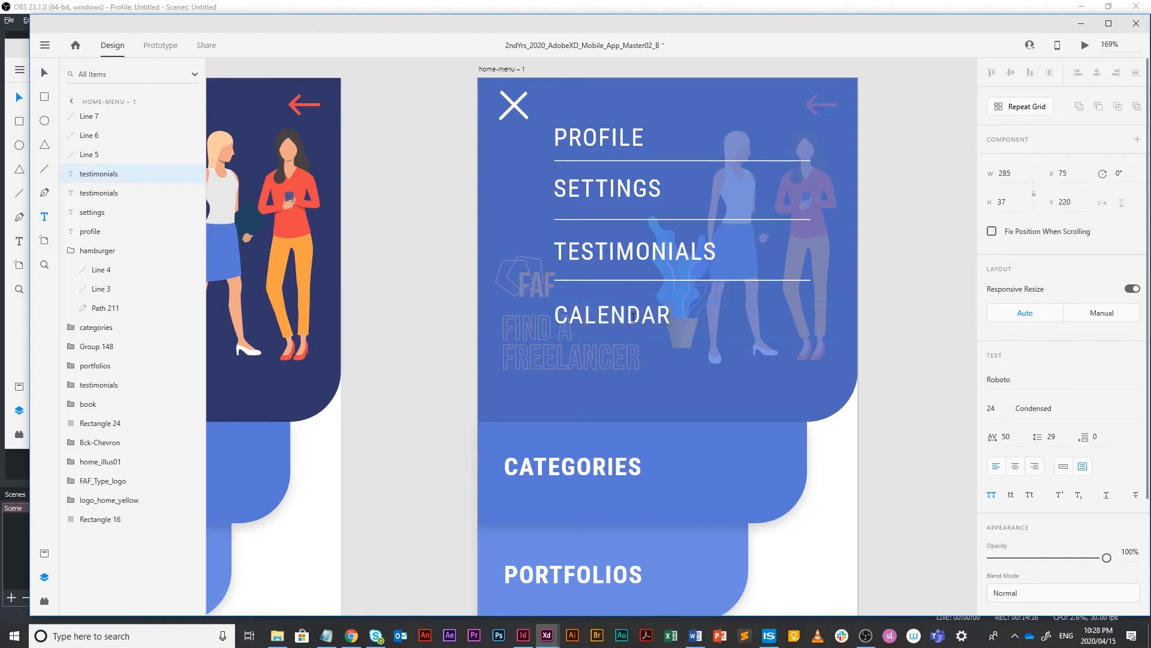
Step: Raise the opacity of the blue overlay rectangle behind the menu items to 88%
{"action": "left_click", "coordinate": [48, 75]}
{"action": "left_click", "coordinate": [888, 286]}
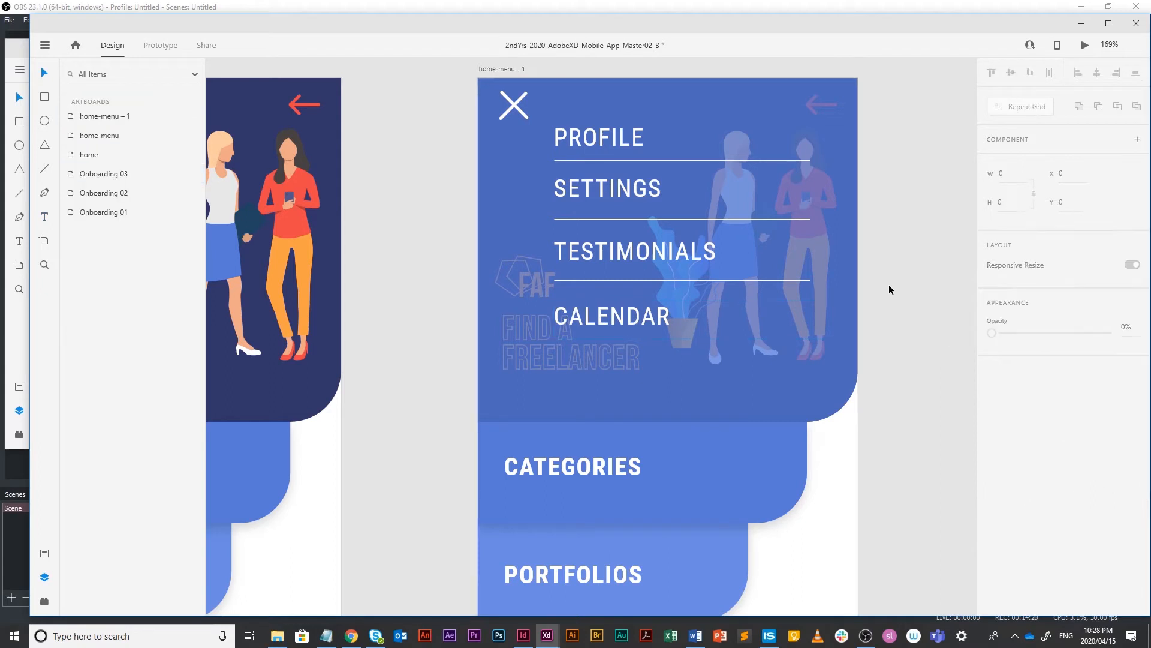
{"action": "left_click", "coordinate": [781, 85]}
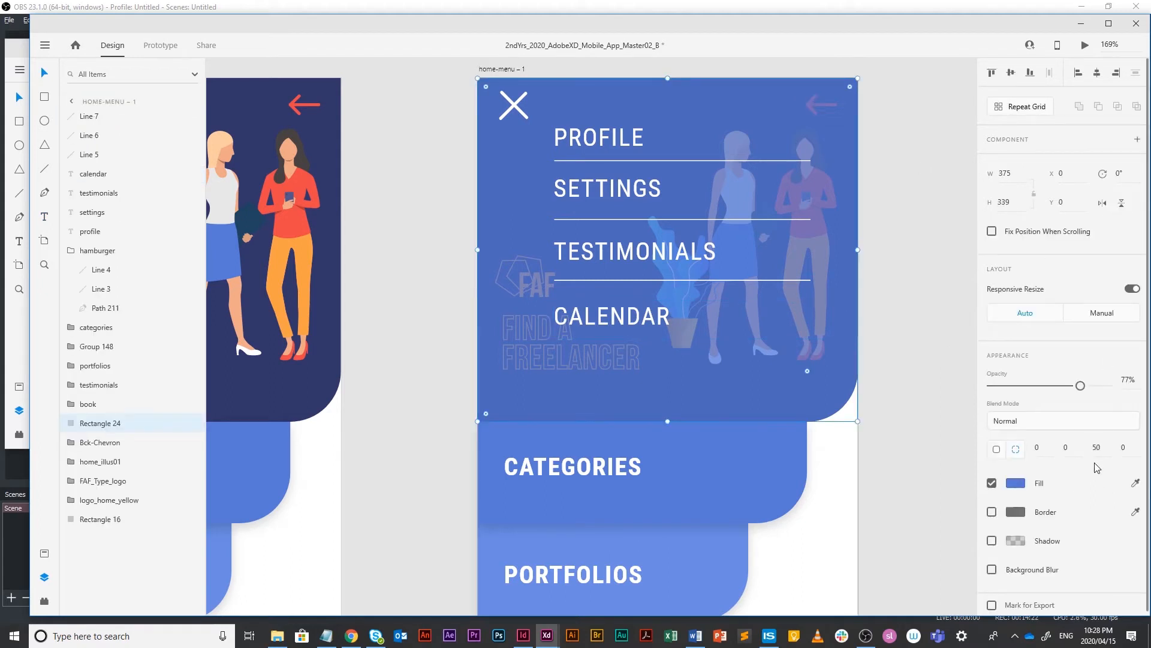
{"action": "left_click_drag", "start_coordinate": [1080, 385], "coordinate": [1095, 389]}
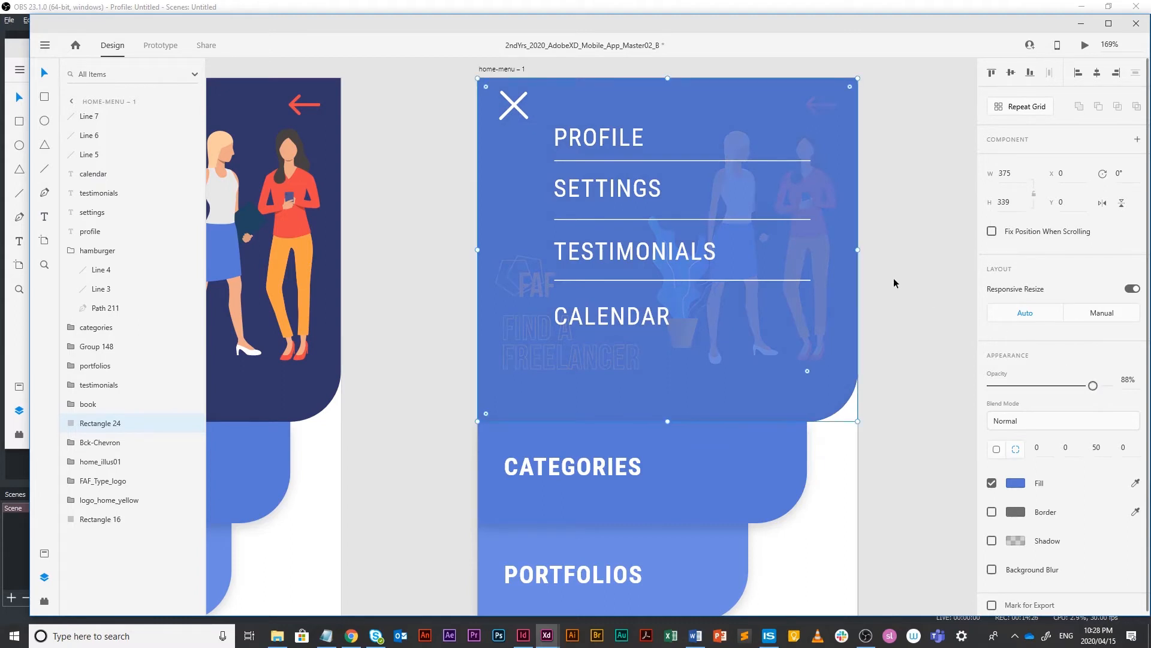
{"action": "left_click", "coordinate": [946, 280]}
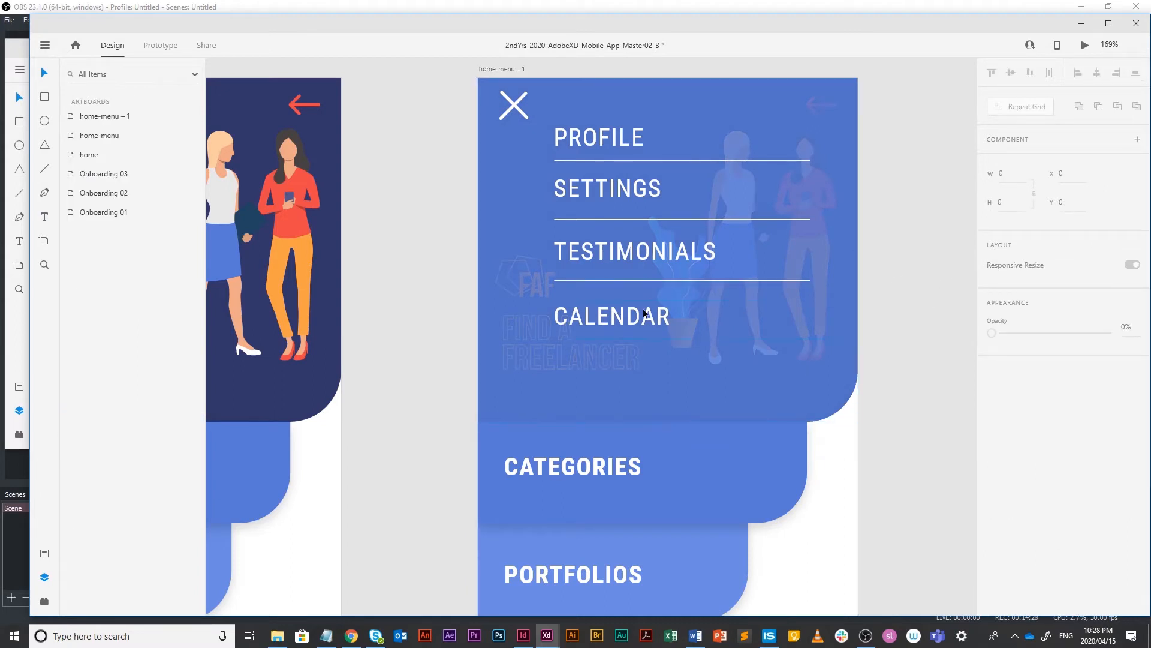
Step: Duplicate the last divider line and the CALENDAR text below them, placing the text at Y 290 and changing it to PORTFOLIOS
{"action": "left_click", "coordinate": [650, 290]}
{"action": "left_click", "coordinate": [653, 279]}
{"action": "left_click_drag", "start_coordinate": [653, 279], "coordinate": [630, 390]}
{"action": "left_click", "coordinate": [912, 347]}
{"action": "left_click", "coordinate": [635, 324]}
{"action": "double_click", "coordinate": [619, 391]}
{"action": "type", "text": "PO"}
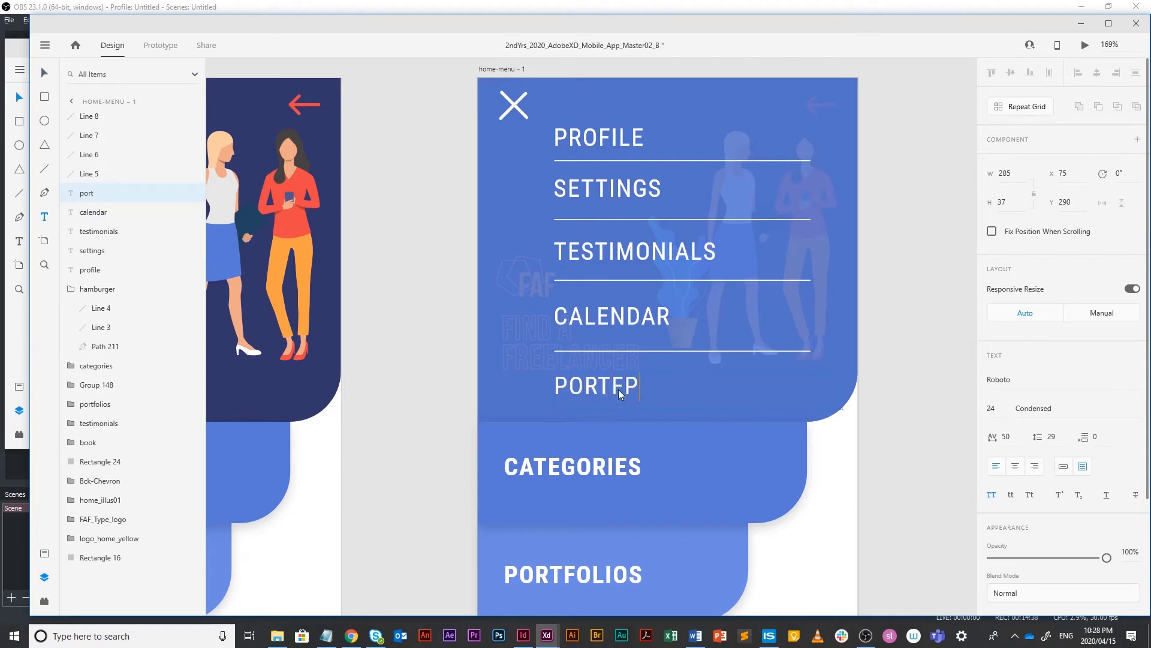
{"action": "type", "text": "RTFOLIOS"}
{"action": "key", "text": "Escape"}
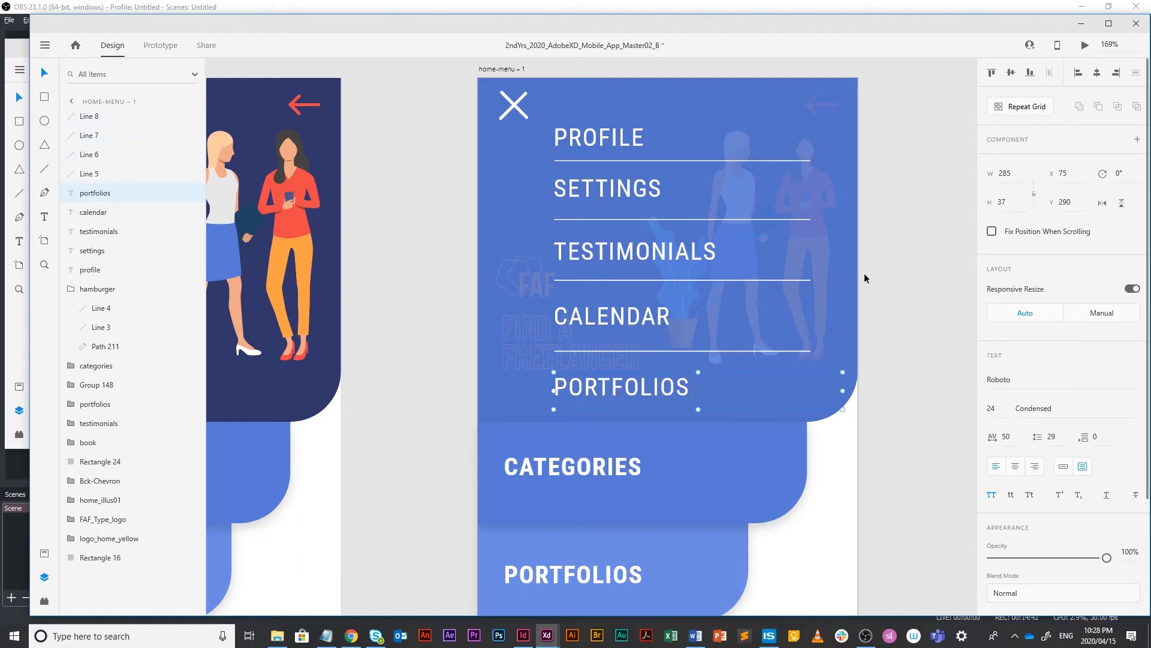
Step: Group all header and menu elements on home-menu – 1 and name the group "large collapse"
{"action": "left_click", "coordinate": [901, 265]}
{"action": "left_click", "coordinate": [640, 393]}
{"action": "scroll", "coordinate": [861, 297], "scroll_direction": "down", "scroll_amount": 2}
{"action": "scroll", "coordinate": [861, 297], "scroll_direction": "down", "scroll_amount": 2}
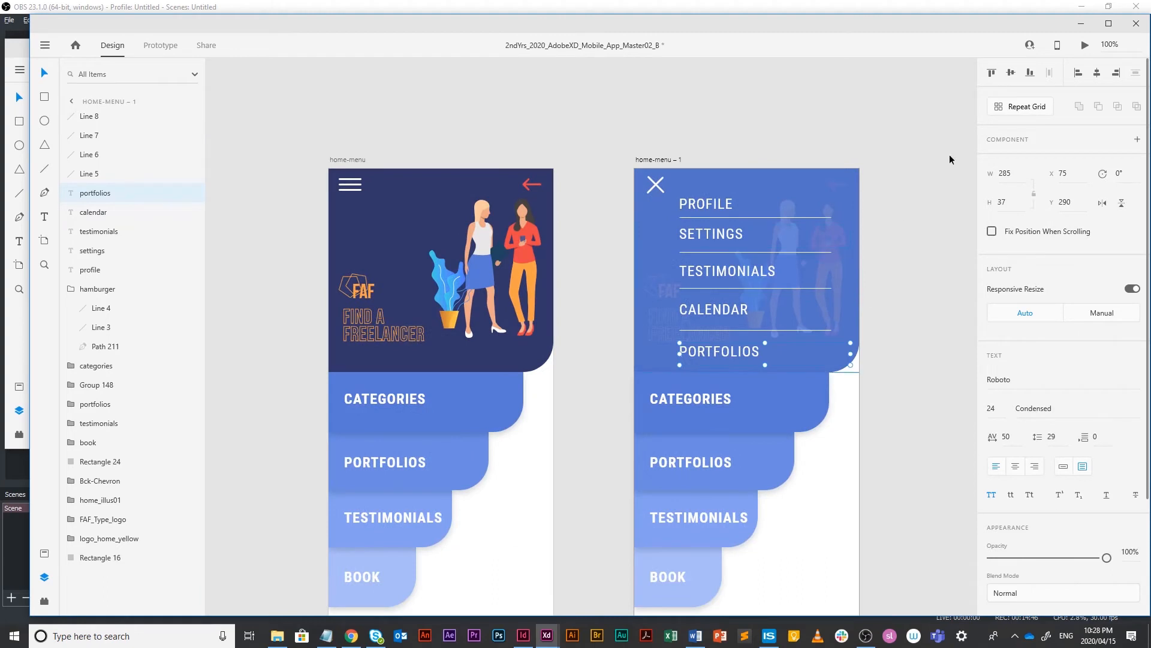
{"action": "left_click", "coordinate": [898, 143]}
{"action": "left_click_drag", "start_coordinate": [923, 116], "coordinate": [619, 350]}
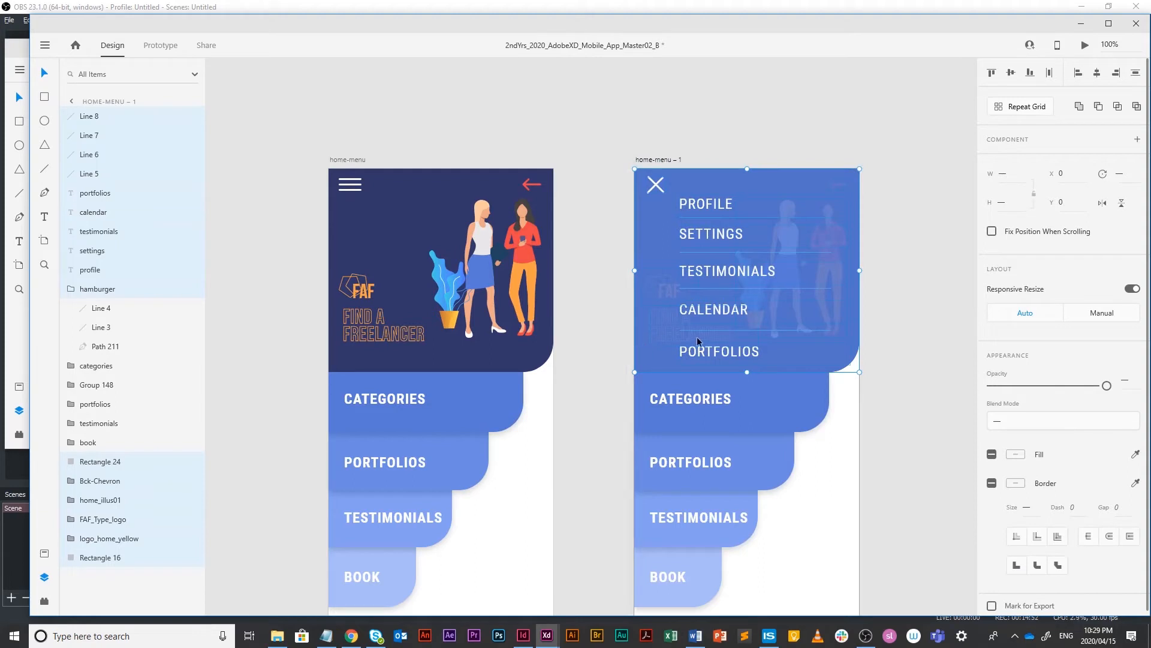
{"action": "key", "text": "ctrl+g"}
{"action": "double_click", "coordinate": [99, 116]}
{"action": "type", "text": "large"}
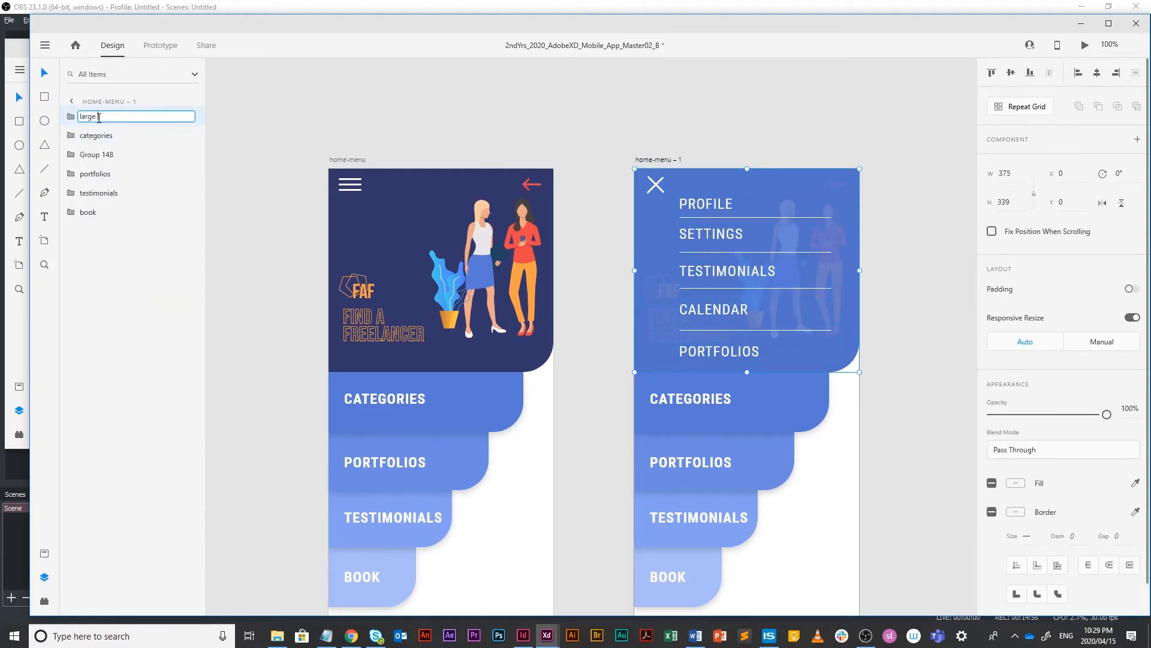
{"action": "type", "text": " collapse"}
{"action": "key", "text": "Return"}
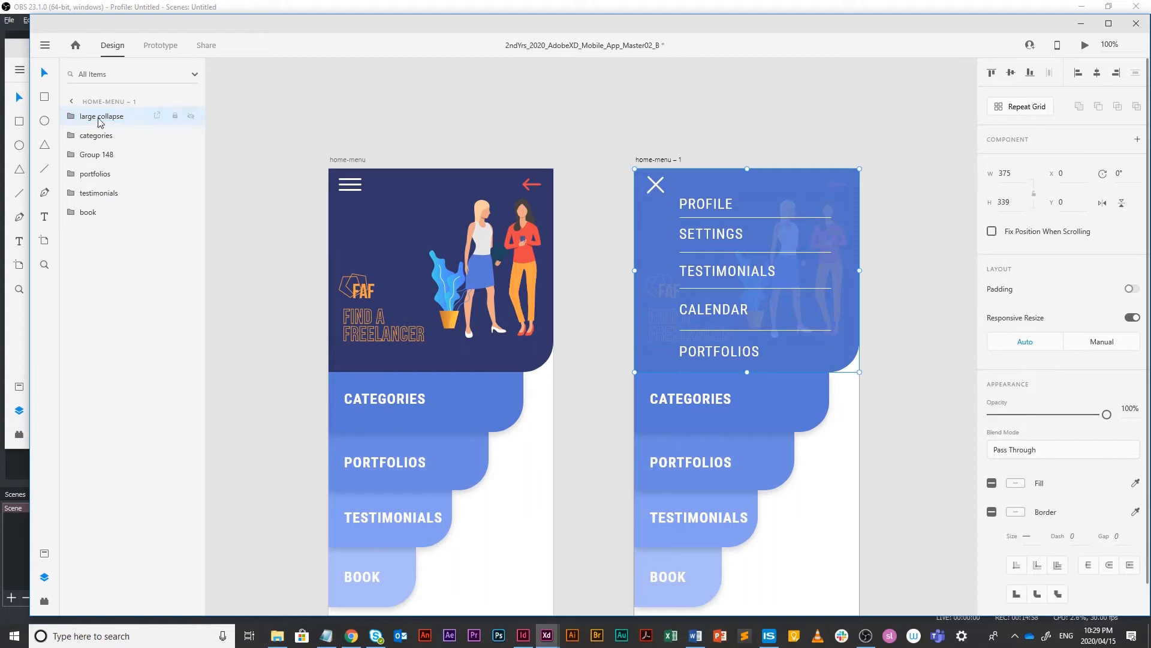
Step: Place a copy of the large collapse group on the home-menu artboard at X 127, Y 0
{"action": "left_click", "coordinate": [741, 137]}
{"action": "scroll", "coordinate": [821, 173], "scroll_direction": "down", "scroll_amount": 3}
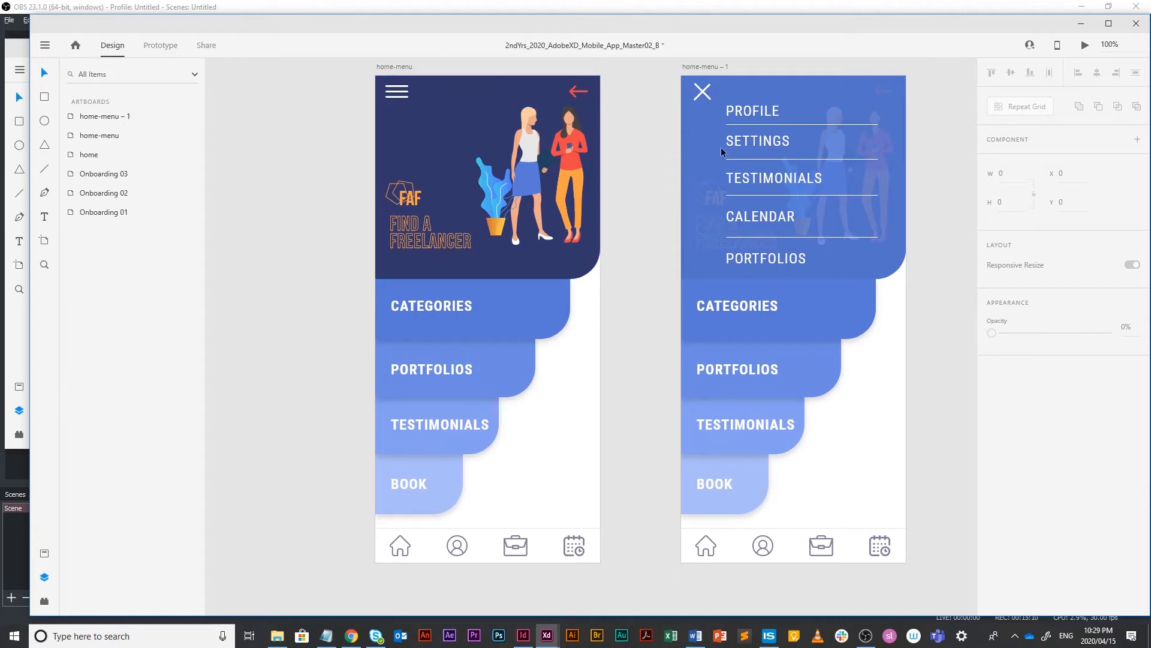
{"action": "left_click_drag", "start_coordinate": [812, 150], "coordinate": [758, 193]}
{"action": "left_click", "coordinate": [806, 155]}
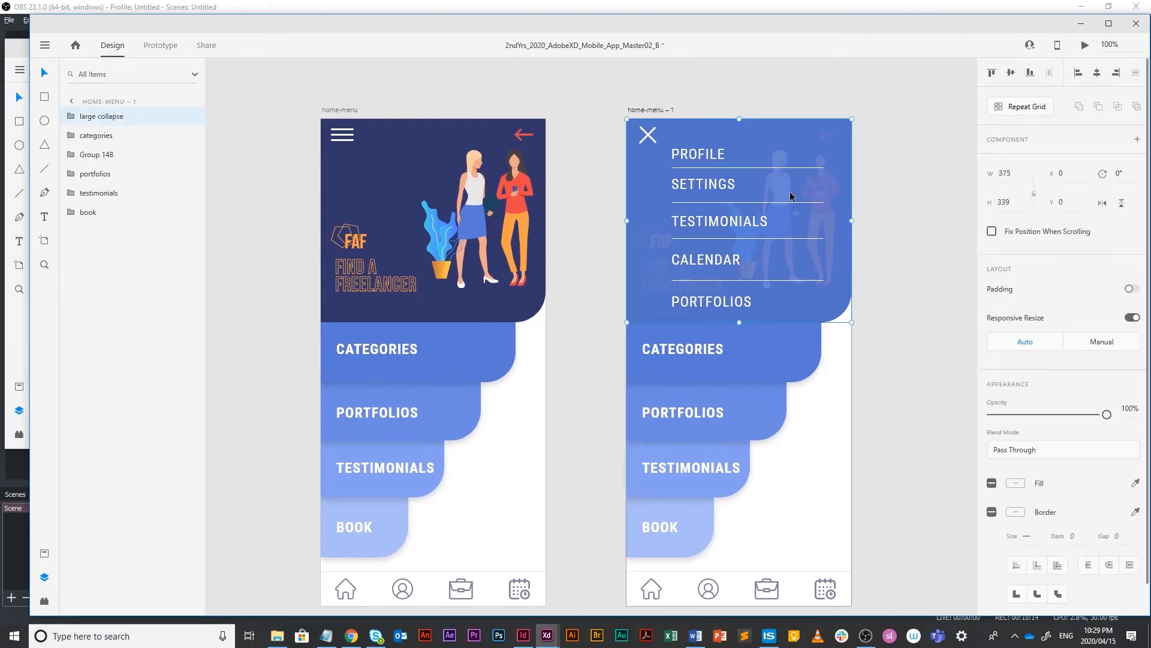
{"action": "left_click_drag", "start_coordinate": [825, 168], "coordinate": [604, 174]}
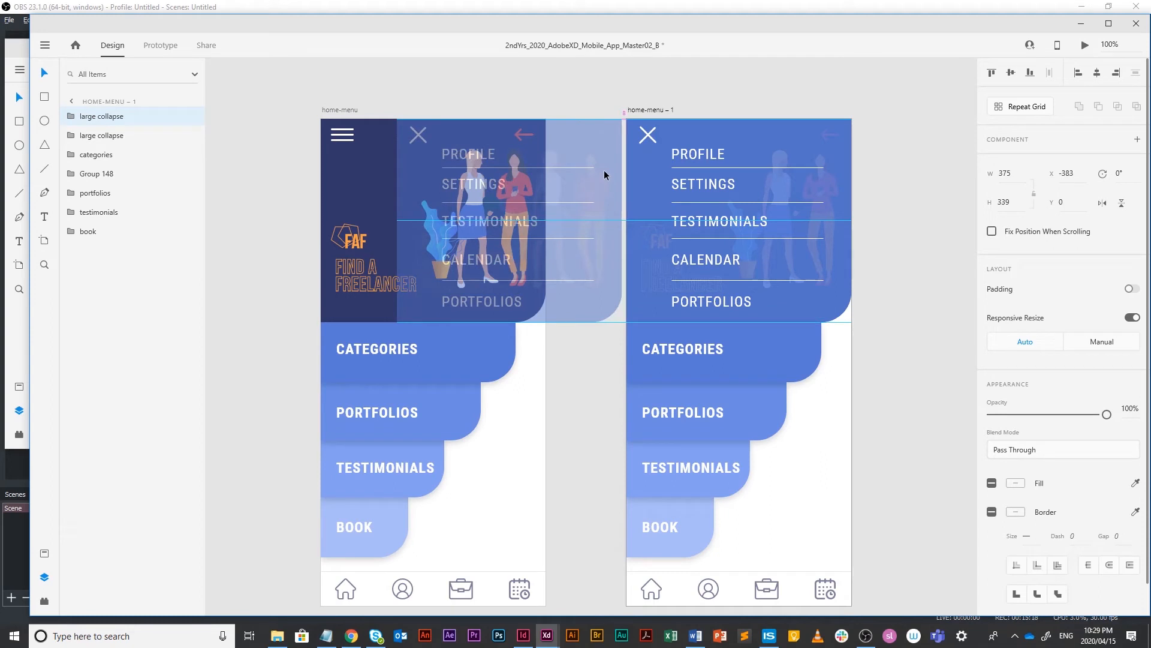
{"action": "left_click_drag", "start_coordinate": [604, 171], "coordinate": [604, 171]}
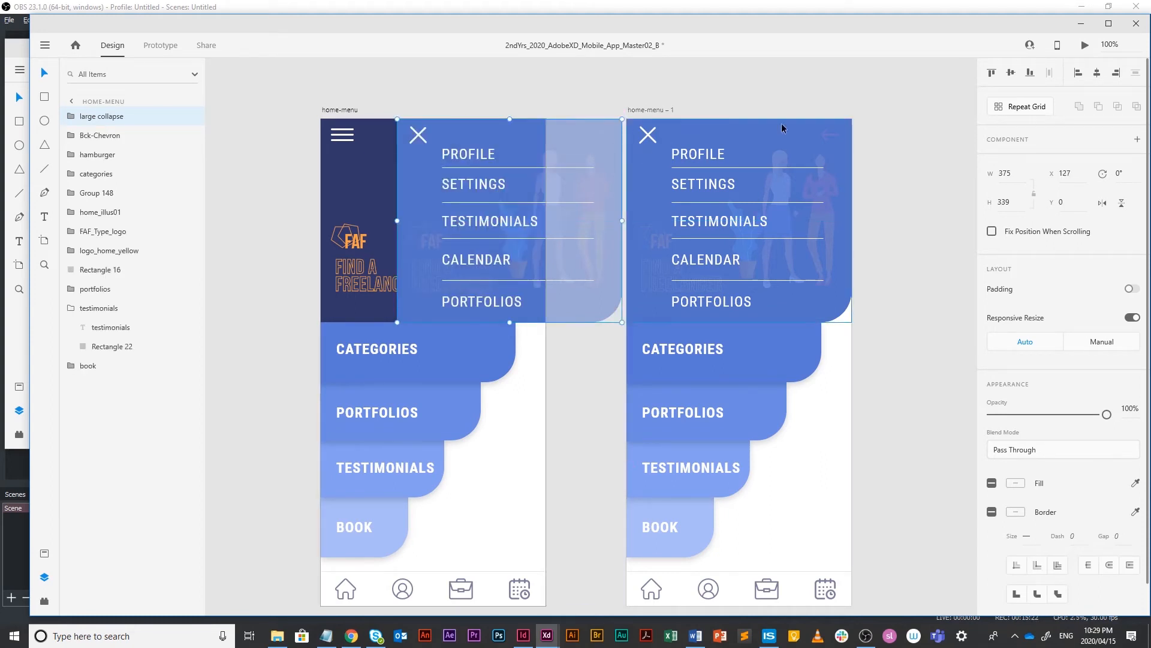
Step: Move the home-menu – 1 artboard farther away from home-menu and select the large collapse copy on home-menu
{"action": "left_click", "coordinate": [661, 110]}
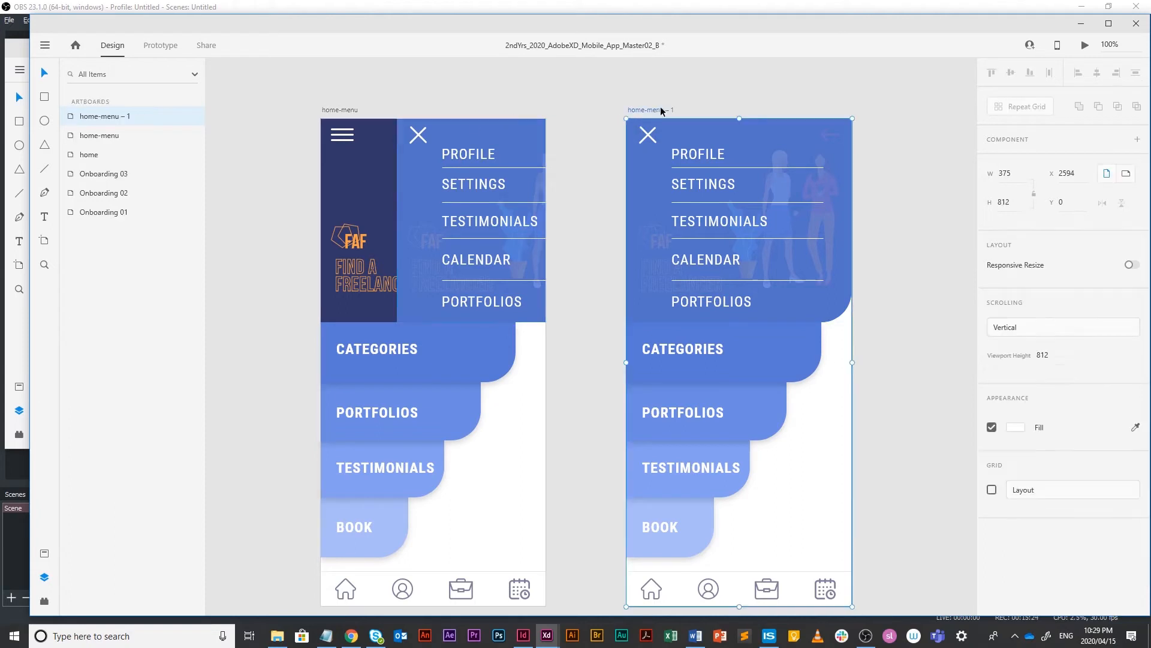
{"action": "left_click_drag", "start_coordinate": [657, 112], "coordinate": [847, 122]}
{"action": "left_click", "coordinate": [653, 90]}
{"action": "left_click", "coordinate": [467, 165]}
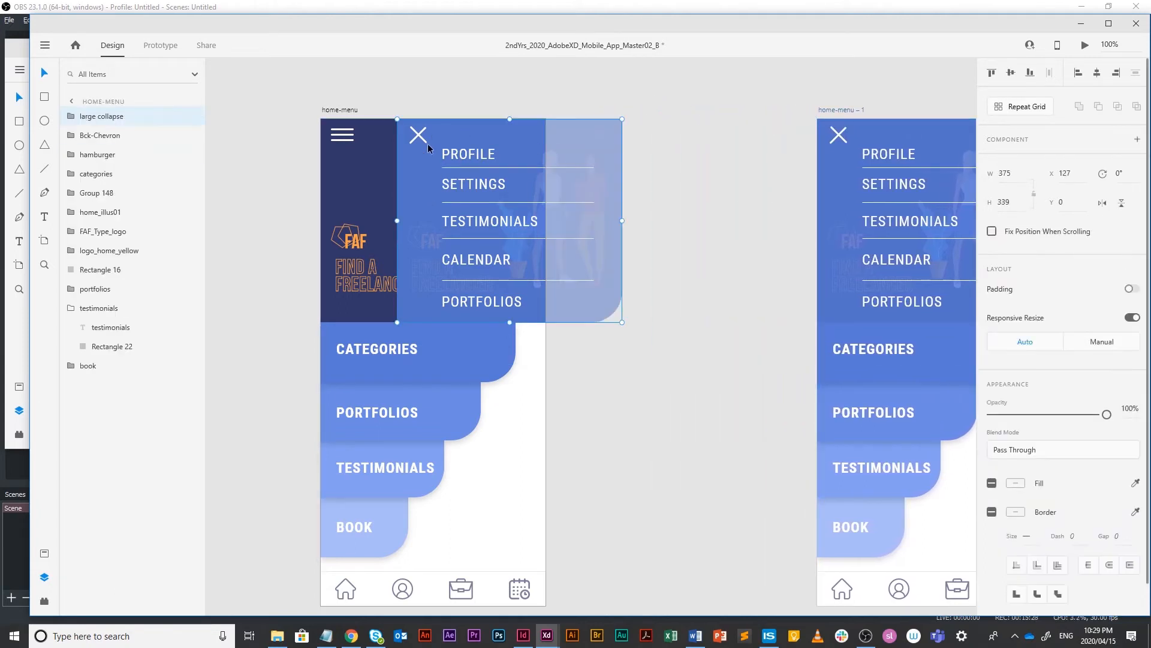
Step: Stagger the five menu labels in the home-menu large collapse group diagonally rightward, with PROFILE shifted farthest and PORTFOLIOS least, at X 251
{"action": "double_click", "coordinate": [473, 158]}
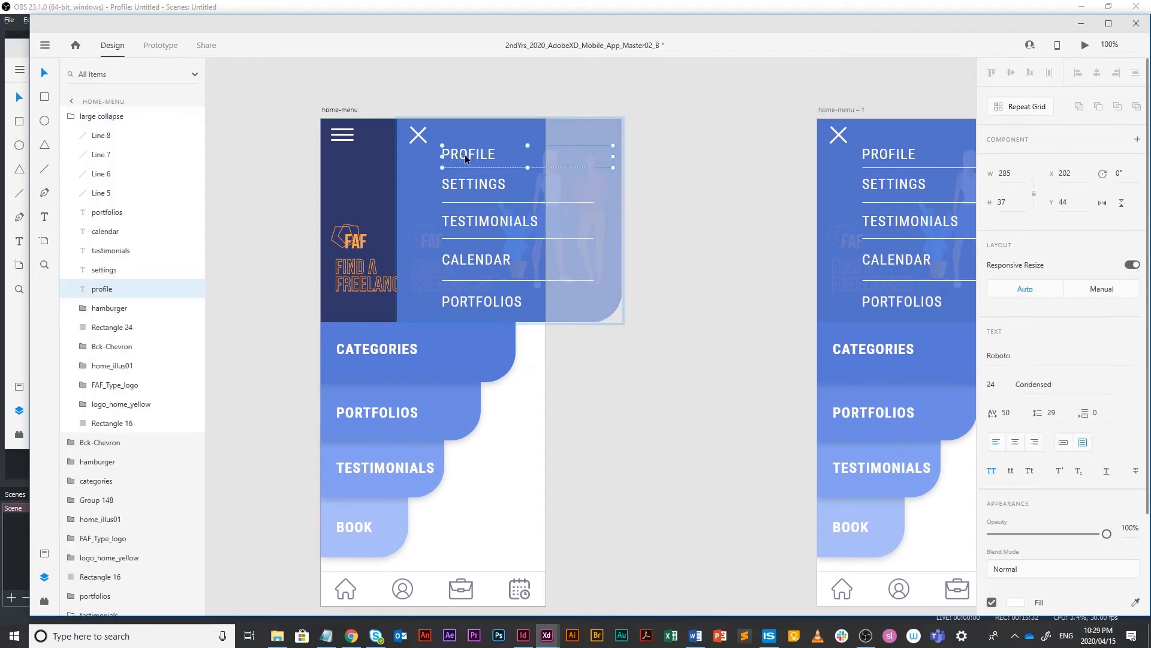
{"action": "left_click_drag", "start_coordinate": [465, 154], "coordinate": [530, 157]}
{"action": "left_click", "coordinate": [480, 186]}
{"action": "double_click", "coordinate": [480, 186]}
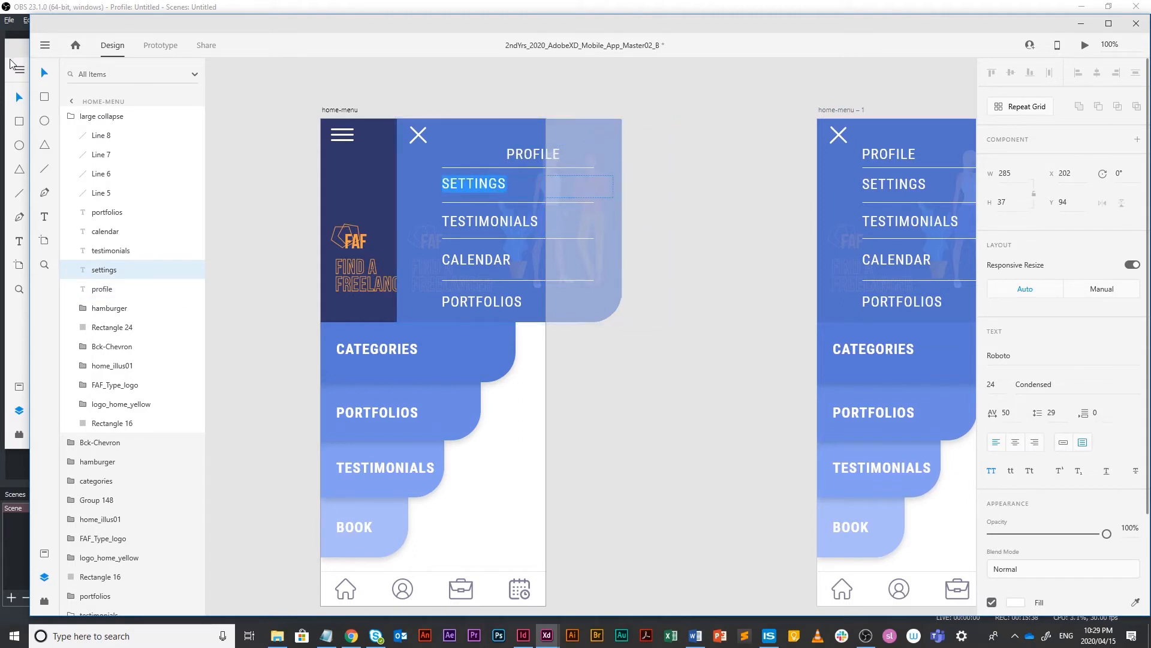
{"action": "key", "text": "Escape"}
{"action": "left_click_drag", "start_coordinate": [474, 187], "coordinate": [515, 189]}
{"action": "left_click_drag", "start_coordinate": [463, 226], "coordinate": [486, 224]}
{"action": "left_click_drag", "start_coordinate": [533, 161], "coordinate": [564, 161]}
{"action": "left_click_drag", "start_coordinate": [512, 188], "coordinate": [545, 191]}
{"action": "left_click_drag", "start_coordinate": [494, 225], "coordinate": [529, 221]}
{"action": "left_click_drag", "start_coordinate": [455, 264], "coordinate": [497, 297]}
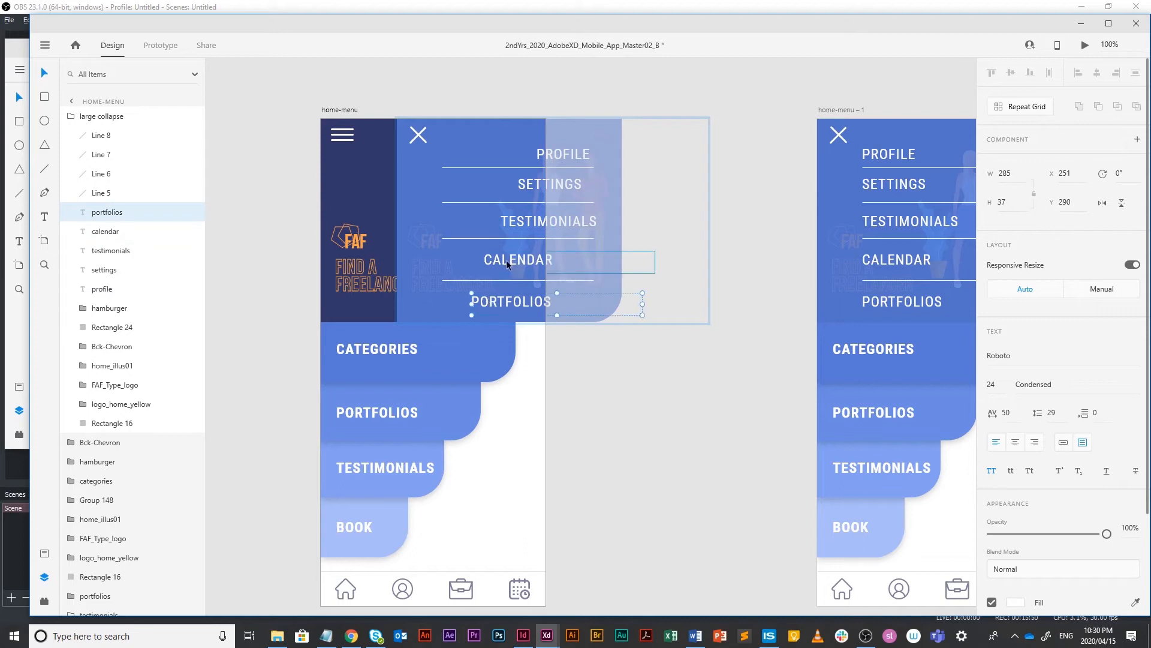
{"action": "key", "text": "Escape"}
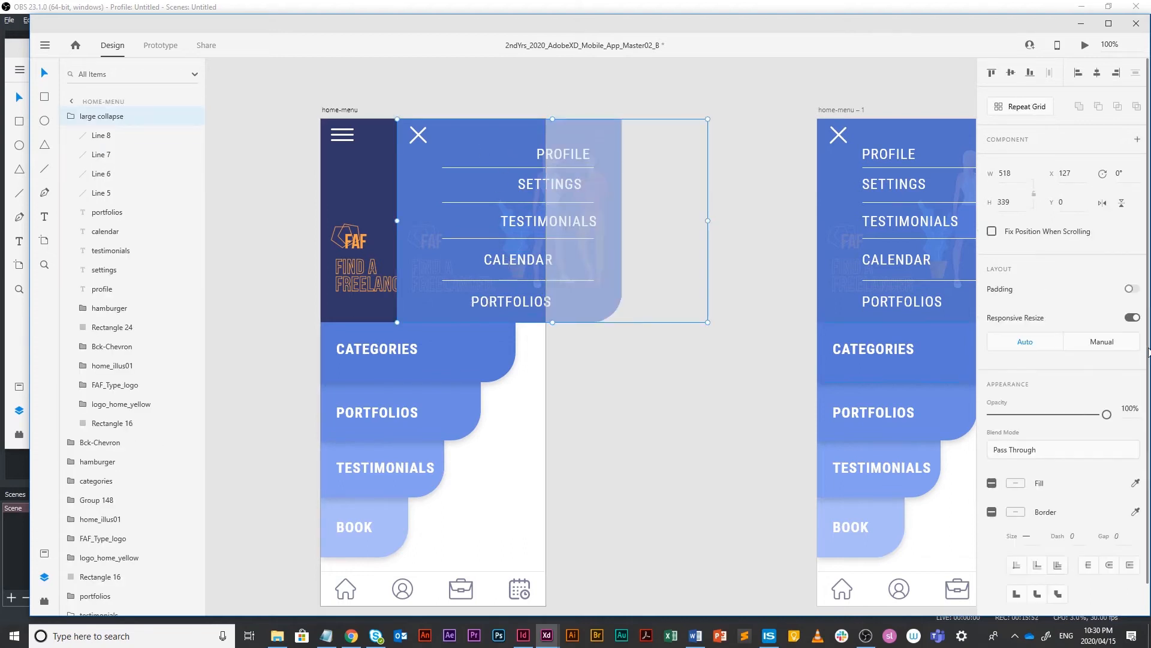
{"action": "left_click_drag", "start_coordinate": [1107, 414], "coordinate": [962, 416]}
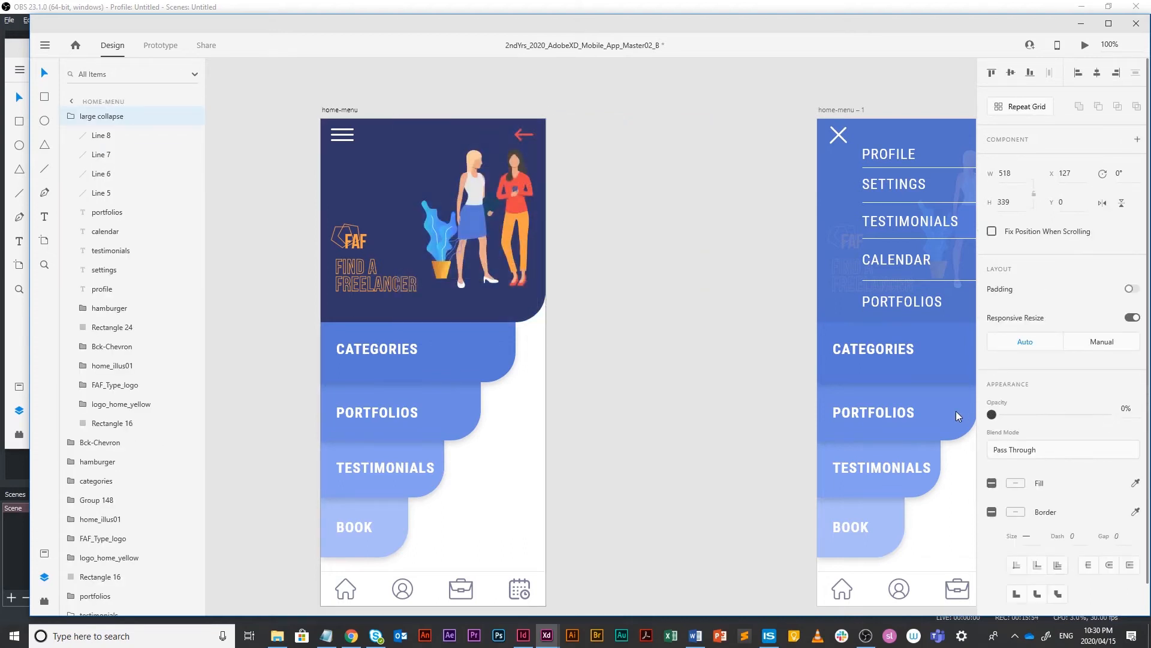
{"action": "key", "text": "ctrl+z"}
{"action": "left_click", "coordinate": [762, 103]}
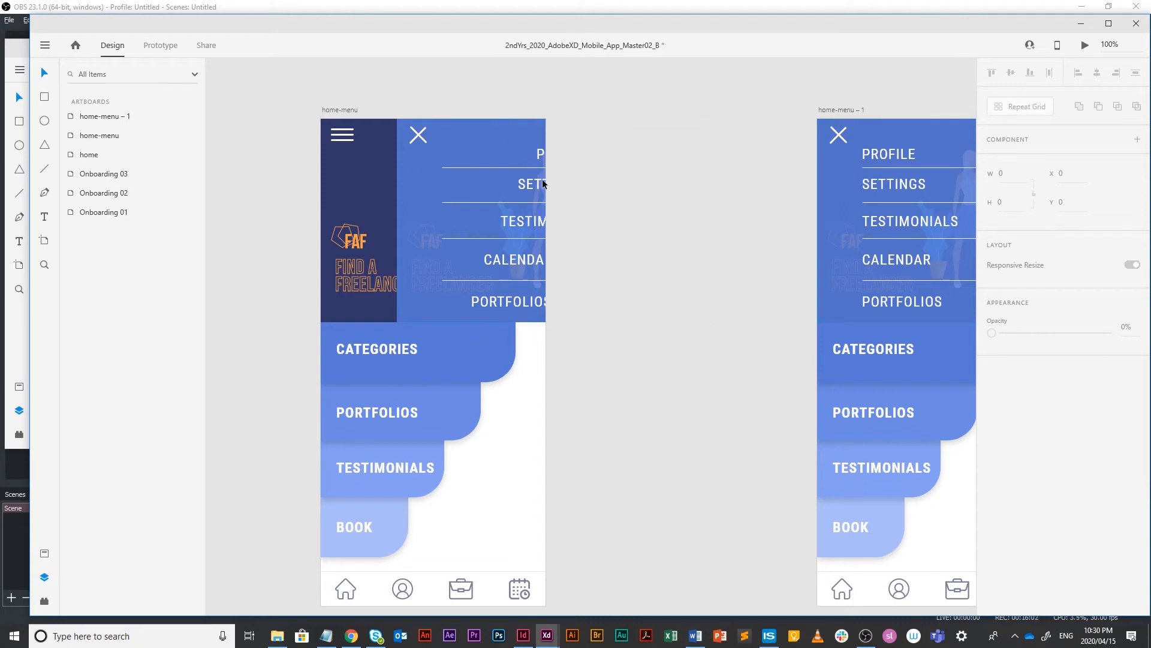
Step: Set the opacity of the large collapse group on home-menu to 0% and save the document
{"action": "left_click", "coordinate": [530, 138]}
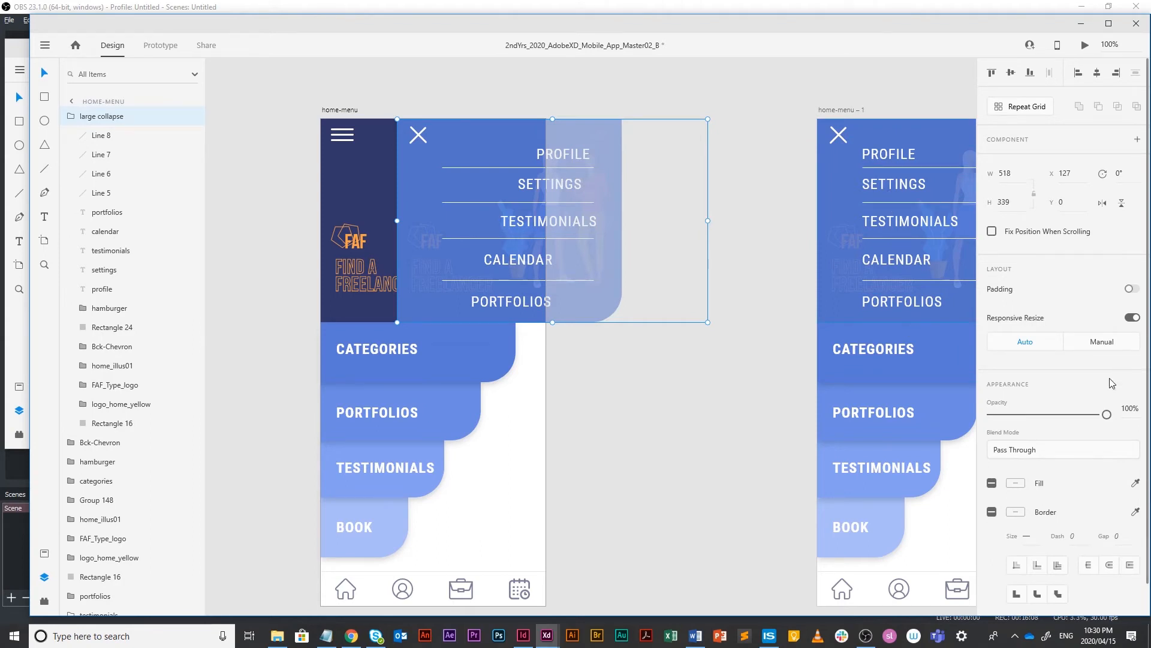
{"action": "left_click_drag", "start_coordinate": [1110, 419], "coordinate": [875, 414]}
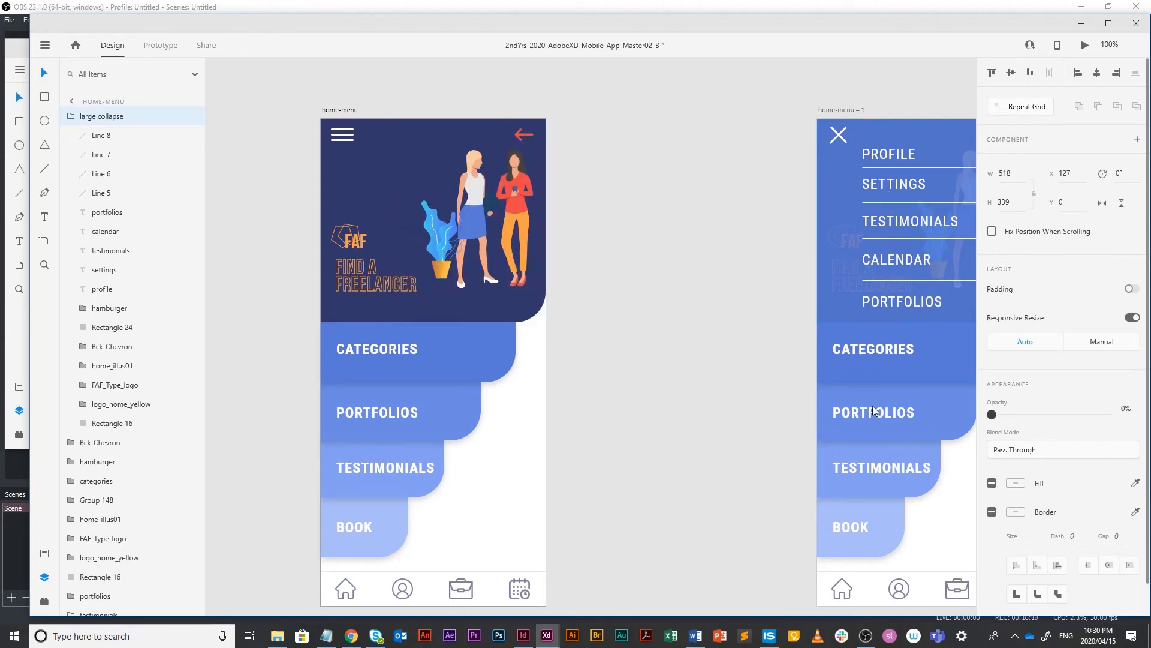
{"action": "left_click", "coordinate": [686, 427]}
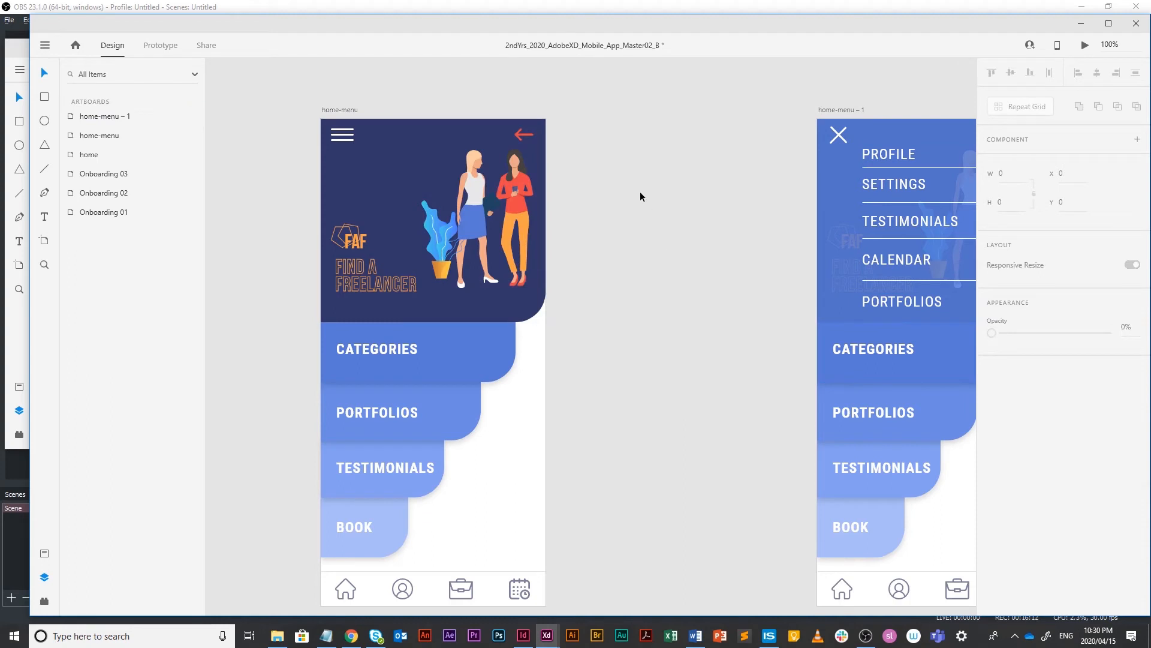
{"action": "key", "text": "ctrl+s"}
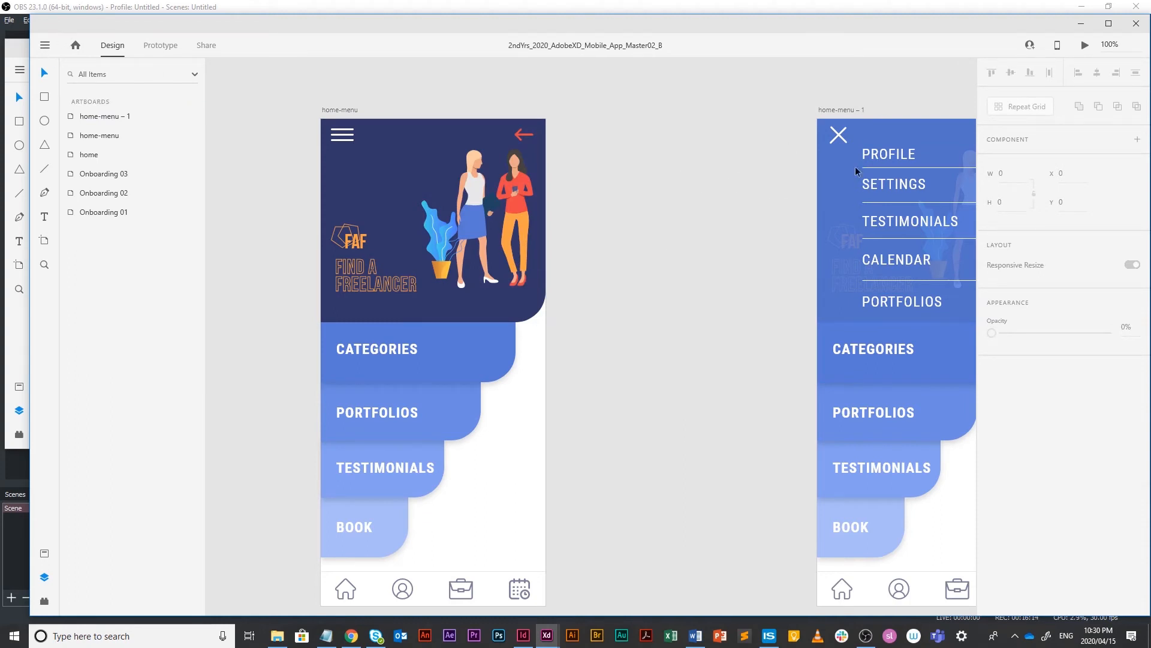
Step: Link the close icon on home-menu – 1 to the home-menu artboard with a Tap trigger and Auto-Animate, Ease In-Out, 0,8 s
{"action": "left_click_drag", "start_coordinate": [716, 162], "coordinate": [595, 136]}
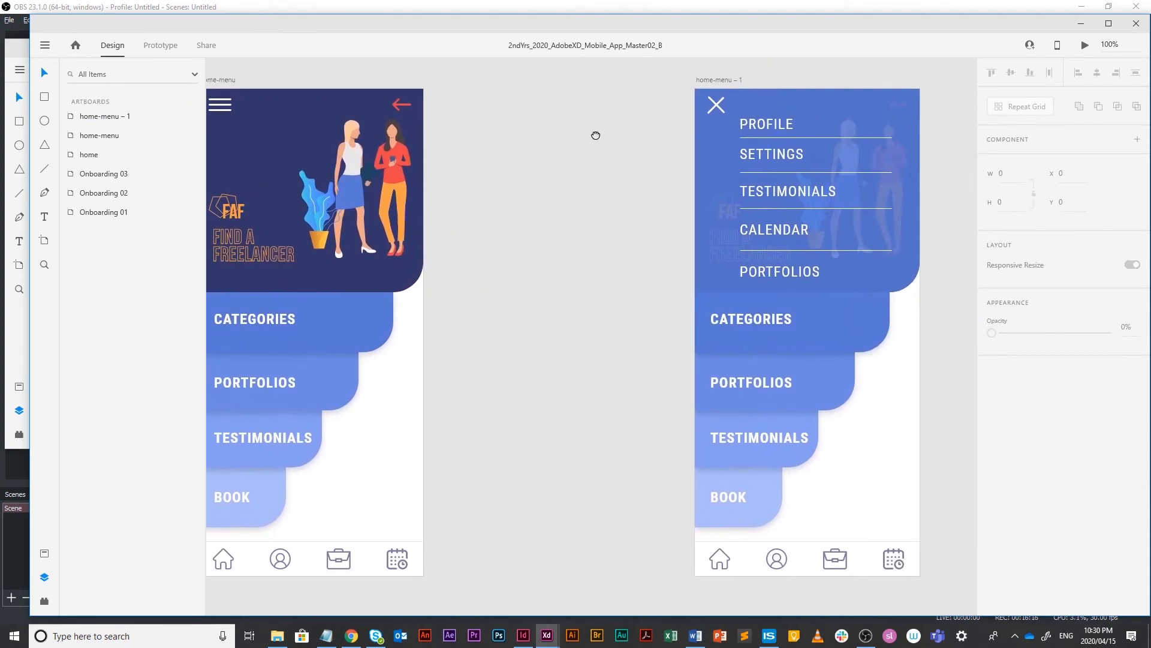
{"action": "left_click", "coordinate": [715, 107]}
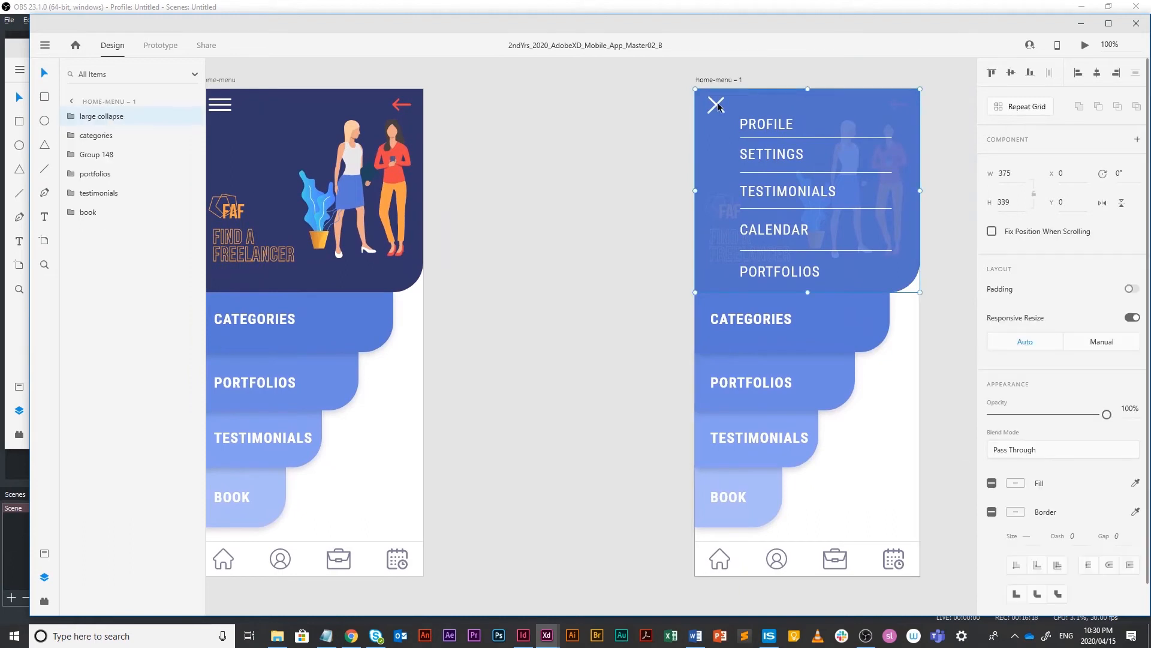
{"action": "double_click", "coordinate": [717, 106]}
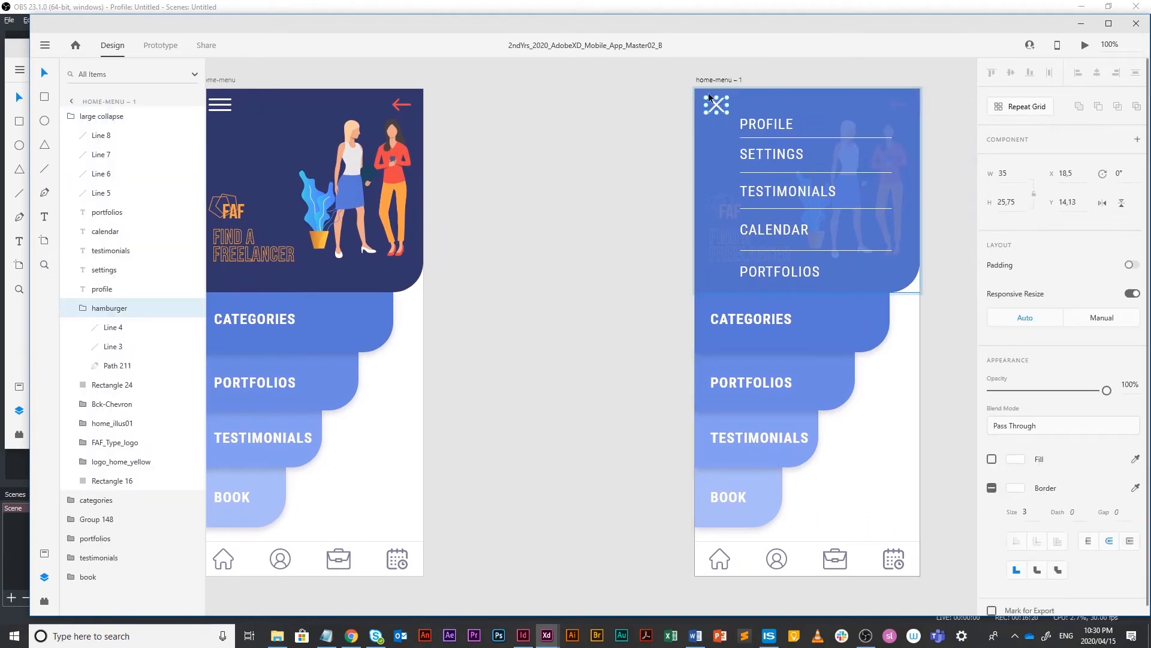
{"action": "left_click", "coordinate": [160, 45]}
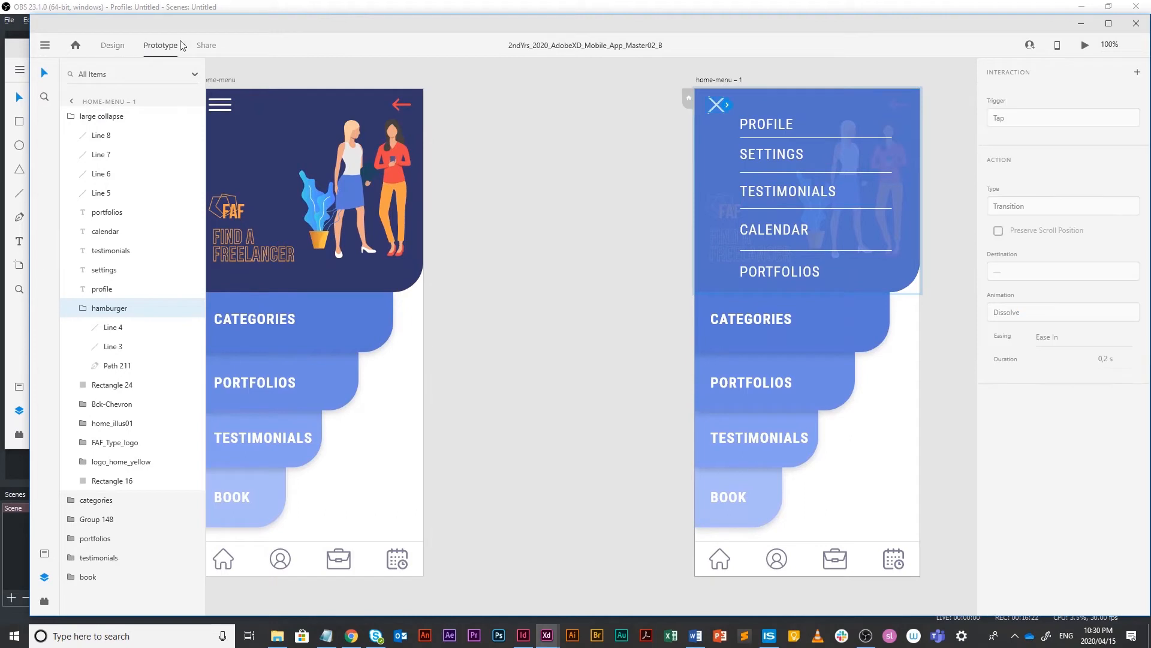
{"action": "left_click_drag", "start_coordinate": [727, 109], "coordinate": [421, 392]}
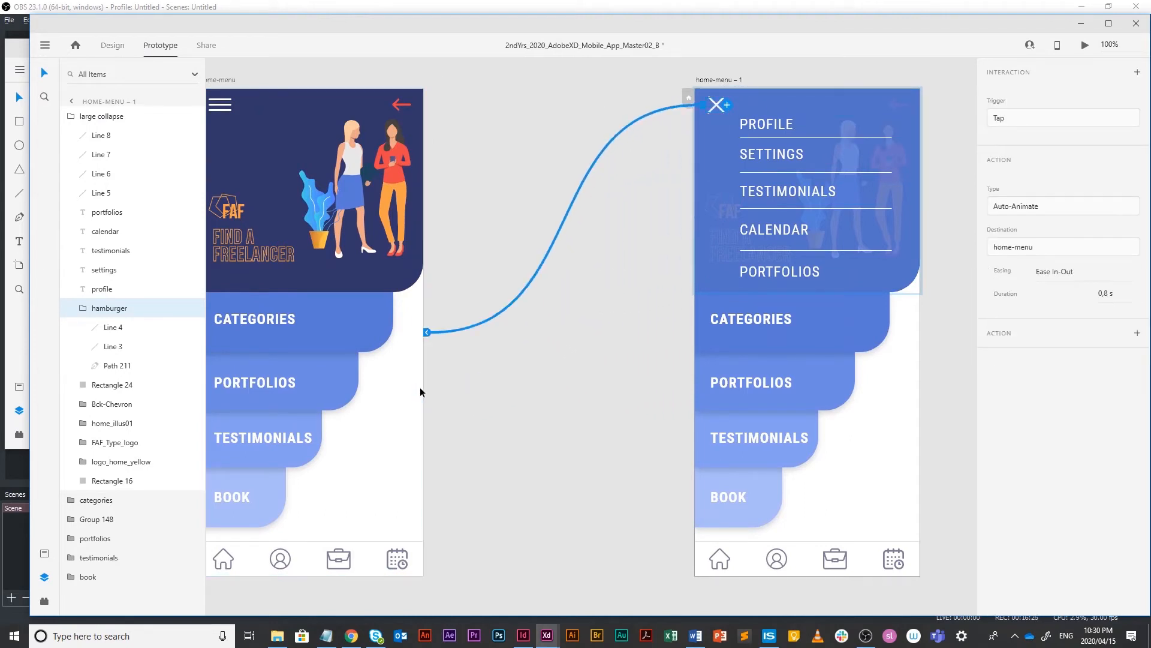
{"action": "left_click", "coordinate": [479, 401]}
Step: Link the hamburger icon on home-menu to home-menu – 1 with Tap and Auto-Animate, Ease In-Out, 0,8 s, and save the document
{"action": "key", "text": "space"}
{"action": "left_click_drag", "start_coordinate": [537, 260], "coordinate": [714, 256]}
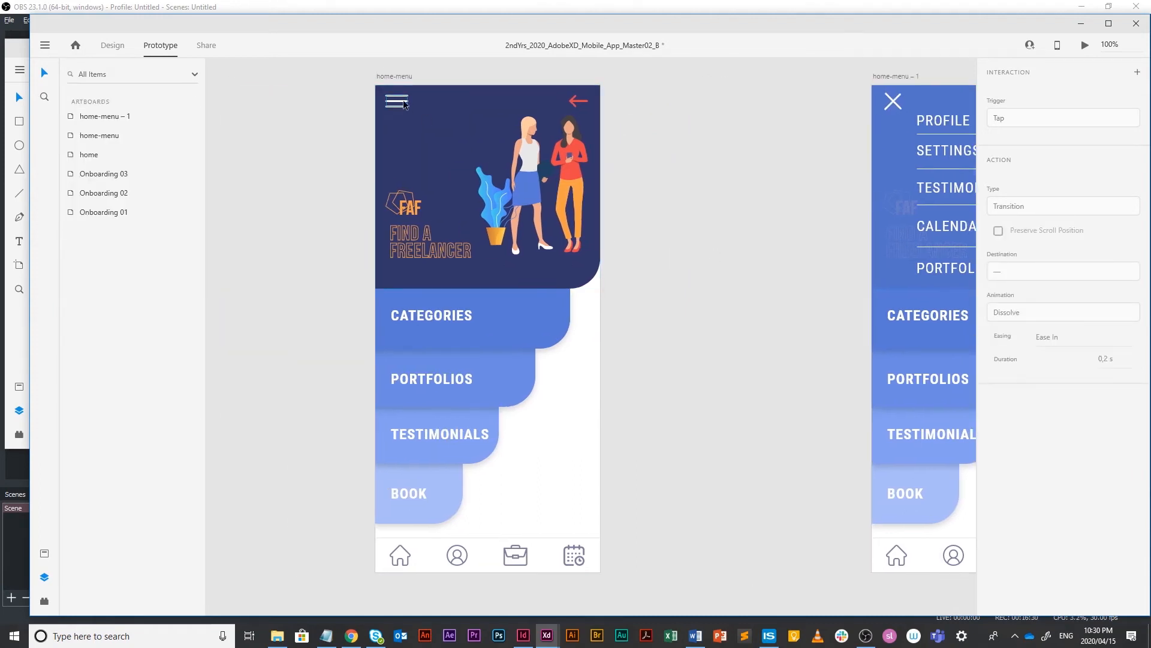
{"action": "left_click", "coordinate": [396, 101]}
{"action": "left_click_drag", "start_coordinate": [408, 101], "coordinate": [872, 330]}
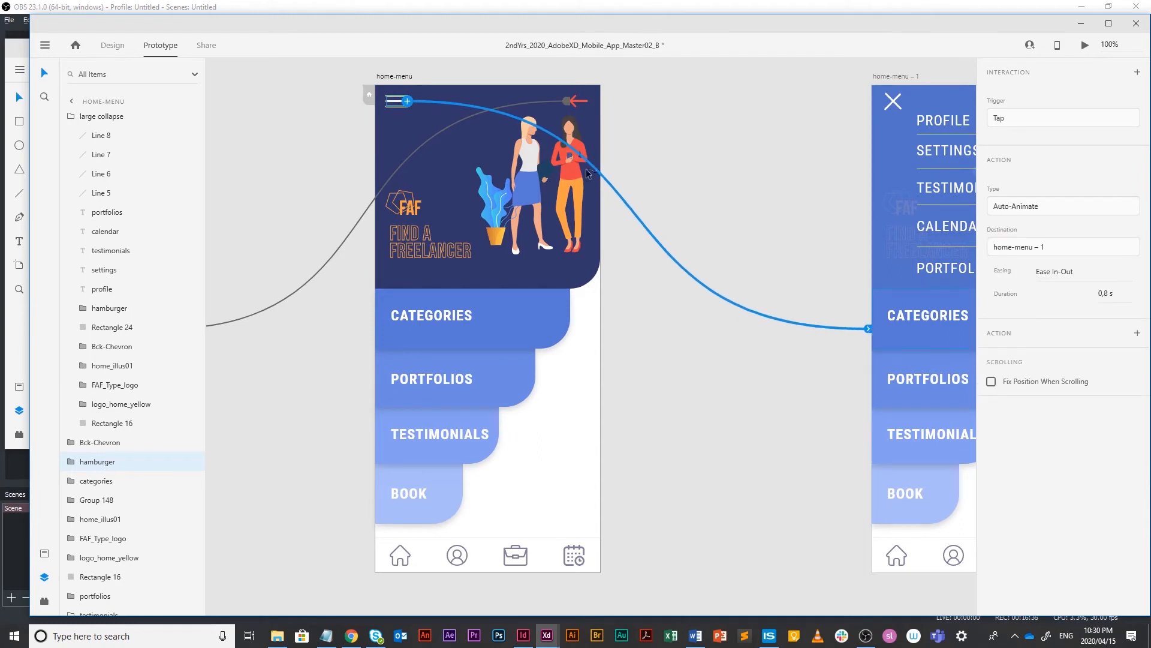
{"action": "key", "text": "ctrl+s"}
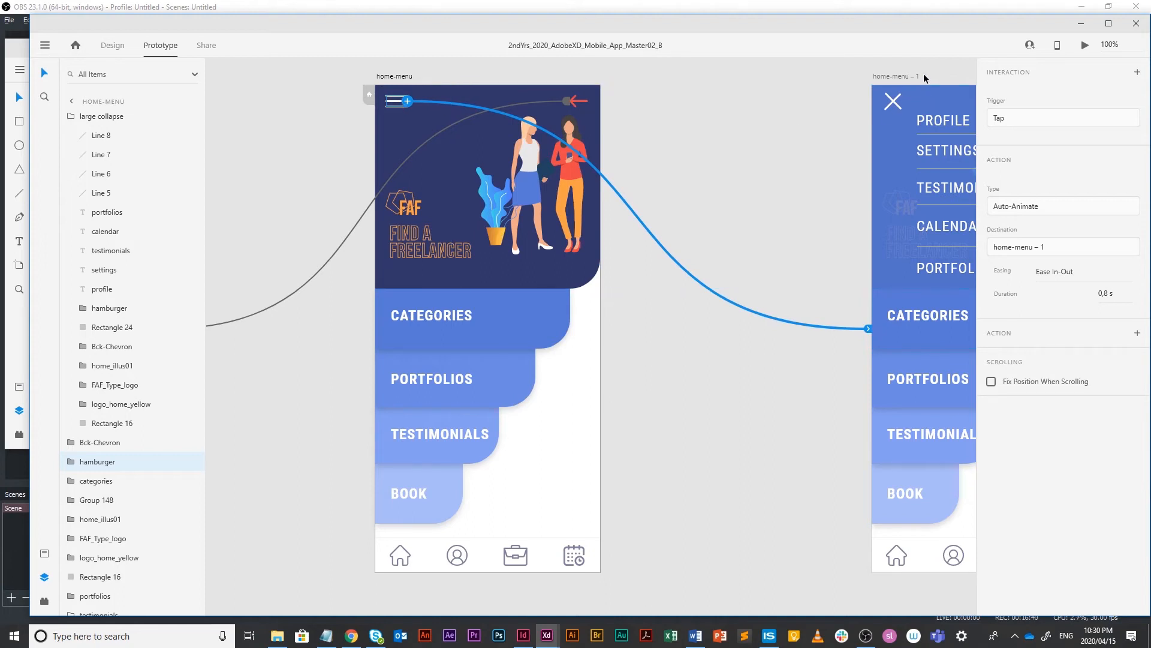
Step: Preview the prototype from home-menu – 1, repeatedly closing and opening the collapse menu through its close and hamburger icons, and close the preview
{"action": "left_click", "coordinate": [901, 103]}
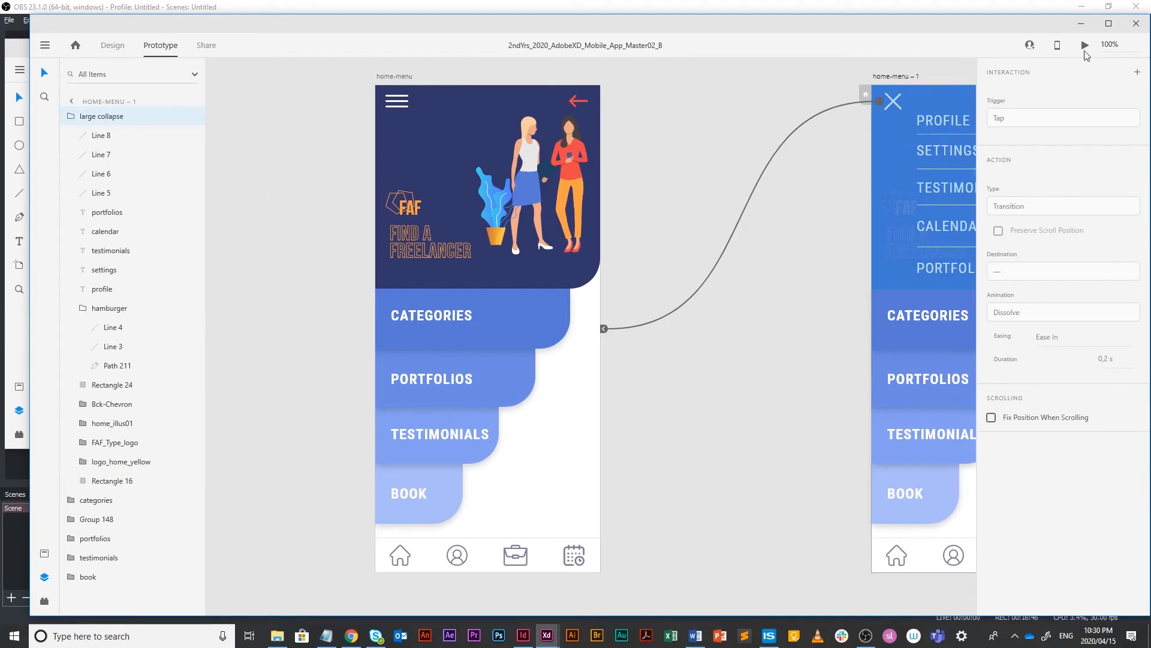
{"action": "left_click", "coordinate": [1084, 45]}
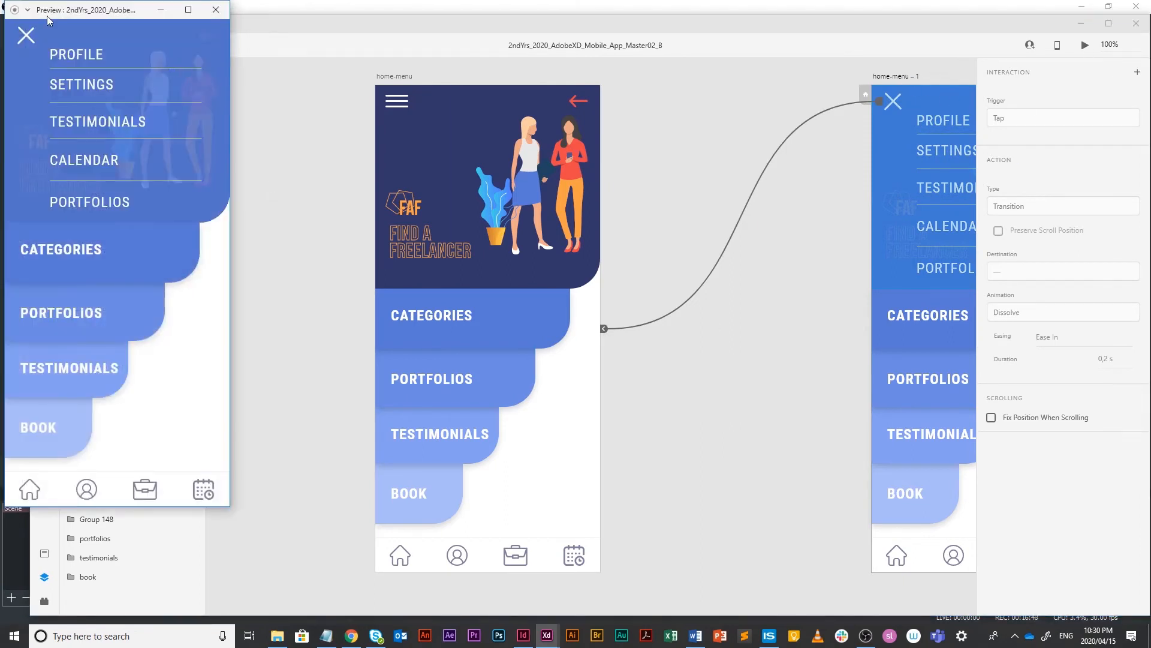
{"action": "left_click", "coordinate": [27, 37]}
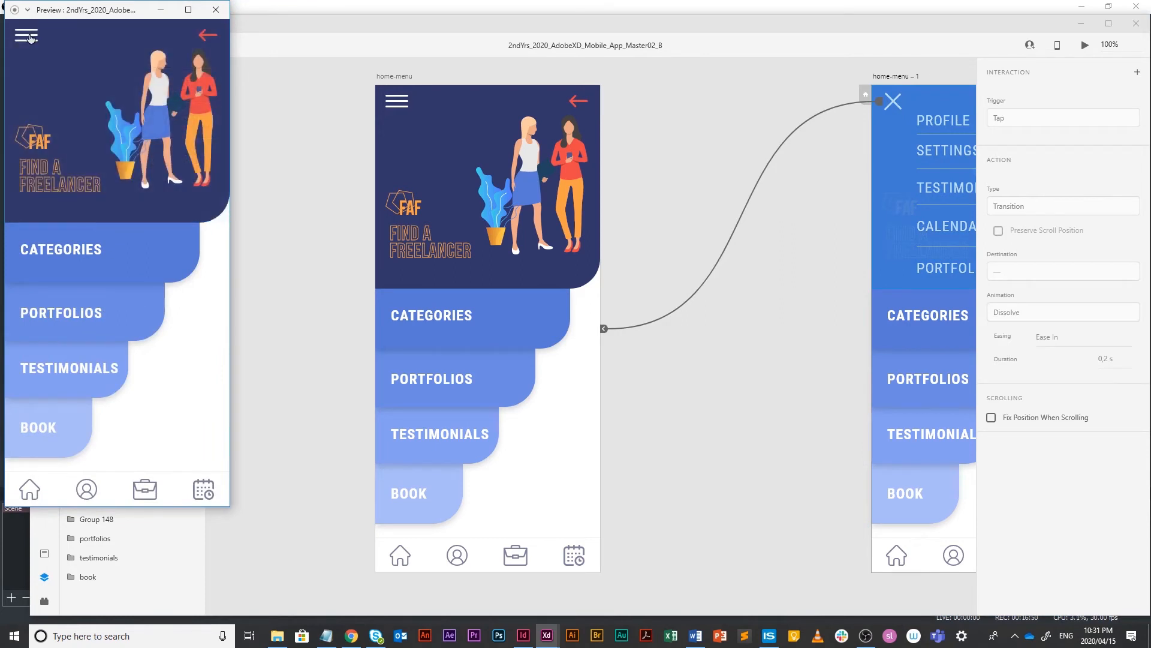
{"action": "left_click", "coordinate": [27, 37]}
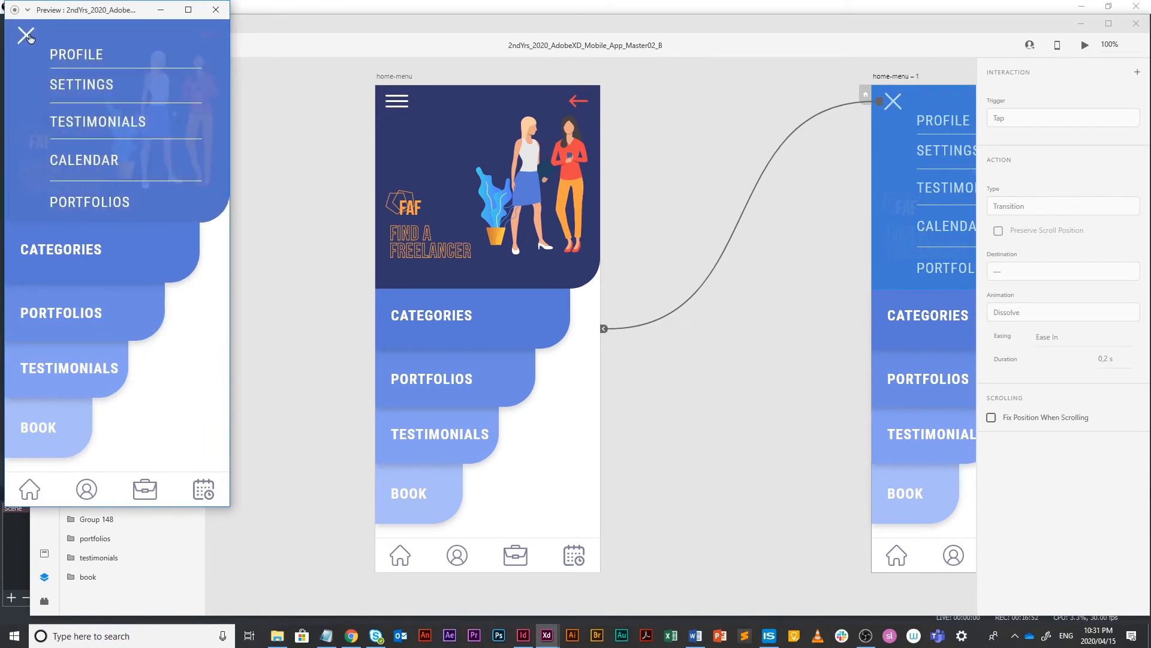
{"action": "left_click", "coordinate": [27, 36]}
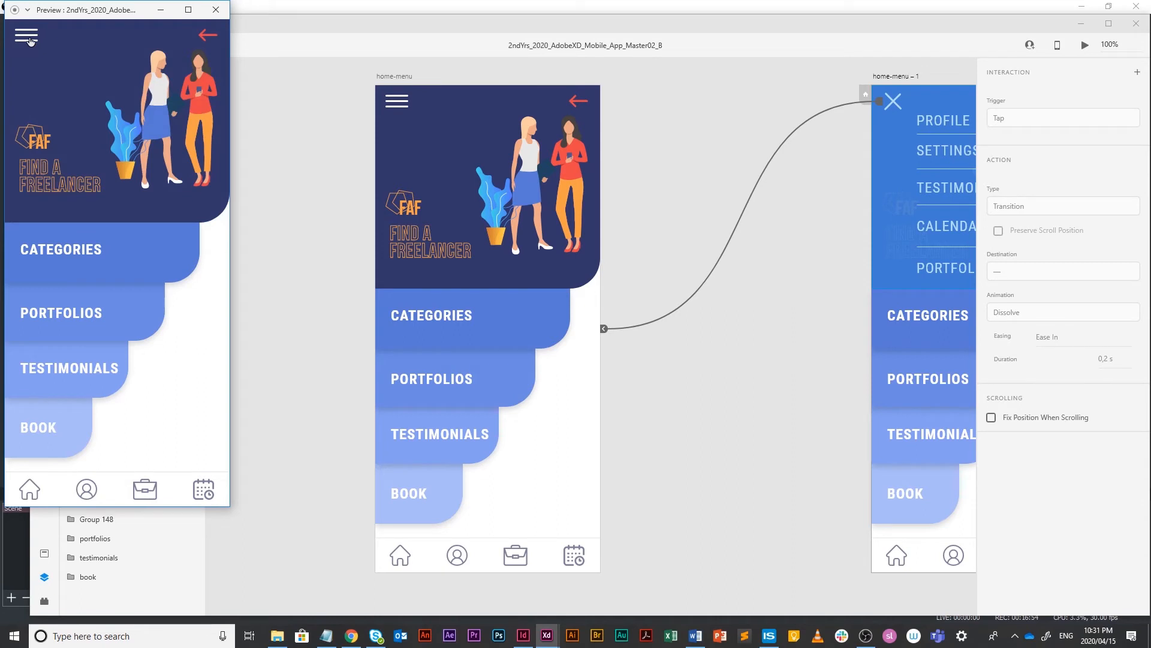
{"action": "left_click", "coordinate": [28, 37]}
{"action": "left_click", "coordinate": [29, 38]}
{"action": "left_click", "coordinate": [24, 38]}
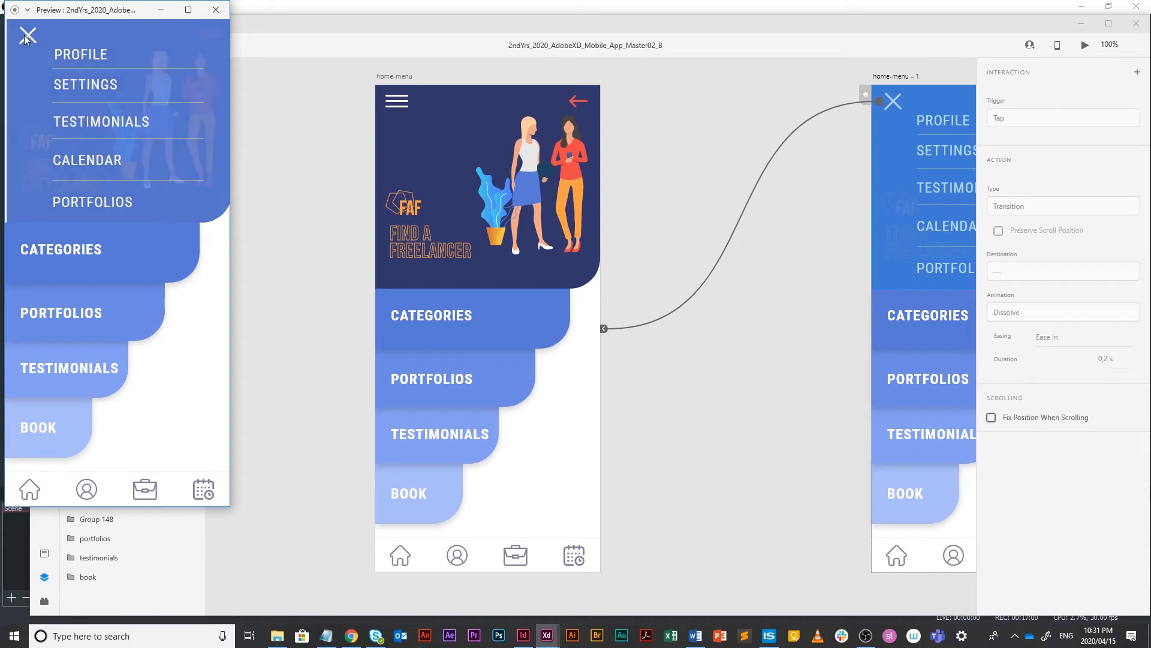
{"action": "left_click", "coordinate": [24, 38]}
{"action": "left_click", "coordinate": [25, 39]}
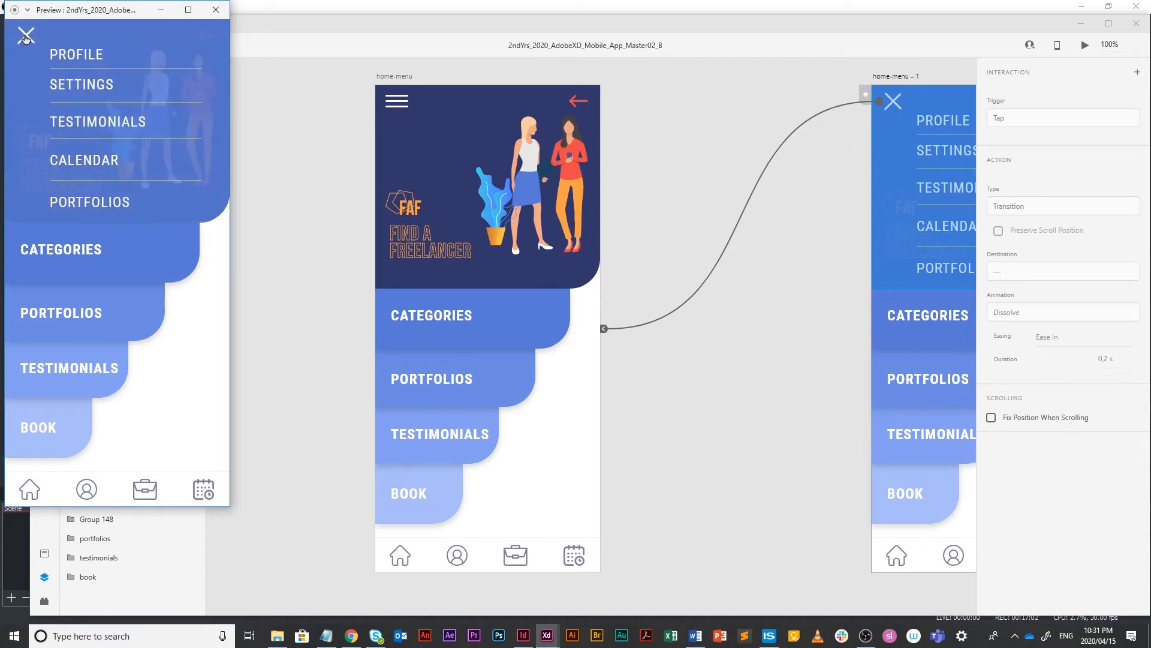
{"action": "left_click", "coordinate": [25, 38]}
{"action": "left_click", "coordinate": [25, 39]}
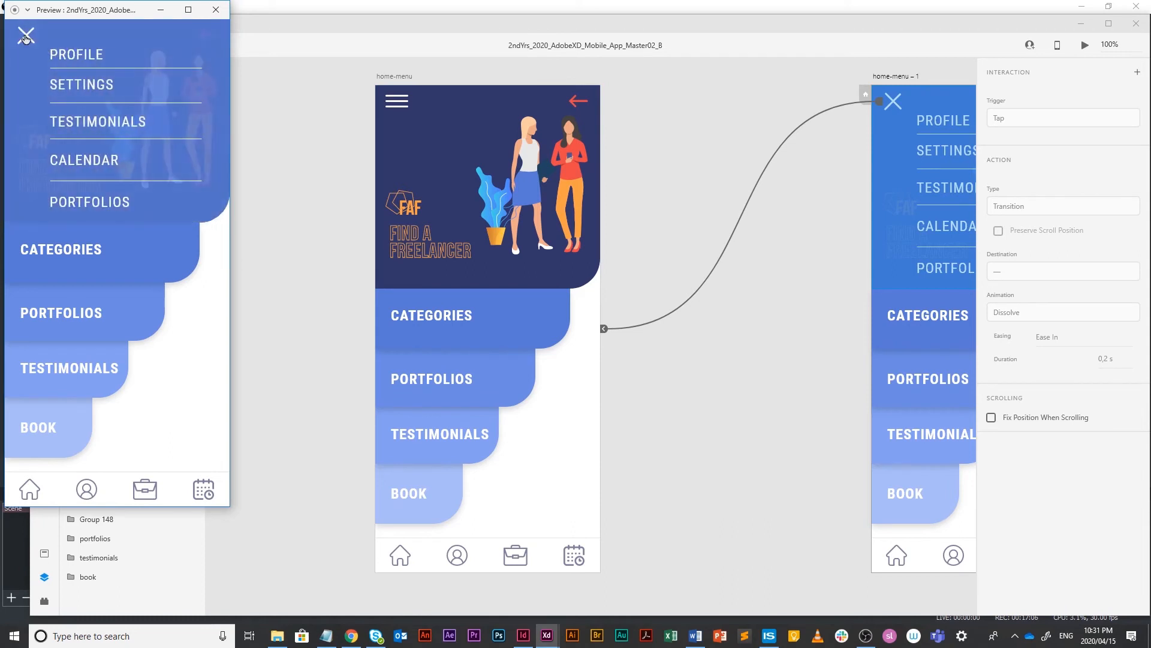
{"action": "left_click", "coordinate": [25, 37]}
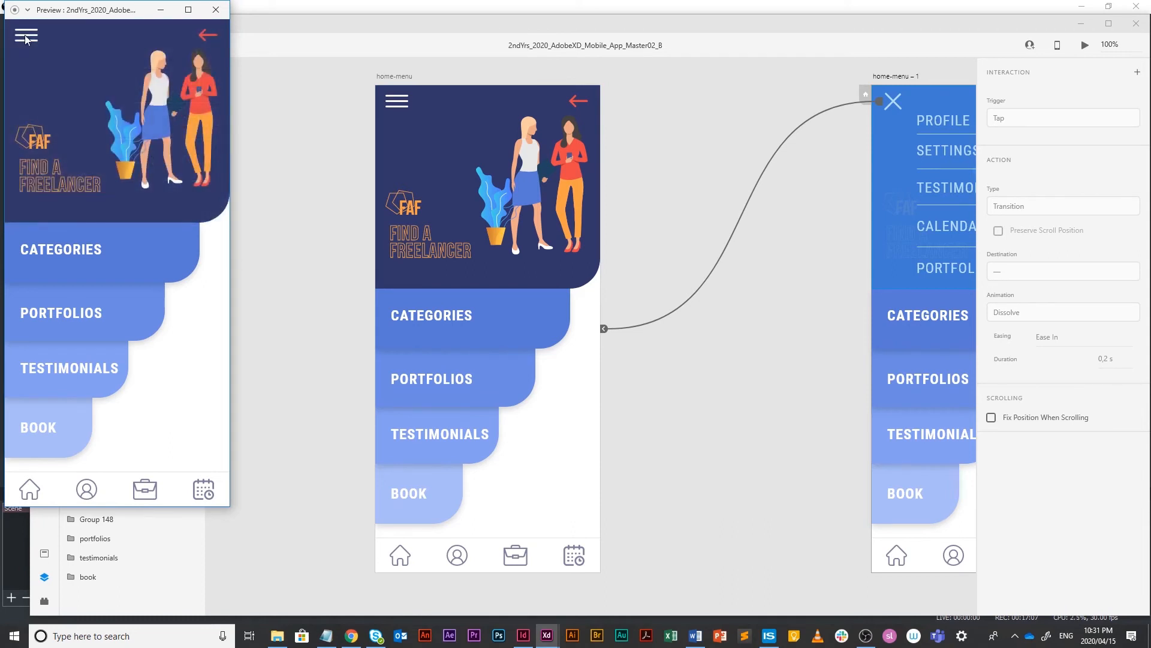
{"action": "left_click", "coordinate": [25, 39]}
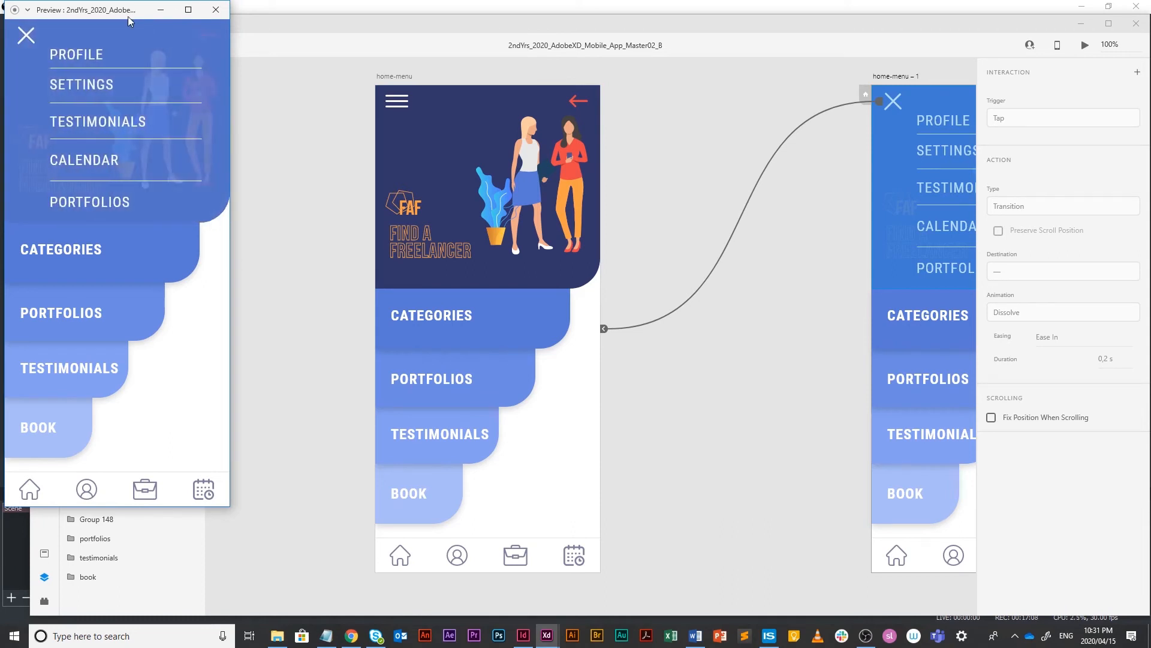
{"action": "left_click", "coordinate": [27, 34]}
{"action": "left_click", "coordinate": [216, 10]}
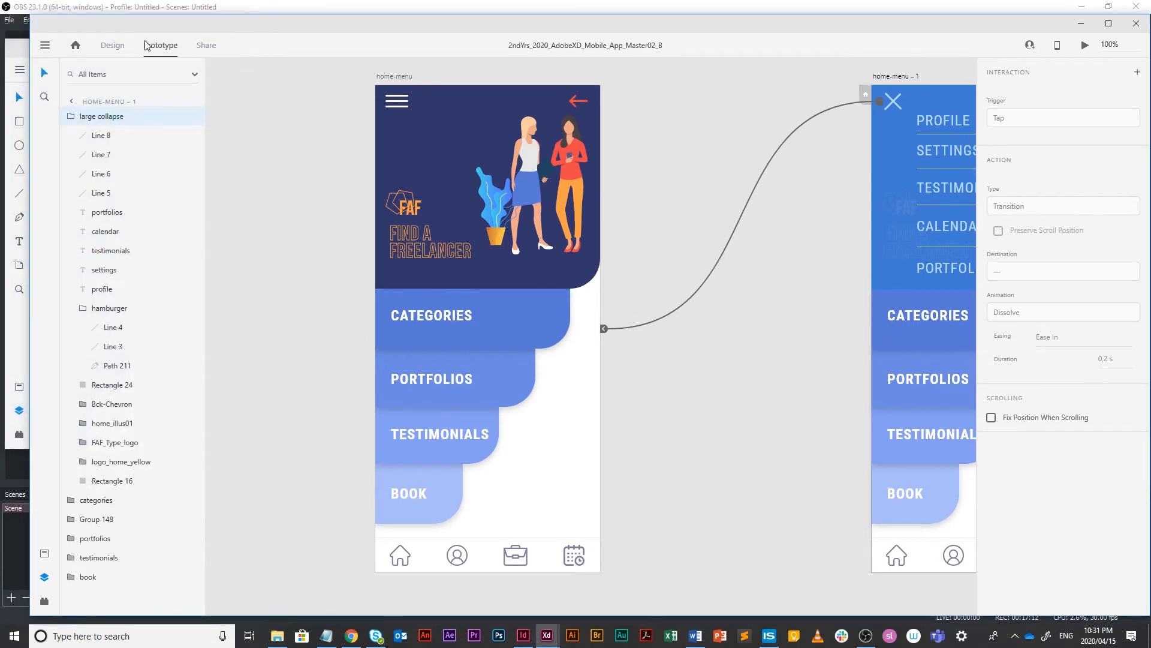
Step: Return to design mode and rename the home-menu – 1 artboard as "home-menu - collapse"
{"action": "left_click", "coordinate": [112, 45]}
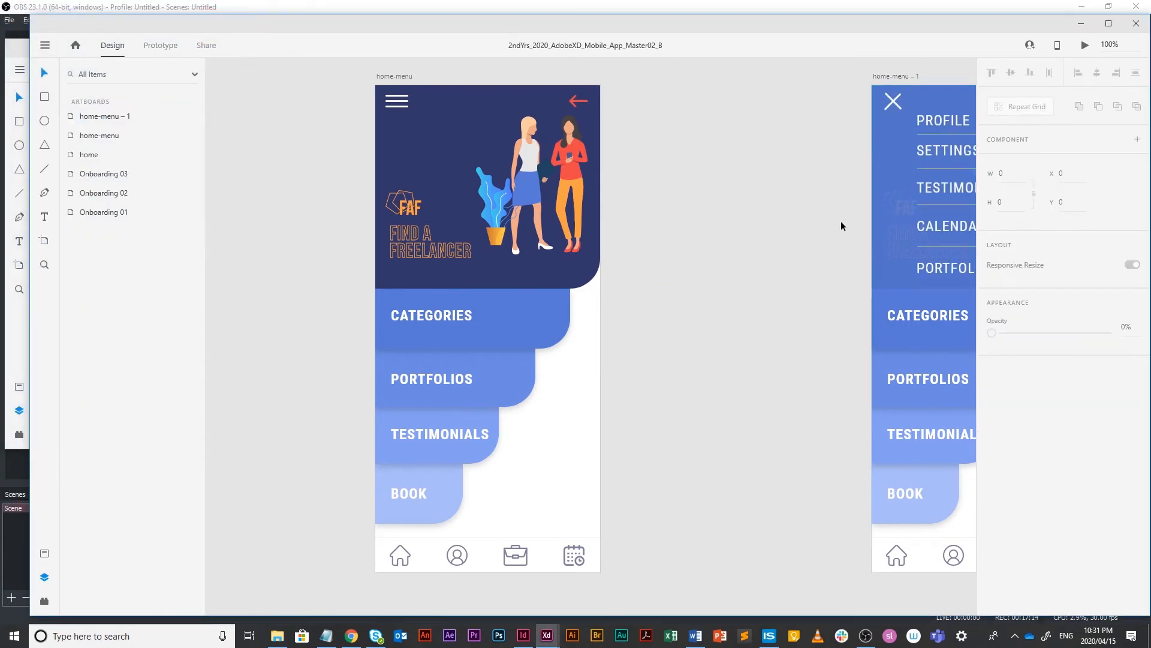
{"action": "double_click", "coordinate": [908, 77]}
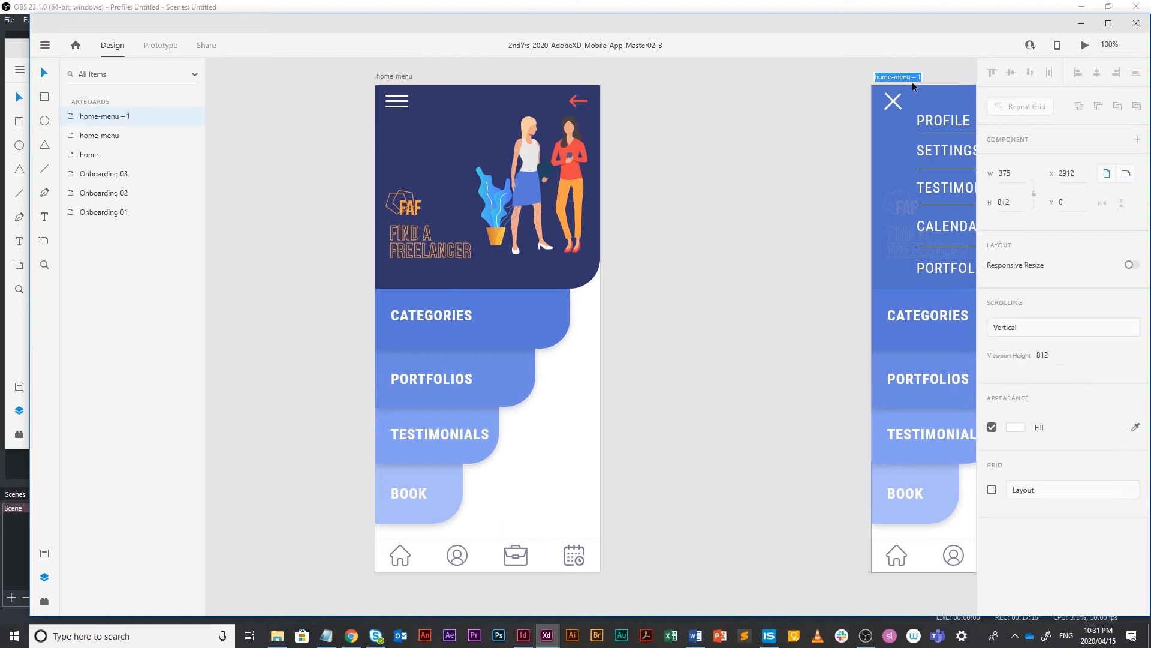
{"action": "key", "text": "End"}
{"action": "key", "text": "BackSpace"}
{"action": "key", "text": "BackSpace"}
{"action": "key", "text": "BackSpace"}
{"action": "type", "text": "- collapse"}
{"action": "key", "text": "Return"}
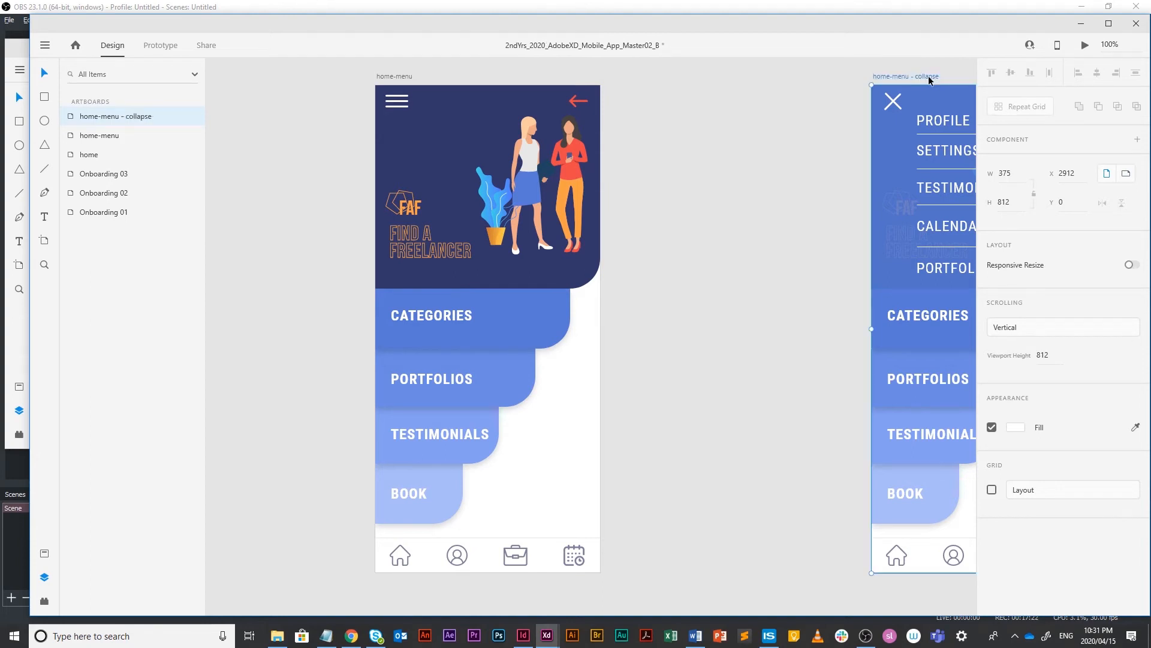
{"action": "left_click", "coordinate": [791, 214]}
Step: Duplicate the home-menu artboard and place the copy beyond the home-menu - collapse artboard
{"action": "left_click_drag", "start_coordinate": [780, 209], "coordinate": [427, 273]}
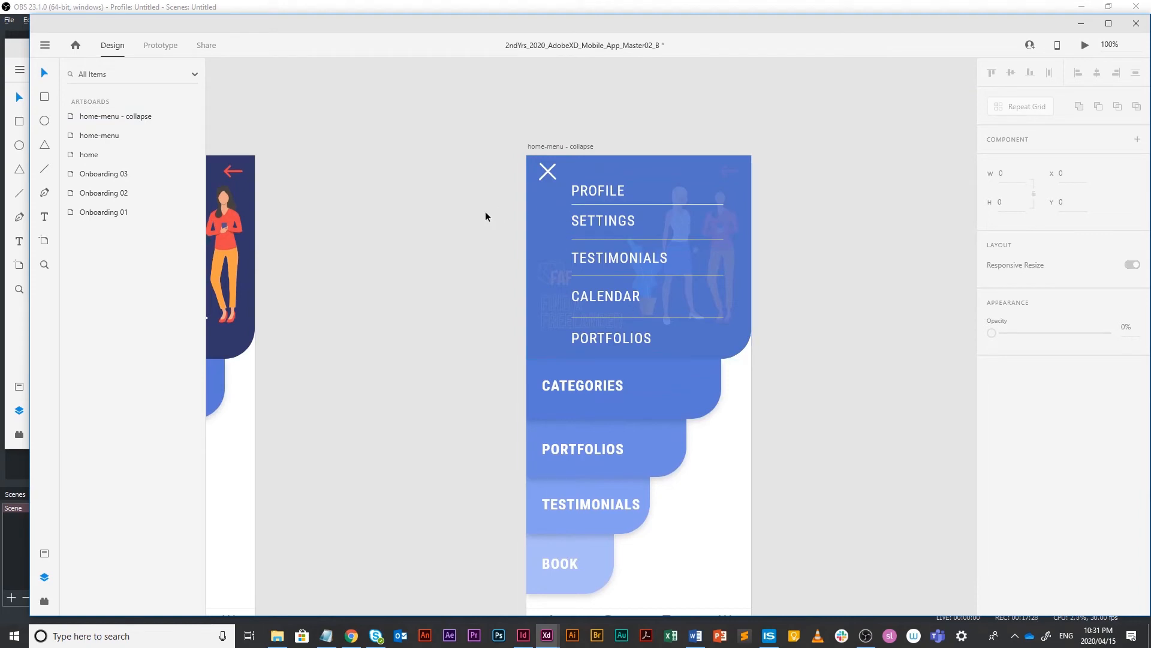
{"action": "scroll", "coordinate": [486, 211], "scroll_direction": "down", "scroll_amount": 2}
{"action": "left_click_drag", "start_coordinate": [480, 240], "coordinate": [537, 185]}
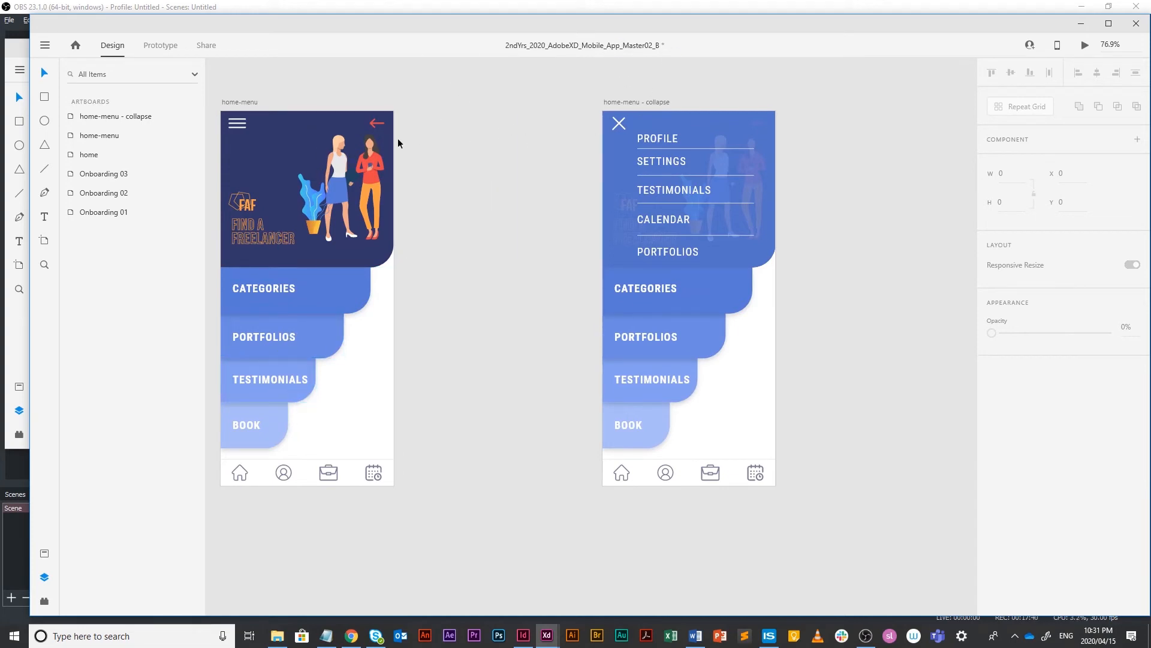
{"action": "left_click", "coordinate": [233, 103]}
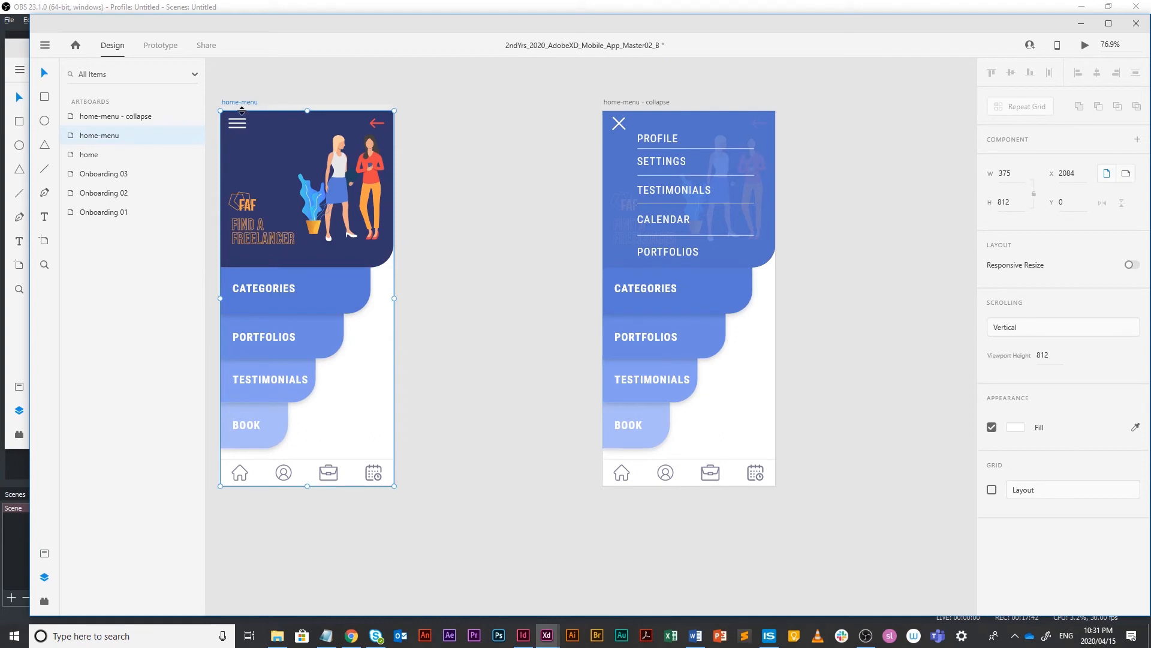
{"action": "left_click_drag", "start_coordinate": [245, 105], "coordinate": [885, 107]}
{"action": "key", "text": "ctrl+z"}
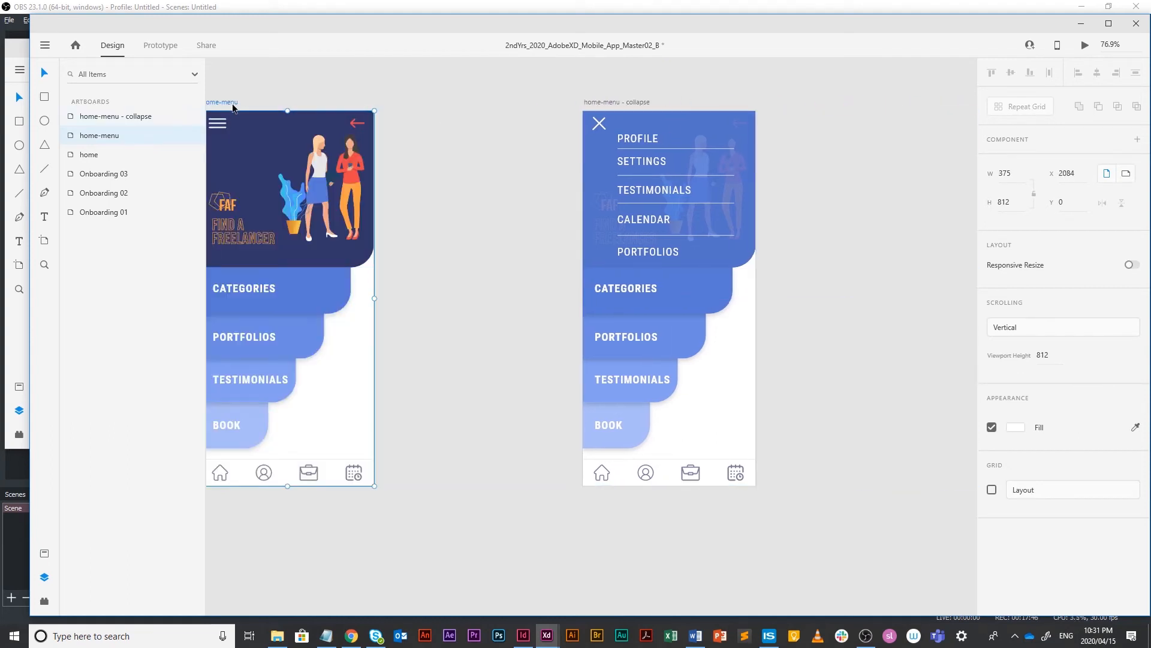
{"action": "left_click_drag", "start_coordinate": [297, 114], "coordinate": [875, 106]}
{"action": "left_click_drag", "start_coordinate": [911, 142], "coordinate": [612, 144]}
{"action": "left_click", "coordinate": [613, 131]}
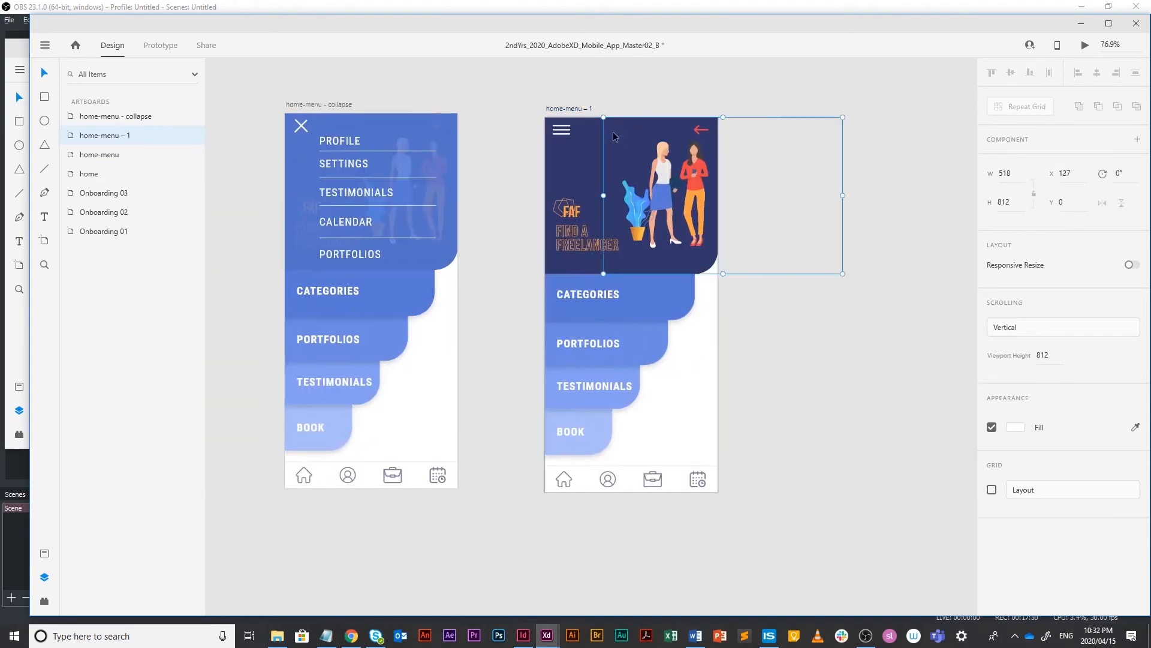
Step: Move the duplicated artboard slightly farther from home-menu - collapse and rename it "categories"
{"action": "left_click", "coordinate": [579, 111]}
{"action": "left_click_drag", "start_coordinate": [569, 110], "coordinate": [597, 111]}
{"action": "double_click", "coordinate": [600, 108]}
{"action": "type", "text": "ca"}
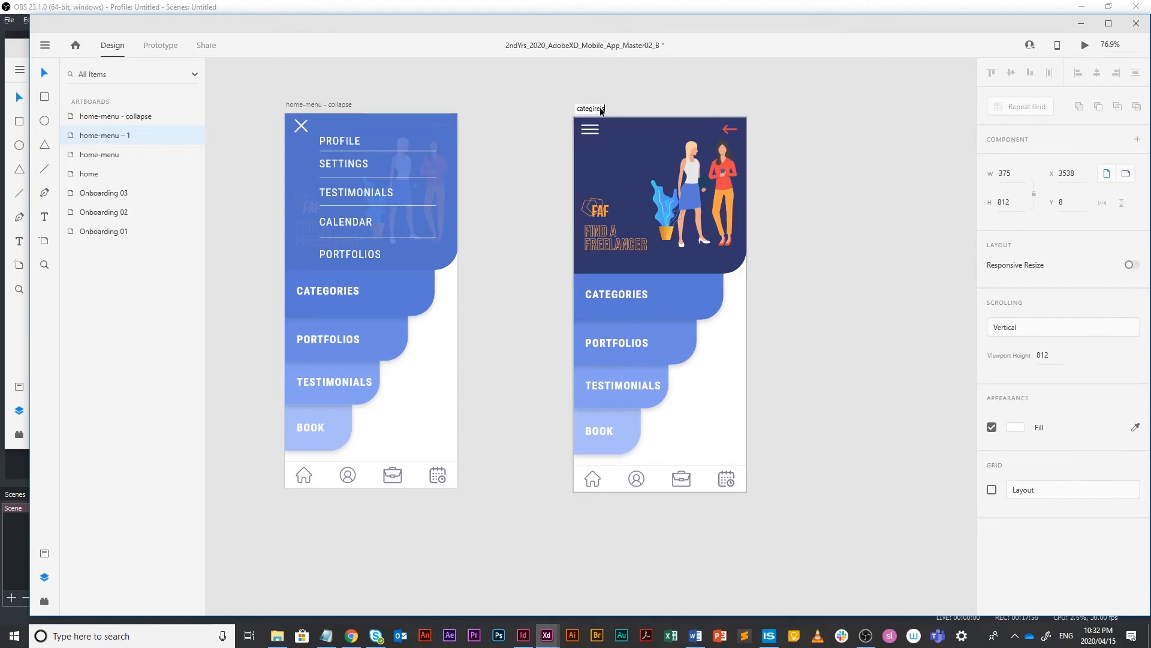
{"action": "type", "text": "tegories"}
{"action": "key", "text": "Return"}
{"action": "left_click", "coordinate": [752, 233]}
{"action": "left_click", "coordinate": [725, 231]}
{"action": "left_click", "coordinate": [822, 218]}
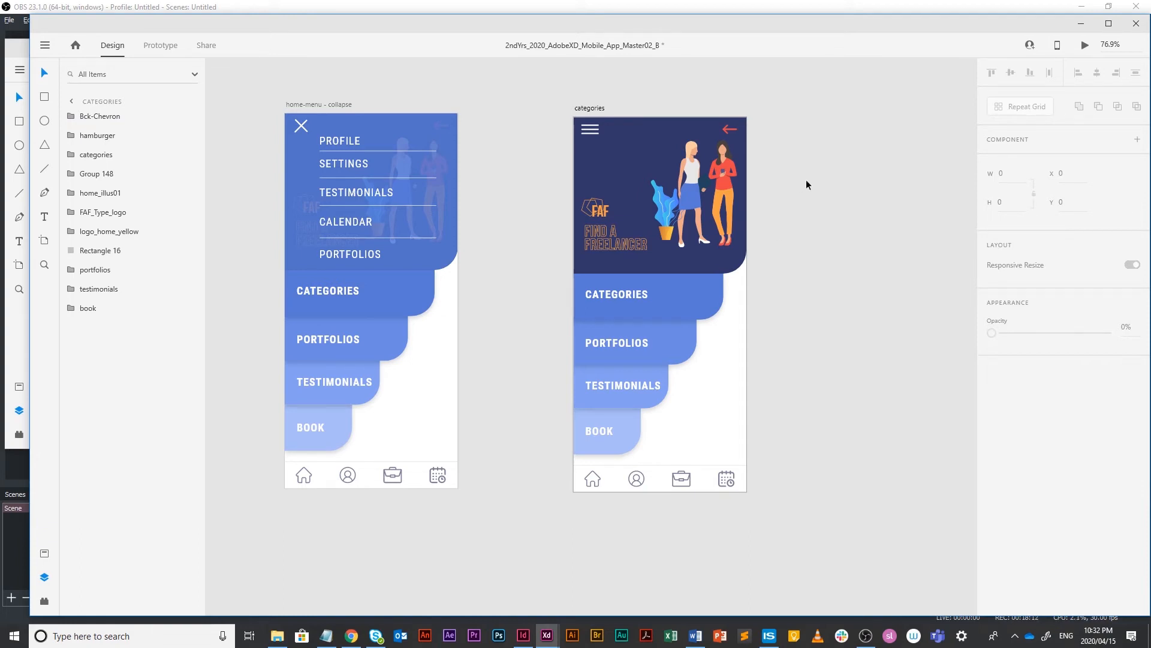
Step: On the categories artboard, move the dark header background and both logo elements up and remove the two-women illustration
{"action": "left_click", "coordinate": [626, 243]}
{"action": "left_click", "coordinate": [601, 209], "text": "shift"}
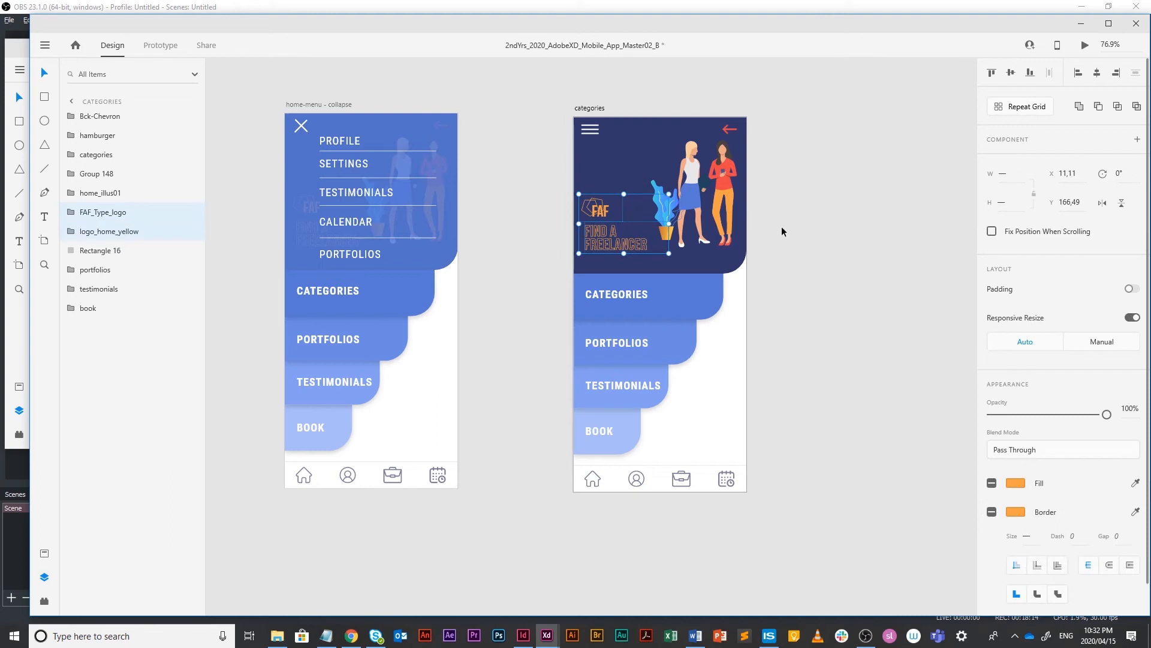
{"action": "left_click", "coordinate": [731, 225], "text": "shift"}
{"action": "left_click", "coordinate": [849, 234]}
{"action": "left_click", "coordinate": [618, 240]}
{"action": "left_click", "coordinate": [597, 210], "text": "shift"}
{"action": "left_click", "coordinate": [726, 204], "text": "shift"}
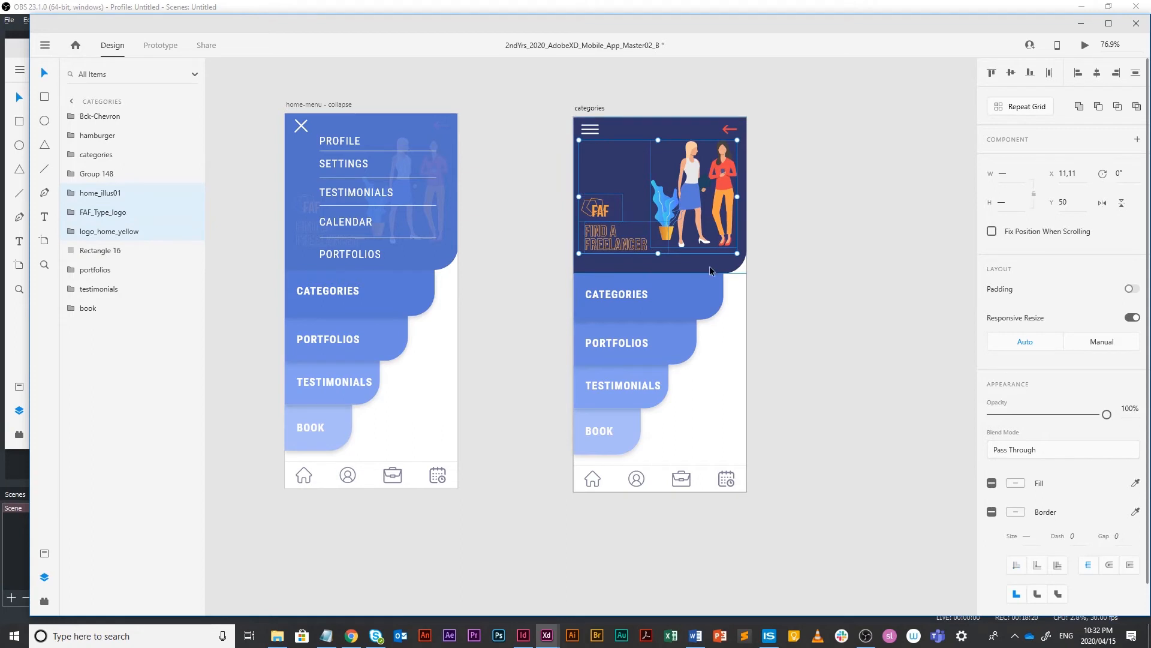
{"action": "left_click", "coordinate": [683, 268], "text": "shift"}
{"action": "left_click_drag", "start_coordinate": [685, 268], "coordinate": [685, 226]}
{"action": "key", "text": "ctrl+z"}
{"action": "key", "text": "ctrl+z"}
{"action": "key", "text": "ctrl+z"}
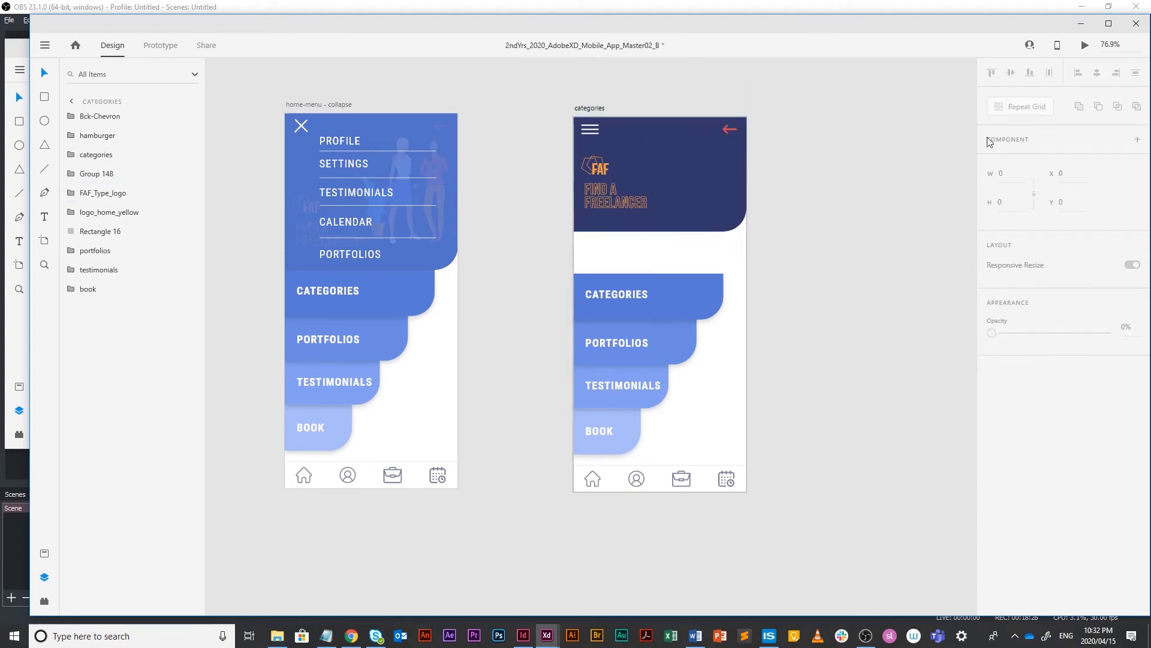
{"action": "left_click", "coordinate": [922, 134]}
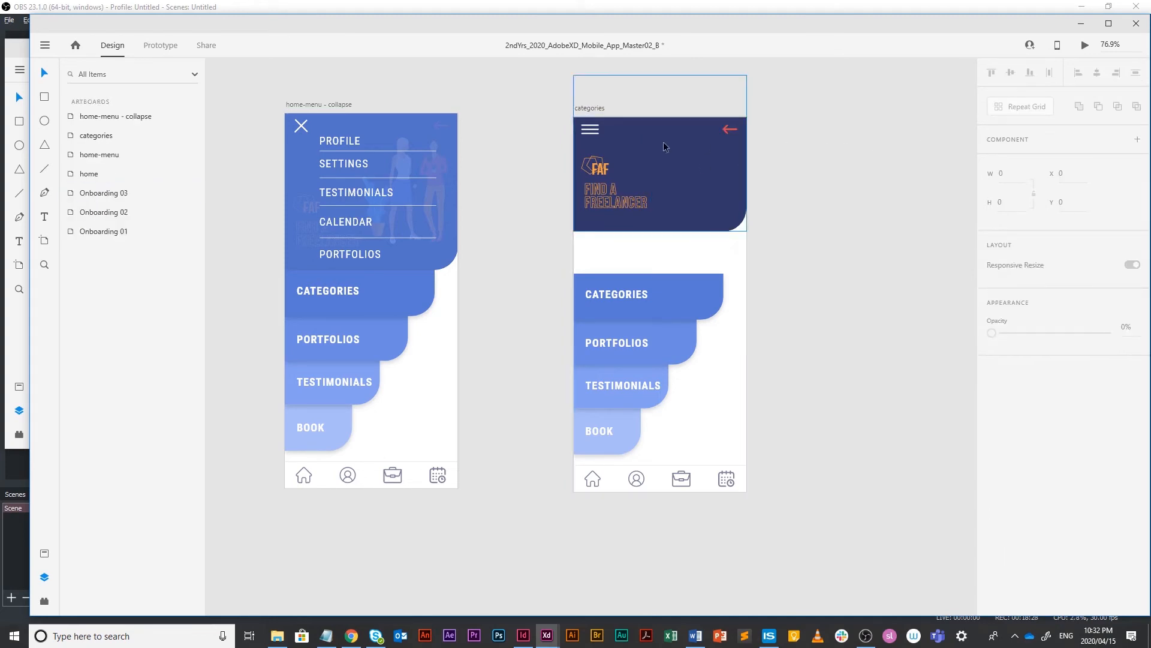
Step: Move the FAF logo, the Find a Freelancer lettering and the dark header background slightly farther up together
{"action": "left_click", "coordinate": [609, 206]}
{"action": "left_click", "coordinate": [601, 170], "text": "shift"}
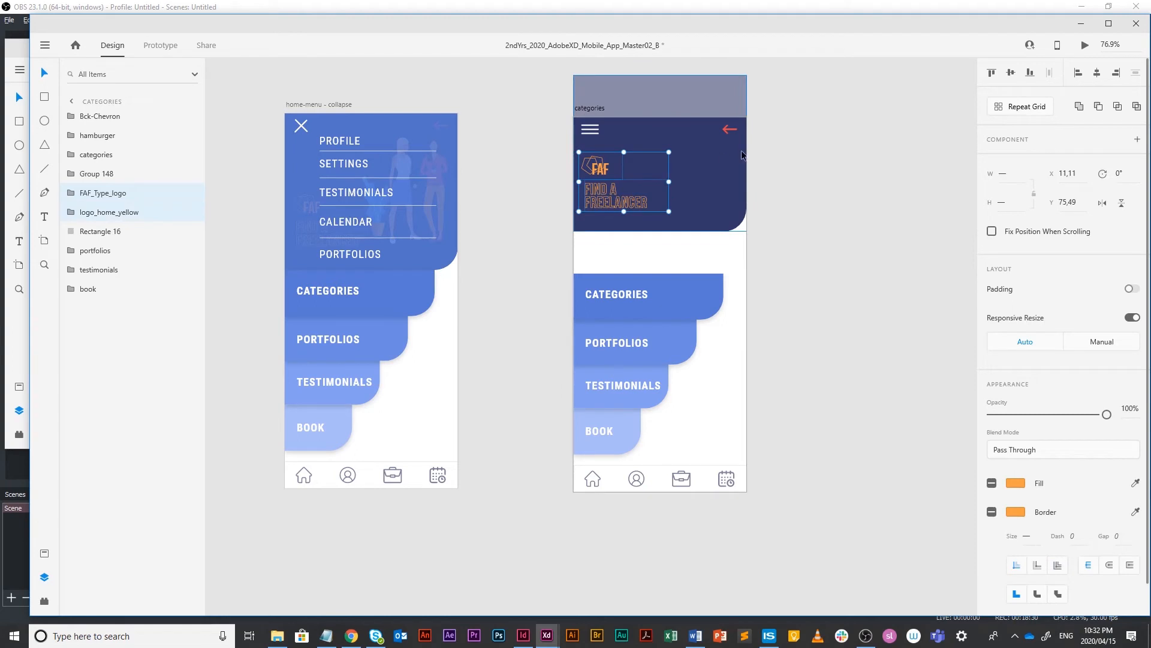
{"action": "left_click", "coordinate": [729, 201], "text": "shift"}
{"action": "left_click_drag", "start_coordinate": [729, 201], "coordinate": [728, 188]}
{"action": "left_click", "coordinate": [808, 188]}
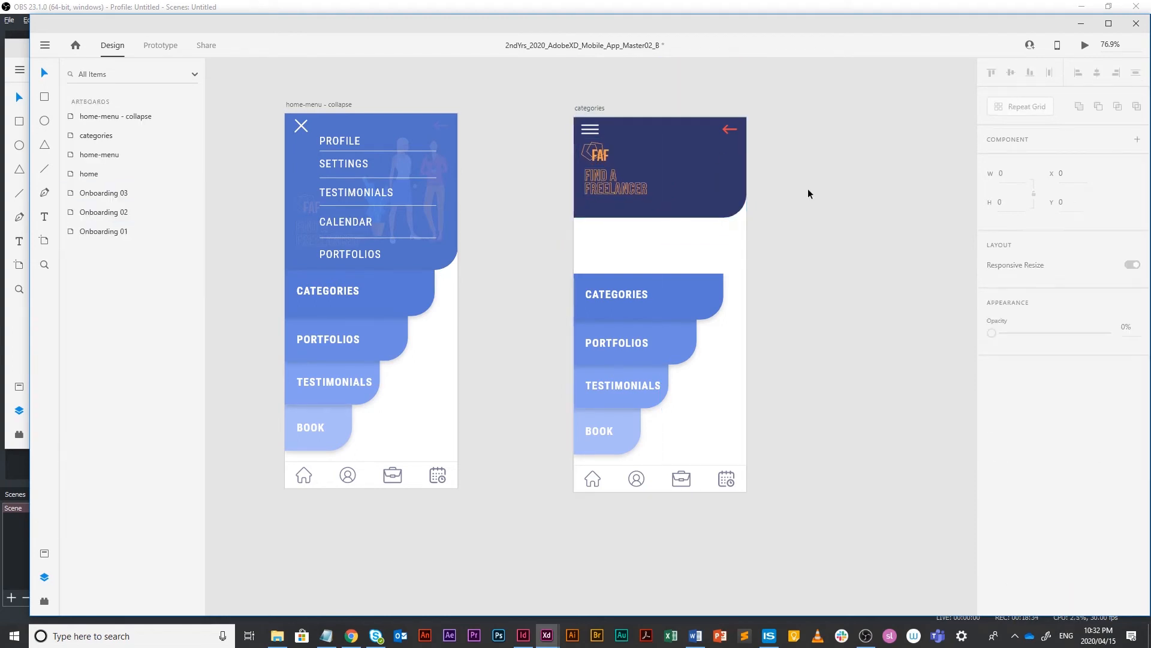
Step: Extend the Categories panel's rectangle upward to meet the shortened header, making it 221 high
{"action": "left_click", "coordinate": [722, 289]}
{"action": "double_click", "coordinate": [706, 286]}
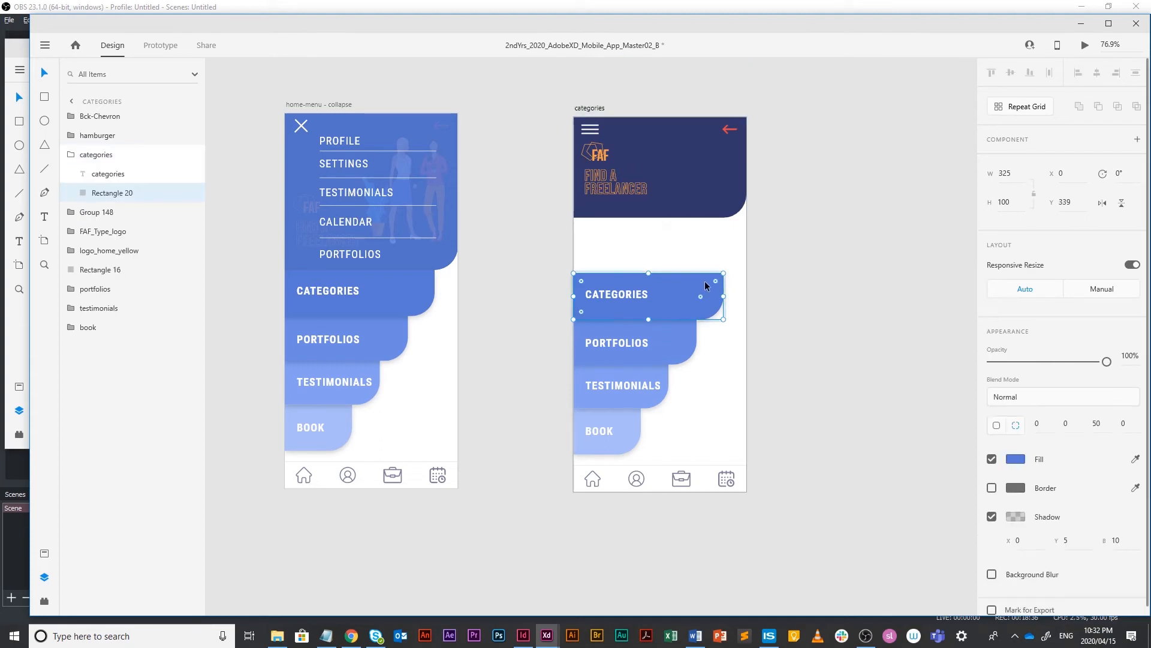
{"action": "left_click_drag", "start_coordinate": [649, 273], "coordinate": [658, 216]}
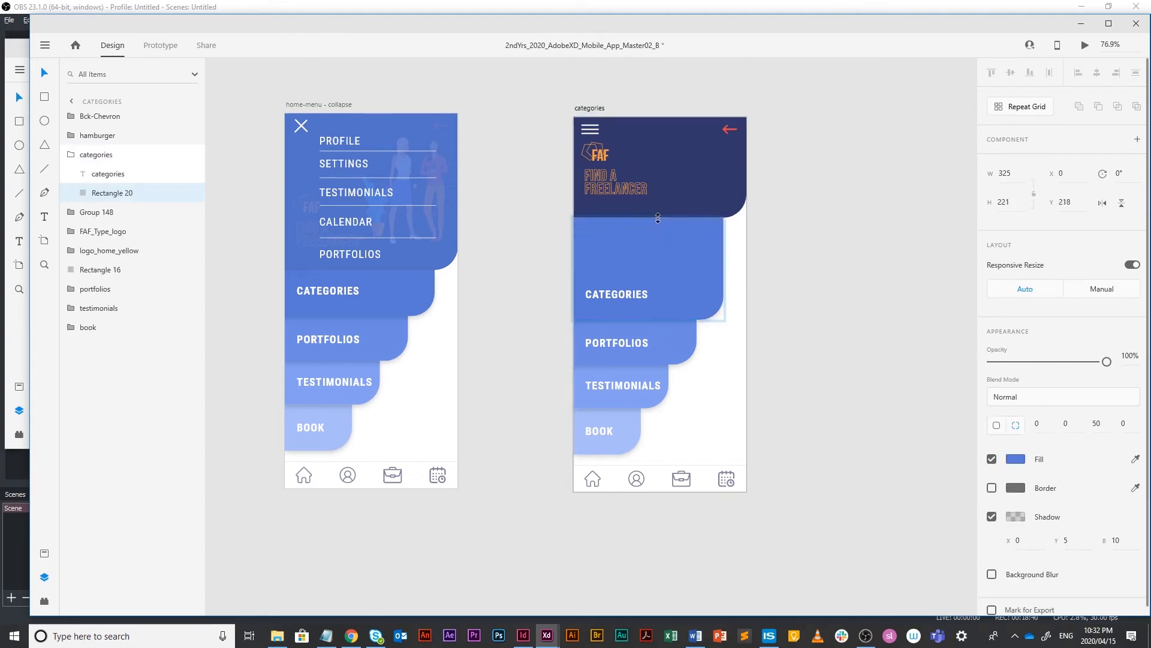
{"action": "left_click", "coordinate": [849, 222]}
Step: Move the CATEGORIES heading to the upper end of its enlarged panel, at Y 228
{"action": "left_click", "coordinate": [632, 307]}
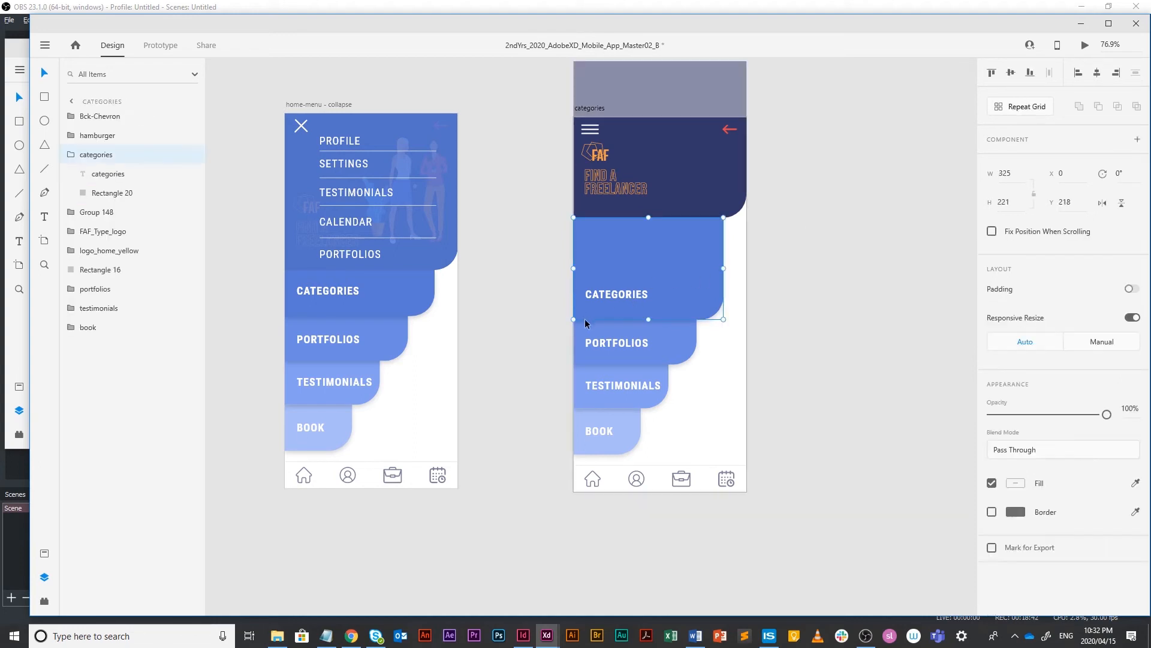
{"action": "double_click", "coordinate": [630, 295]}
{"action": "left_click_drag", "start_coordinate": [630, 295], "coordinate": [653, 228]}
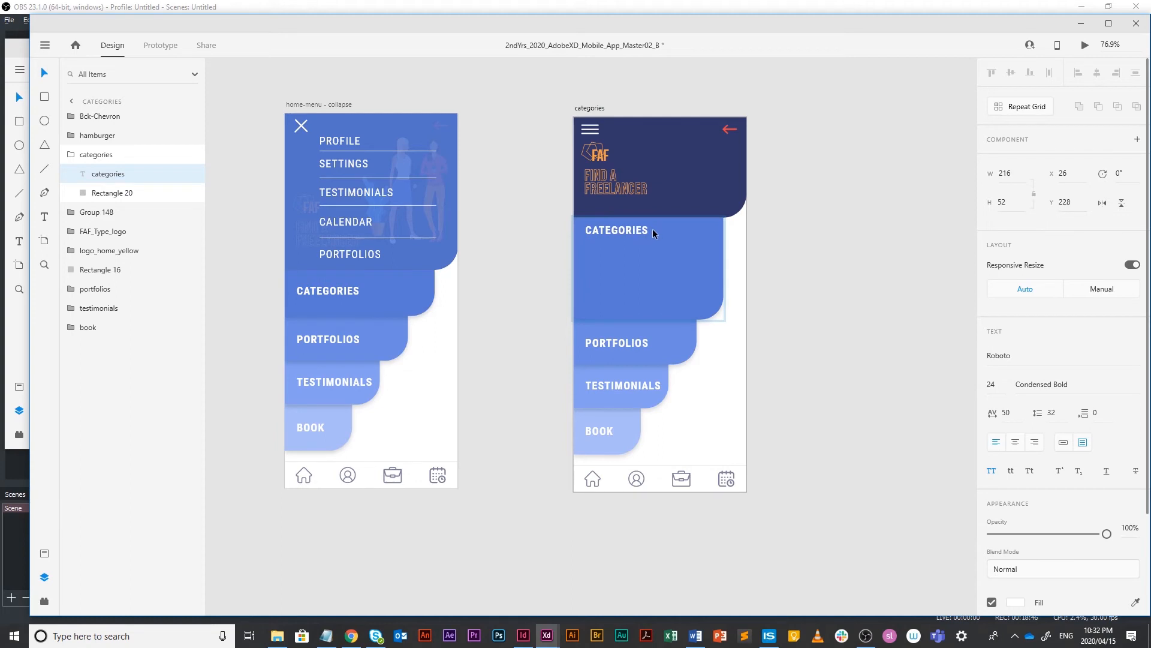
Step: Add a text box about 241 wide at the Categories panel's edge reading "graphic designers"
{"action": "scroll", "coordinate": [765, 264], "scroll_direction": "up", "scroll_amount": 5}
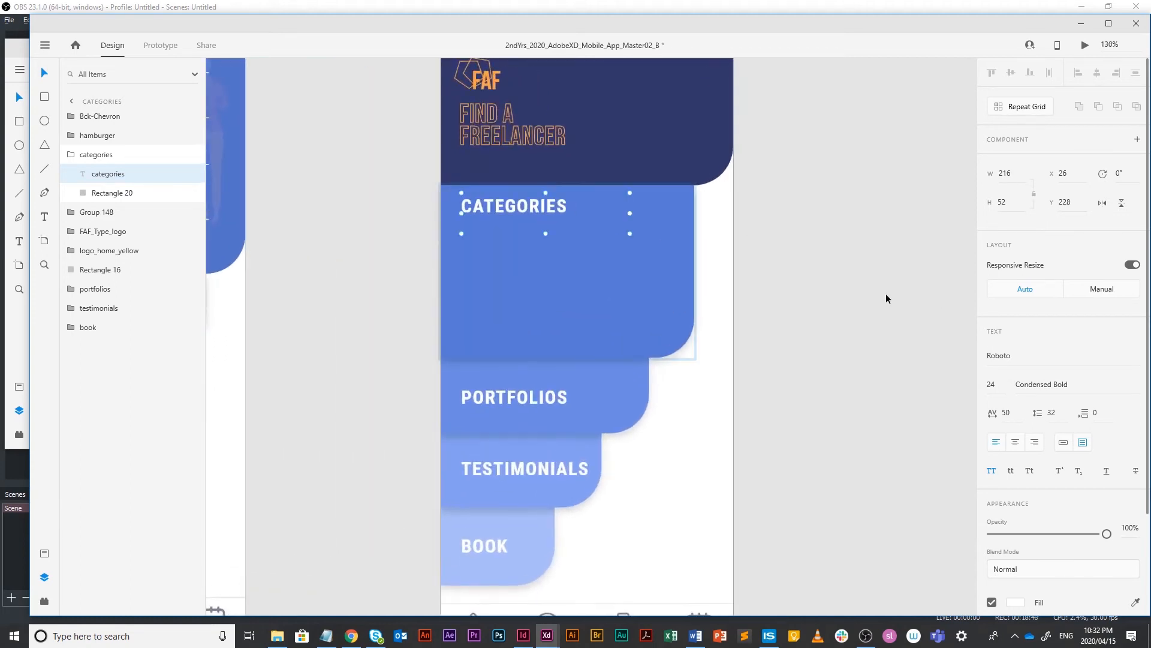
{"action": "scroll", "coordinate": [880, 255], "scroll_direction": "down", "scroll_amount": 1}
{"action": "left_click", "coordinate": [815, 189]}
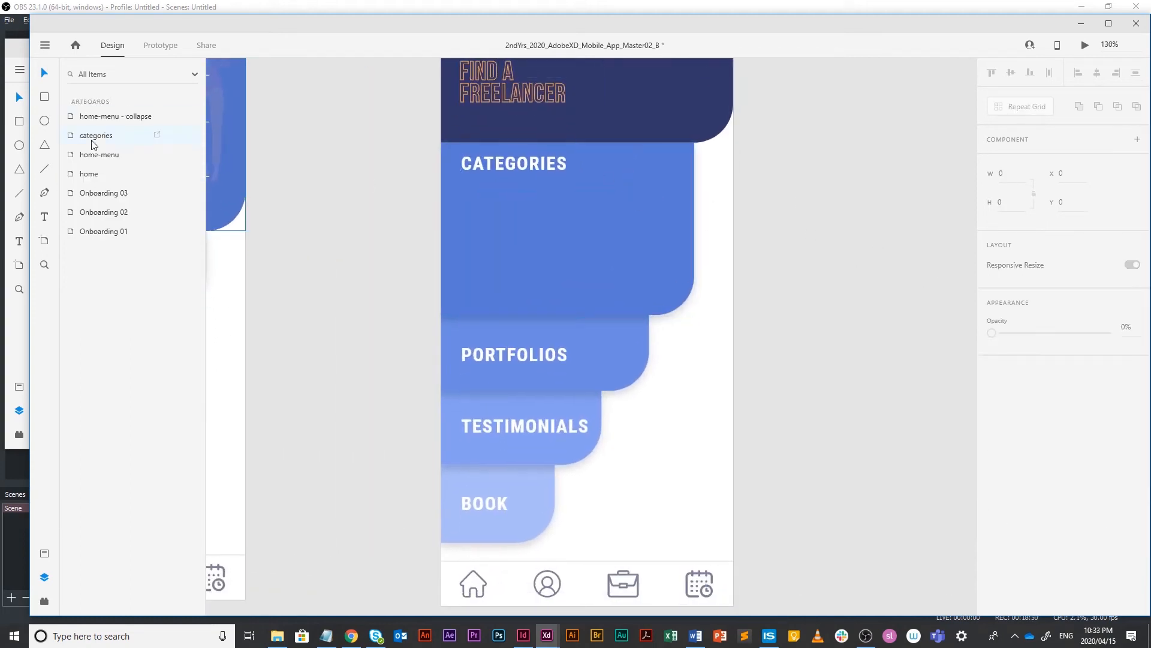
{"action": "left_click", "coordinate": [48, 219]}
{"action": "left_click_drag", "start_coordinate": [796, 255], "coordinate": [610, 235]}
{"action": "type", "text": "graphic designers"}
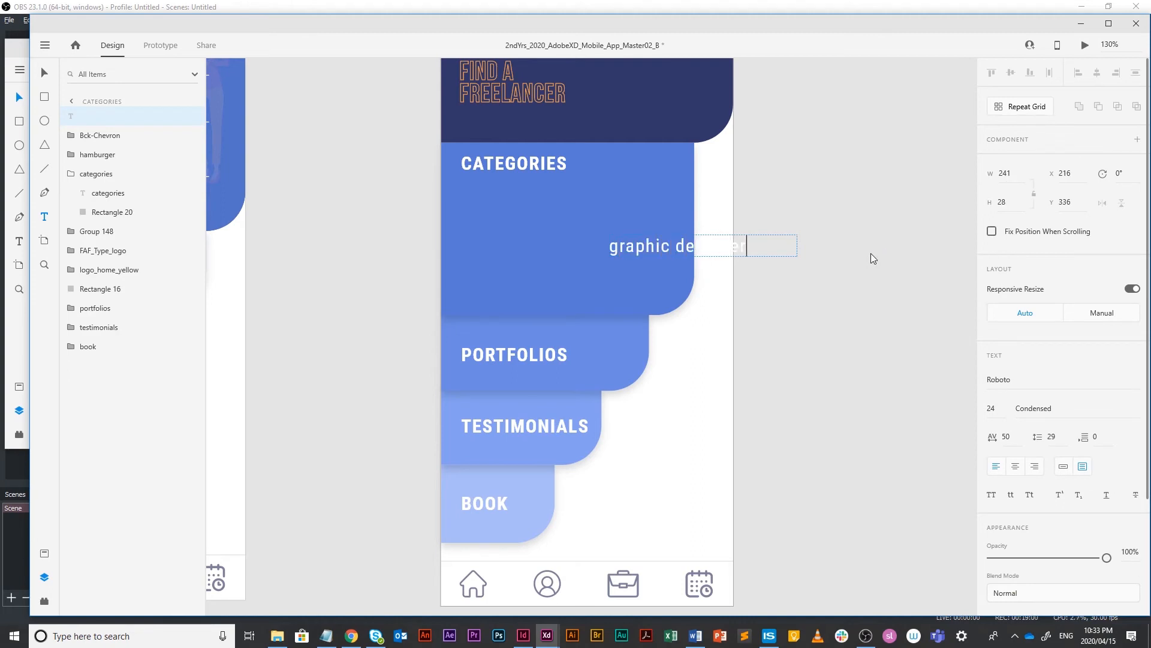
Step: Format the graphic designers text at size 18 in uppercase with character spacing 100
{"action": "key", "text": "ctrl+a"}
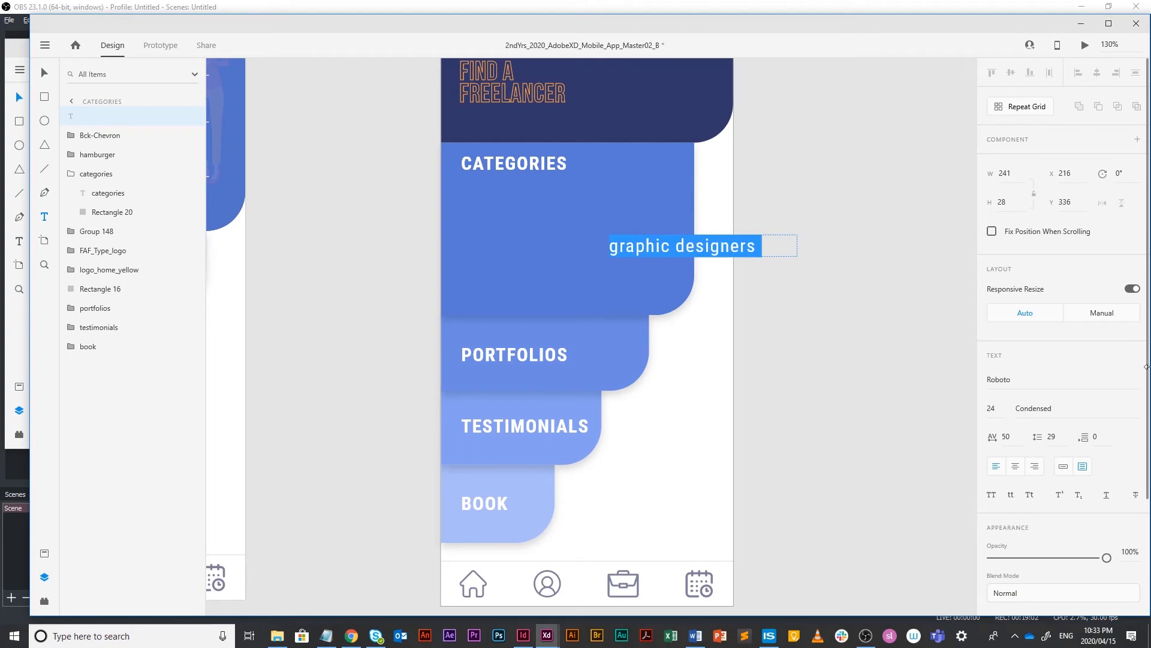
{"action": "left_click", "coordinate": [996, 410]}
{"action": "type", "text": "1"}
{"action": "key", "text": "Tab"}
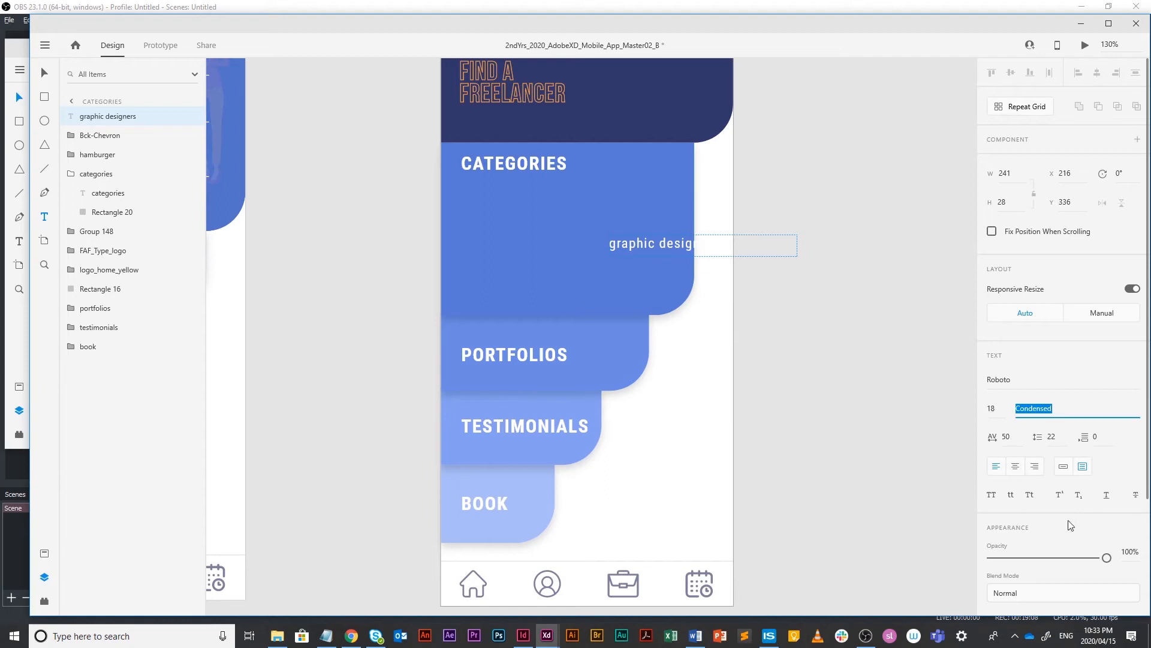
{"action": "left_click", "coordinate": [992, 495]}
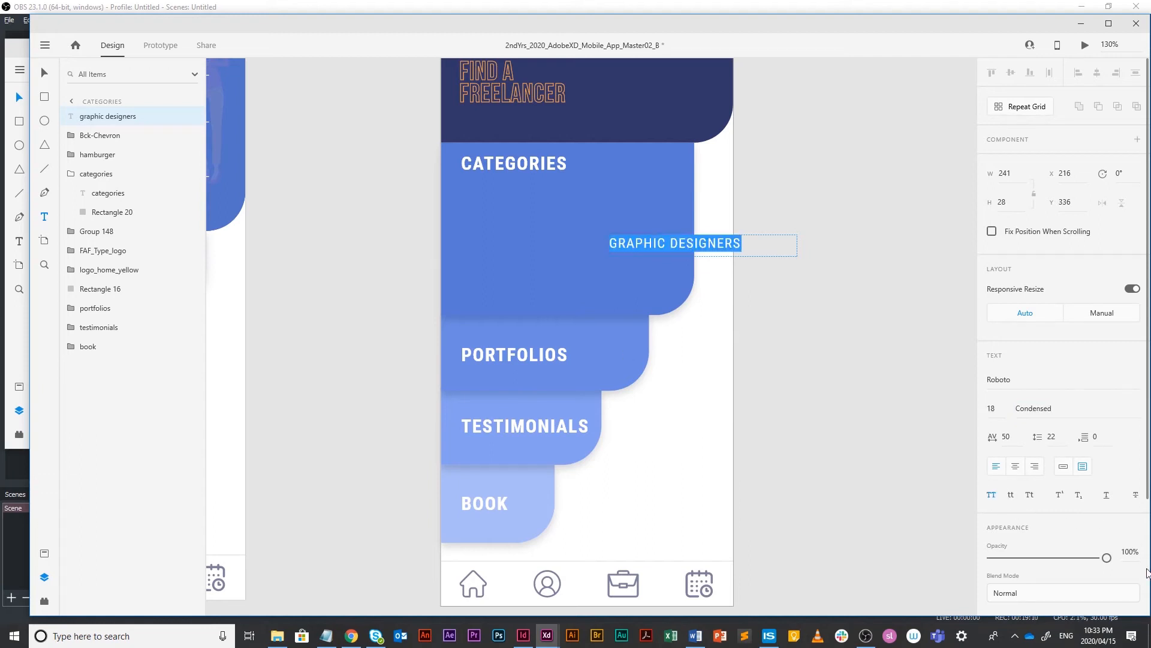
{"action": "left_click", "coordinate": [1007, 437]}
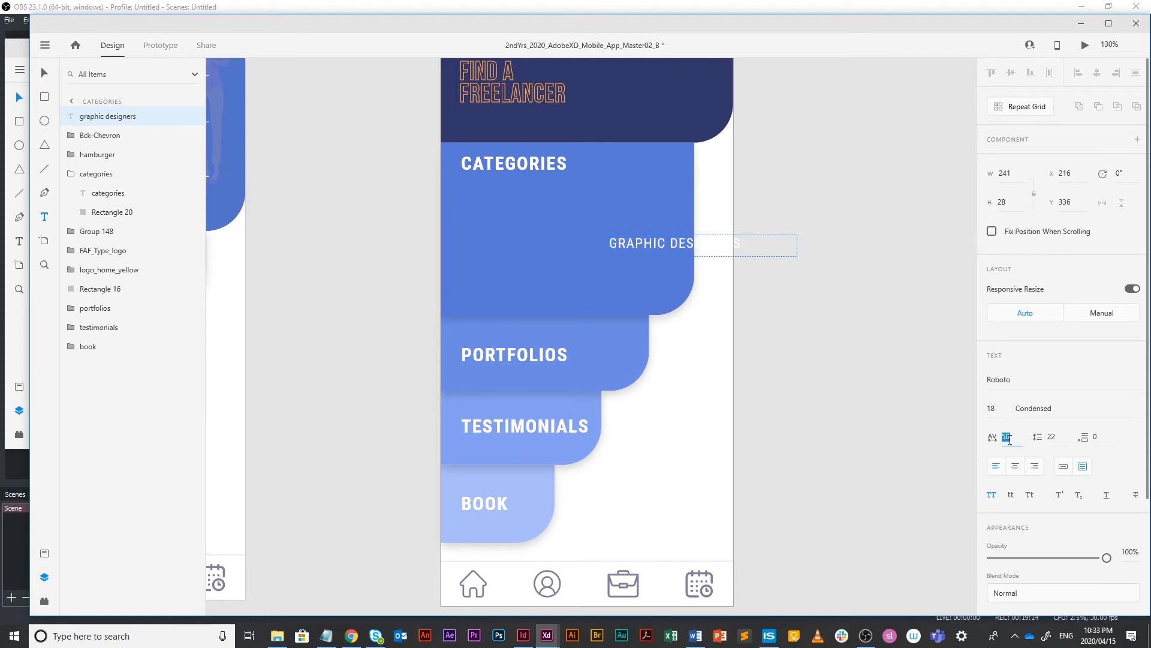
{"action": "type", "text": "100"}
{"action": "key", "text": "Return"}
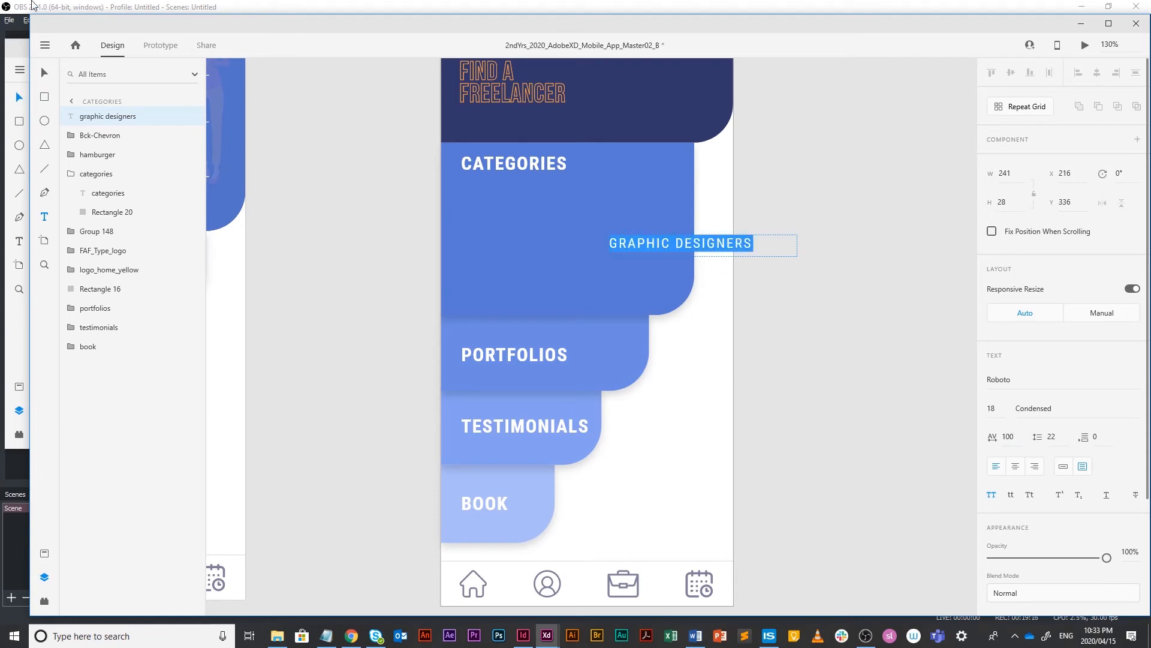
Step: Place the graphic designers text indented under the CATEGORIES heading, duplicate it below and change the copy to "DIGITAL DESIGNERS"
{"action": "key", "text": "Escape"}
{"action": "left_click_drag", "start_coordinate": [672, 247], "coordinate": [555, 213]}
{"action": "key", "text": "t"}
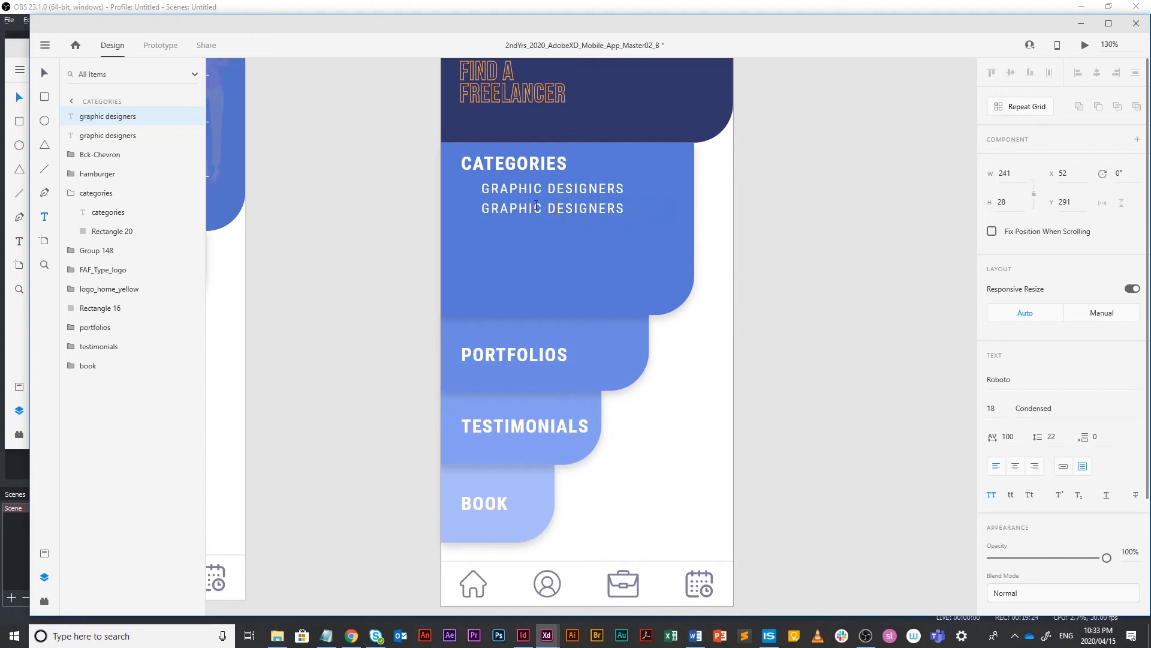
{"action": "double_click", "coordinate": [540, 205]}
{"action": "type", "text": "DIG"}
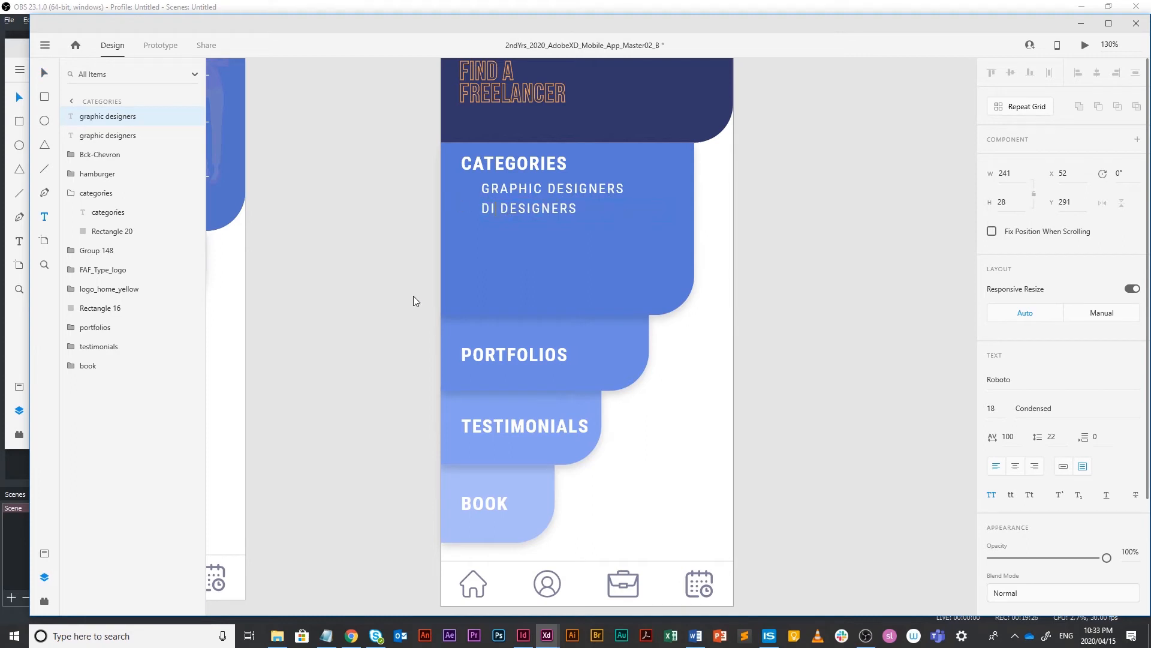
{"action": "type", "text": "ITAL"}
{"action": "key", "text": "Escape"}
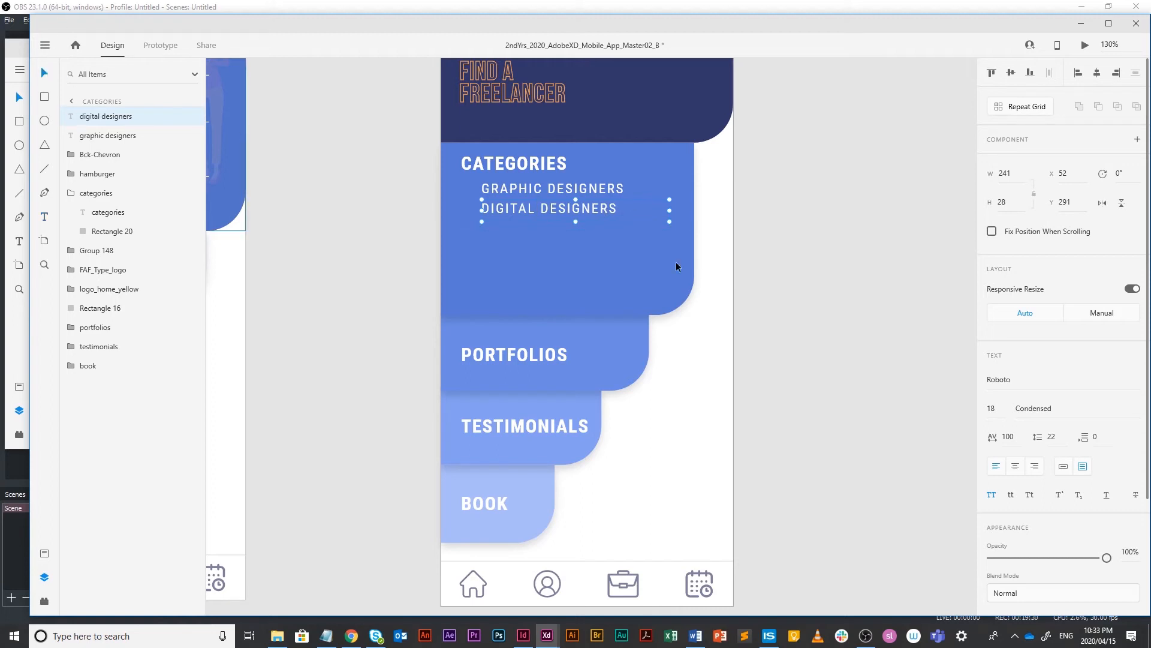
Step: Space DIGITAL DESIGNERS slightly lower, duplicate it beneath at Y 336 and change the copy to "UX DESIGNERS"
{"action": "left_click_drag", "start_coordinate": [606, 215], "coordinate": [460, 244]}
{"action": "left_click", "coordinate": [790, 230]}
{"action": "key", "text": "t"}
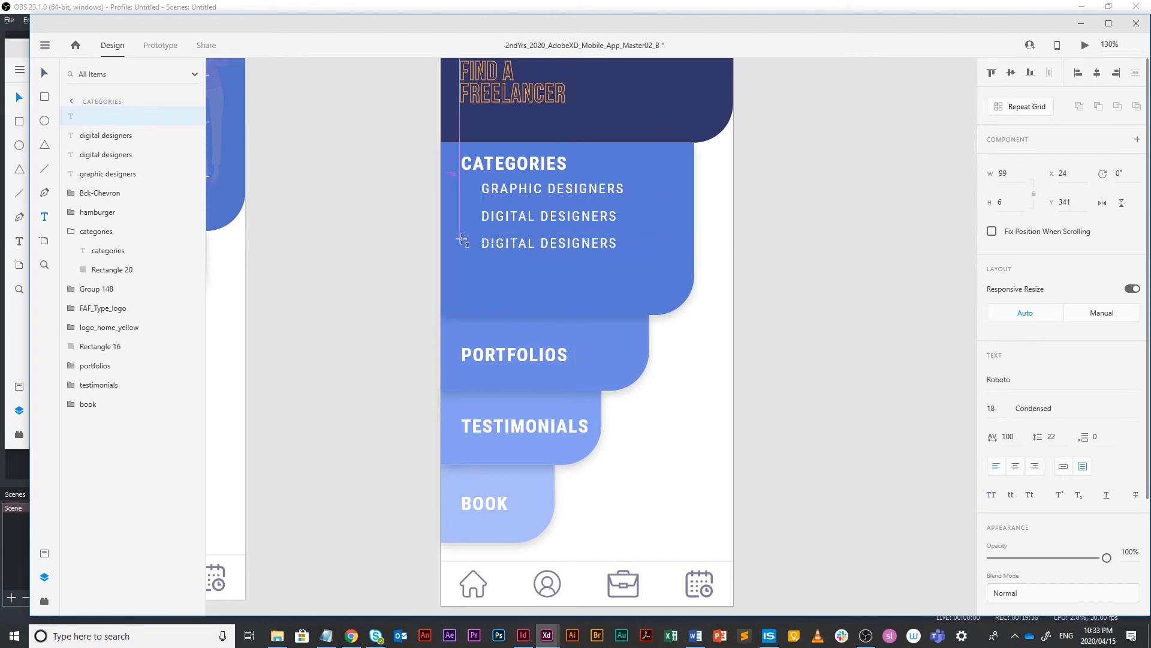
{"action": "left_click", "coordinate": [550, 243]}
{"action": "left_click_drag", "start_coordinate": [533, 242], "coordinate": [481, 237]}
{"action": "left_click", "coordinate": [527, 244]}
{"action": "double_click", "coordinate": [543, 243]}
{"action": "left_click", "coordinate": [538, 242]}
{"action": "key", "text": "BackSpace"}
{"action": "key", "text": "BackSpace"}
{"action": "key", "text": "BackSpace"}
{"action": "key", "text": "BackSpace"}
{"action": "key", "text": "BackSpace"}
{"action": "key", "text": "BackSpace"}
{"action": "key", "text": "BackSpace"}
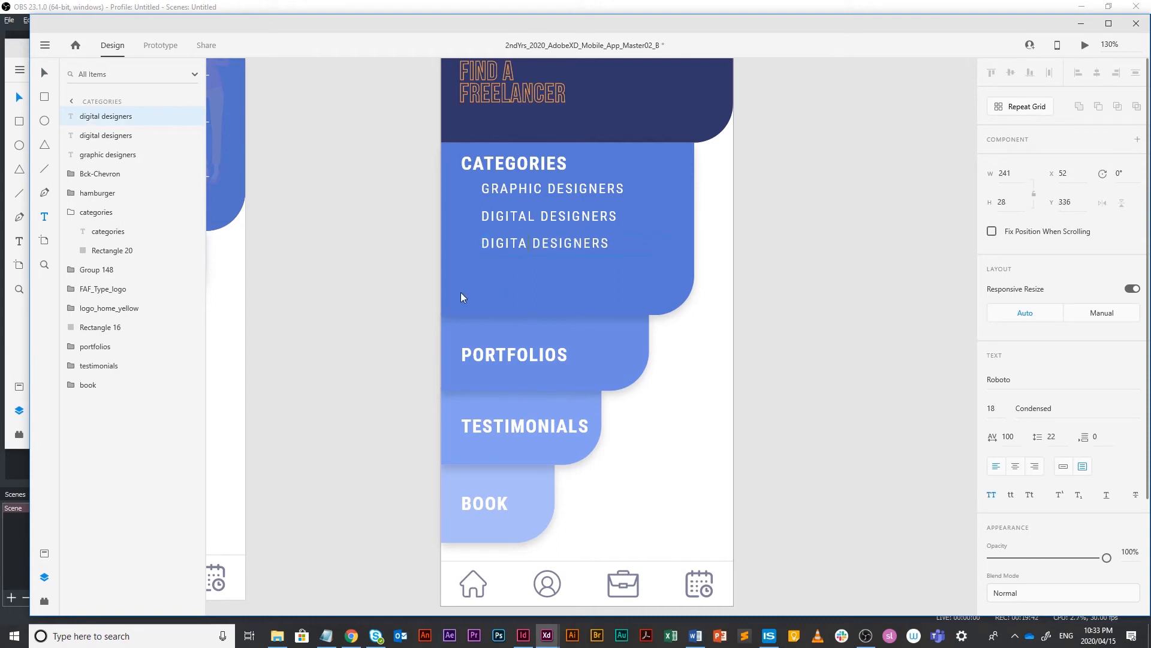
{"action": "type", "text": "UX"}
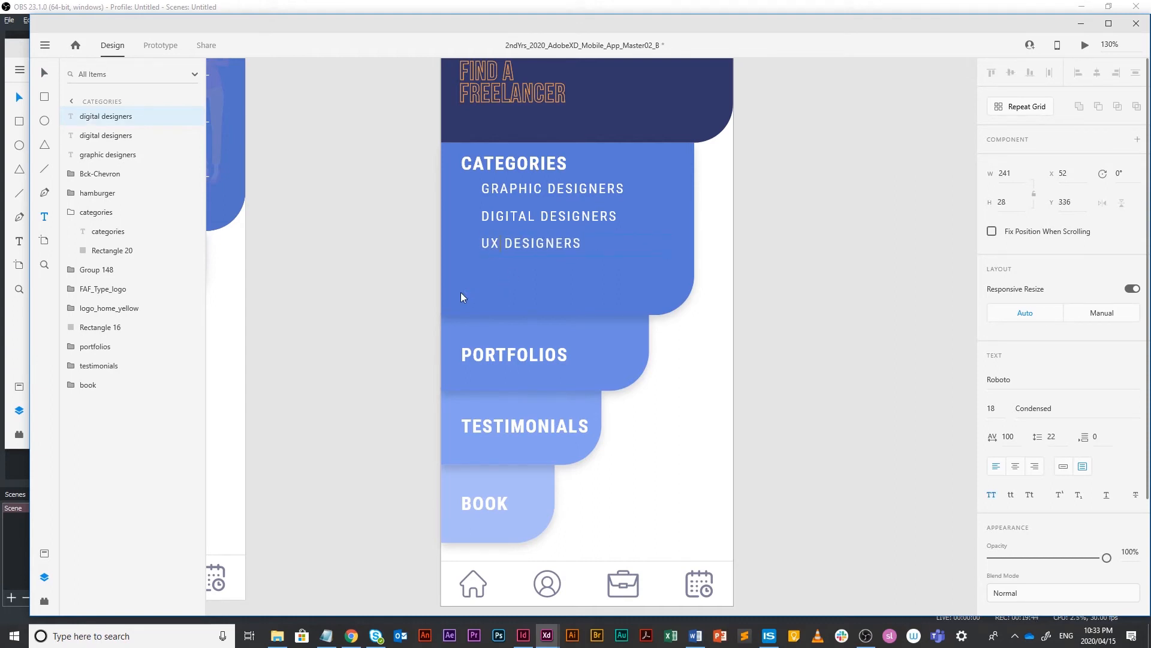
{"action": "key", "text": "Escape"}
Step: Duplicate the UX DESIGNERS line, place the copy below it at Y 371 and change its text to "copywriters"
{"action": "key", "text": "ctrl+d"}
{"action": "left_click_drag", "start_coordinate": [545, 253], "coordinate": [545, 271]}
{"action": "key", "text": "t"}
{"action": "left_click", "coordinate": [559, 276]}
{"action": "triple_click", "coordinate": [560, 277]}
{"action": "type", "text": "cop"}
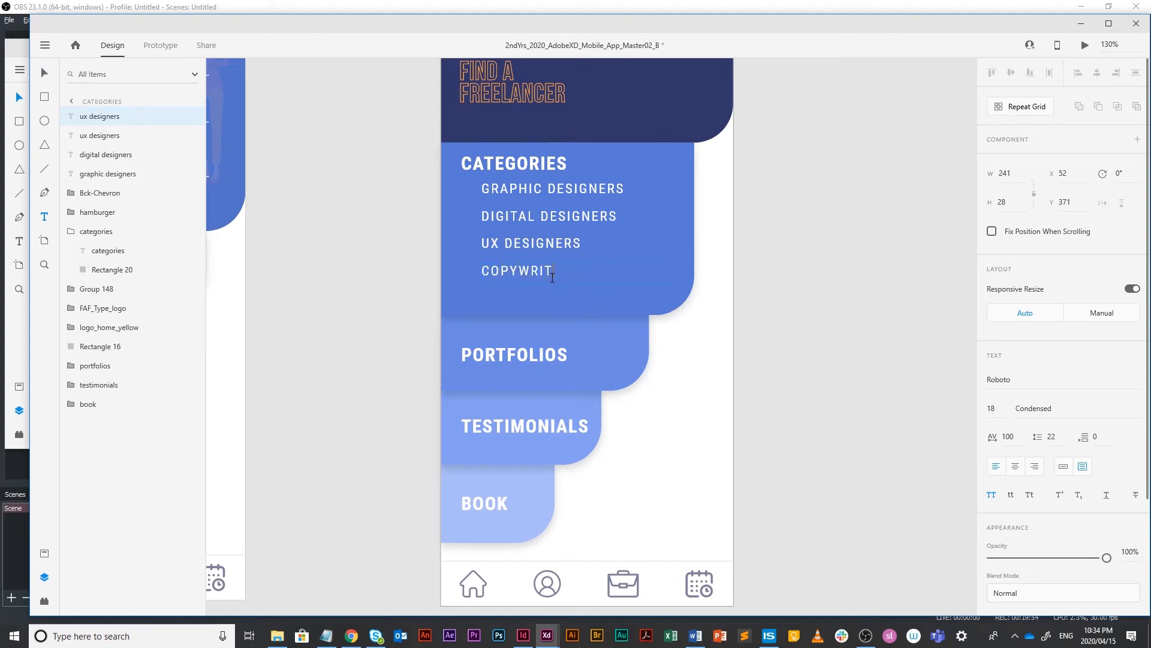
{"action": "type", "text": "ywriters"}
{"action": "key", "text": "Escape"}
Step: Duplicate the COPYWRITERS line below at Y 406 with equal spacing and change the copy to "ILLUSTRATORS"
{"action": "left_click_drag", "start_coordinate": [548, 272], "coordinate": [549, 300]}
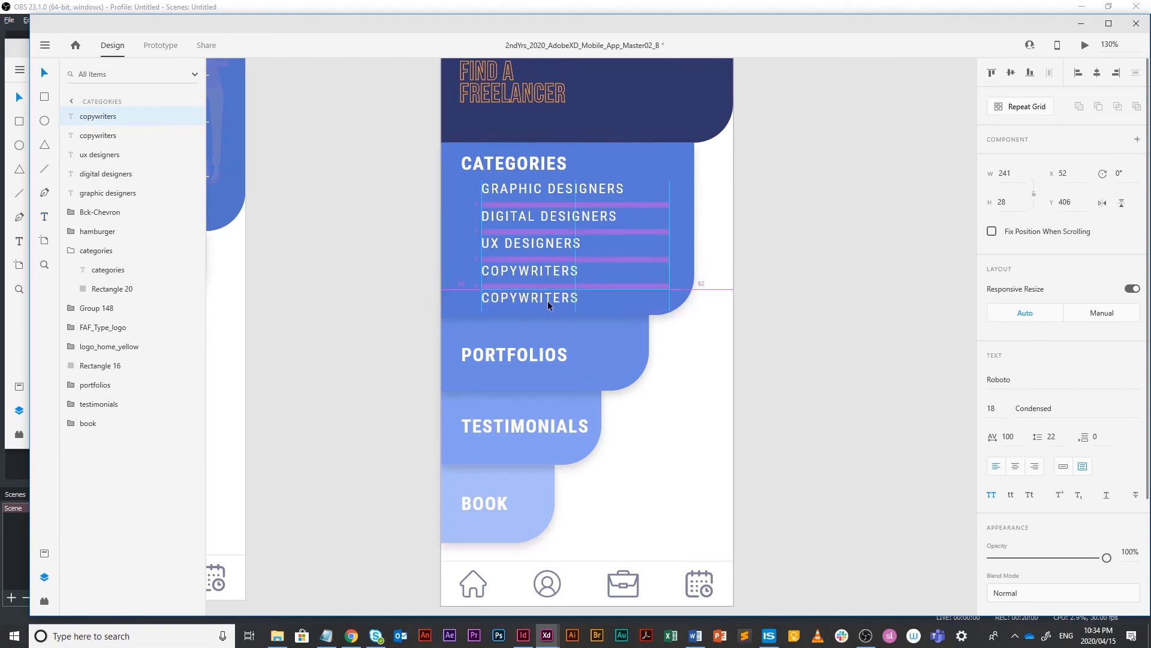
{"action": "double_click", "coordinate": [542, 298]}
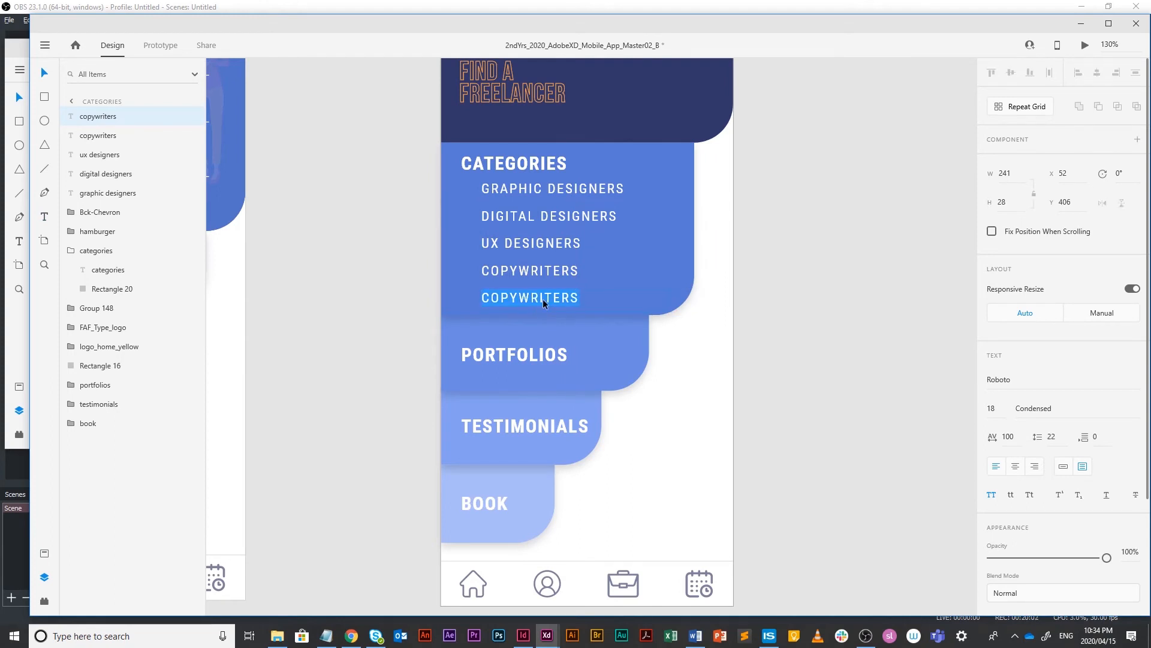
{"action": "type", "text": "ILLUSTRATORS"}
{"action": "key", "text": "Escape"}
{"action": "left_click", "coordinate": [798, 302]}
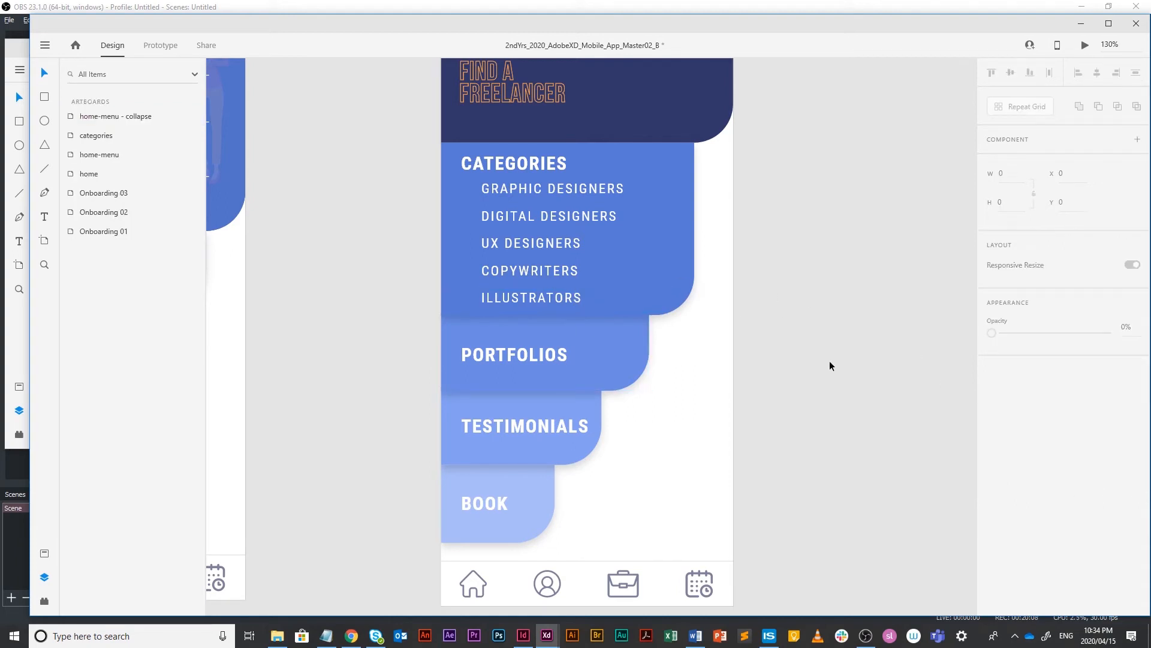
Step: In the prototype view, link the CATEGORIES text on the home-menu artboard to the categories artboard with a tap-triggered Auto-Animate
{"action": "scroll", "coordinate": [832, 361], "scroll_direction": "down", "scroll_amount": 5}
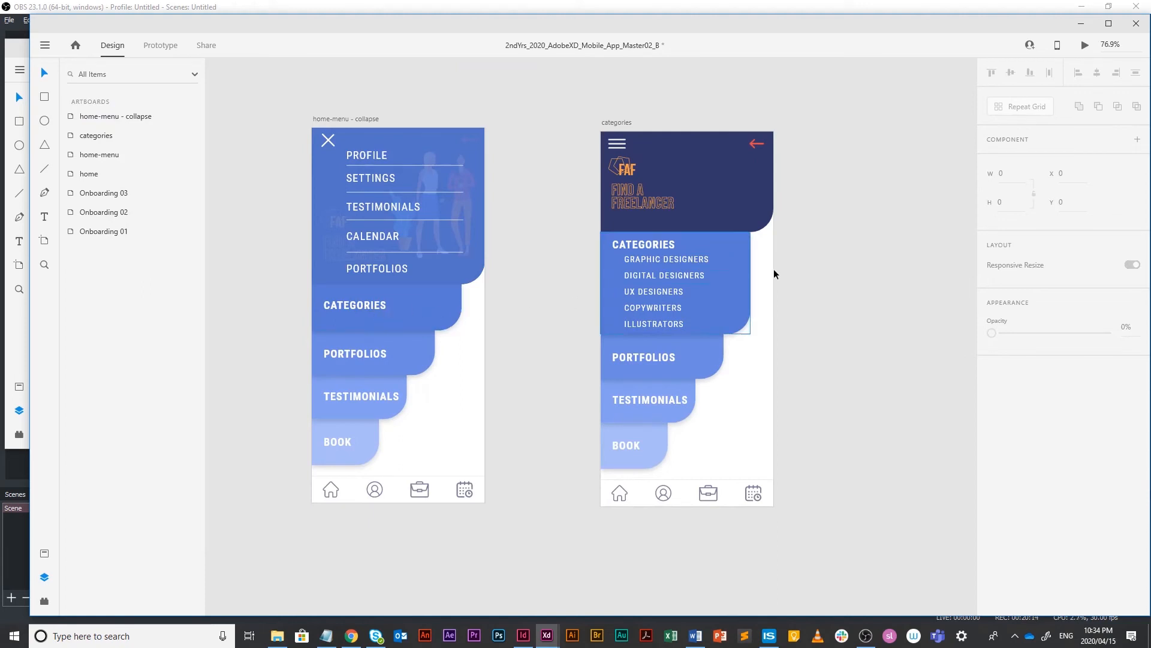
{"action": "scroll", "coordinate": [709, 275], "scroll_direction": "left", "scroll_amount": 5}
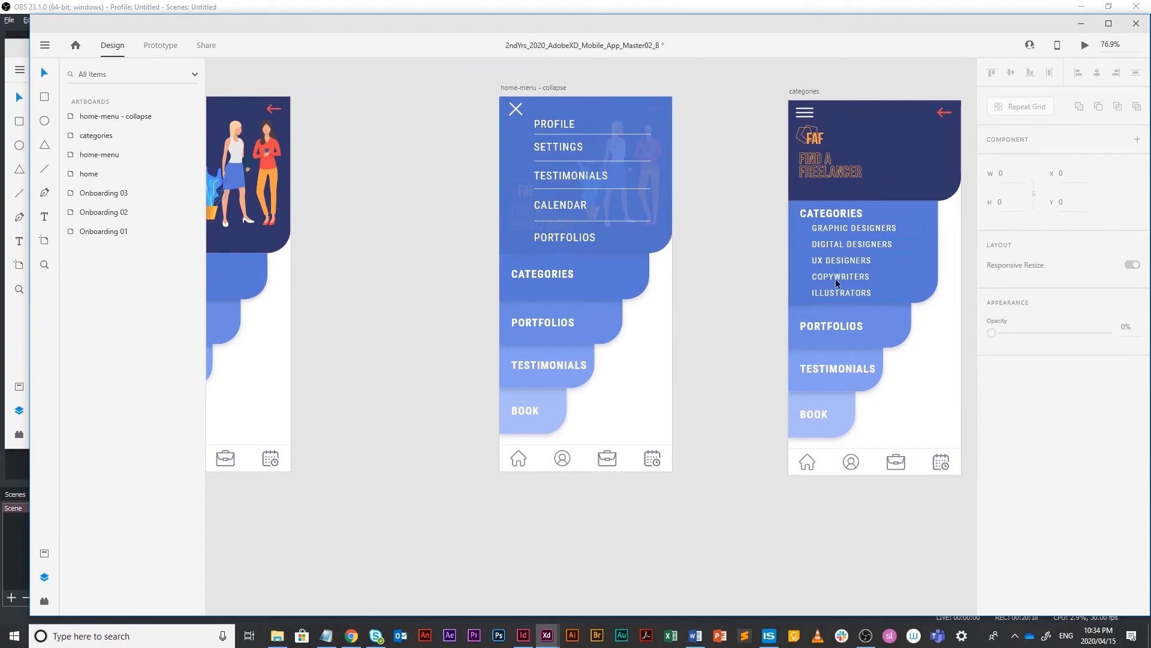
{"action": "left_click_drag", "start_coordinate": [691, 228], "coordinate": [933, 219]}
{"action": "left_click_drag", "start_coordinate": [536, 268], "coordinate": [561, 354]}
{"action": "scroll", "coordinate": [561, 354], "scroll_direction": "down", "scroll_amount": 2}
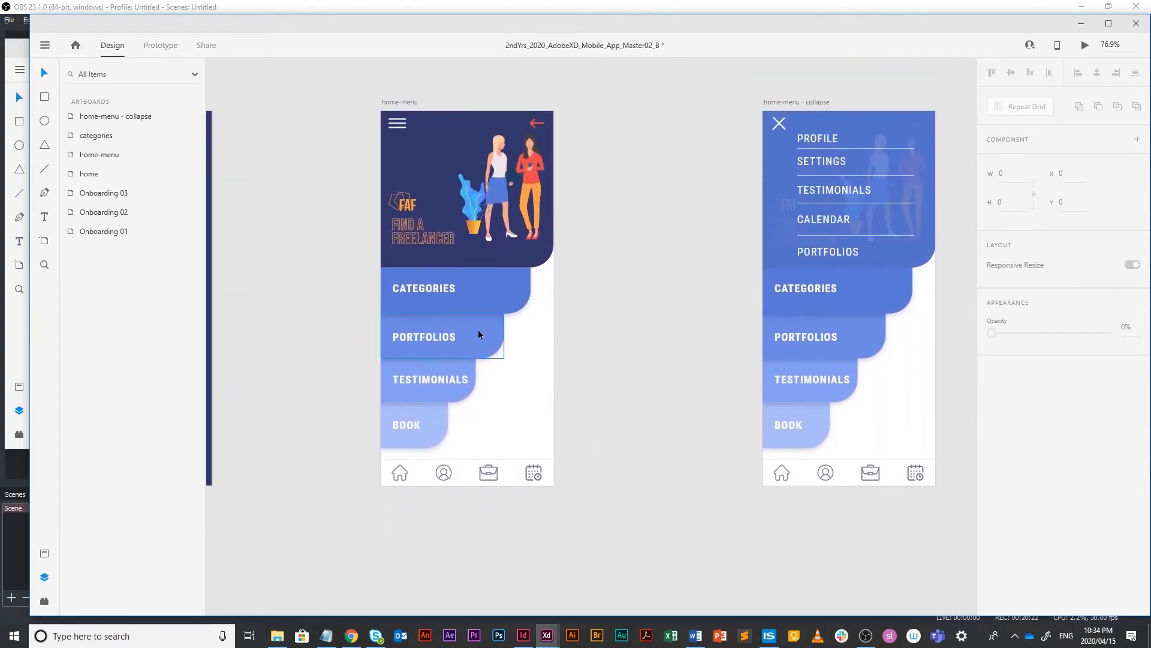
{"action": "left_click", "coordinate": [441, 285]}
{"action": "left_click", "coordinate": [160, 47]}
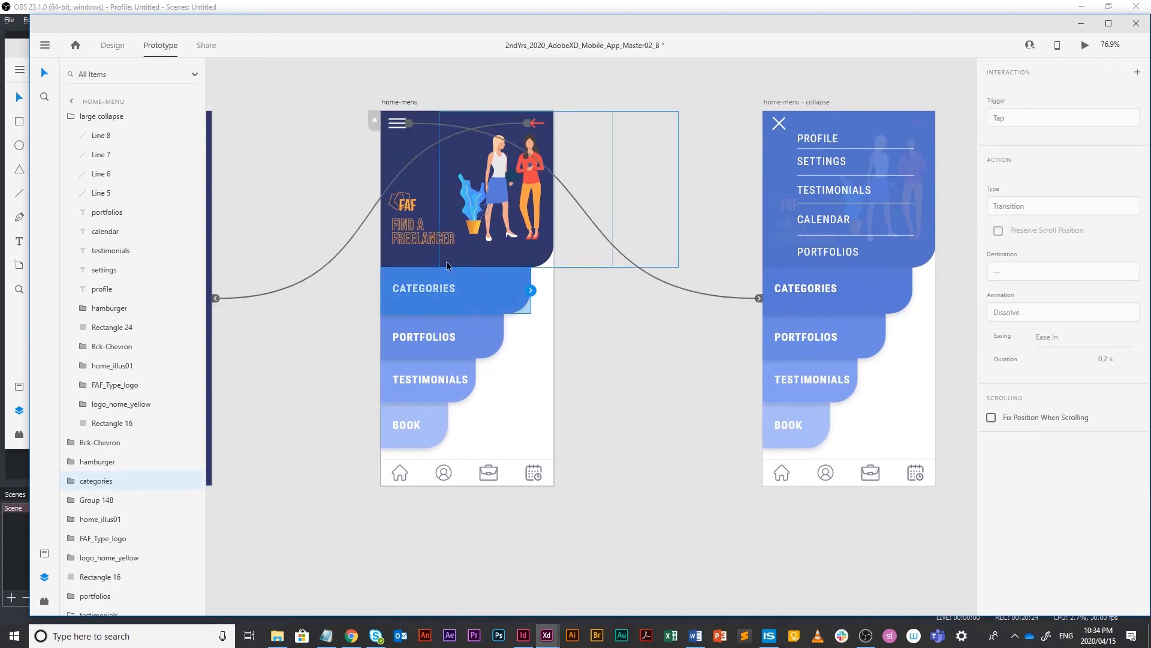
{"action": "left_click_drag", "start_coordinate": [605, 290], "coordinate": [506, 288]}
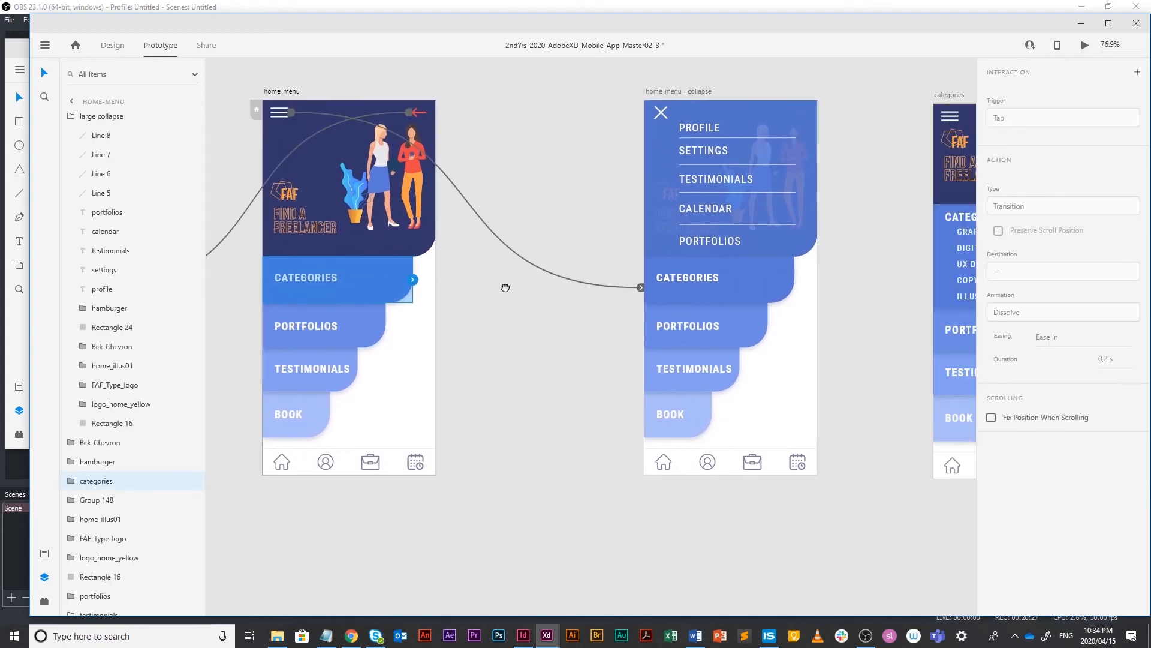
{"action": "double_click", "coordinate": [320, 277]}
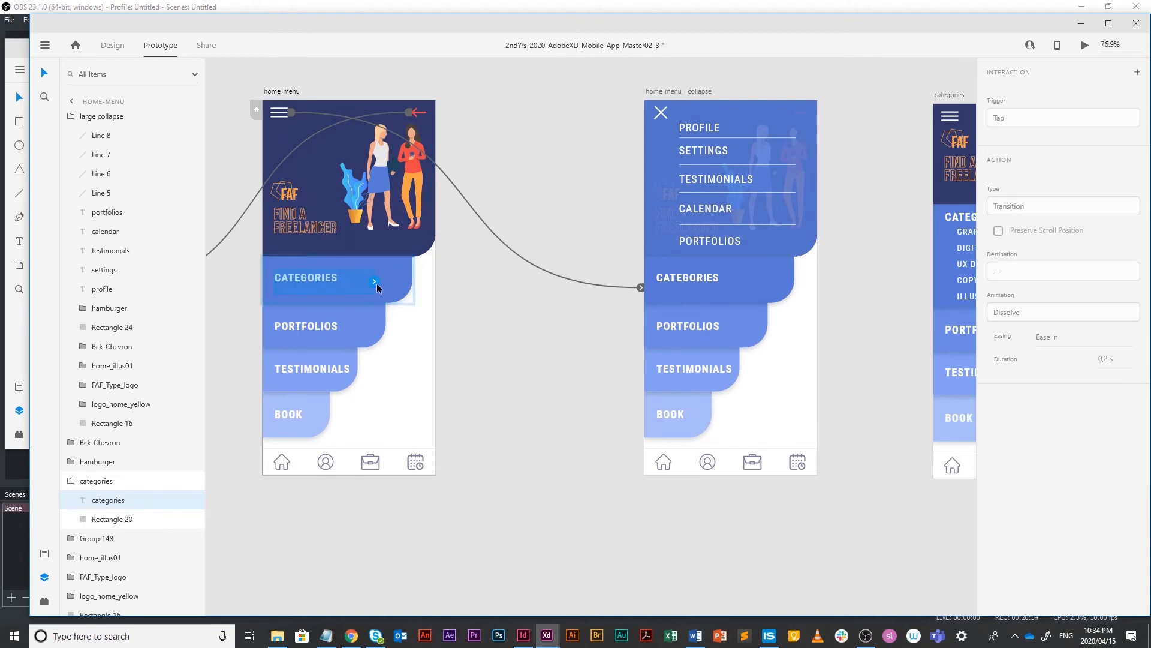
{"action": "scroll", "coordinate": [584, 311], "scroll_direction": "down", "scroll_amount": 2}
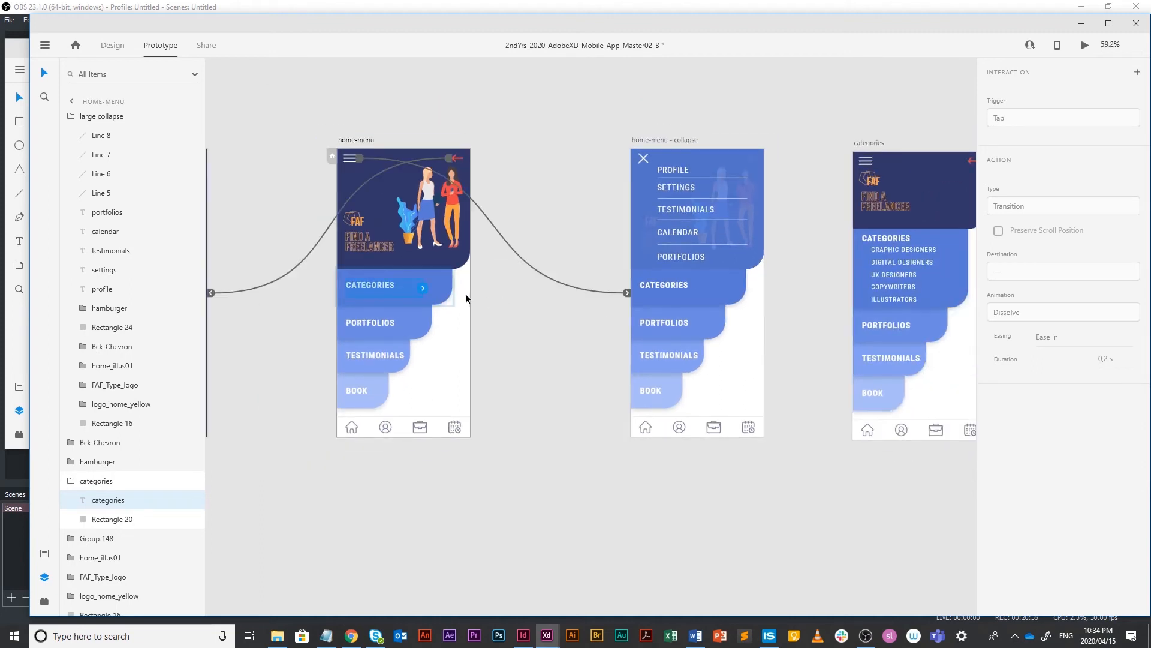
{"action": "left_click_drag", "start_coordinate": [424, 292], "coordinate": [858, 300]}
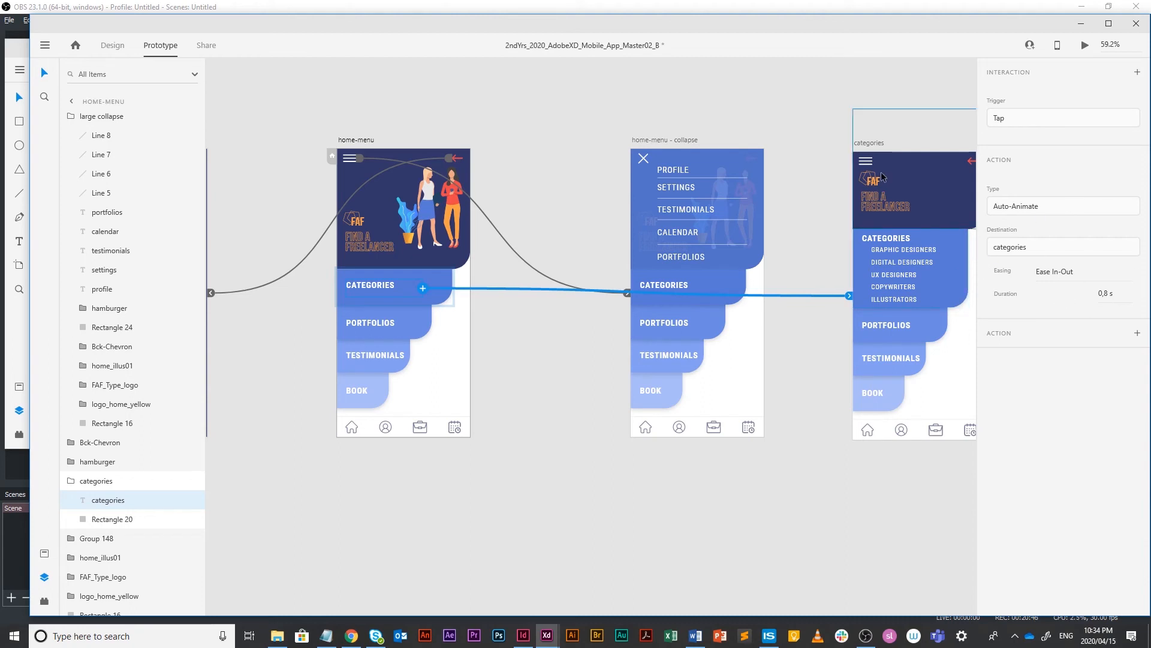
Step: Link the hamburger icon on the categories artboard back to home-menu with a tap-triggered Auto-Animate
{"action": "left_click", "coordinate": [863, 161]}
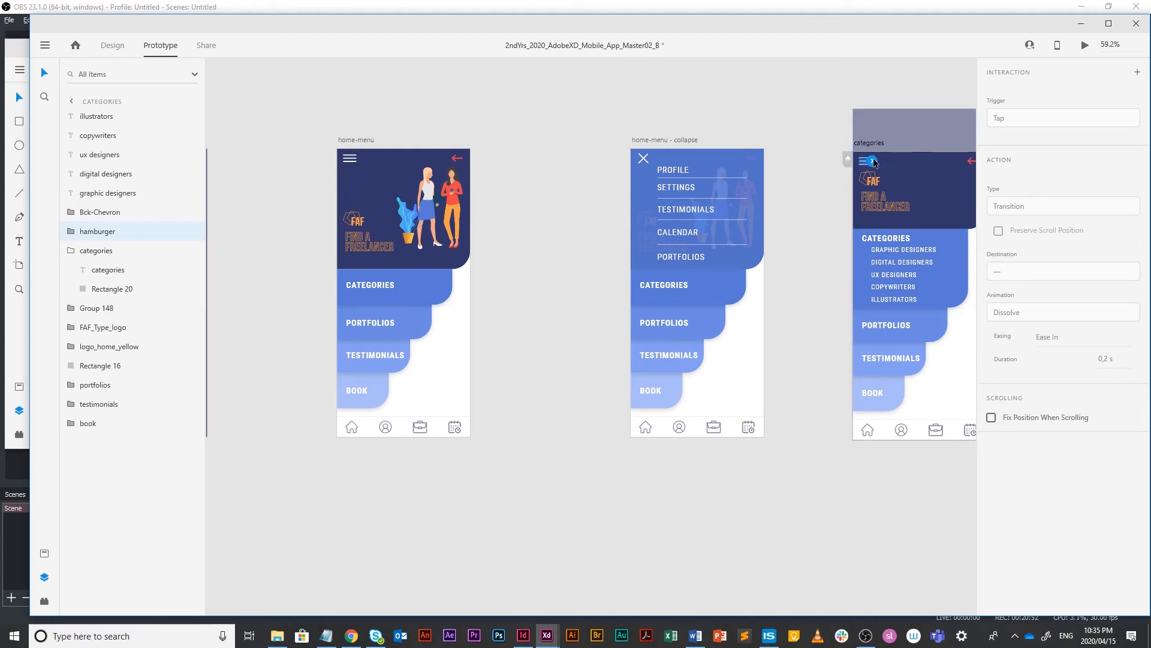
{"action": "left_click_drag", "start_coordinate": [873, 162], "coordinate": [693, 270]}
{"action": "left_click_drag", "start_coordinate": [468, 313], "coordinate": [390, 312]}
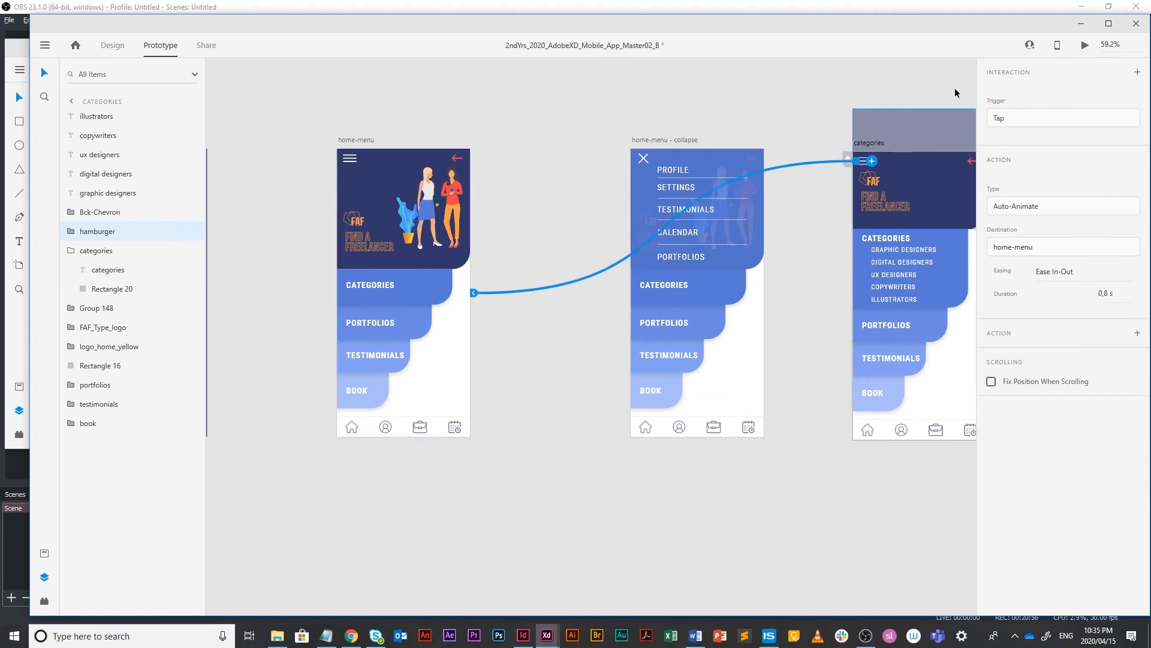
{"action": "left_click", "coordinate": [864, 482]}
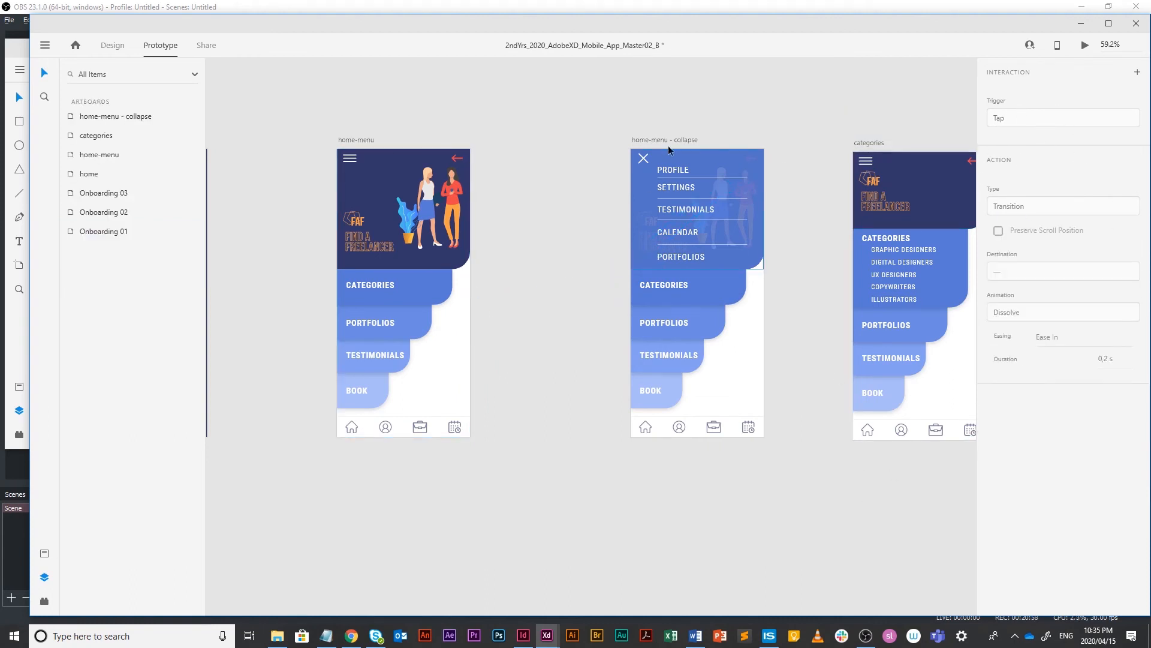
Step: Link the CATEGORIES text on the home-menu - collapse artboard to the categories artboard with Auto-Animate
{"action": "left_click", "coordinate": [668, 281]}
{"action": "left_click", "coordinate": [684, 288]}
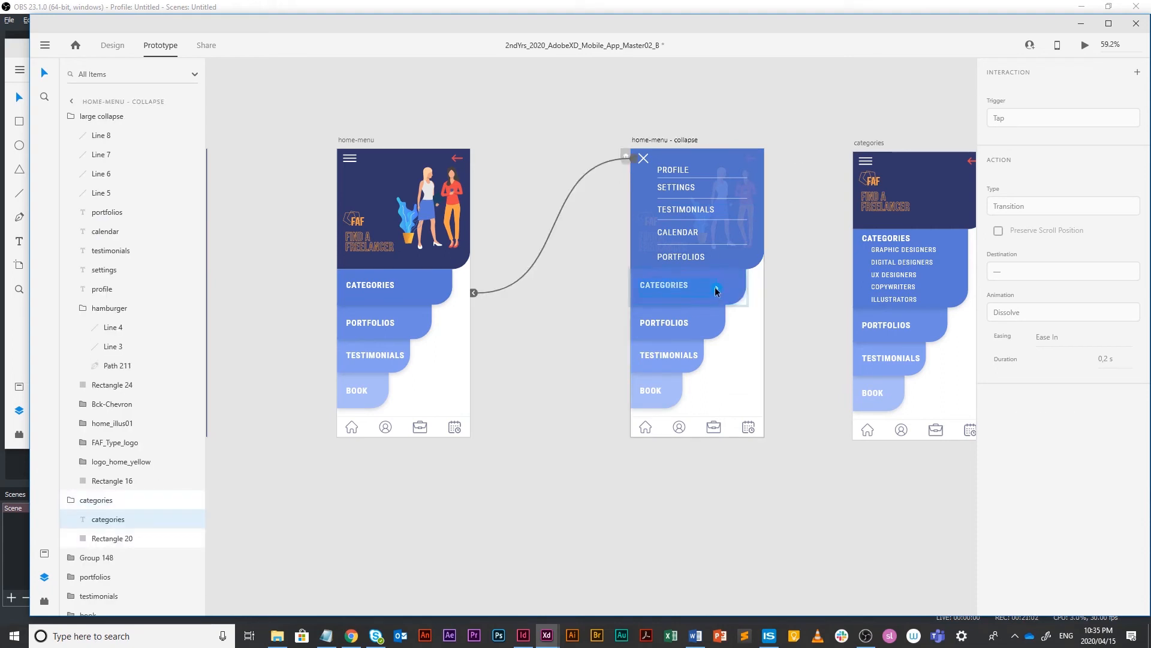
{"action": "left_click_drag", "start_coordinate": [716, 290], "coordinate": [874, 235]}
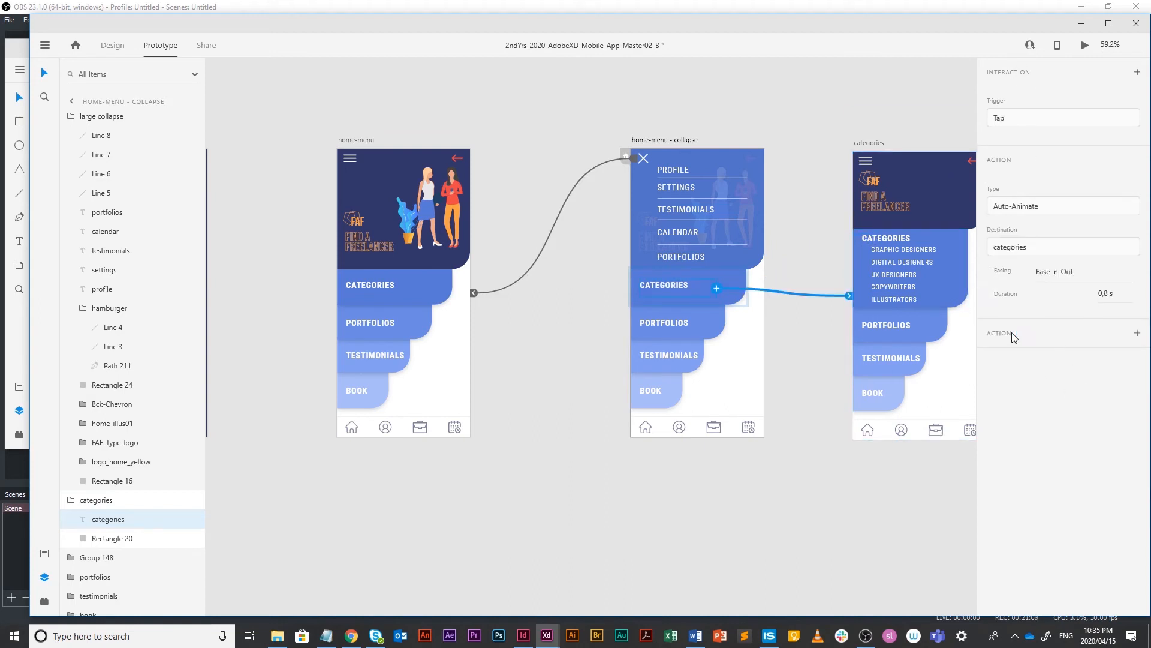
{"action": "left_click", "coordinate": [867, 460]}
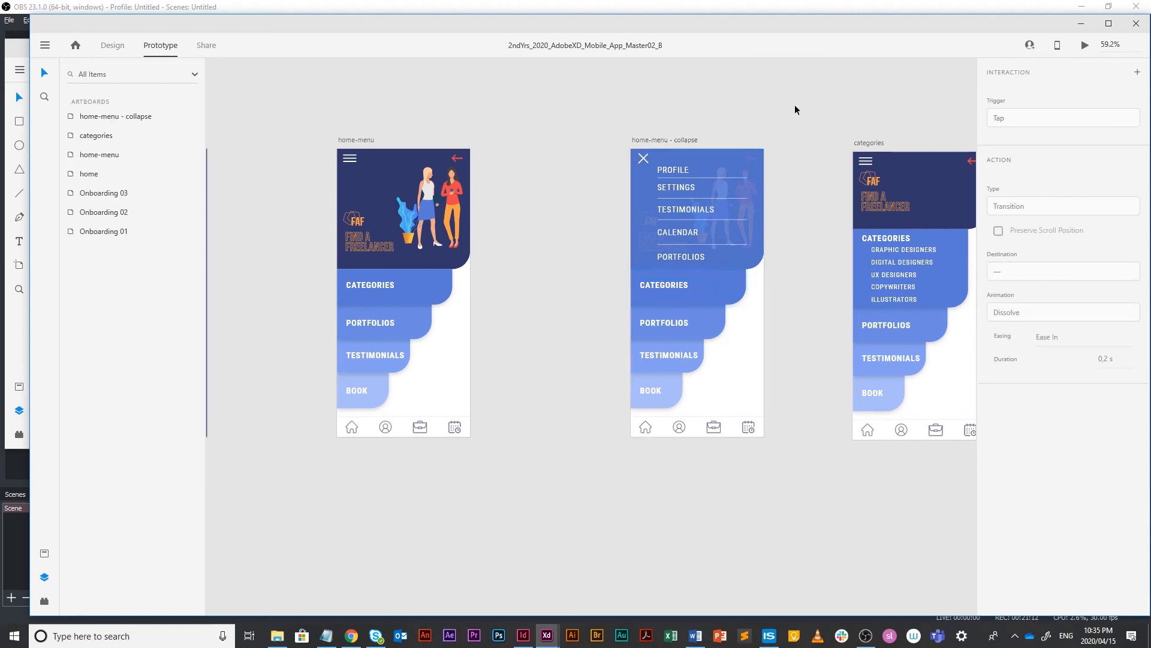
Step: Preview the prototype from onboarding through log in, testing the Categories panel from both the home menu and the expanded hamburger menu
{"action": "left_click", "coordinate": [1085, 46]}
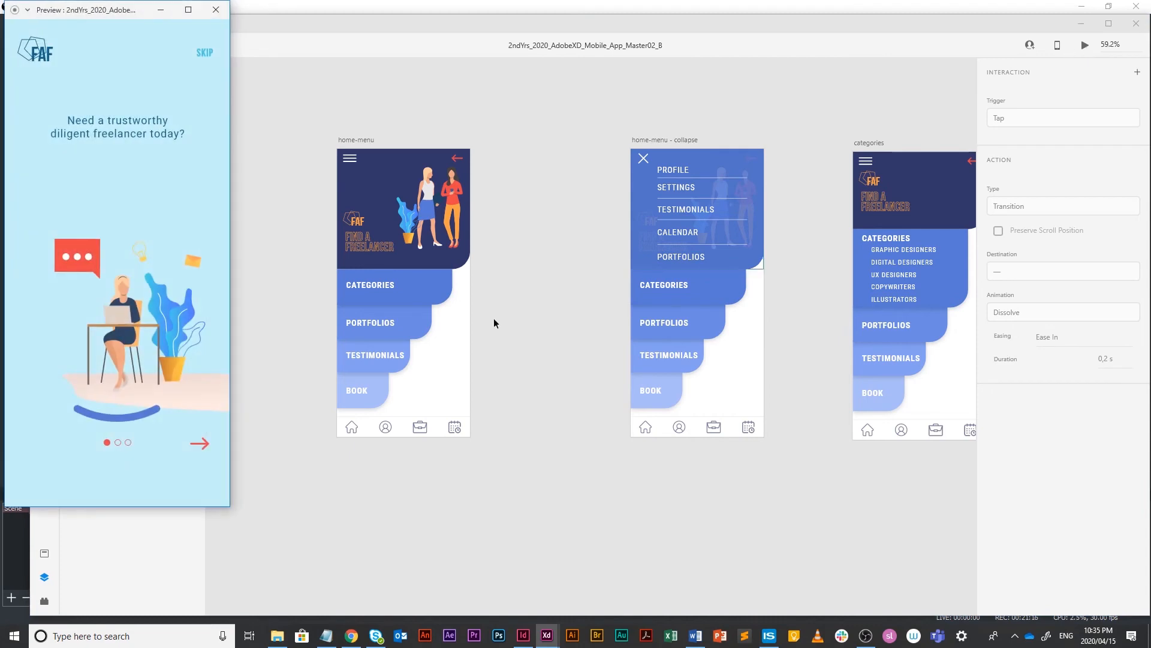
{"action": "left_click", "coordinate": [203, 54]}
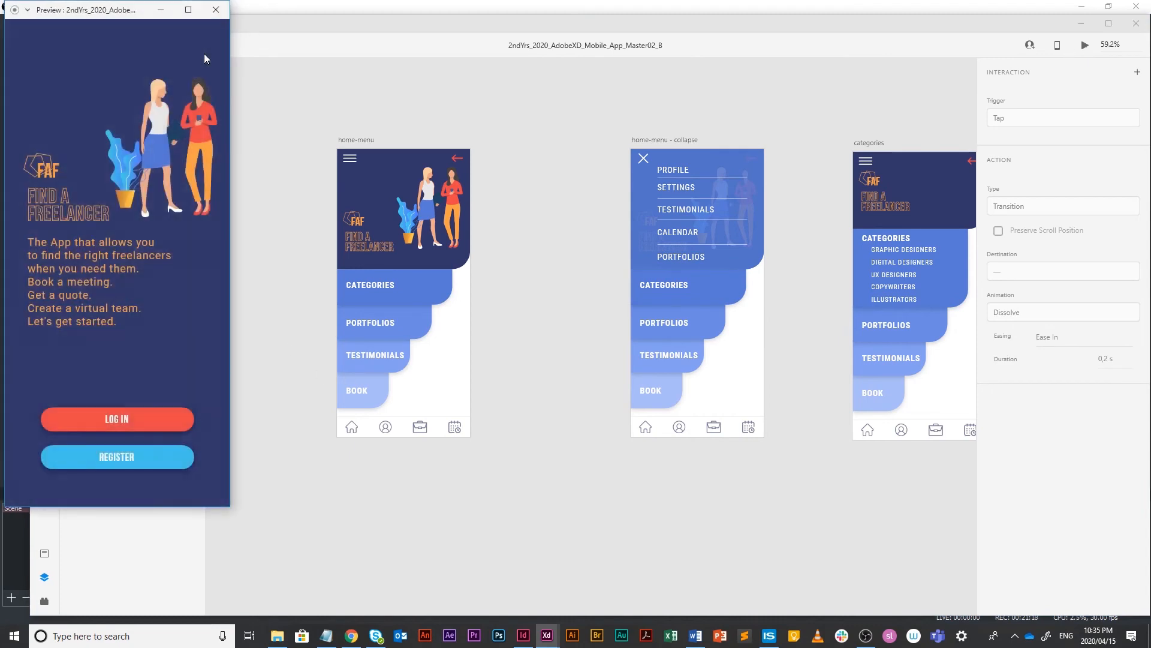
{"action": "left_click", "coordinate": [140, 423]}
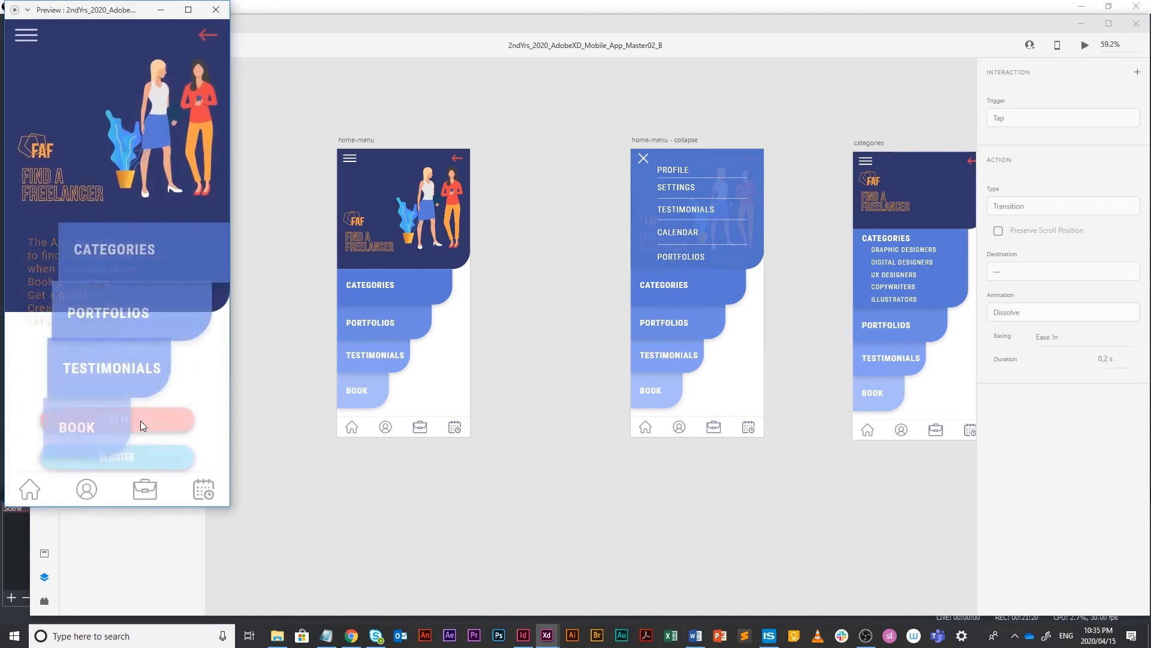
{"action": "left_click", "coordinate": [78, 253]}
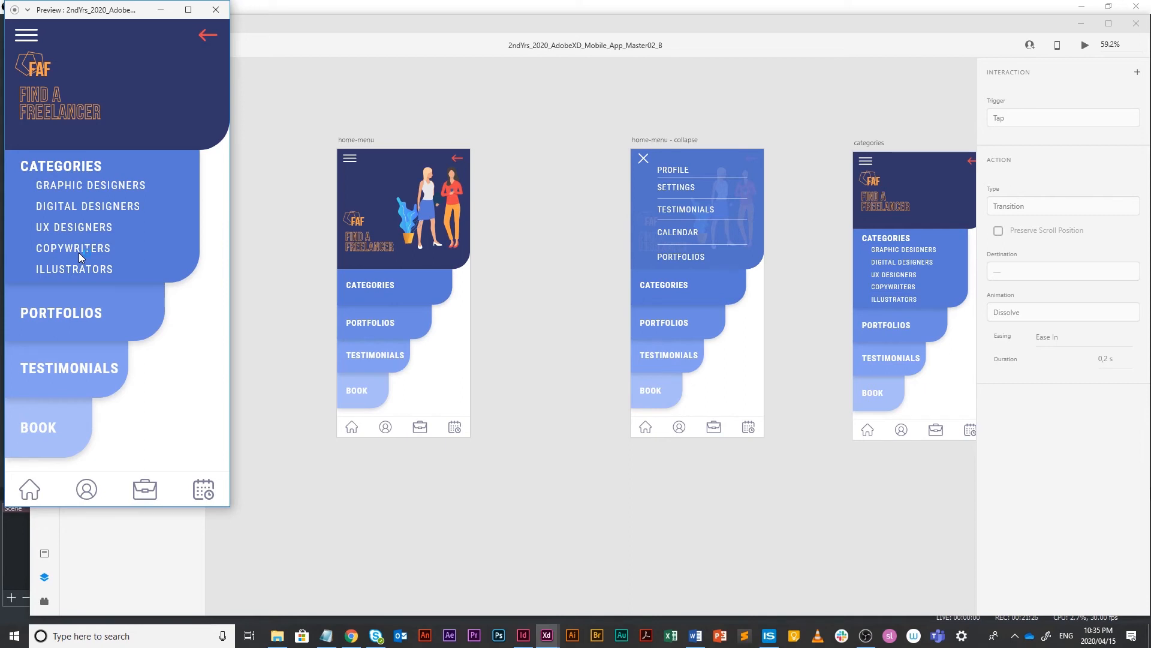
{"action": "left_click", "coordinate": [27, 38]}
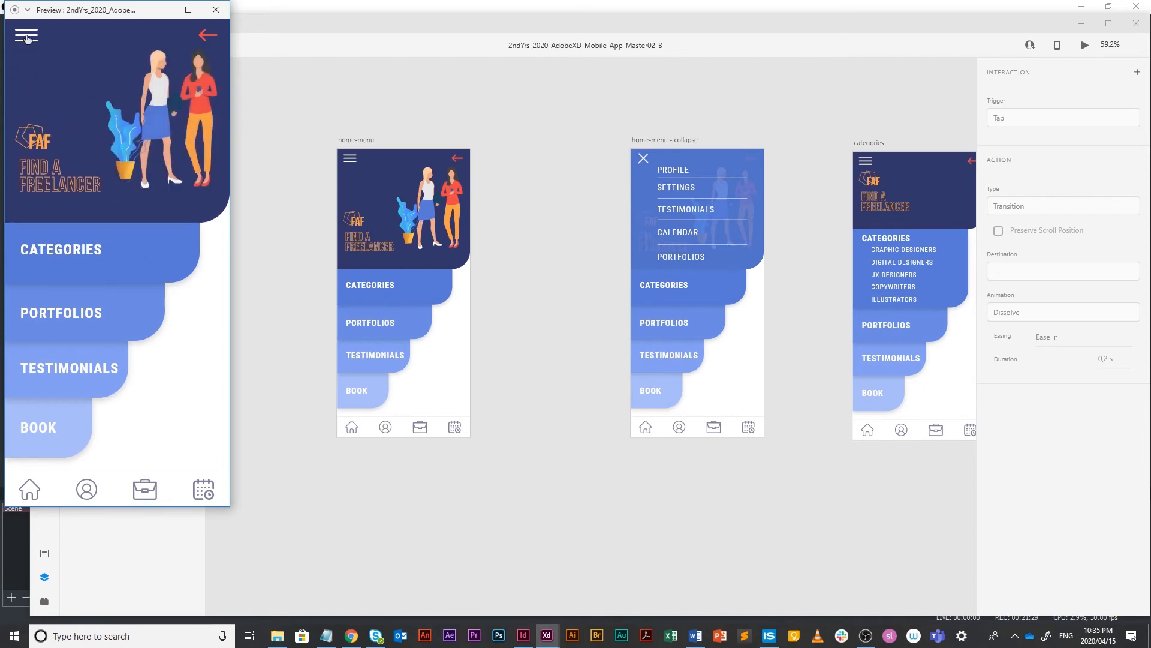
{"action": "left_click", "coordinate": [27, 37]}
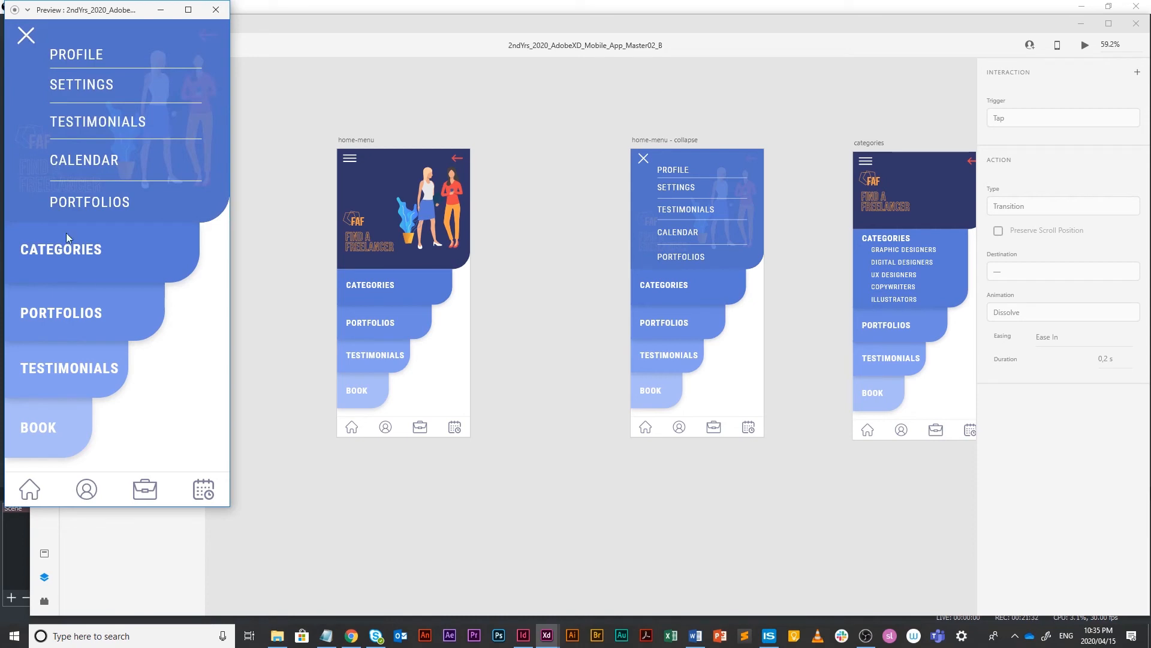
{"action": "left_click", "coordinate": [77, 251]}
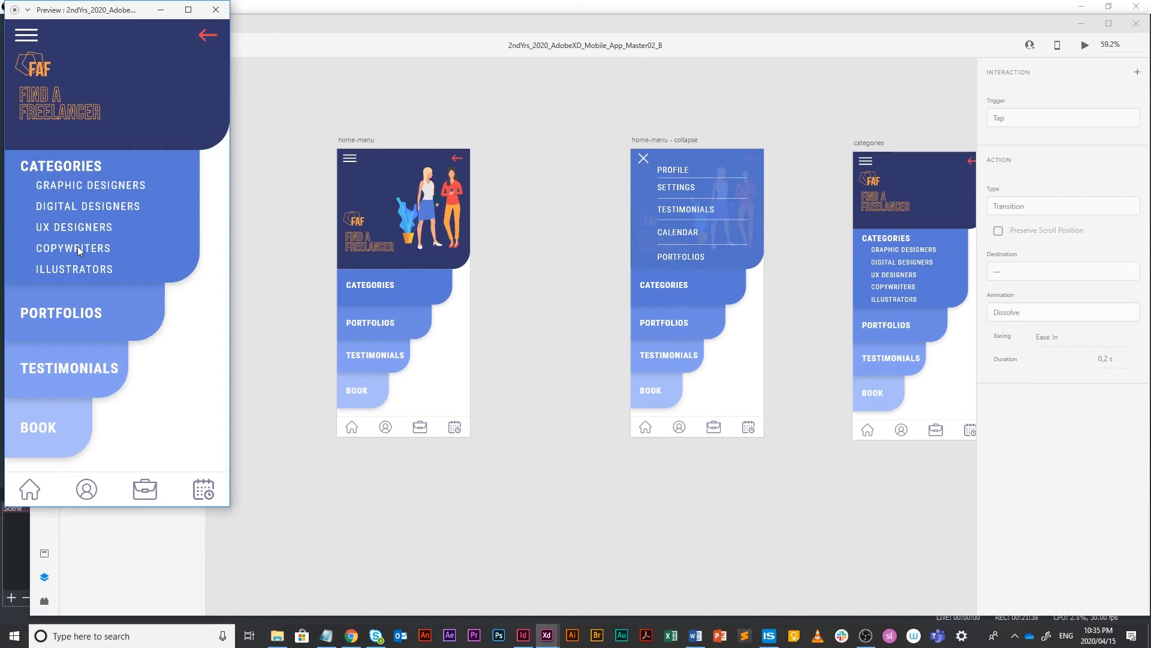
{"action": "left_click", "coordinate": [216, 10]}
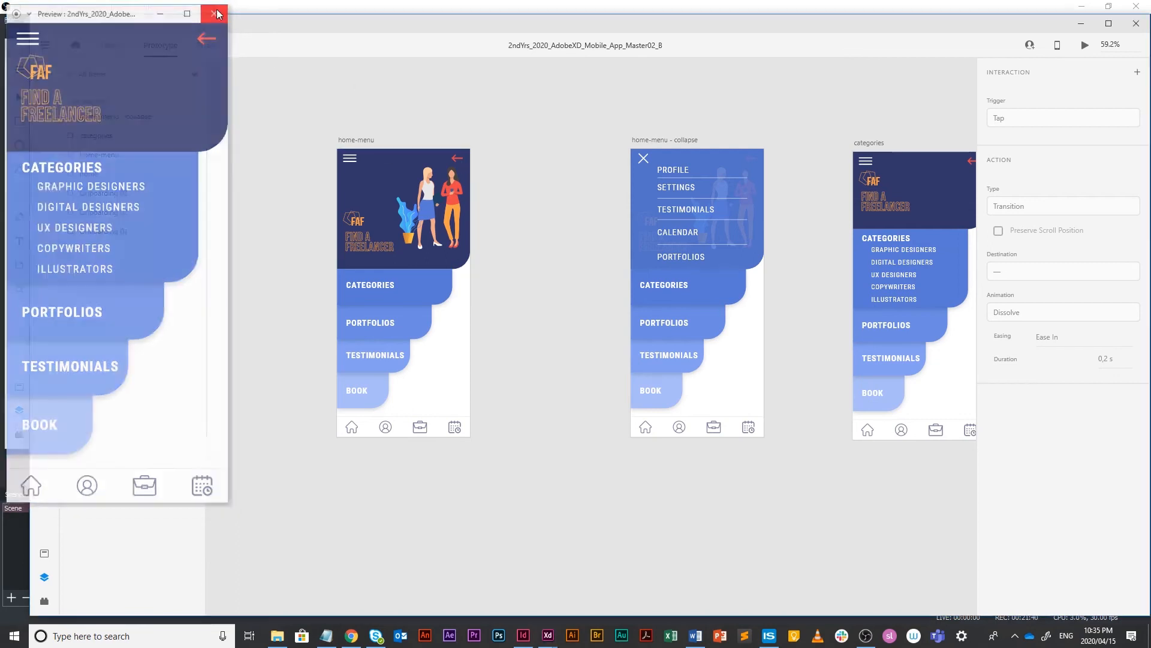
Step: Duplicate the categories artboard beside the original in the design view and rename the copy "portfolios"
{"action": "left_click_drag", "start_coordinate": [768, 157], "coordinate": [483, 148]}
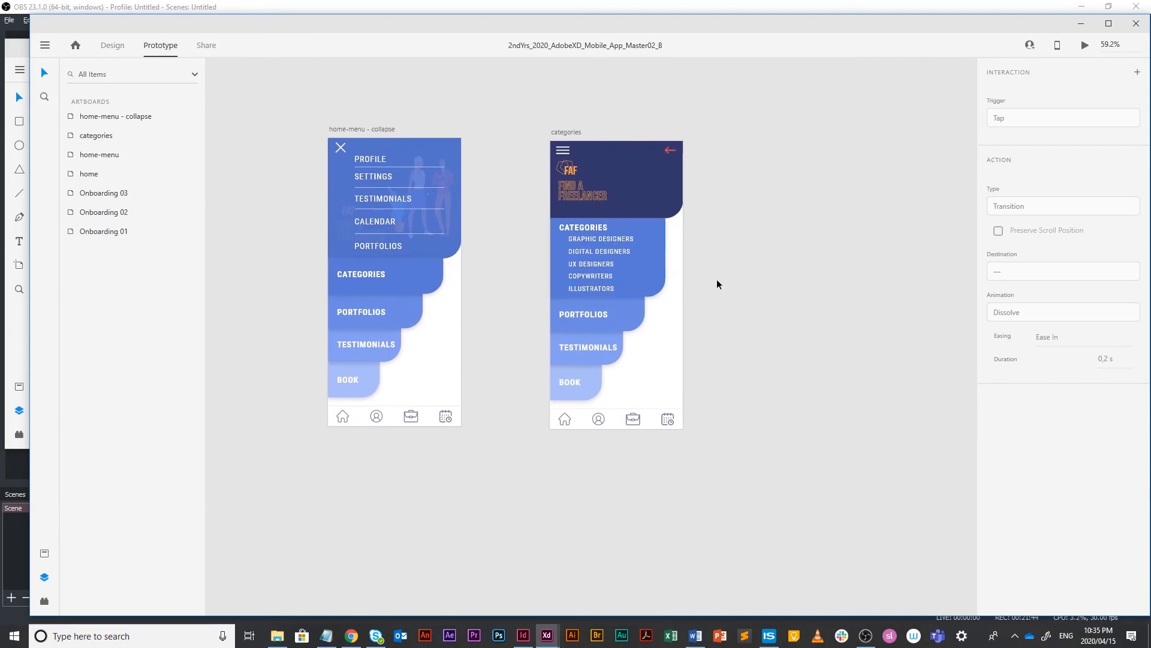
{"action": "left_click", "coordinate": [567, 133]}
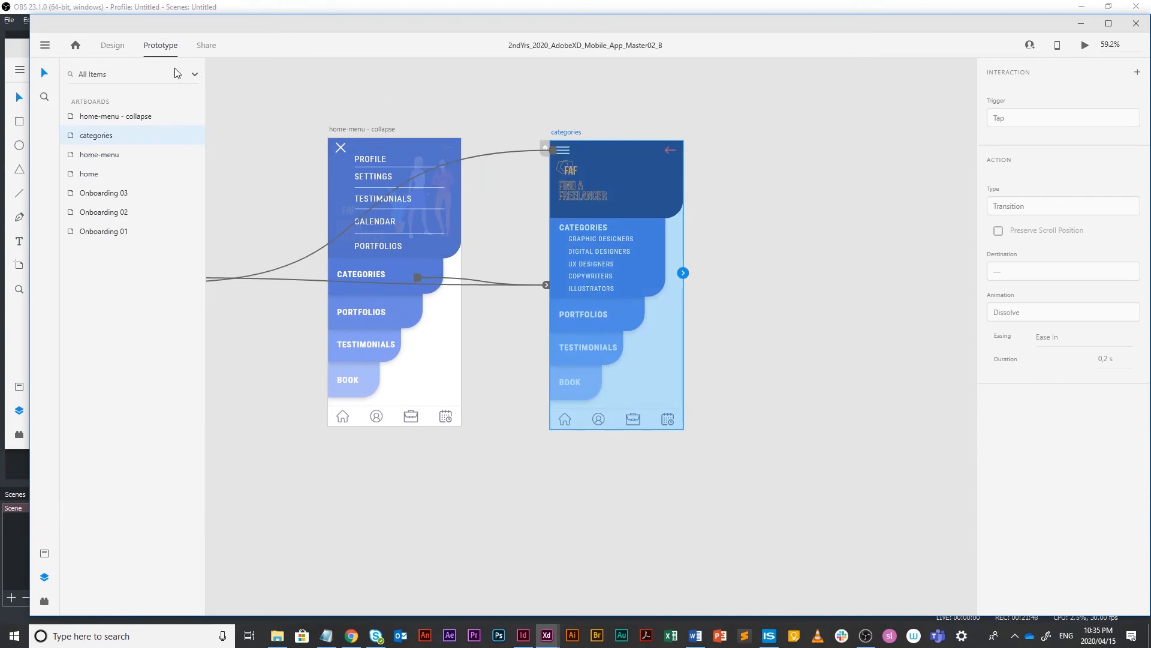
{"action": "left_click", "coordinate": [111, 46]}
{"action": "left_click_drag", "start_coordinate": [568, 137], "coordinate": [777, 165]}
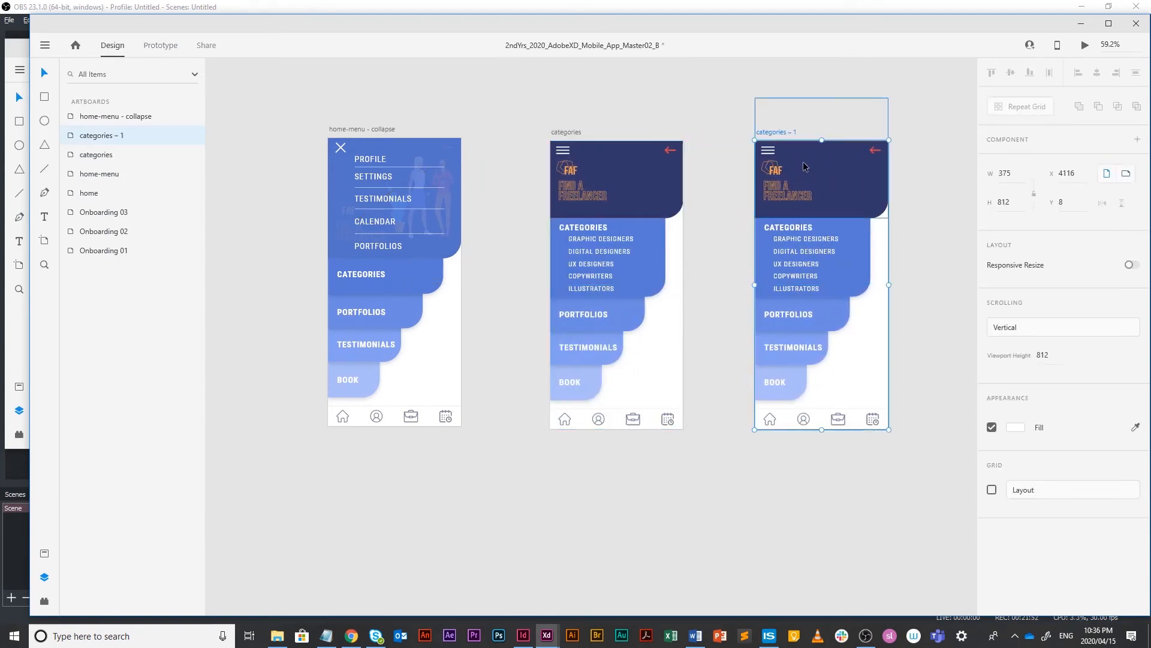
{"action": "double_click", "coordinate": [778, 132]}
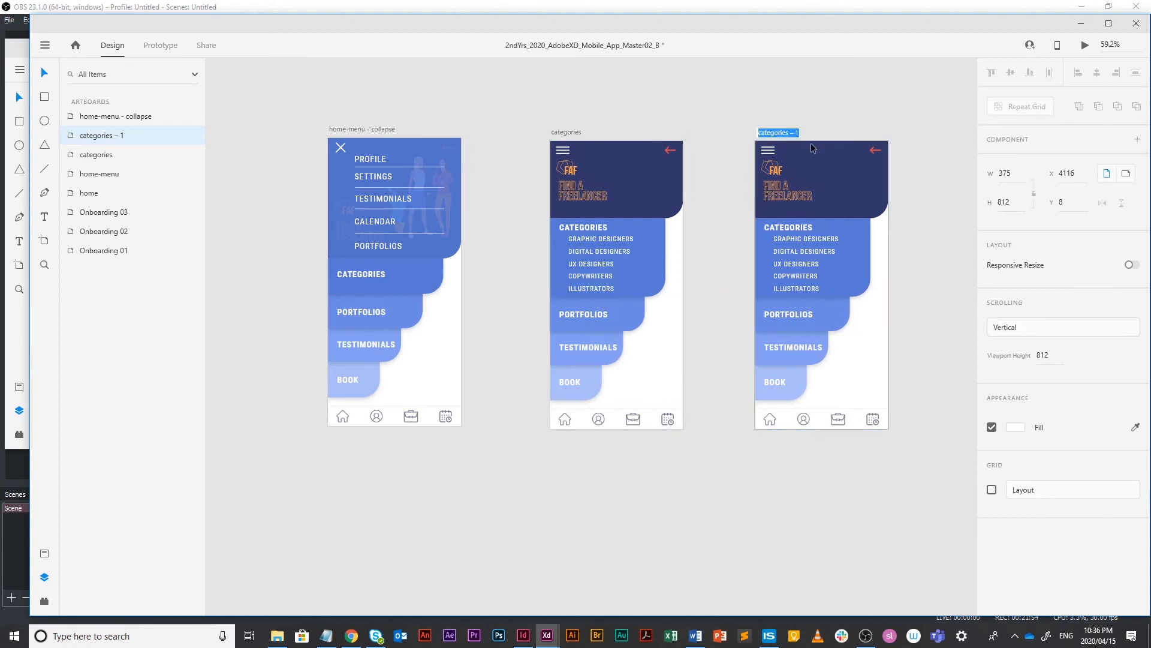
{"action": "type", "text": "portfolios"}
{"action": "key", "text": "Return"}
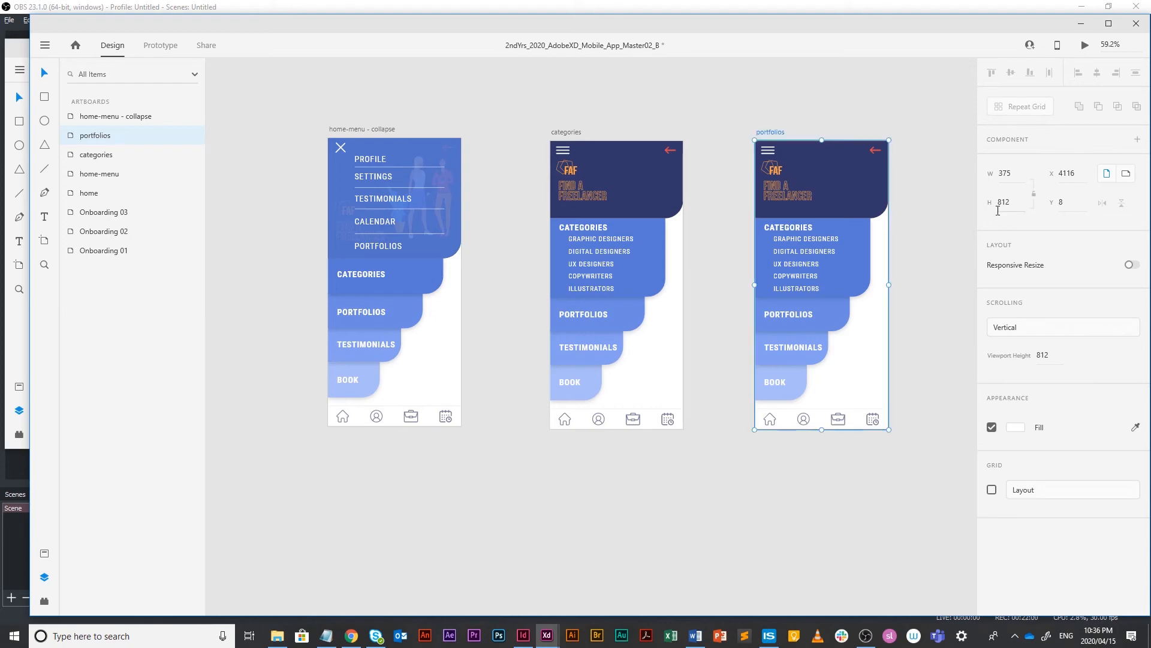
{"action": "scroll", "coordinate": [880, 292], "scroll_direction": "up", "scroll_amount": 5}
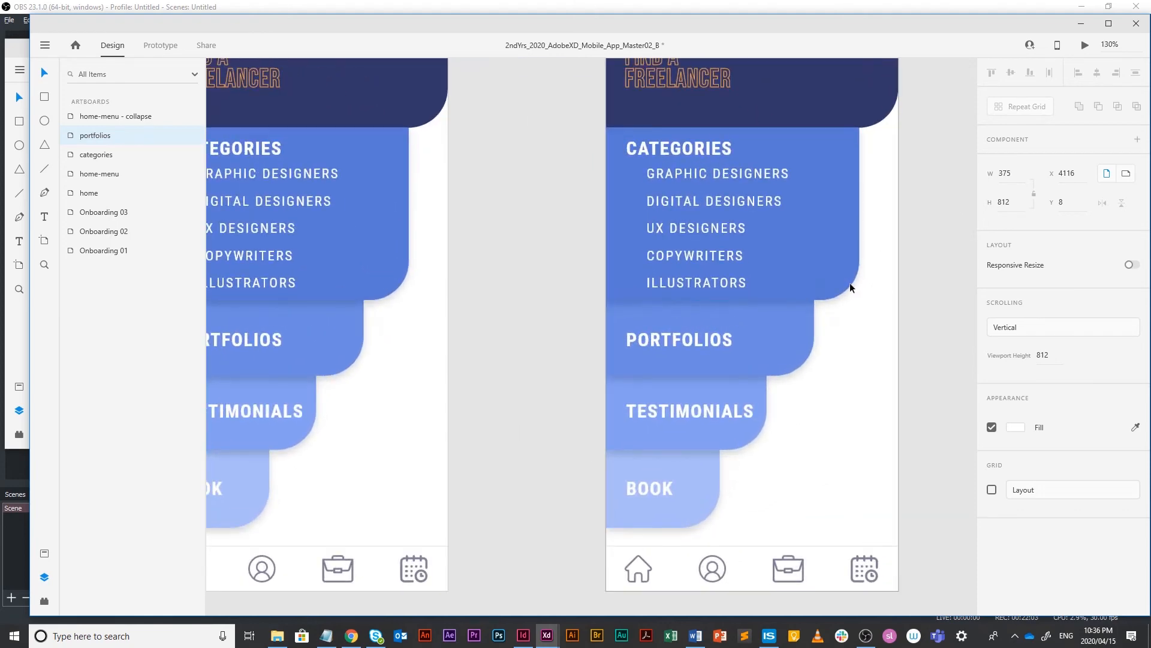
{"action": "scroll", "coordinate": [850, 283], "scroll_direction": "down", "scroll_amount": 2}
{"action": "double_click", "coordinate": [718, 180]}
{"action": "key", "text": "Delete"}
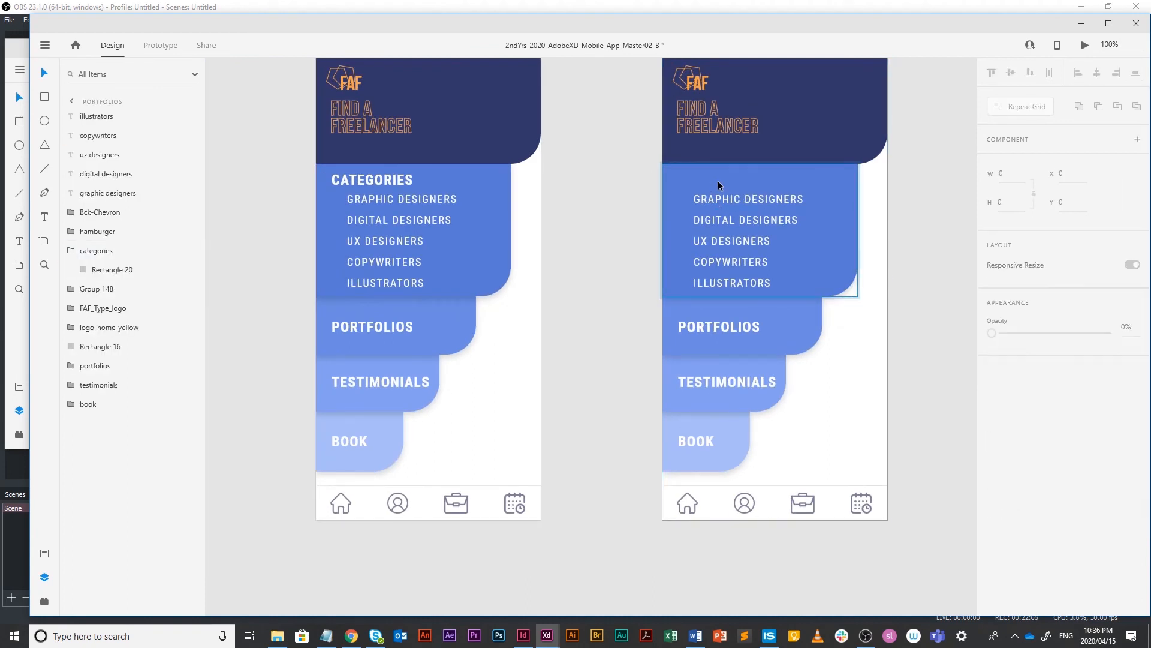
{"action": "left_click", "coordinate": [767, 211]}
{"action": "left_click", "coordinate": [766, 222], "text": "shift"}
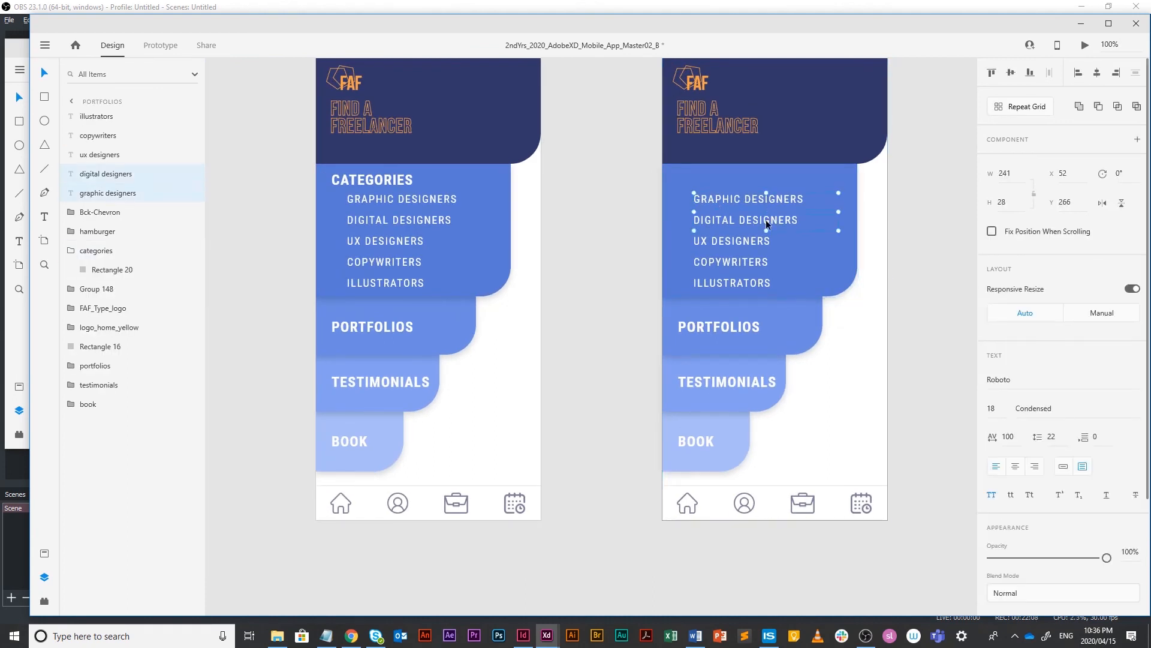
{"action": "left_click", "coordinate": [758, 240], "text": "shift"}
{"action": "left_click", "coordinate": [748, 264], "text": "shift"}
{"action": "left_click", "coordinate": [758, 287], "text": "shift"}
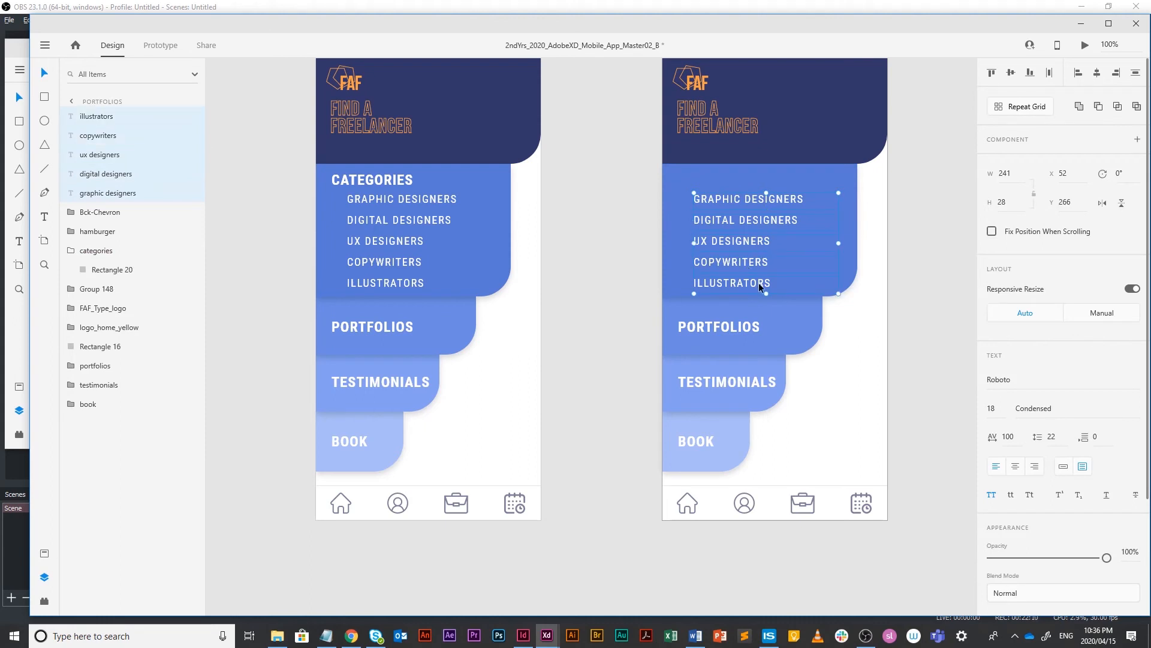
{"action": "key", "text": "ctrl+z"}
{"action": "key", "text": "Escape"}
Step: Delete the five freelancer type lines, from GRAPHIC DESIGNERS to ILLUSTRATORS, under the CATEGORIES heading on the portfolios artboard
{"action": "left_click", "coordinate": [732, 200]}
{"action": "left_click", "coordinate": [730, 219], "text": "shift"}
{"action": "left_click", "coordinate": [724, 241], "text": "shift"}
{"action": "left_click", "coordinate": [723, 276], "text": "shift"}
{"action": "left_click", "coordinate": [735, 284], "text": "shift"}
{"action": "key", "text": "Delete"}
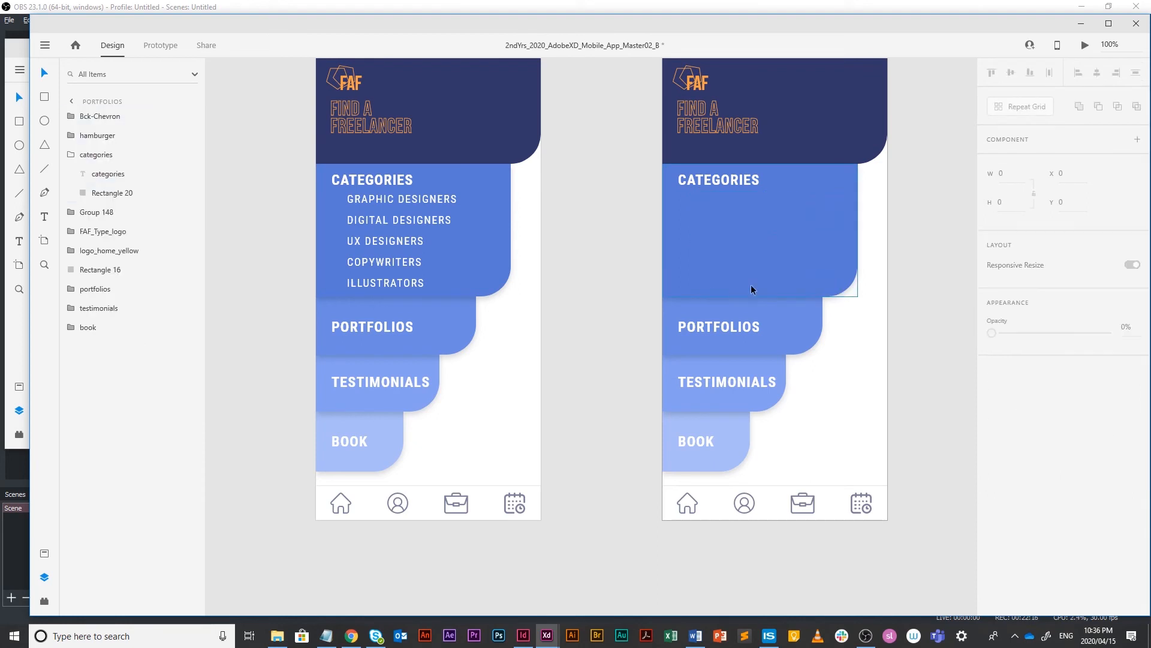
{"action": "left_click", "coordinate": [842, 271]}
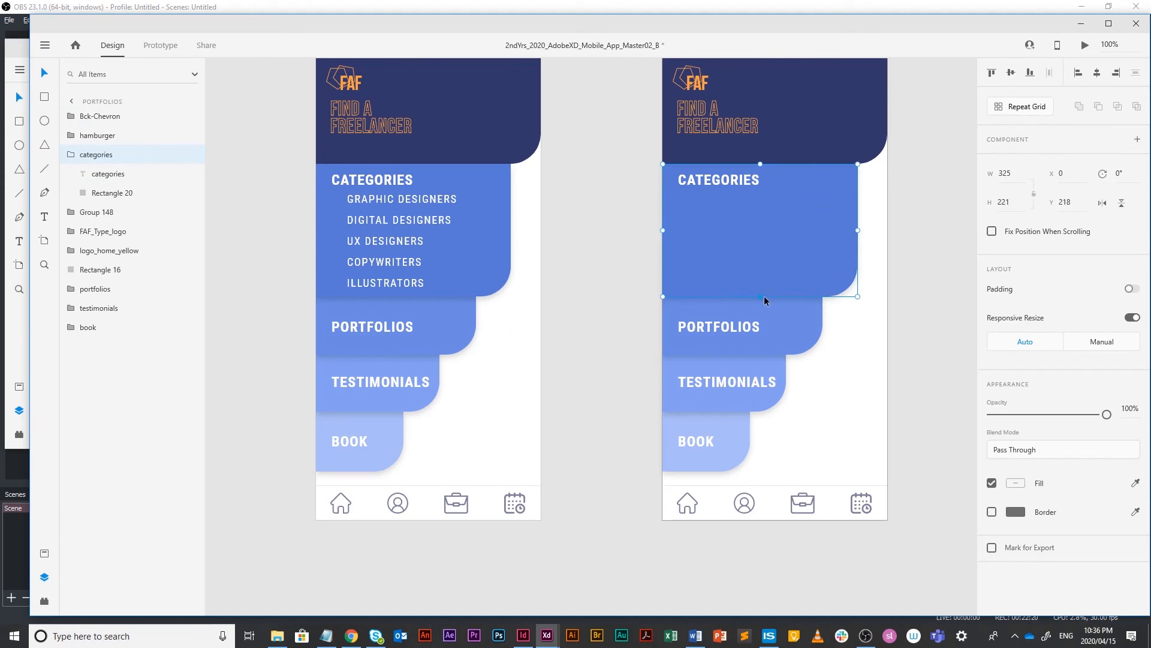
{"action": "left_click_drag", "start_coordinate": [812, 276], "coordinate": [813, 238]}
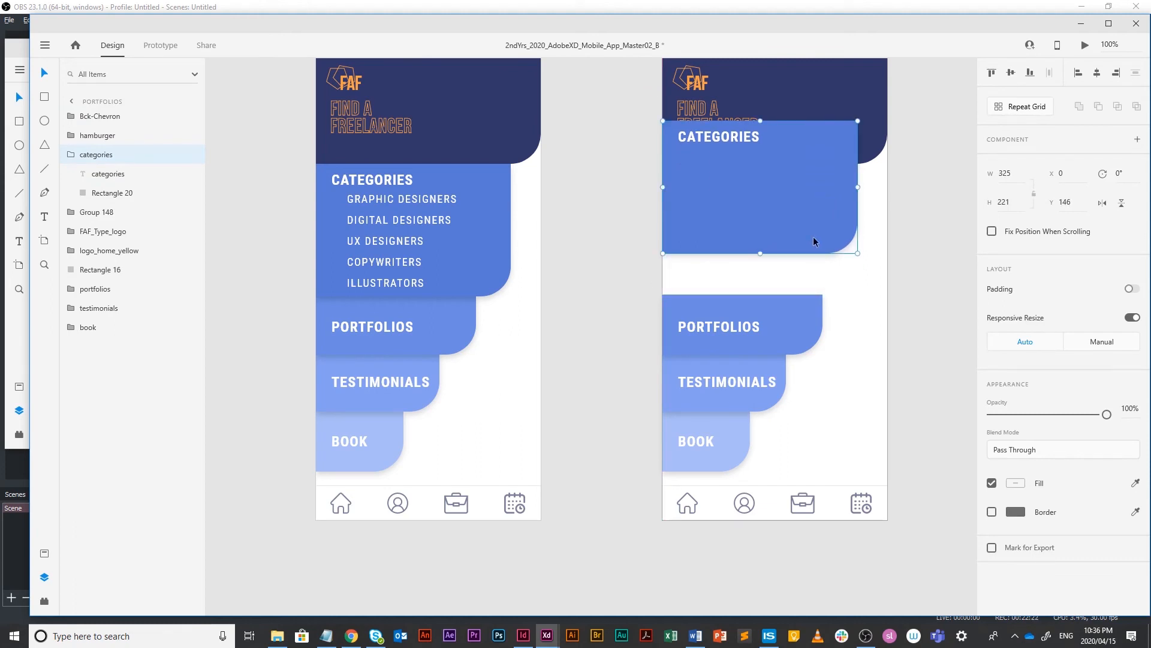
{"action": "key", "text": "ctrl+z"}
{"action": "left_click", "coordinate": [894, 292]}
Step: Shorten the CATEGORIES panel on the portfolios artboard so it starts below the dark header, and send the panel to the back
{"action": "double_click", "coordinate": [815, 261]}
{"action": "left_click_drag", "start_coordinate": [832, 267], "coordinate": [846, 199]}
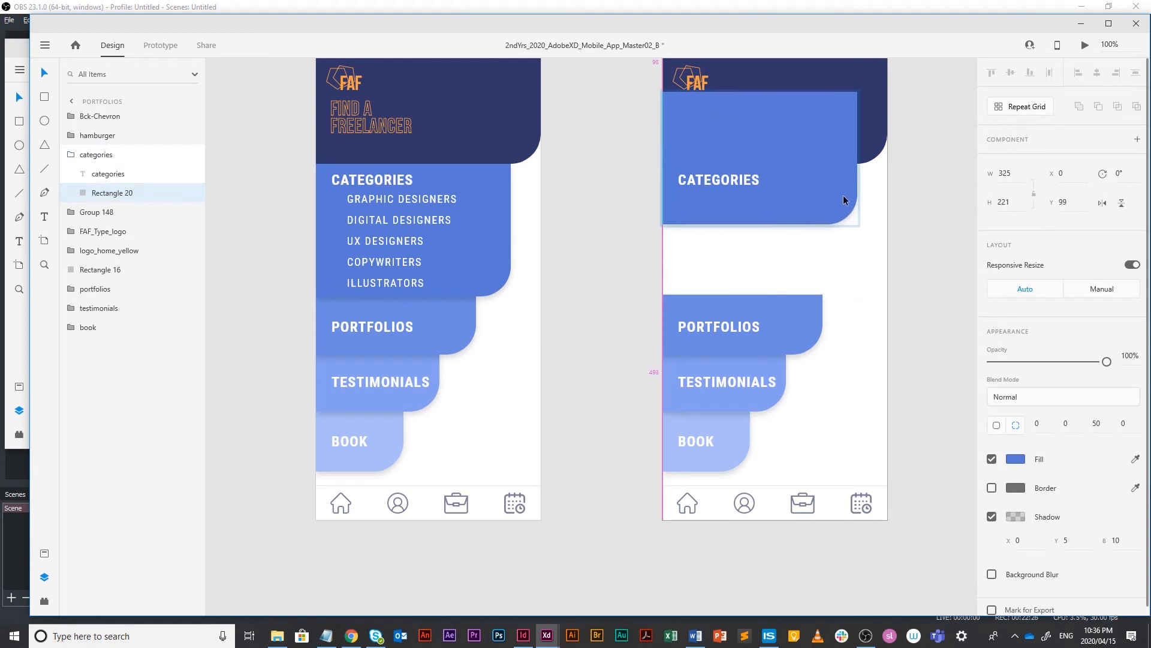
{"action": "left_click_drag", "start_coordinate": [761, 90], "coordinate": [756, 163]}
{"action": "left_click", "coordinate": [880, 160]}
{"action": "left_click", "coordinate": [844, 168]}
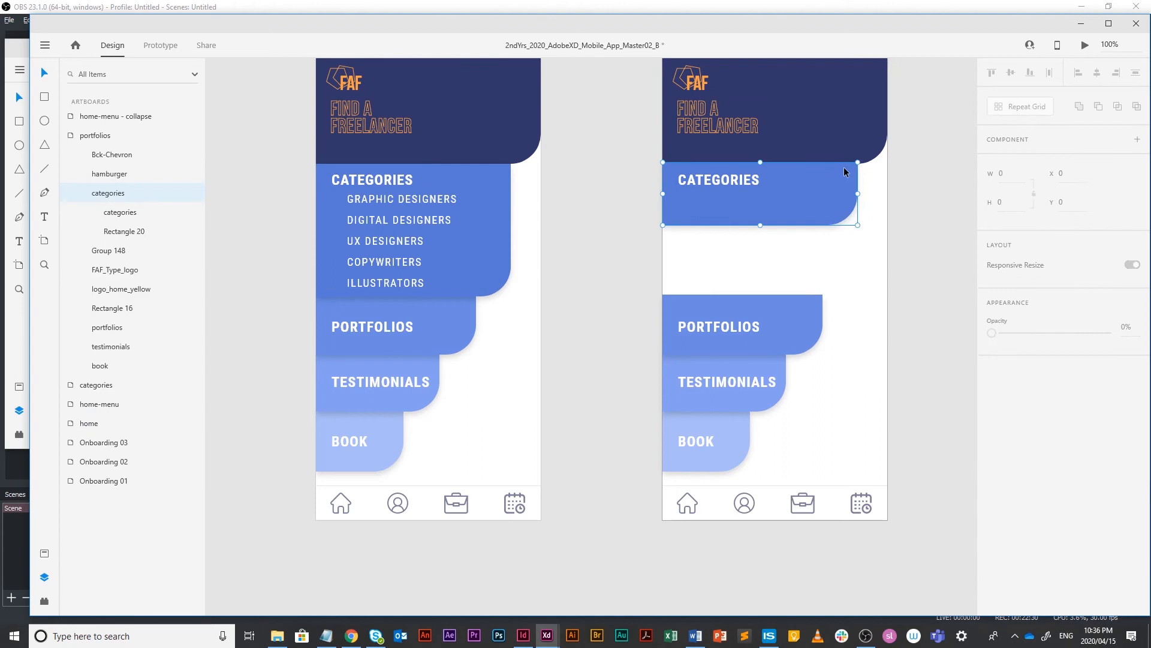
{"action": "left_click", "coordinate": [938, 215]}
{"action": "left_click", "coordinate": [749, 299]}
{"action": "left_click_drag", "start_coordinate": [743, 295], "coordinate": [745, 276]}
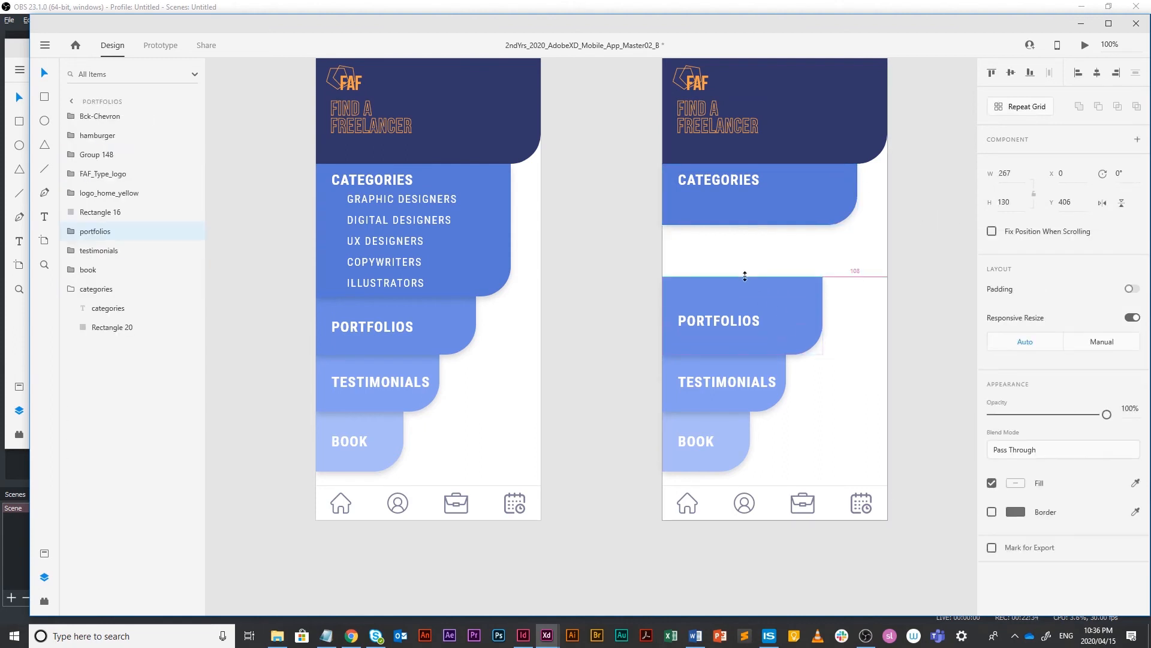
{"action": "key", "text": "ctrl+z"}
Step: Extend the PORTFOLIOS panel's rectangle upward to meet the CATEGORIES panel, making it 217 high at Y 319
{"action": "double_click", "coordinate": [818, 306]}
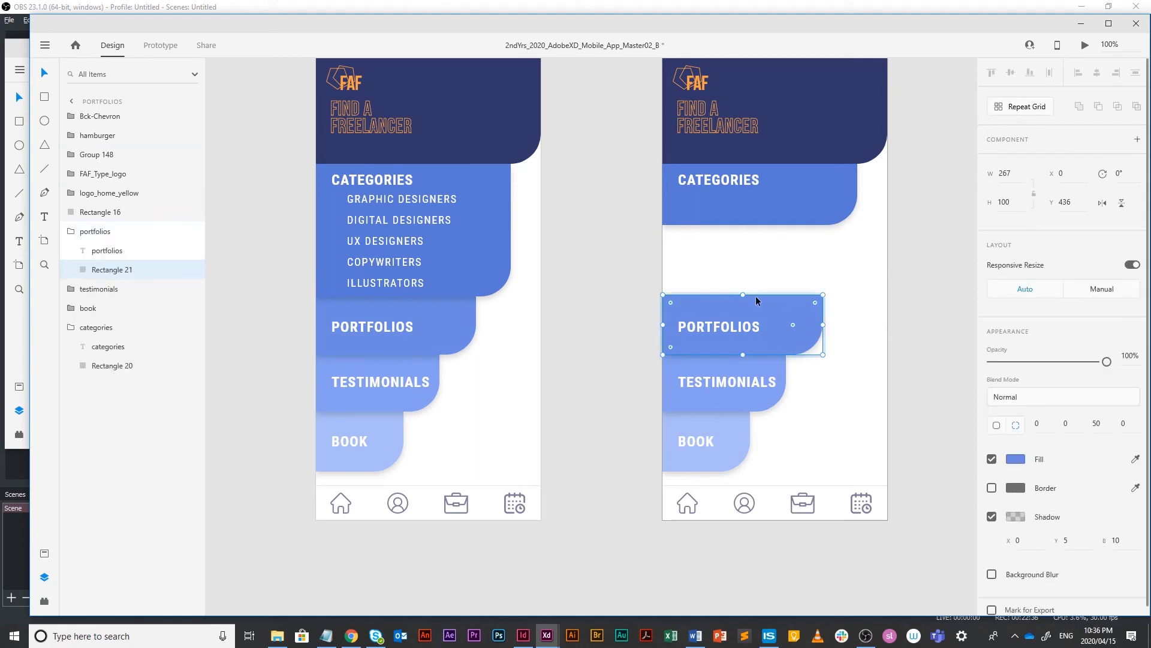
{"action": "left_click_drag", "start_coordinate": [743, 295], "coordinate": [754, 225]}
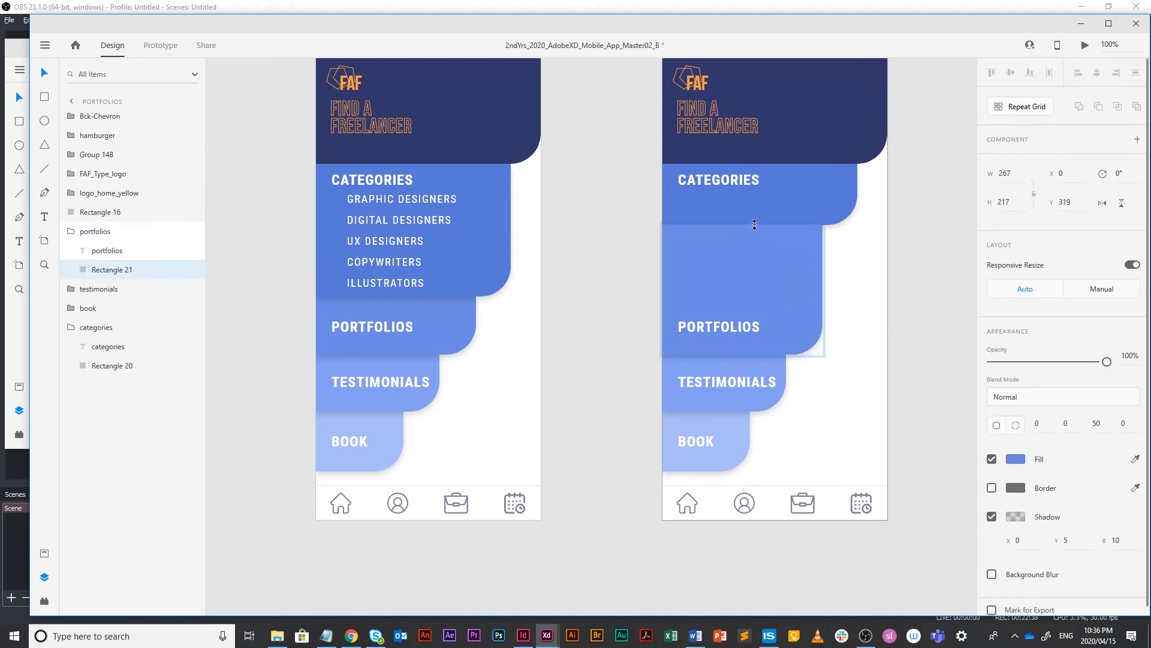
{"action": "left_click", "coordinate": [917, 256]}
{"action": "left_click_drag", "start_coordinate": [747, 325], "coordinate": [736, 257]}
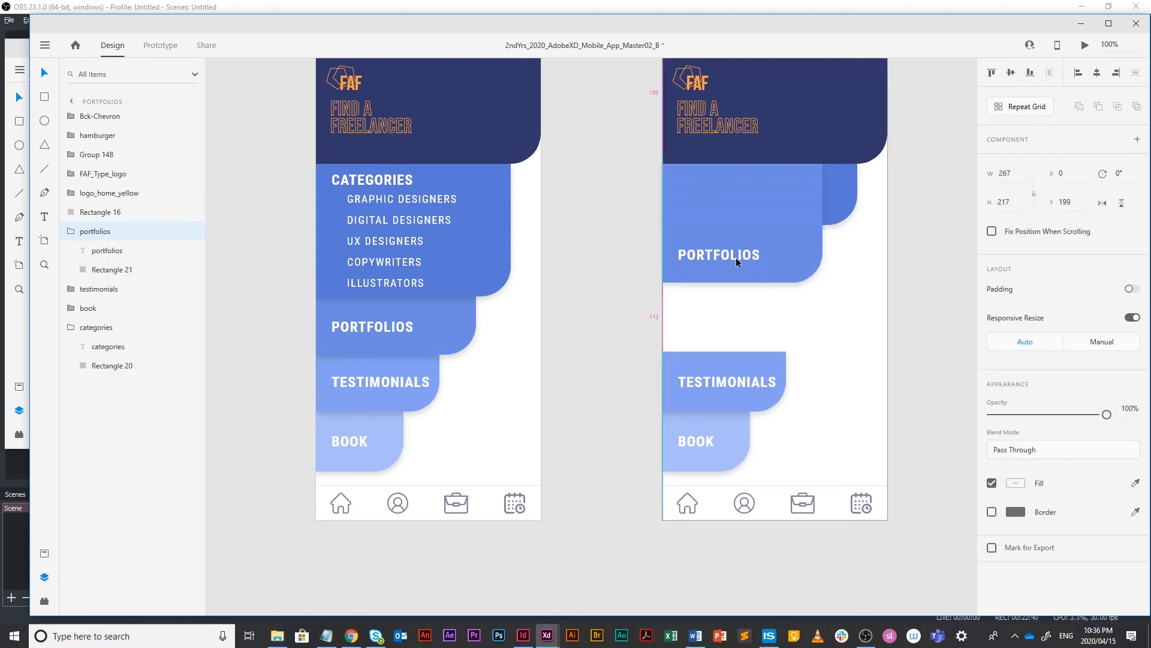
{"action": "key", "text": "ctrl+z"}
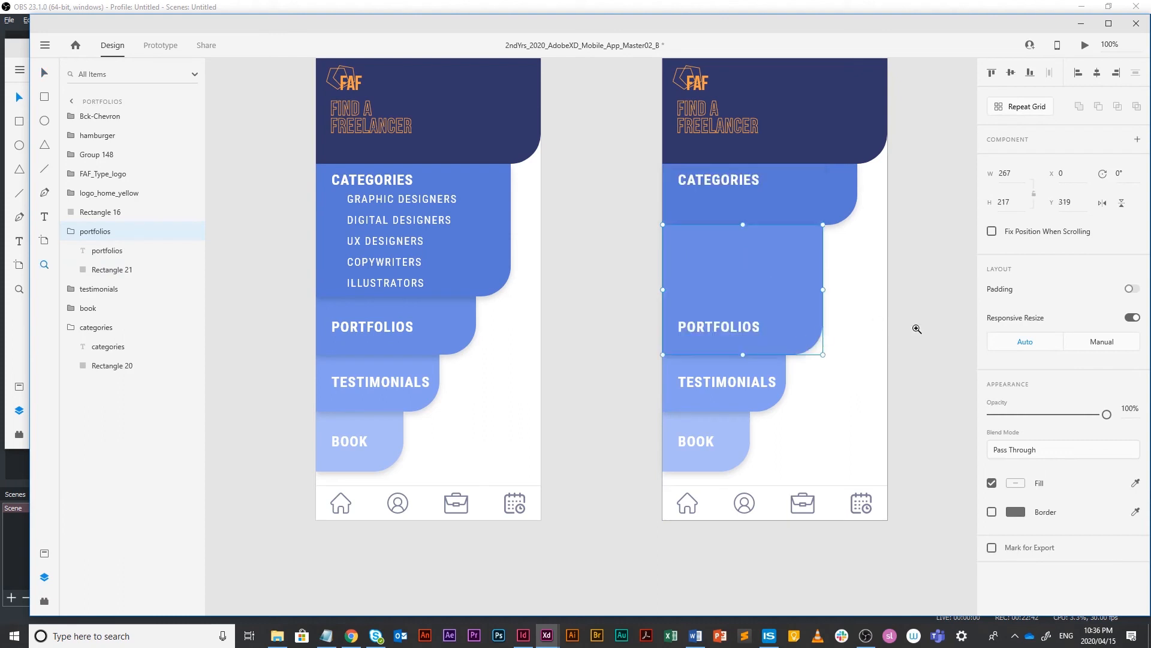
{"action": "left_click", "coordinate": [49, 79]}
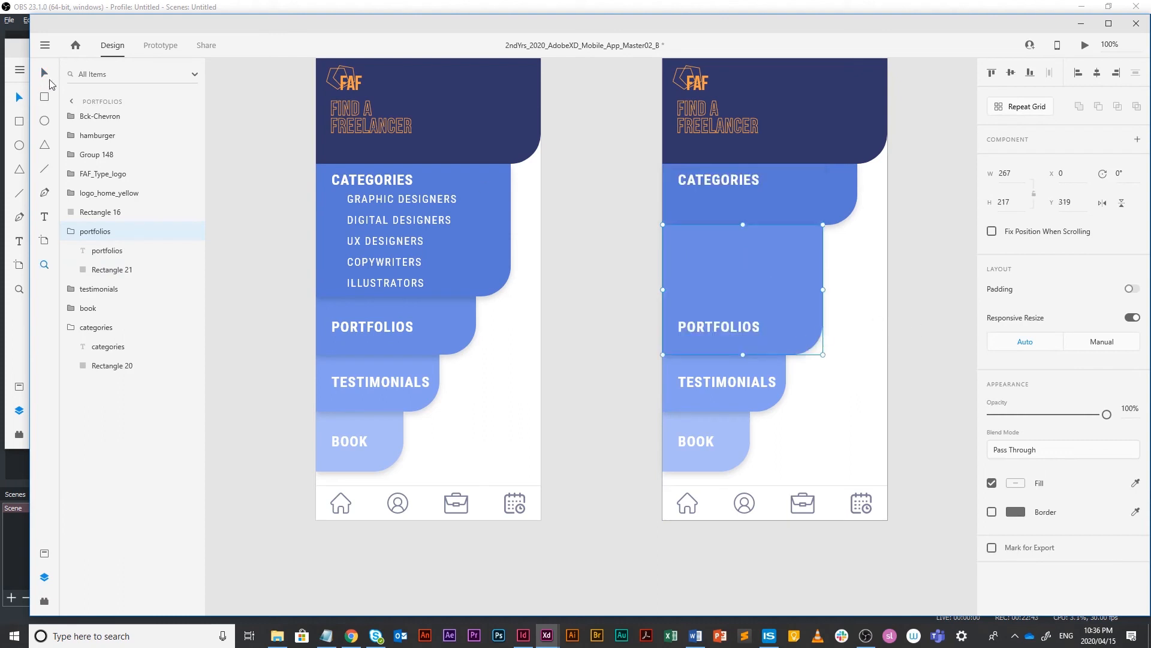
Step: Move the PORTFOLIOS heading up to the top of its enlarged panel
{"action": "double_click", "coordinate": [732, 328]}
{"action": "left_click_drag", "start_coordinate": [747, 326], "coordinate": [748, 244]}
{"action": "left_click", "coordinate": [890, 265]}
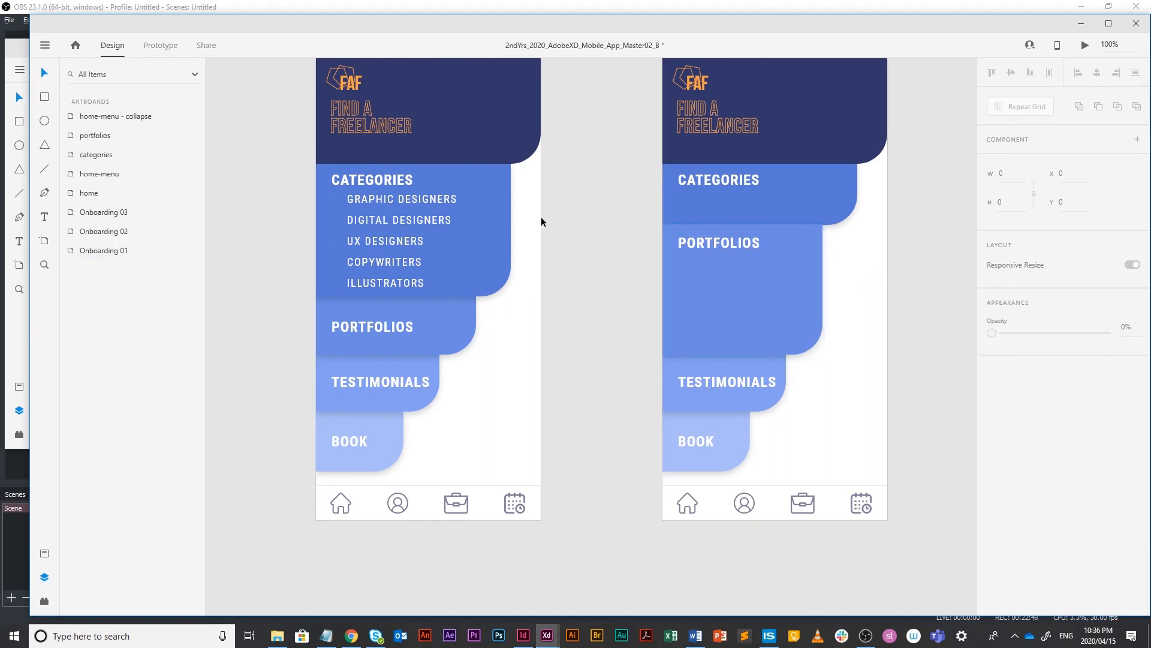
Step: Copy the GRAPHIC DESIGNERS line from the categories artboard under the PORTFOLIOS heading and change its text to "HIGHEST RATED"
{"action": "double_click", "coordinate": [409, 206]}
{"action": "left_click_drag", "start_coordinate": [390, 200], "coordinate": [738, 266]}
{"action": "key", "text": "t"}
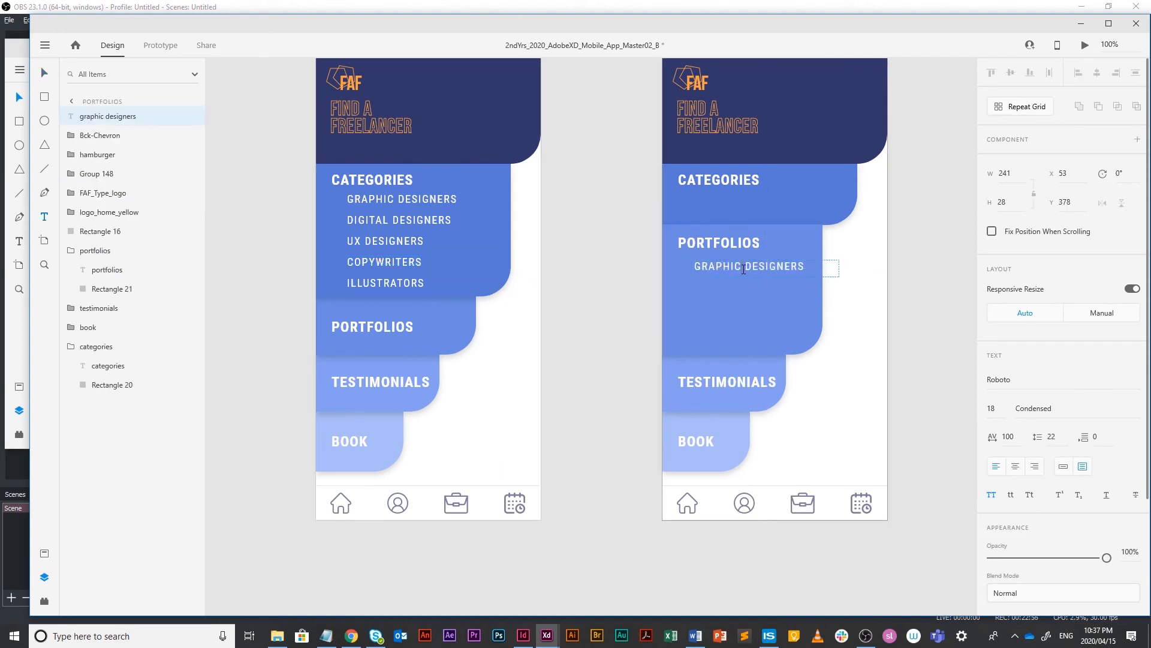
{"action": "type", "text": "HIS"}
{"action": "key", "text": "BackSpace"}
{"action": "type", "text": "SHE"}
{"action": "key", "text": "BackSpace"}
{"action": "key", "text": "BackSpace"}
{"action": "key", "text": "BackSpace"}
{"action": "type", "text": "GHET"}
{"action": "key", "text": "BackSpace"}
{"action": "type", "text": "S"}
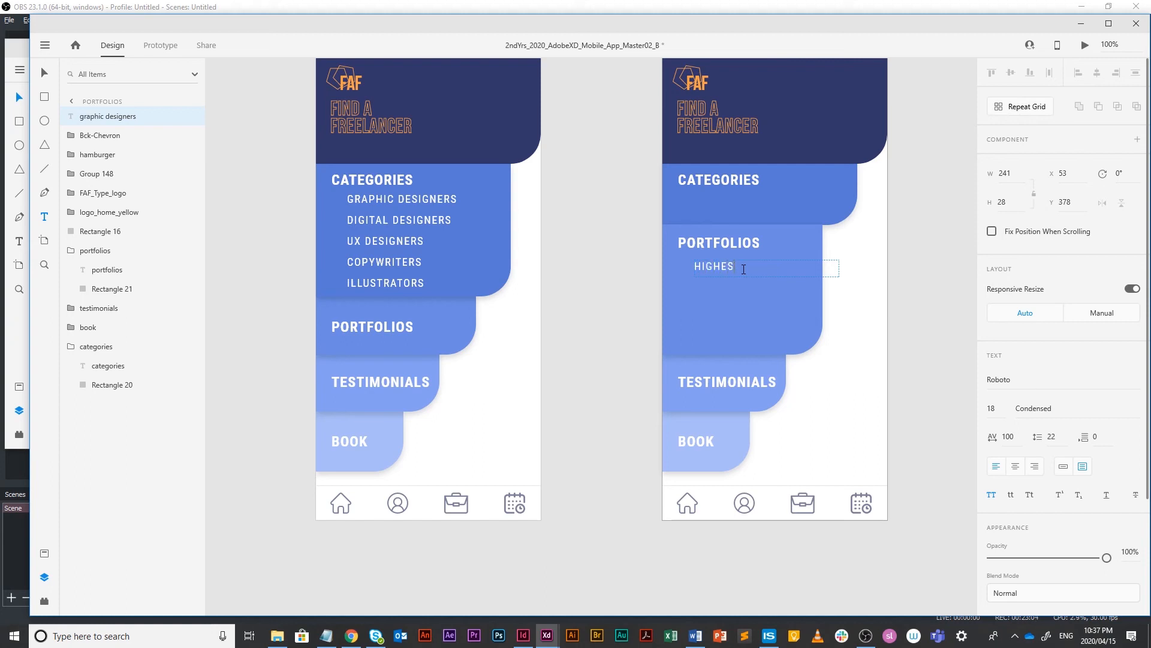
{"action": "type", "text": "T RATED"}
{"action": "key", "text": "Escape"}
{"action": "left_click", "coordinate": [867, 330]}
Step: Duplicate the HIGHEST RATED line directly below itself and change the copy's text to "BUDGET CONSCIOUS"
{"action": "left_click", "coordinate": [743, 267]}
{"action": "left_click_drag", "start_coordinate": [743, 267], "coordinate": [744, 290], "text": "alt"}
{"action": "double_click", "coordinate": [750, 289]}
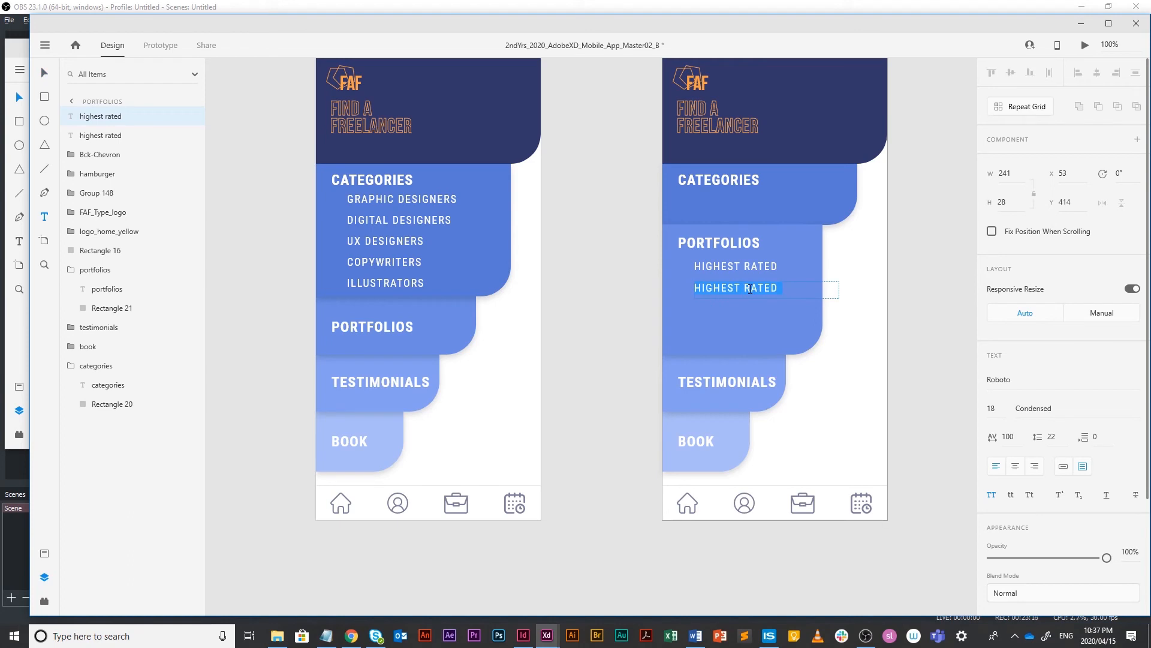
{"action": "type", "text": "BUDGET CONSCIOUS"}
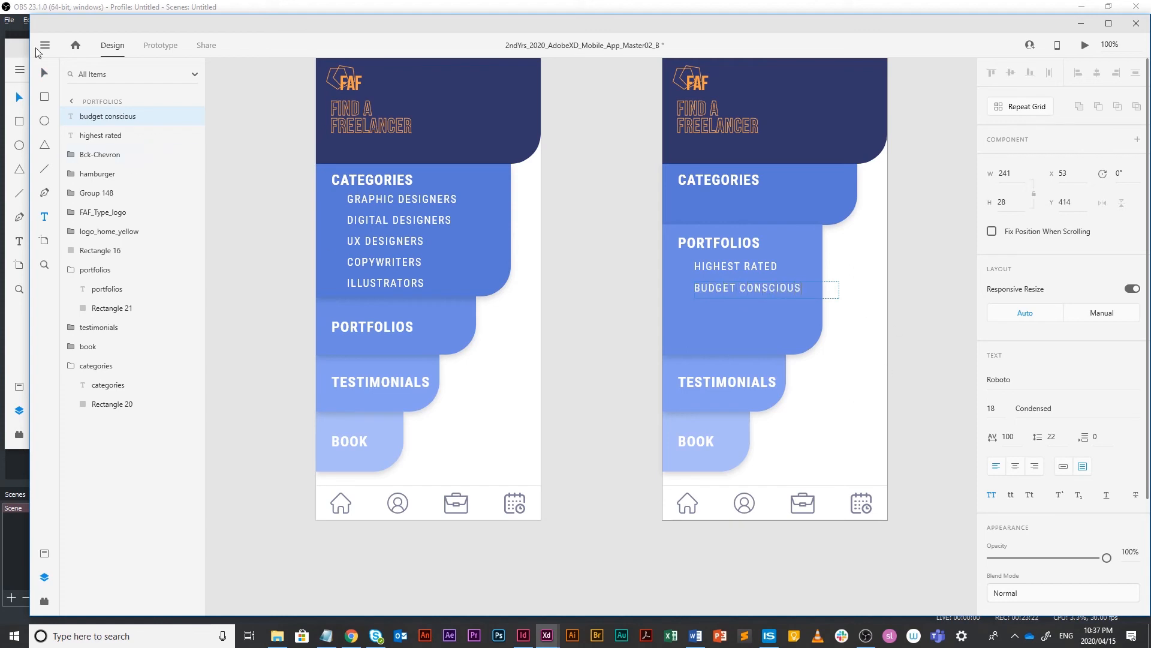
{"action": "left_click", "coordinate": [873, 304]}
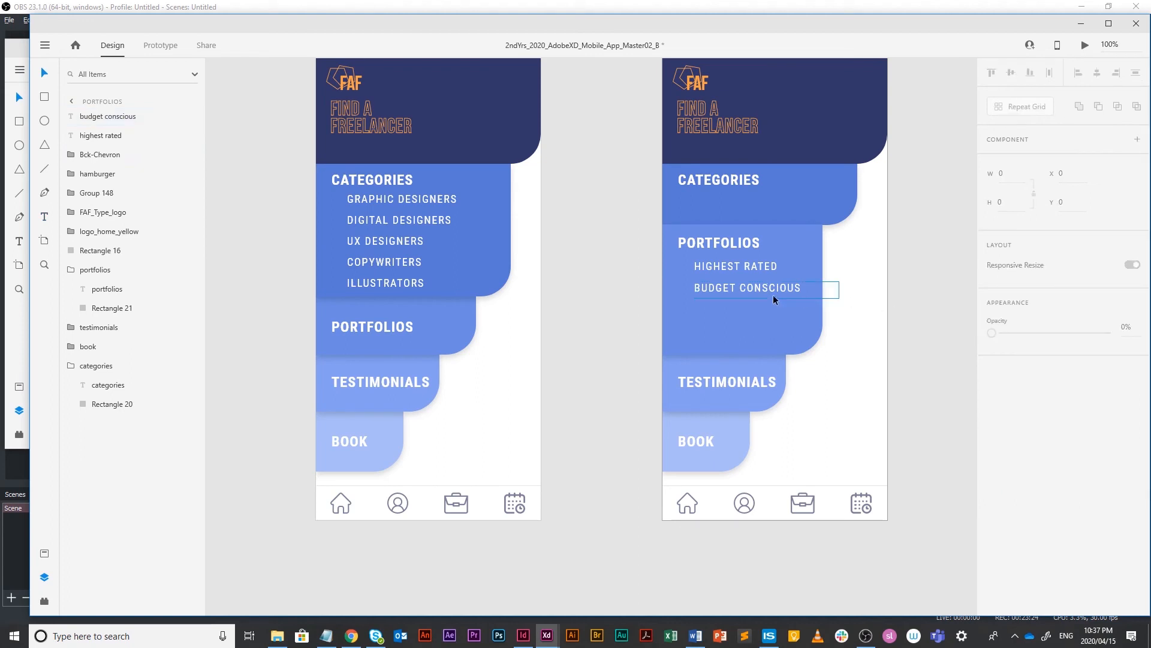
Step: Duplicate the BUDGET CONSCIOUS line directly below itself and change the copy's text to "in my area"
{"action": "left_click_drag", "start_coordinate": [771, 288], "coordinate": [772, 311]}
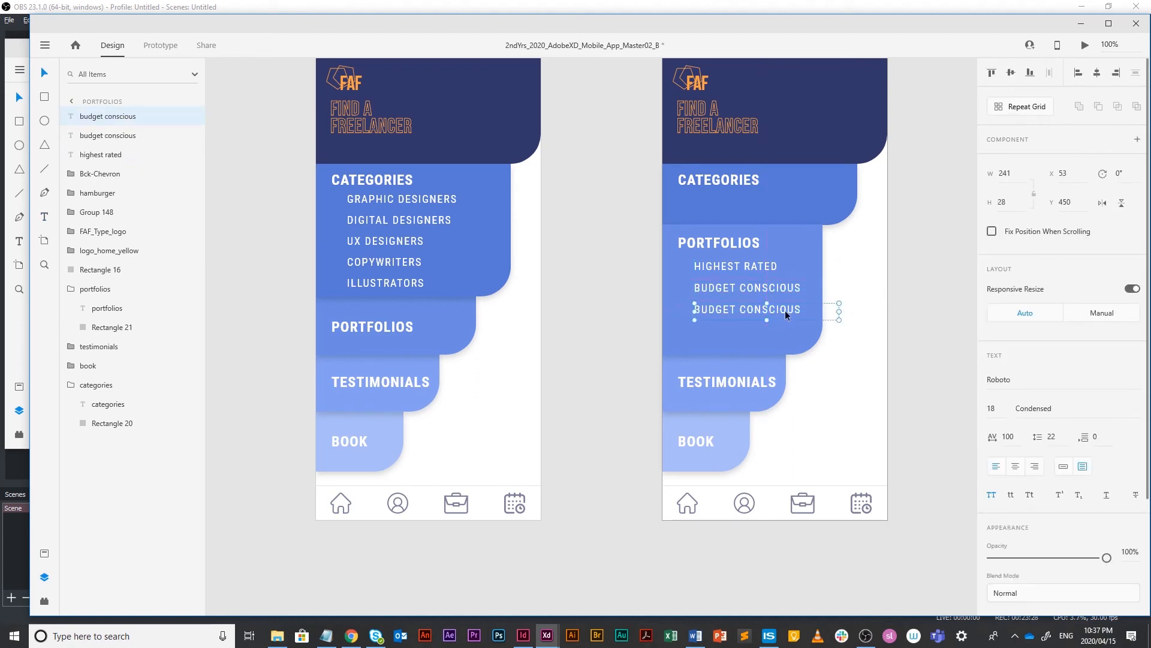
{"action": "double_click", "coordinate": [750, 308]}
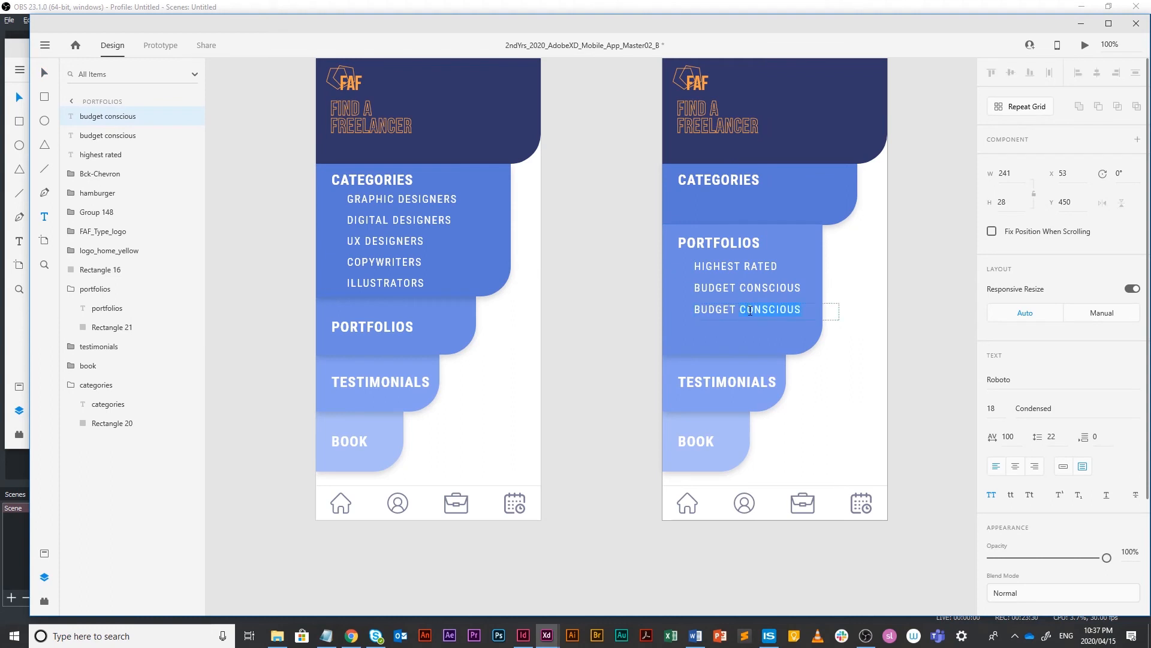
{"action": "type", "text": "in my area"}
{"action": "key", "text": "Escape"}
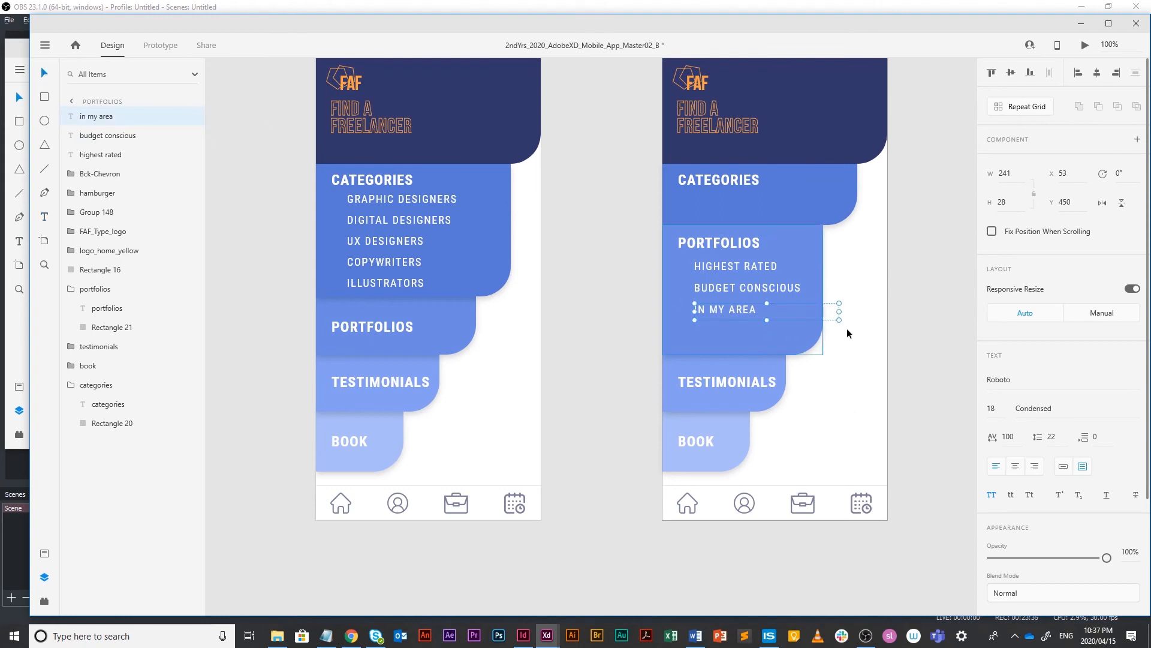
{"action": "left_click", "coordinate": [846, 328]}
Step: Move the CATEGORIES heading down to the vertical middle of its shortened panel on the portfolios artboard and save the file
{"action": "left_click", "coordinate": [729, 184]}
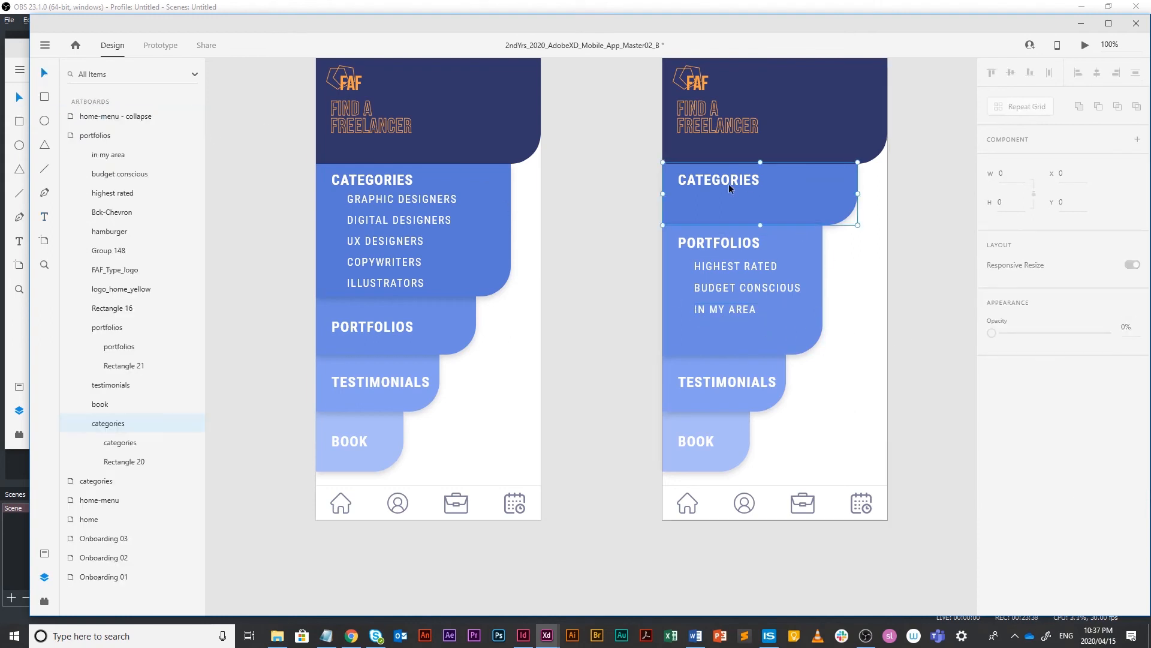
{"action": "double_click", "coordinate": [736, 182]}
{"action": "left_click_drag", "start_coordinate": [746, 185], "coordinate": [749, 191]}
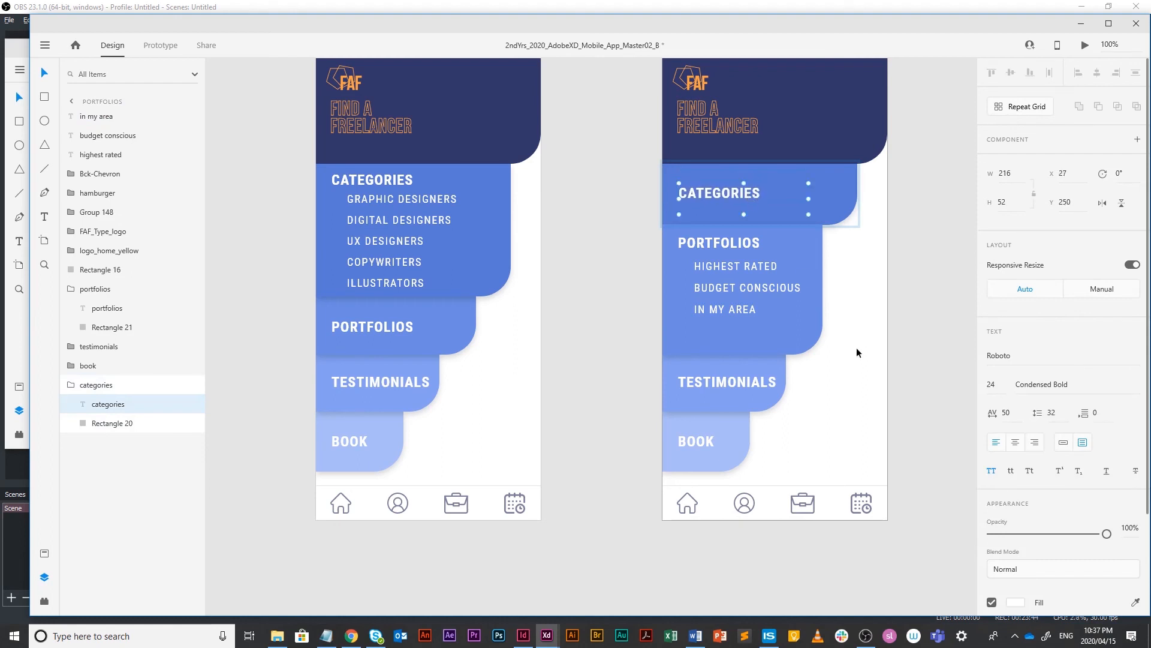
{"action": "left_click", "coordinate": [889, 367]}
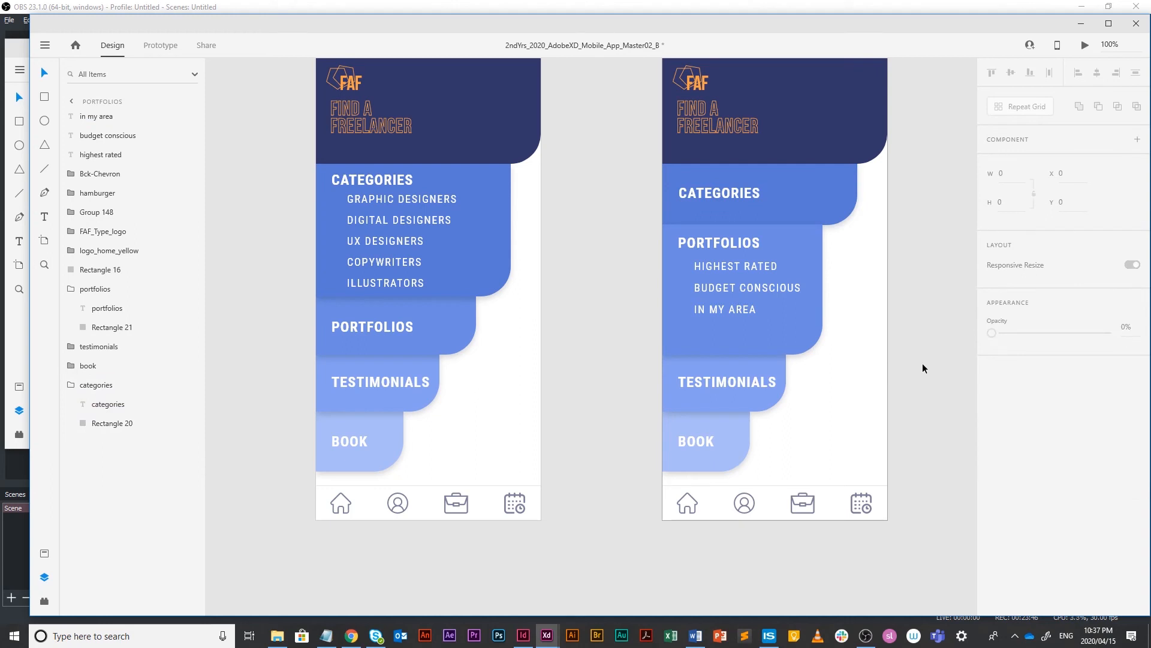
{"action": "key", "text": "ctrl+s"}
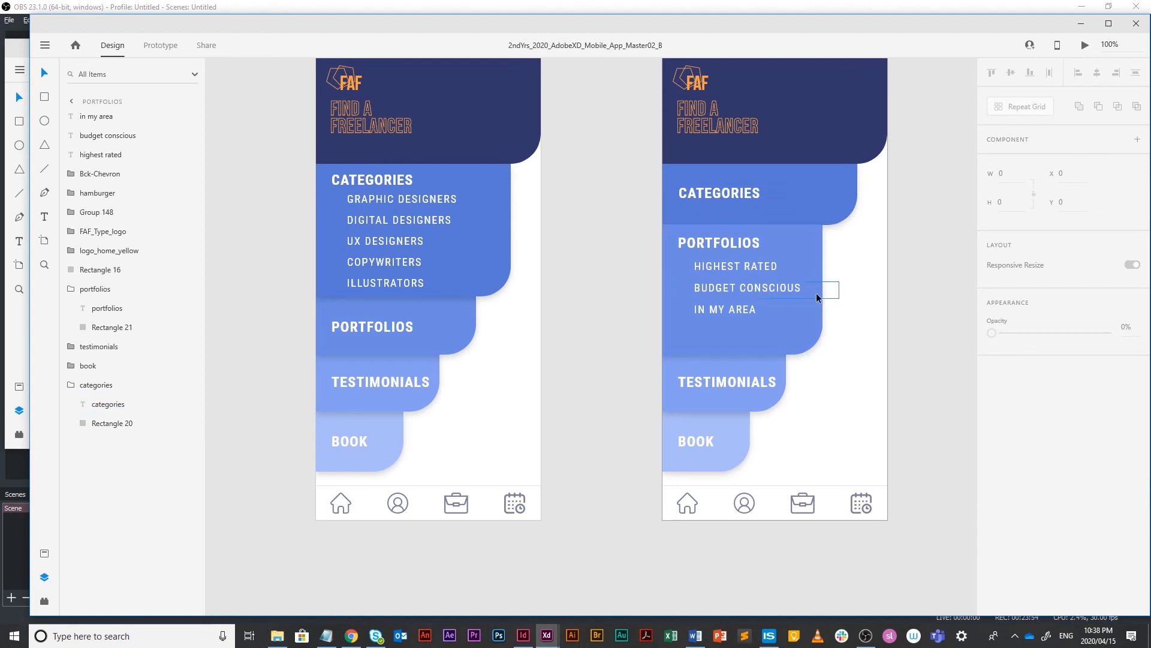
Step: In the prototype view, link the PORTFOLIOS text on the home-menu - collapse artboard to the portfolios artboard with Auto-Animate
{"action": "left_click_drag", "start_coordinate": [755, 313], "coordinate": [835, 290]}
{"action": "scroll", "coordinate": [834, 290], "scroll_direction": "down", "scroll_amount": 2}
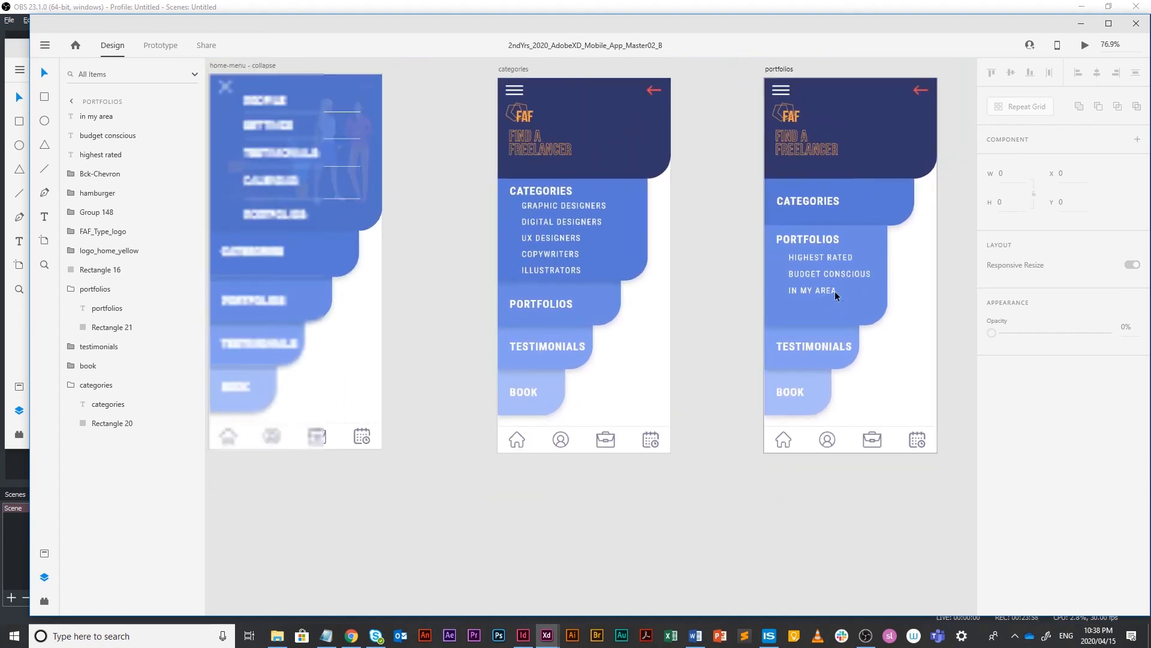
{"action": "left_click", "coordinate": [160, 46]}
{"action": "left_click_drag", "start_coordinate": [517, 221], "coordinate": [647, 193]}
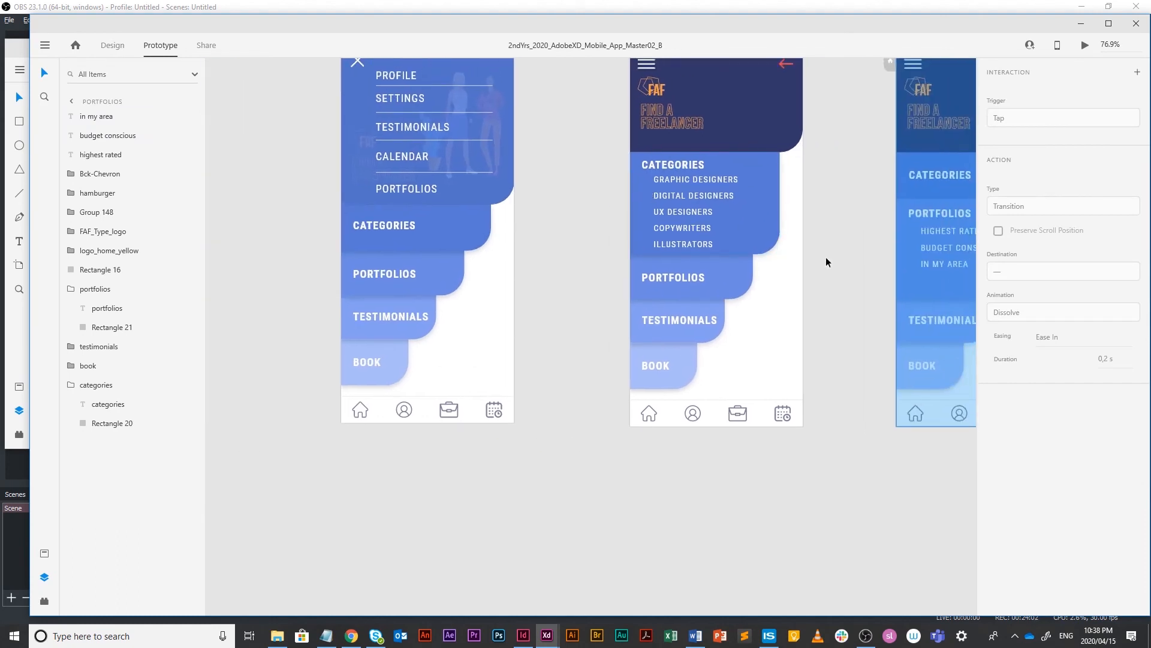
{"action": "left_click", "coordinate": [532, 331]}
{"action": "left_click_drag", "start_coordinate": [818, 314], "coordinate": [782, 327]}
{"action": "left_click", "coordinate": [368, 298]}
{"action": "left_click", "coordinate": [403, 300]}
{"action": "double_click", "coordinate": [386, 293]}
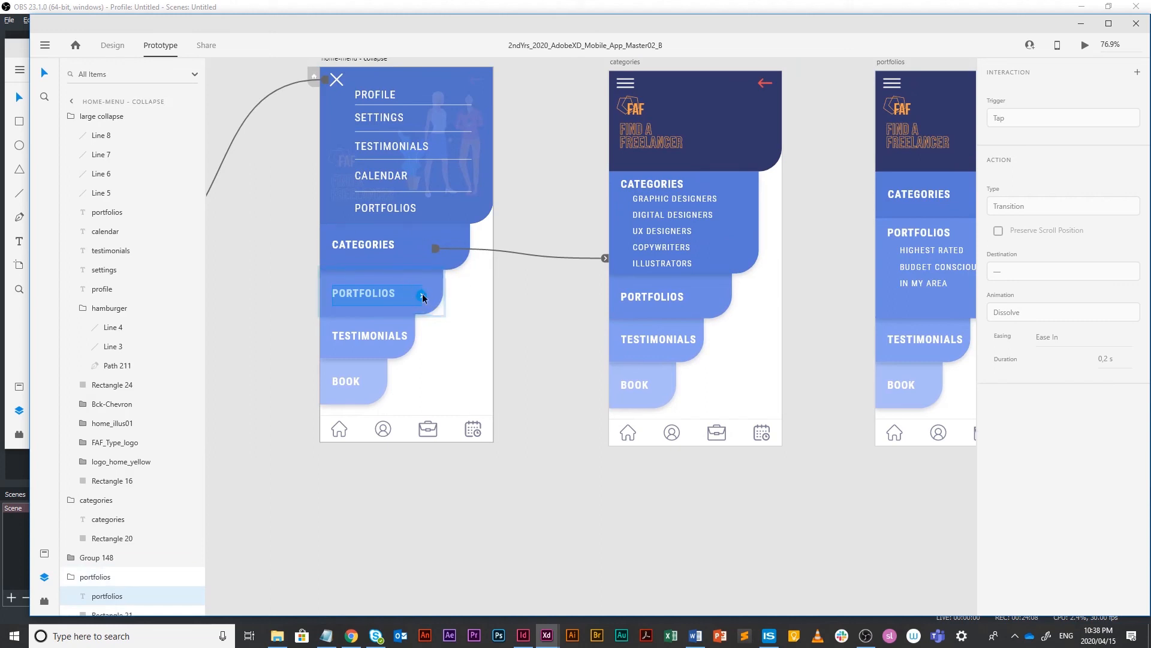
{"action": "left_click_drag", "start_coordinate": [423, 296], "coordinate": [879, 280]}
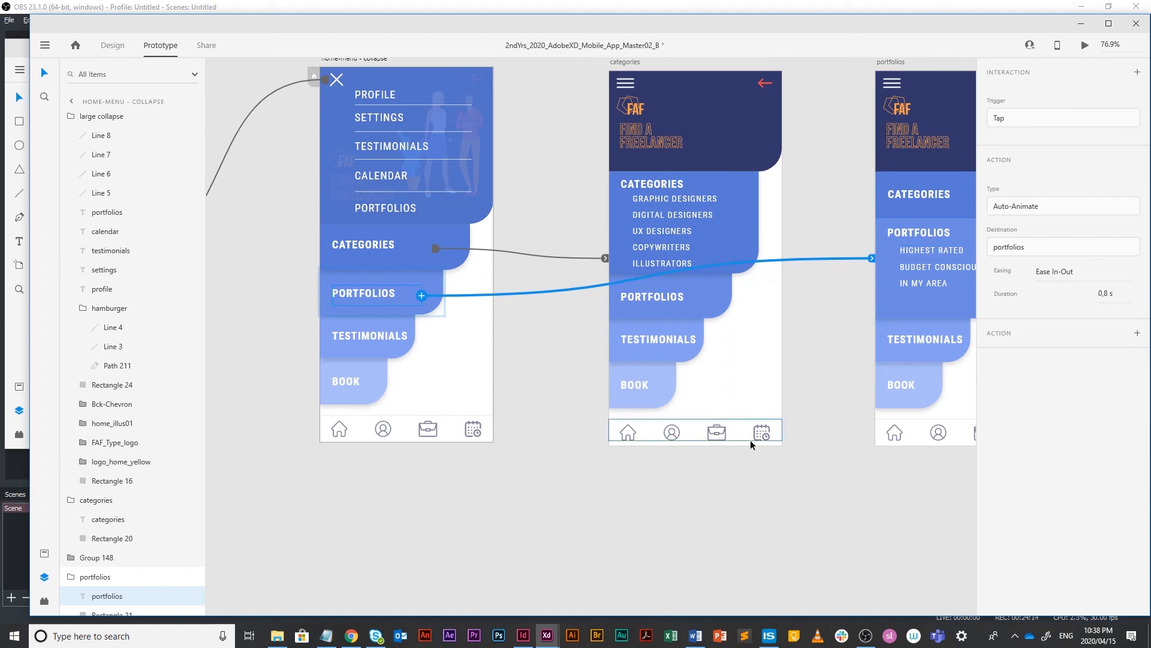
Step: Link the PORTFOLIOS text on the categories artboard to the portfolios artboard with Auto-Animate
{"action": "left_click", "coordinate": [664, 298]}
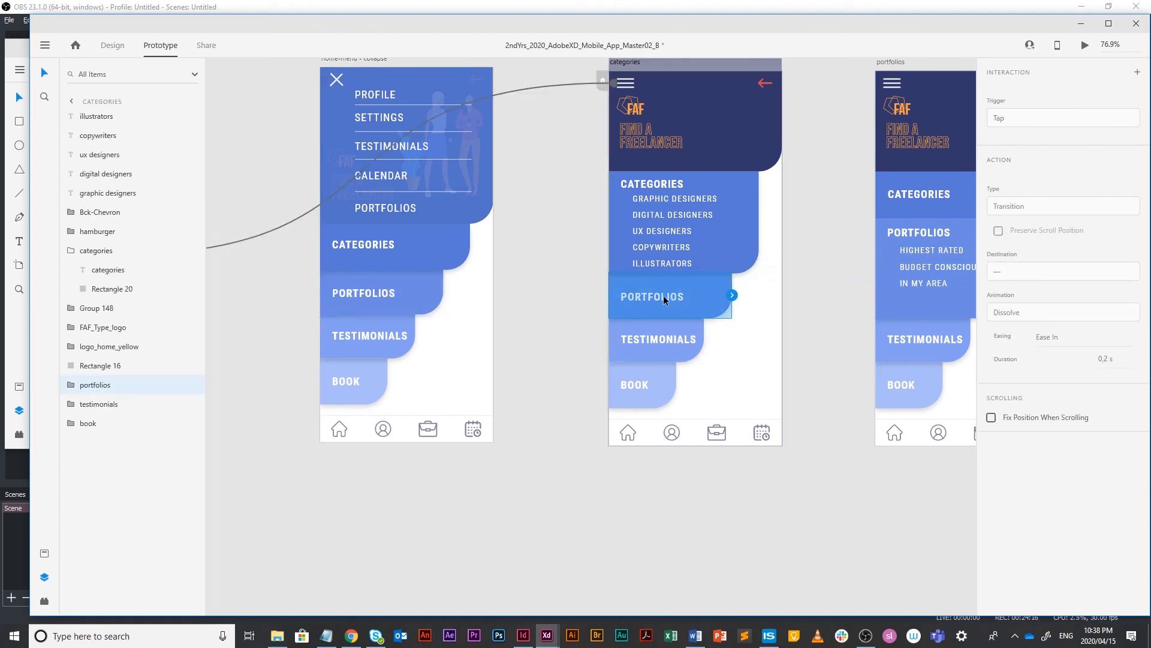
{"action": "double_click", "coordinate": [664, 295]}
{"action": "left_click_drag", "start_coordinate": [711, 299], "coordinate": [888, 240]}
Step: Link the hamburger icon on the portfolios artboard to the home-menu artboard with Auto-Animate and save the file
{"action": "left_click_drag", "start_coordinate": [836, 355], "coordinate": [652, 395]}
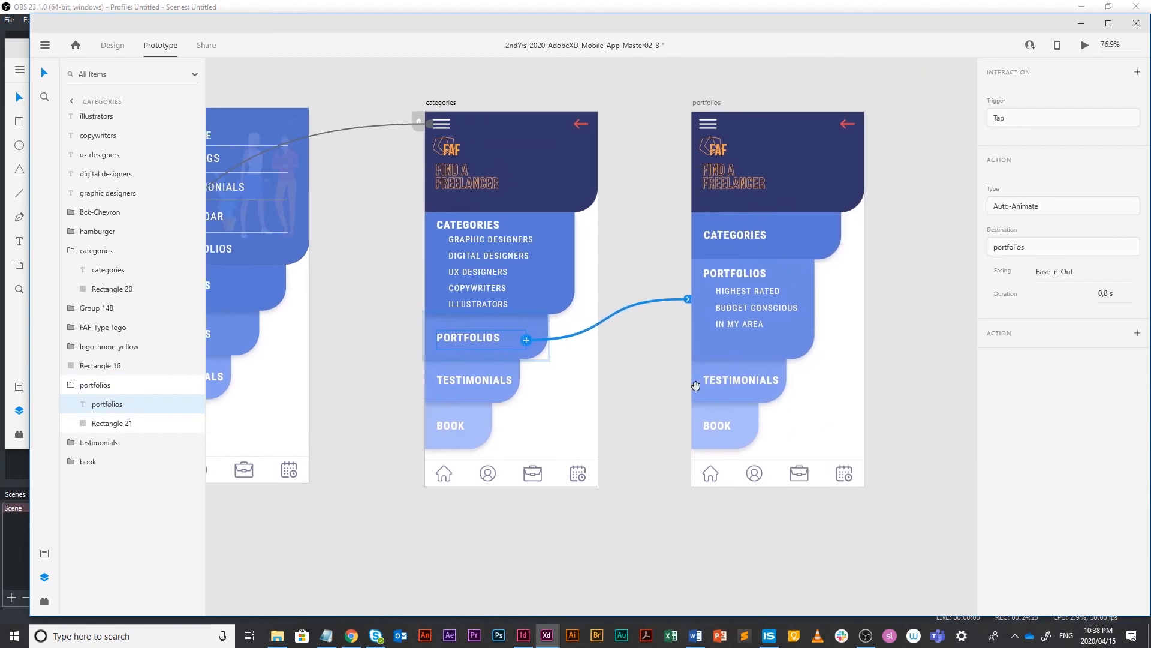
{"action": "left_click", "coordinate": [724, 191]}
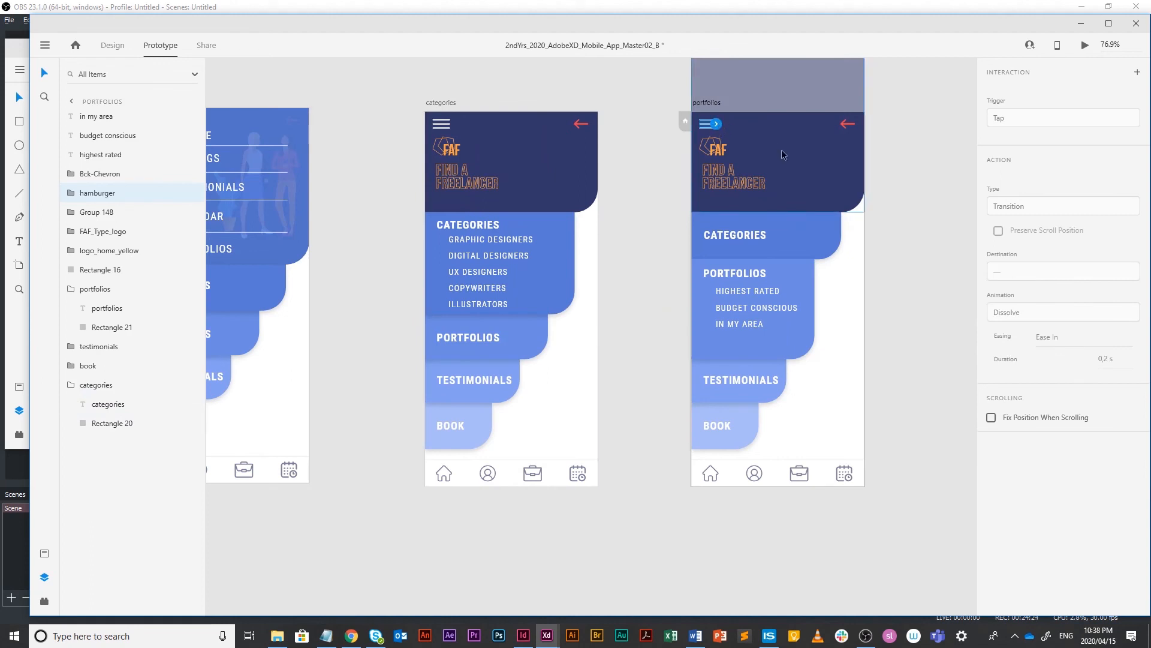
{"action": "scroll", "coordinate": [738, 156], "scroll_direction": "left", "scroll_amount": 5}
{"action": "scroll", "coordinate": [753, 185], "scroll_direction": "left", "scroll_amount": 1}
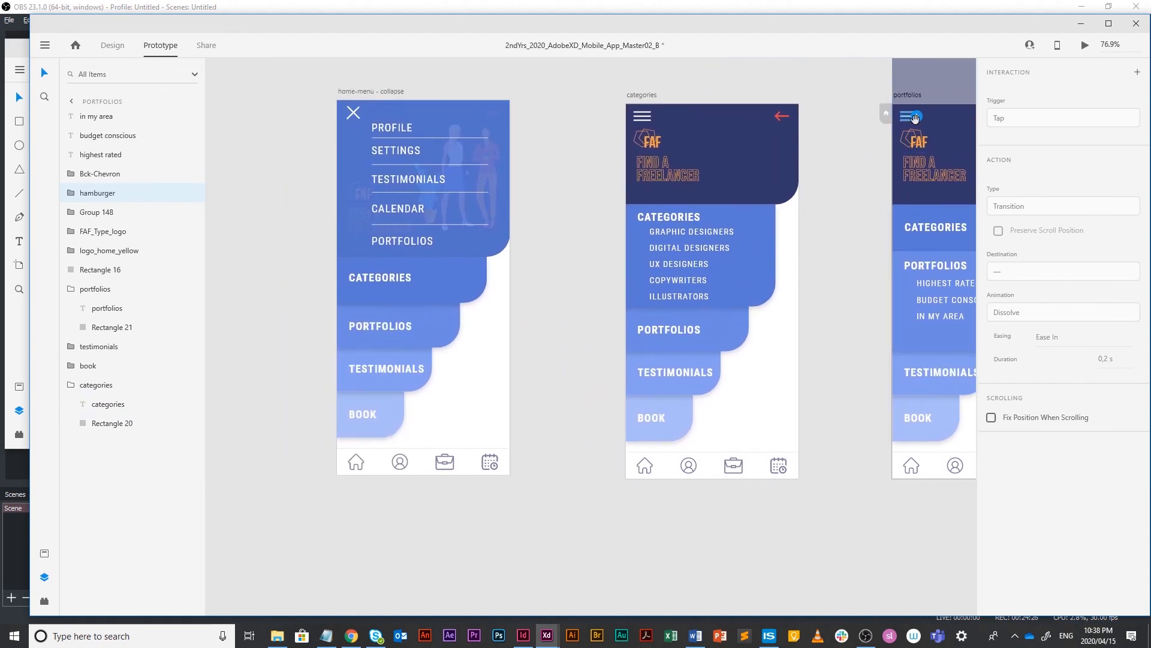
{"action": "scroll", "coordinate": [897, 147], "scroll_direction": "down", "scroll_amount": 2}
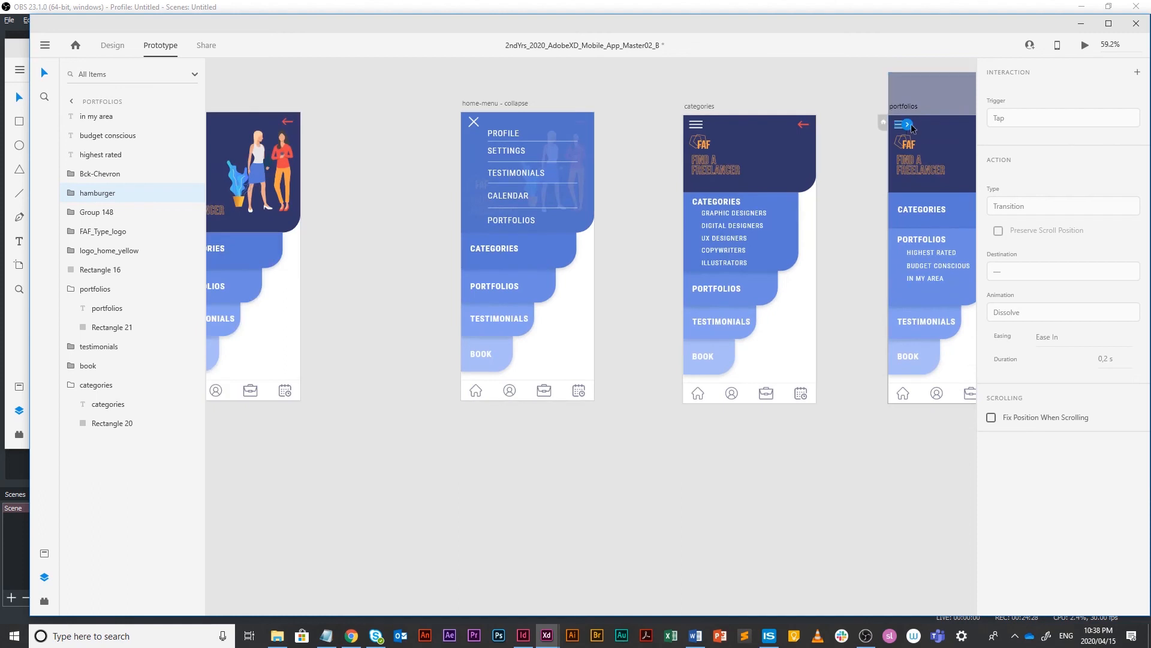
{"action": "left_click_drag", "start_coordinate": [910, 127], "coordinate": [304, 295]}
{"action": "left_click_drag", "start_coordinate": [909, 127], "coordinate": [368, 221]}
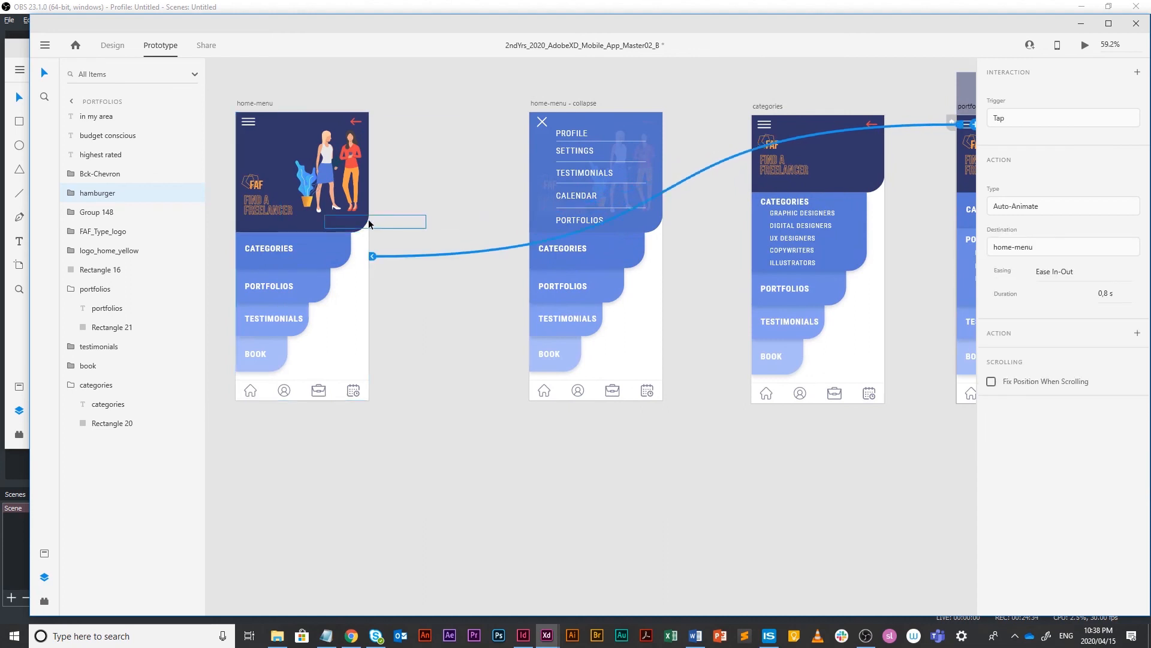
{"action": "left_click", "coordinate": [785, 433]}
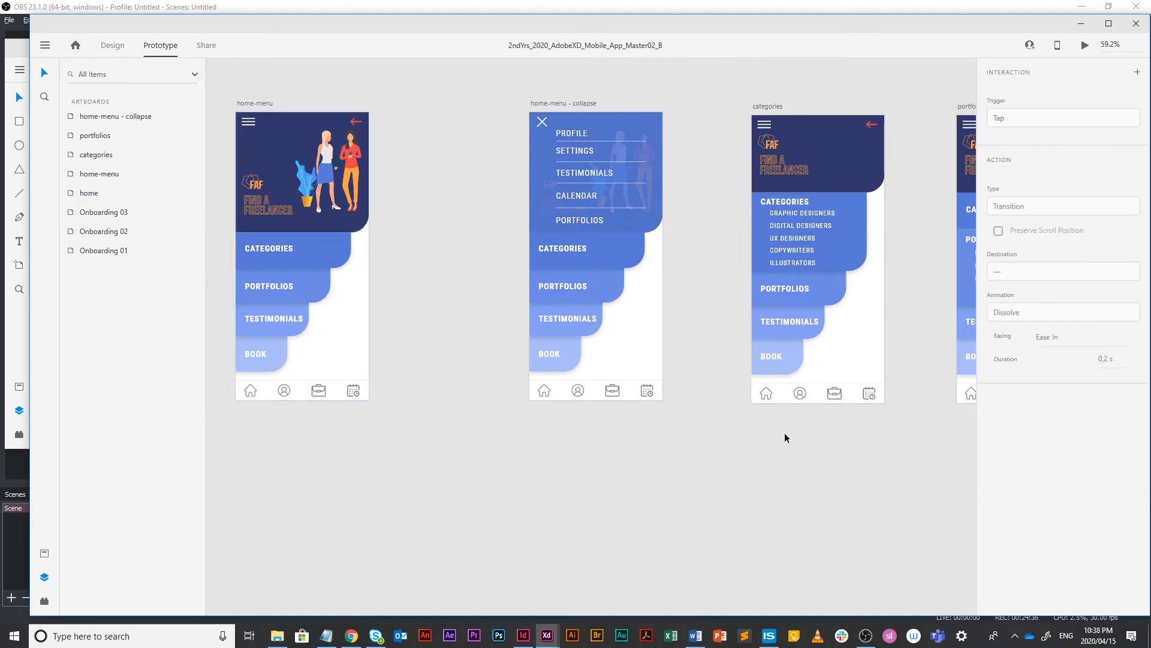
Step: Preview the prototype and go through the onboarding screens, Get Started and Log In to the home menu
{"action": "left_click_drag", "start_coordinate": [898, 321], "coordinate": [552, 324]}
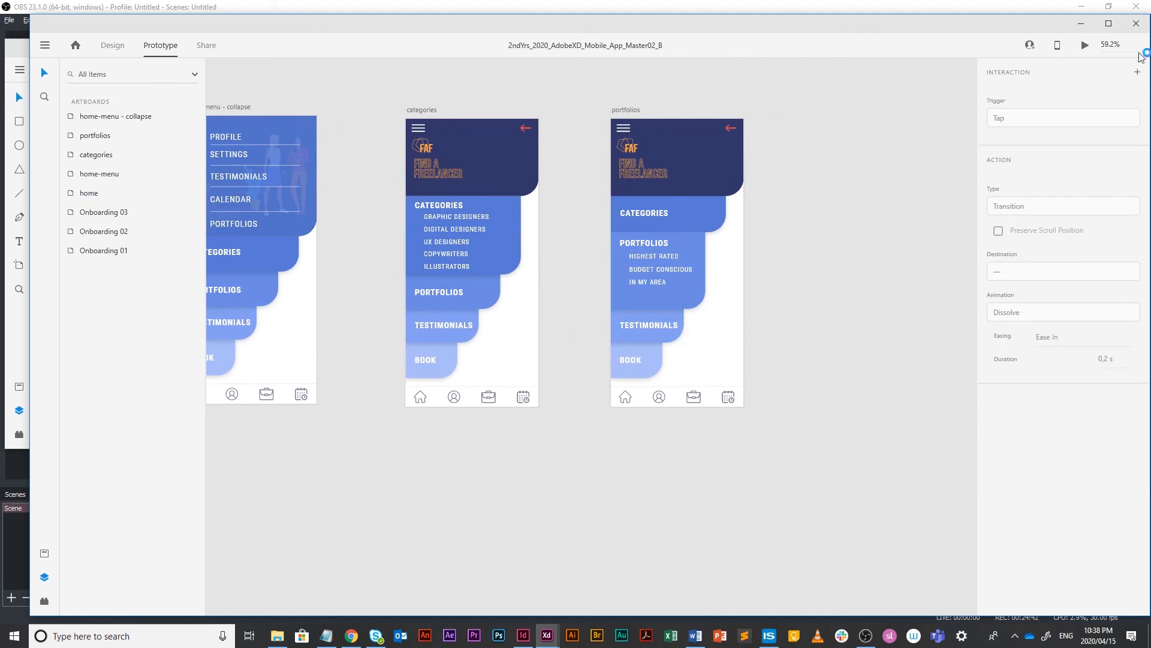
{"action": "left_click", "coordinate": [1083, 46]}
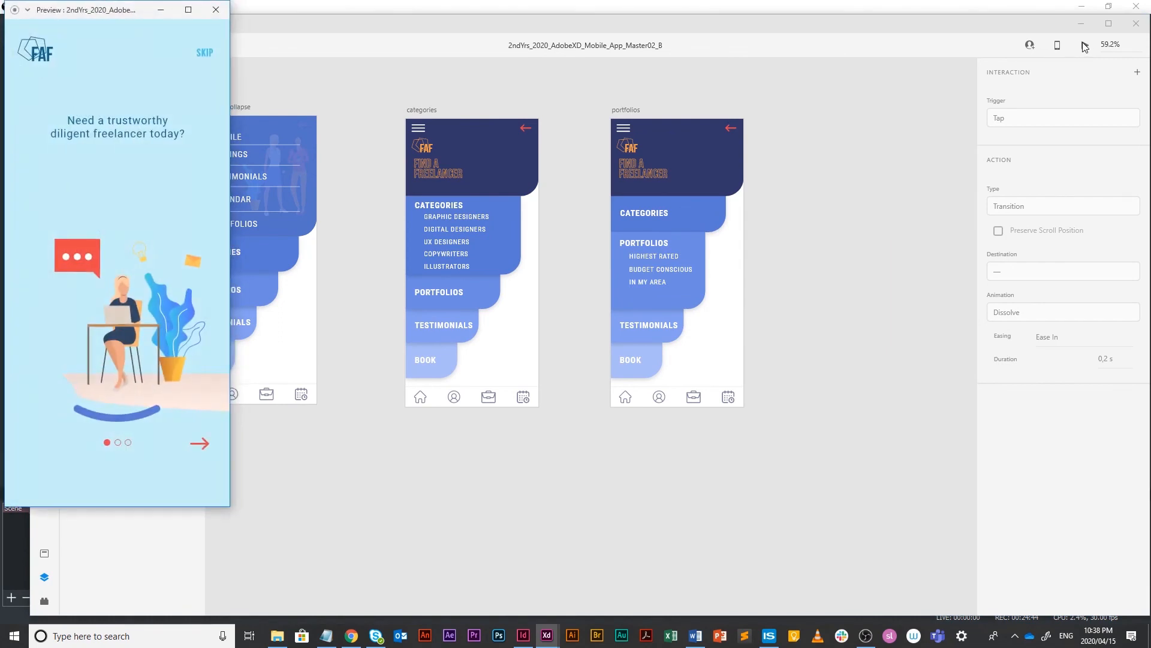
{"action": "left_click", "coordinate": [200, 443]}
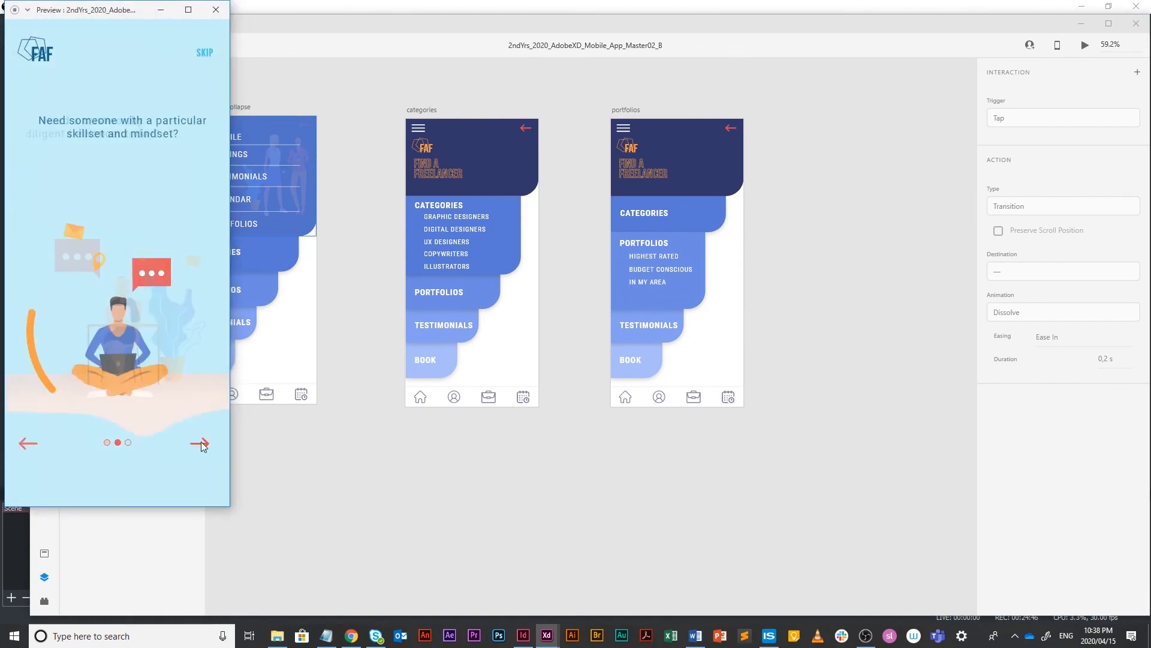
{"action": "left_click", "coordinate": [200, 442]}
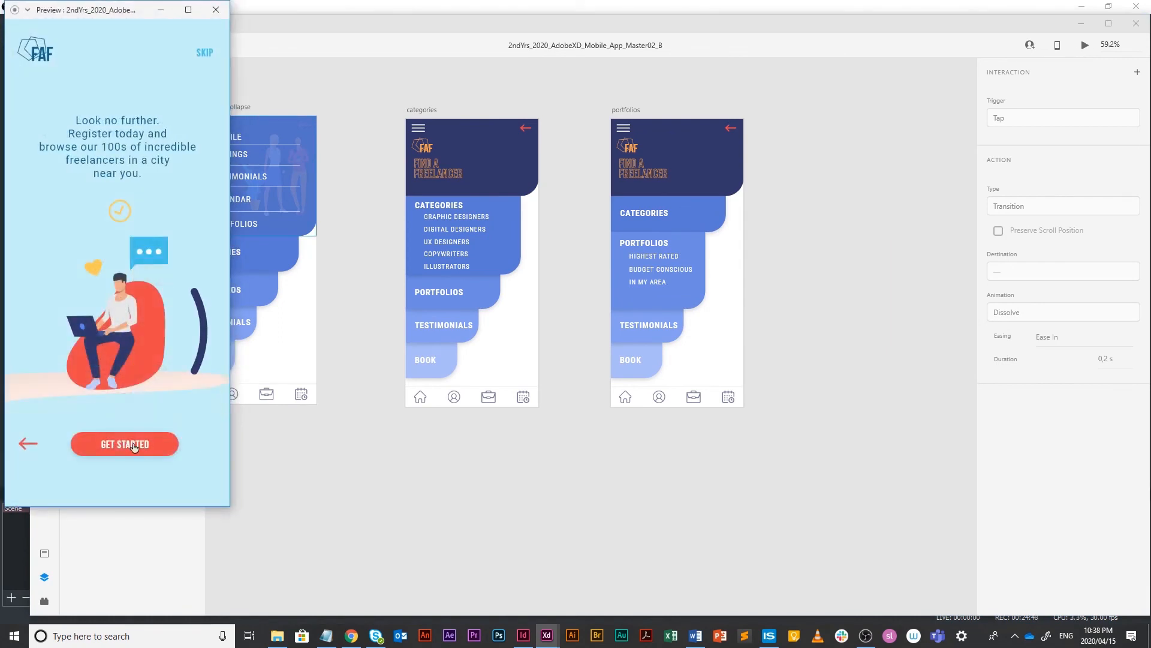
{"action": "left_click", "coordinate": [133, 445]}
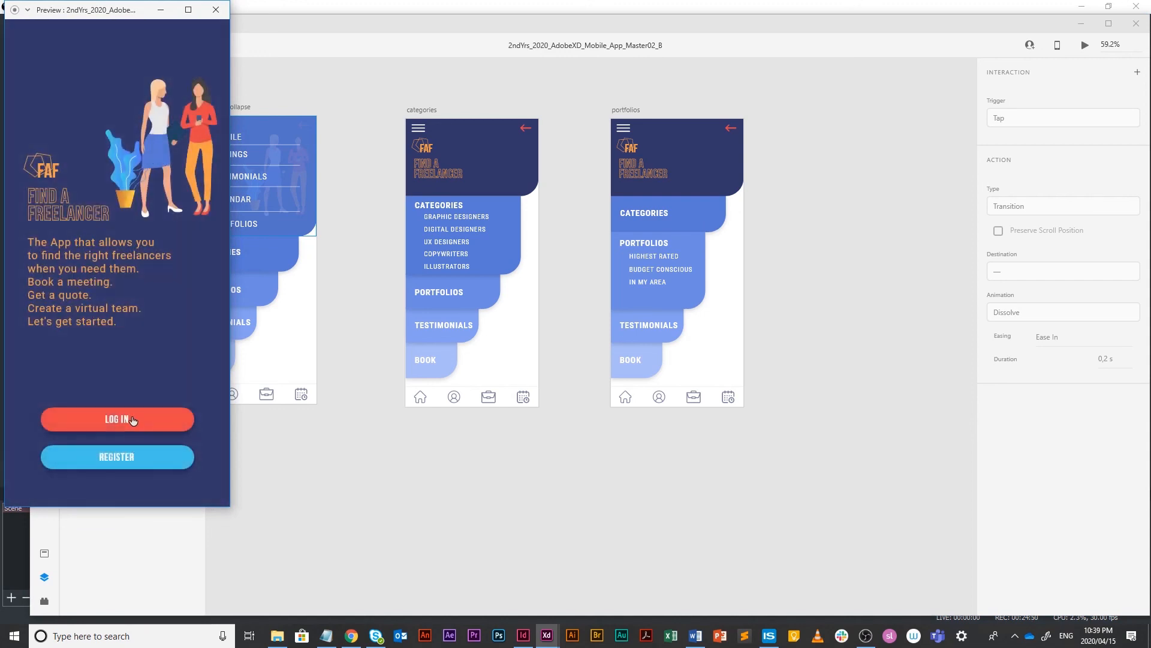
{"action": "left_click", "coordinate": [132, 422]}
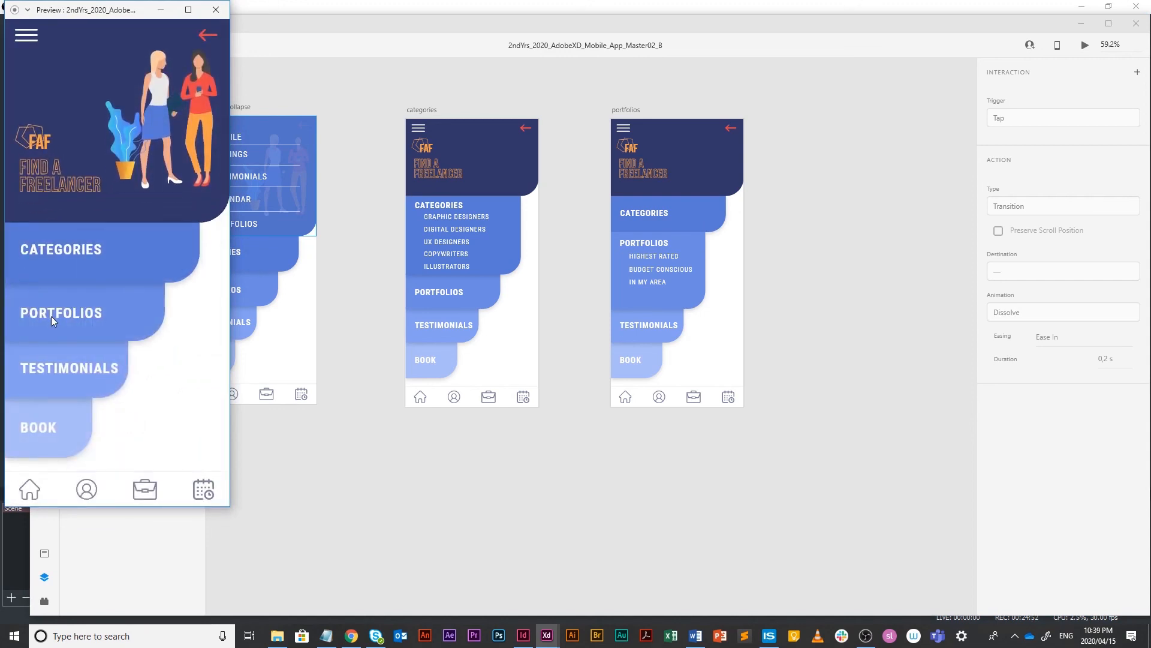
Step: Test the CATEGORIES, PORTFOLIOS and hamburger links in the preview, then close it
{"action": "left_click", "coordinate": [81, 249]}
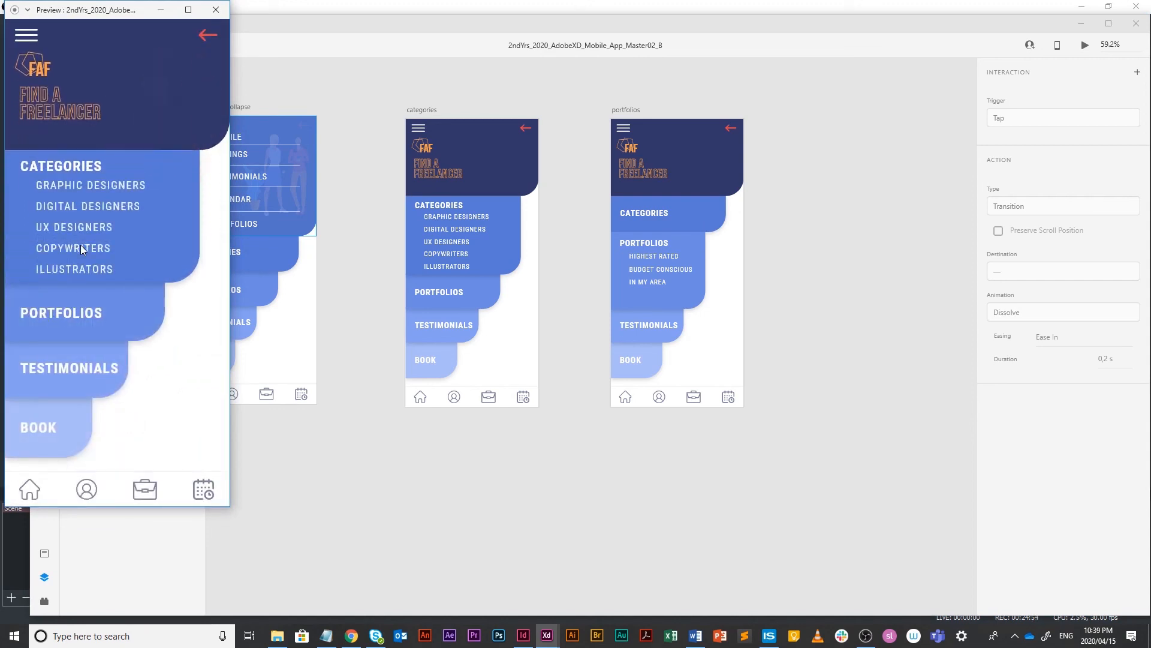
{"action": "left_click", "coordinate": [81, 316]}
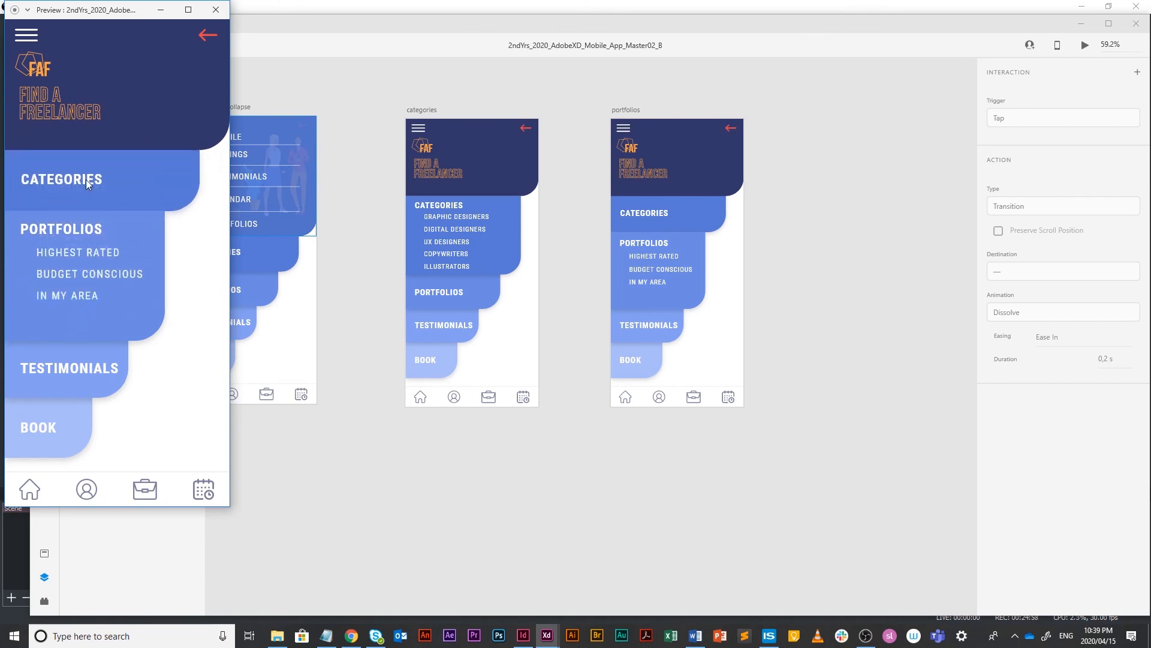
{"action": "left_click", "coordinate": [27, 37]}
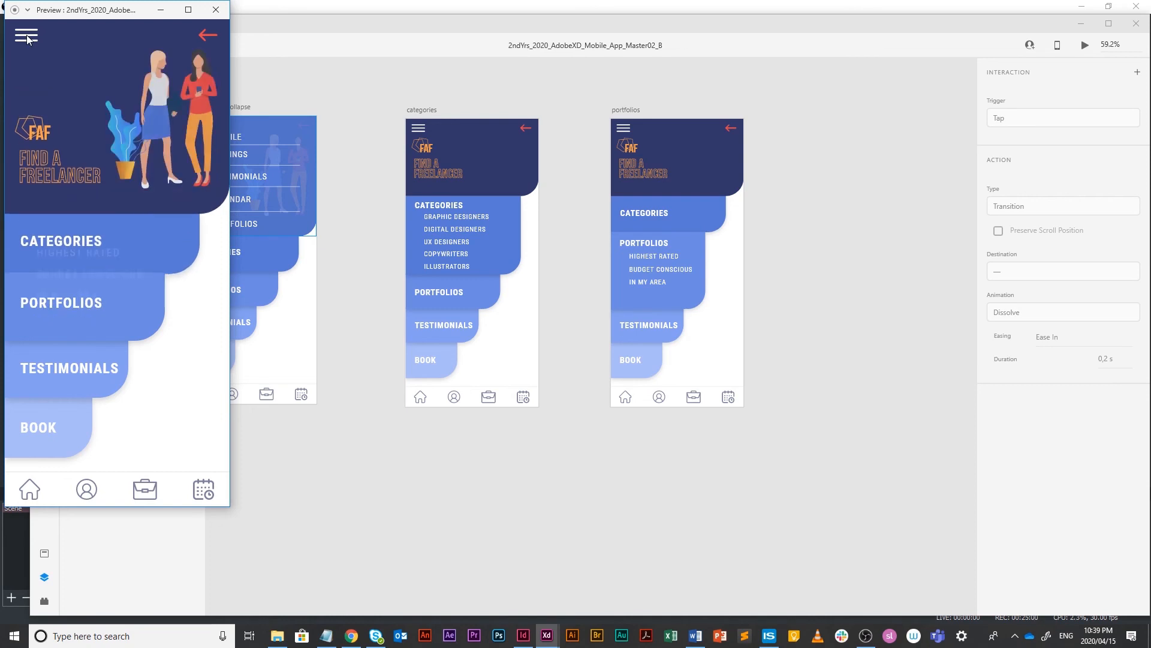
{"action": "left_click", "coordinate": [217, 11]}
Step: Link the CATEGORIES text on the portfolios artboard to the categories artboard with Auto-Animate
{"action": "left_click", "coordinate": [651, 218]}
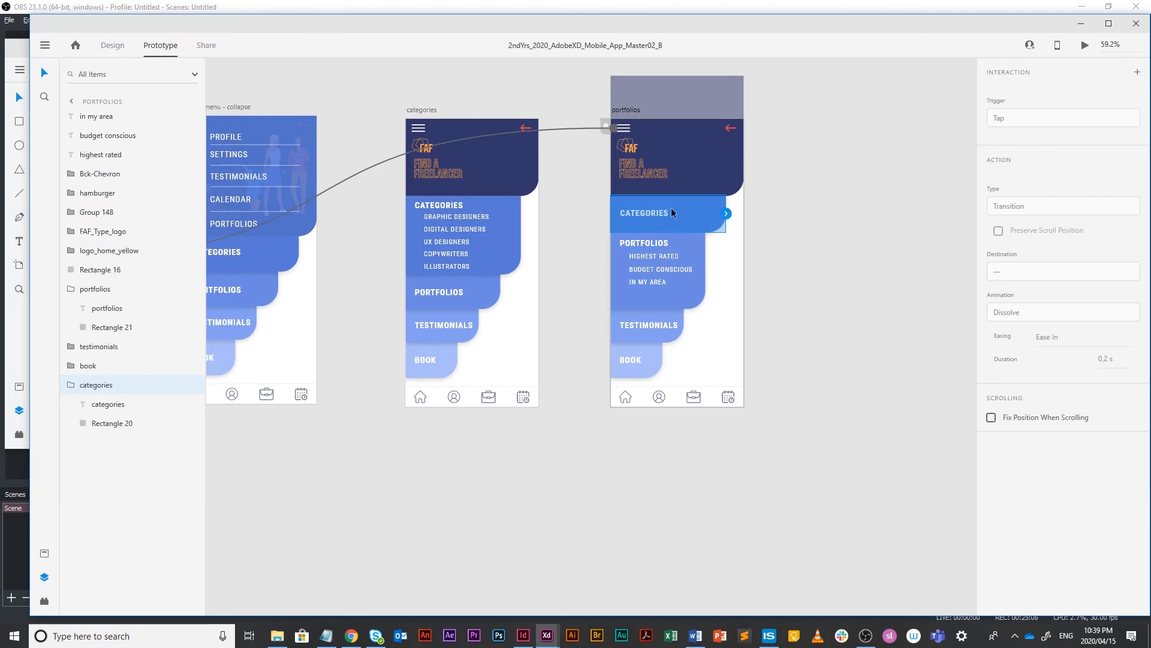
{"action": "double_click", "coordinate": [689, 216]}
{"action": "left_click_drag", "start_coordinate": [697, 217], "coordinate": [539, 247]}
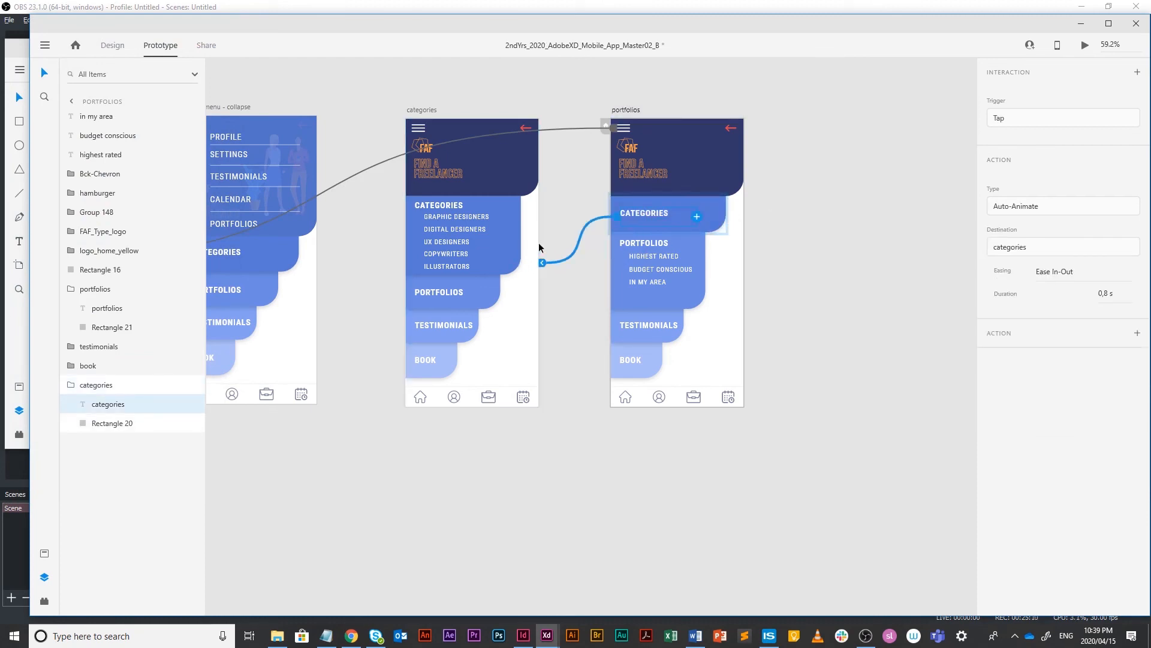
Step: Check the existing prototype links on the categories, portfolios, home-menu - collapse and home-menu artboards for missing connections
{"action": "left_click", "coordinate": [443, 299]}
{"action": "left_click", "coordinate": [456, 211]}
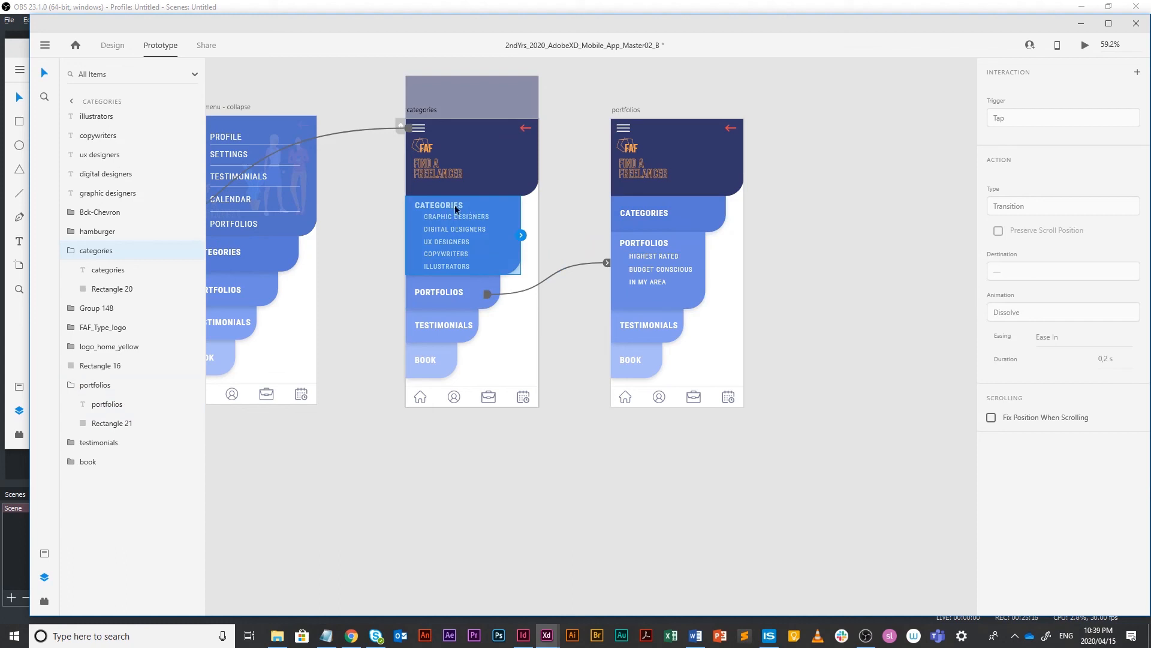
{"action": "left_click", "coordinate": [619, 128]}
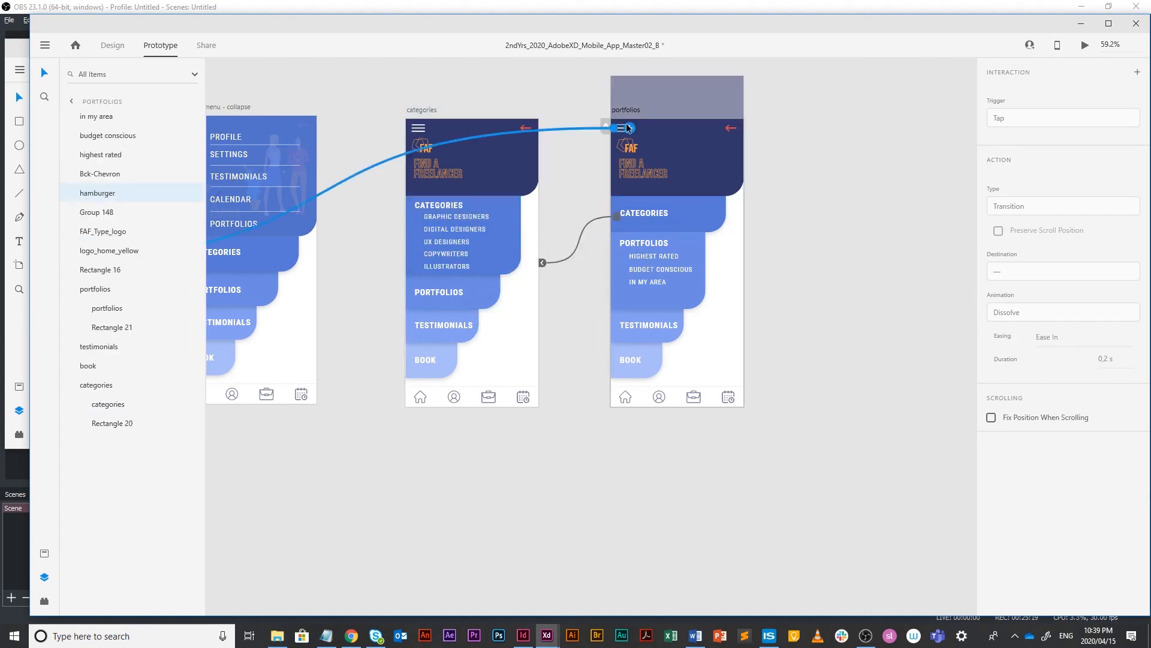
{"action": "left_click", "coordinate": [637, 325]}
{"action": "scroll", "coordinate": [655, 308], "scroll_direction": "left", "scroll_amount": 5}
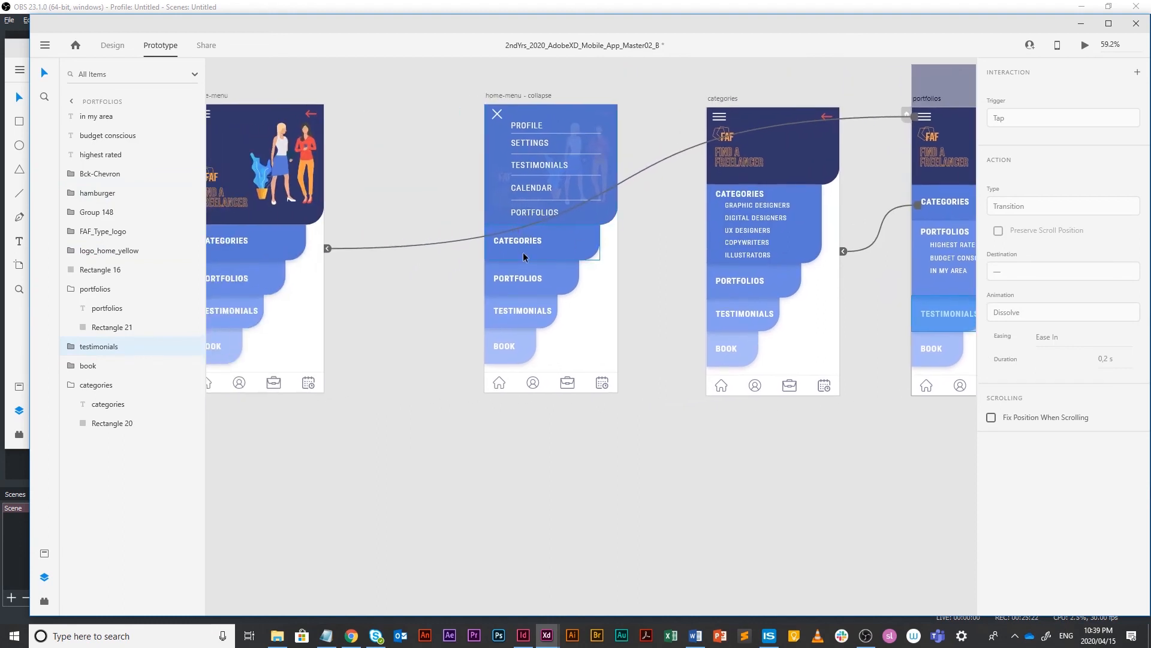
{"action": "left_click", "coordinate": [528, 243]}
{"action": "left_click", "coordinate": [524, 278]}
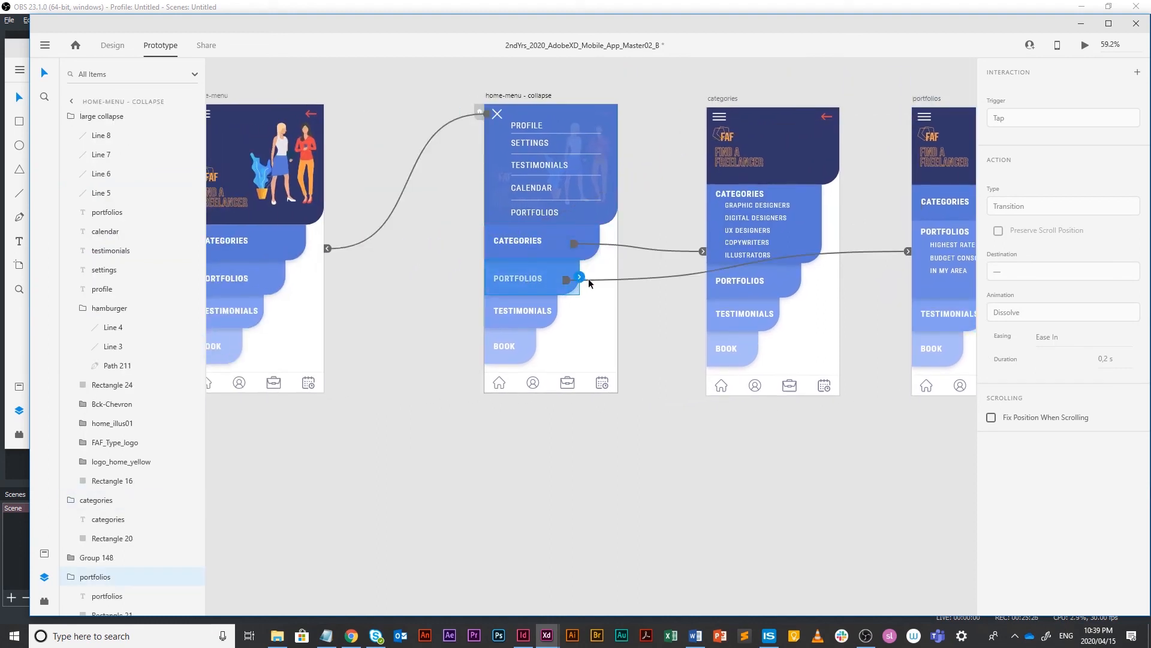
{"action": "scroll", "coordinate": [388, 269], "scroll_direction": "left", "scroll_amount": 3}
{"action": "left_click", "coordinate": [417, 240]}
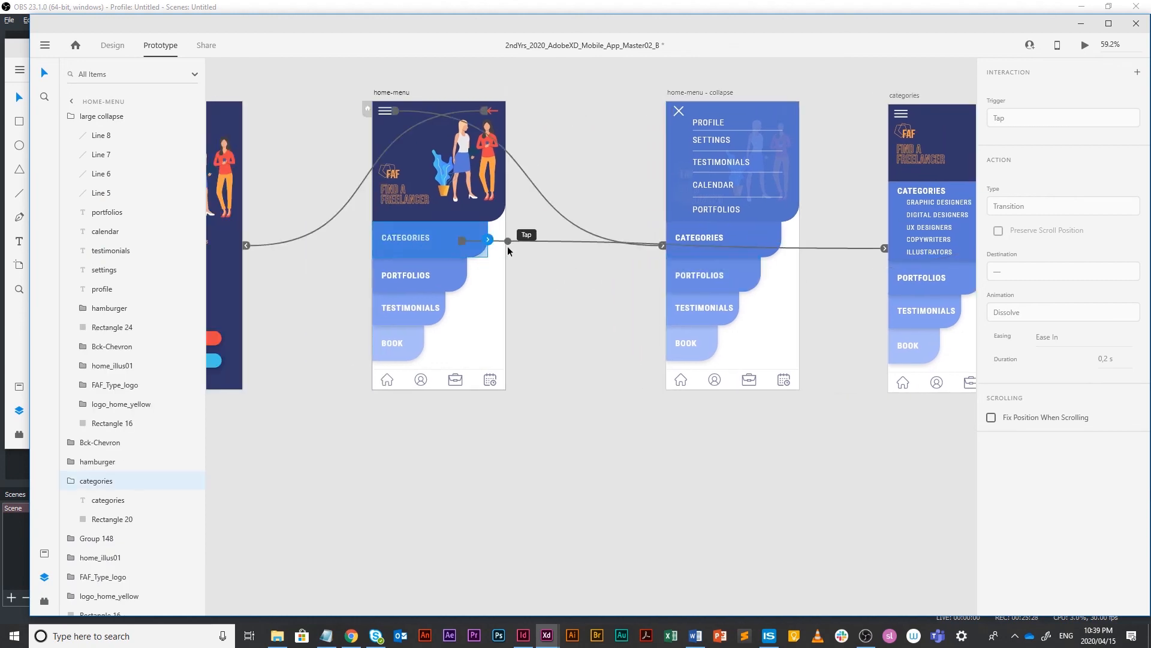
Step: Link the PORTFOLIOS panel on the home-menu artboard to the portfolios artboard with Auto-Animate
{"action": "scroll", "coordinate": [395, 245], "scroll_direction": "right", "scroll_amount": 1}
{"action": "left_click", "coordinate": [387, 276]}
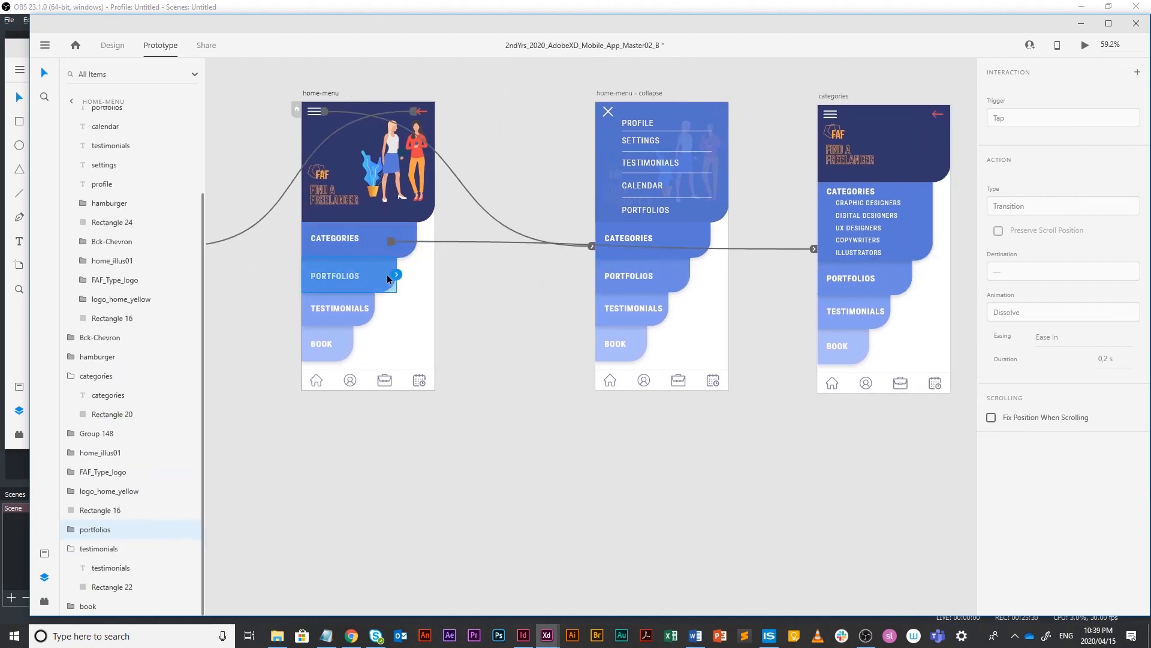
{"action": "left_click_drag", "start_coordinate": [397, 275], "coordinate": [815, 273]}
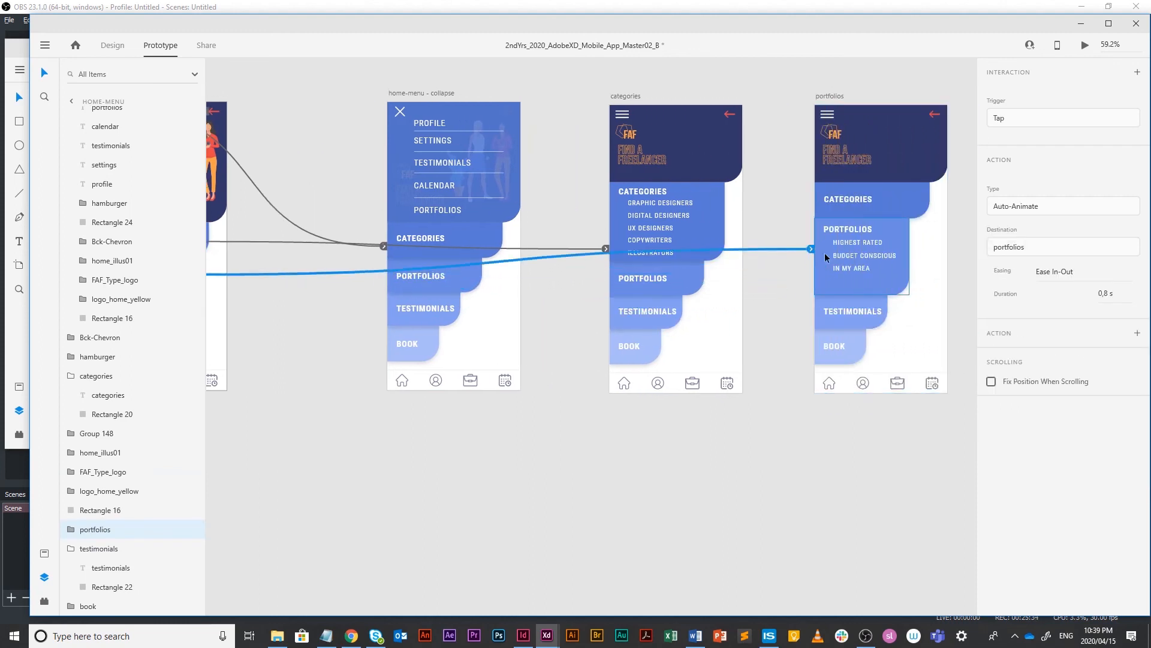
Step: Recheck the CATEGORIES and PORTFOLIOS links on the portfolios, categories, home-menu - collapse and home-menu artboards, and save the file
{"action": "left_click", "coordinate": [873, 197]}
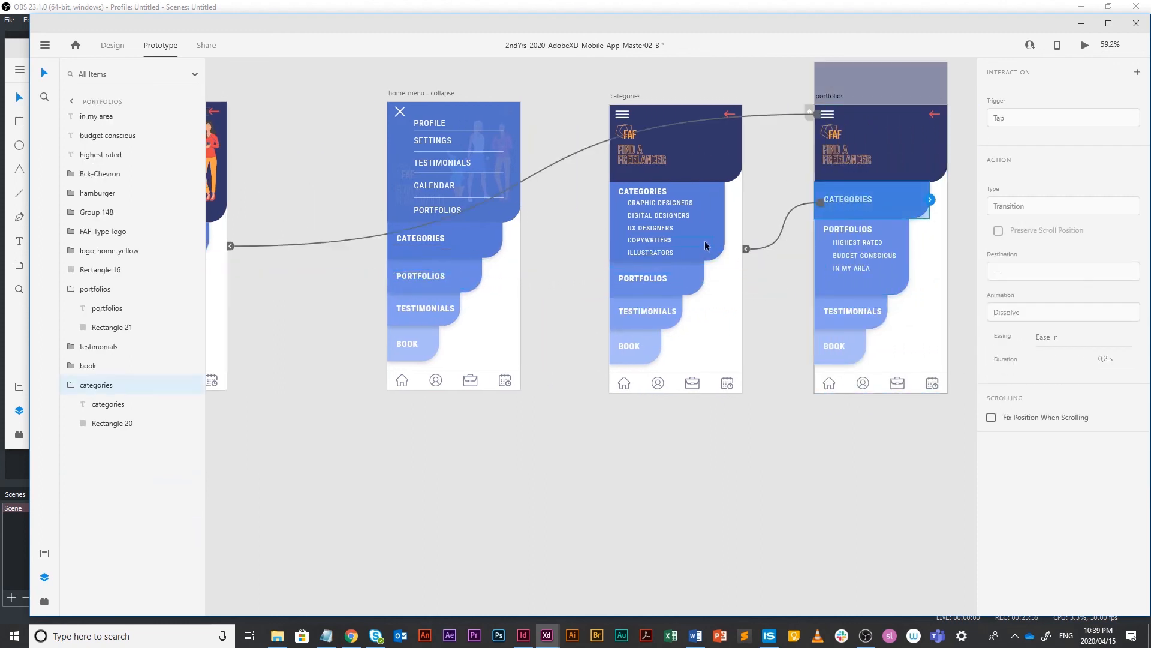
{"action": "left_click", "coordinate": [643, 278]}
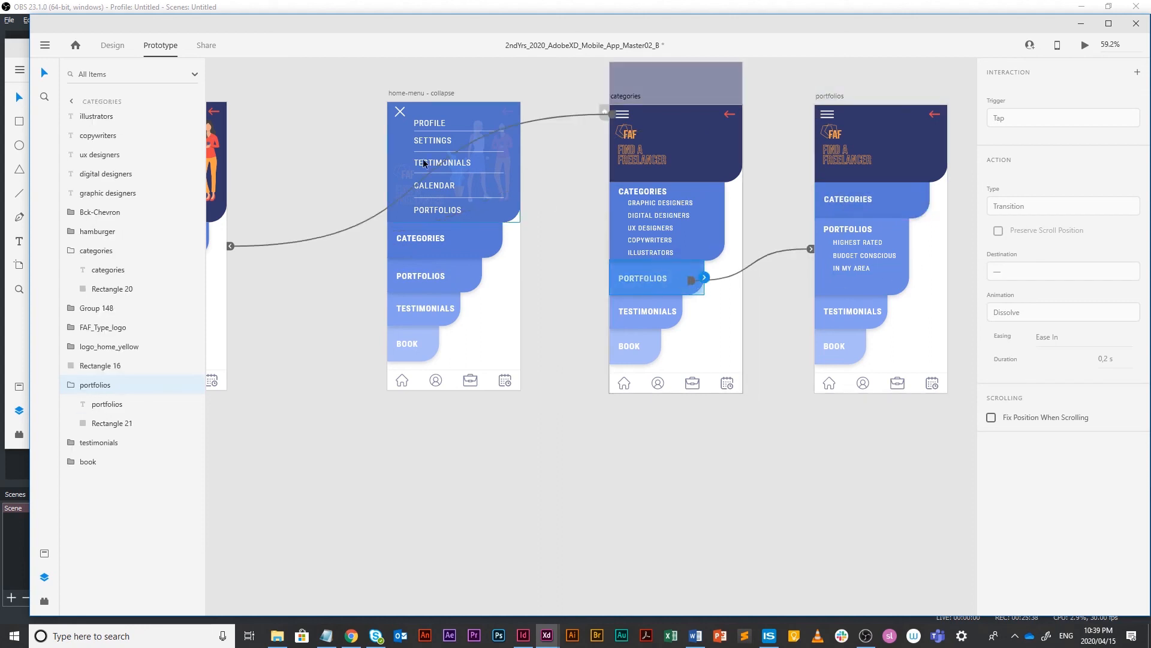
{"action": "left_click", "coordinate": [505, 243]}
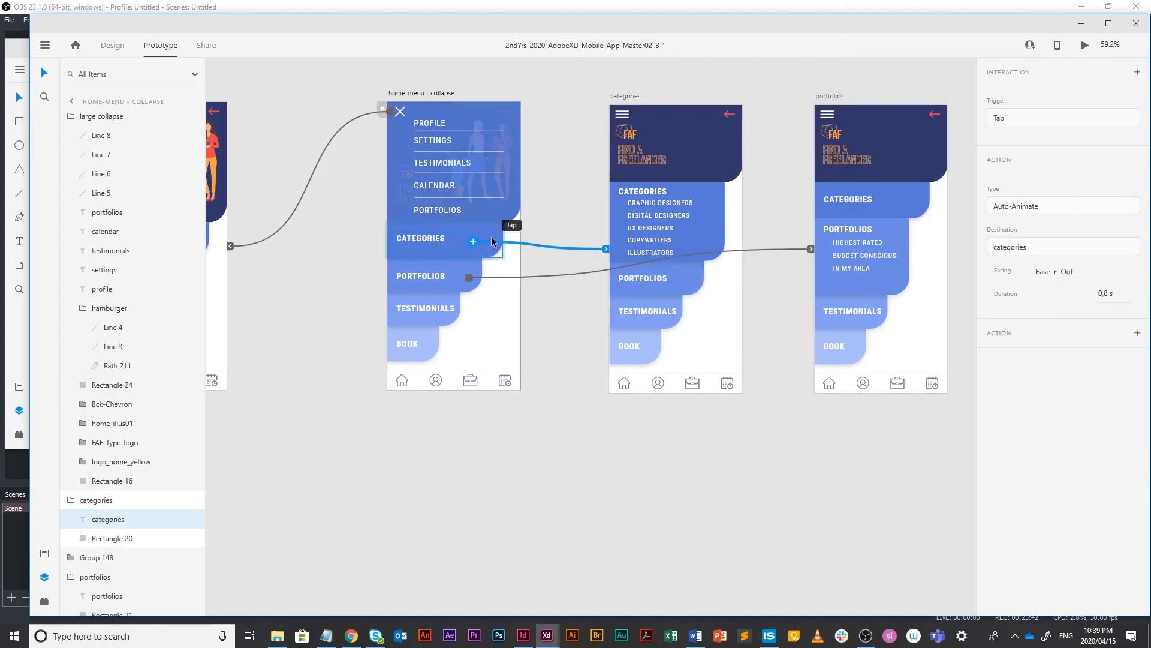
{"action": "left_click", "coordinate": [425, 279]}
{"action": "left_click", "coordinate": [425, 279]}
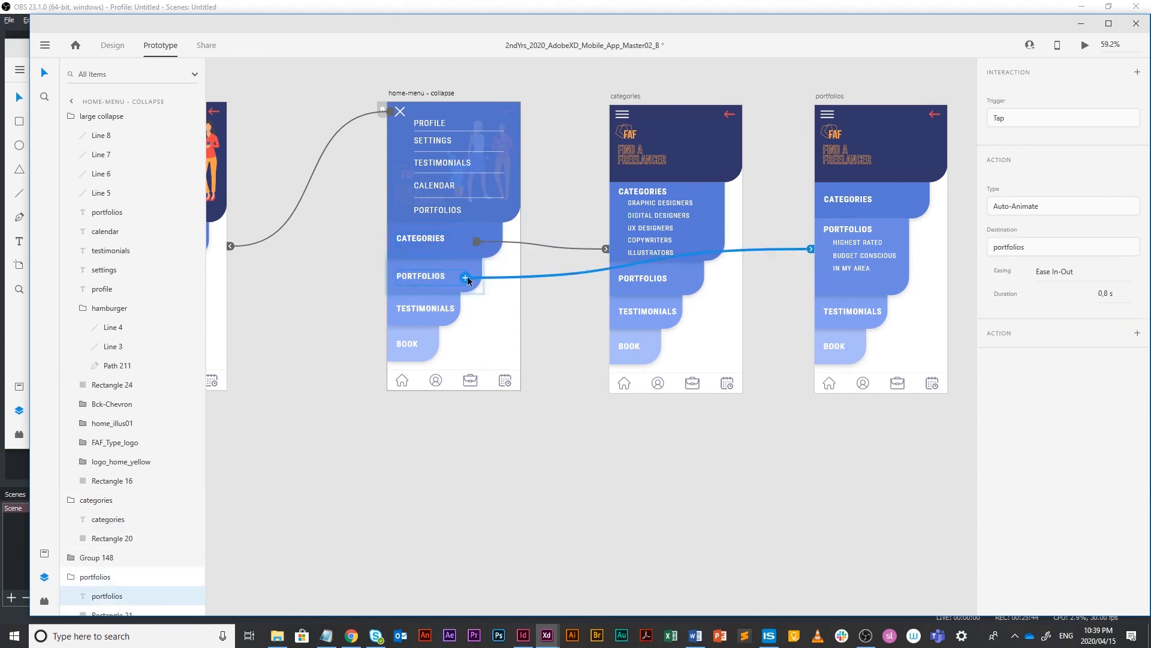
{"action": "scroll", "coordinate": [458, 276], "scroll_direction": "left", "scroll_amount": 5}
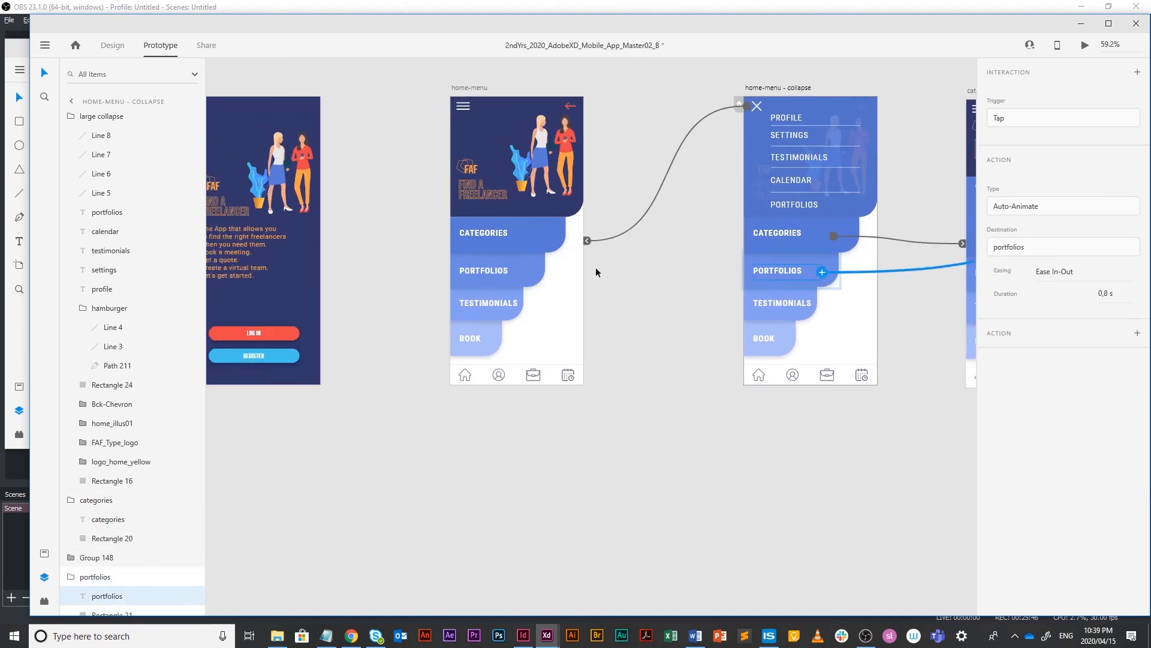
{"action": "left_click", "coordinate": [477, 272]}
{"action": "left_click", "coordinate": [491, 234]}
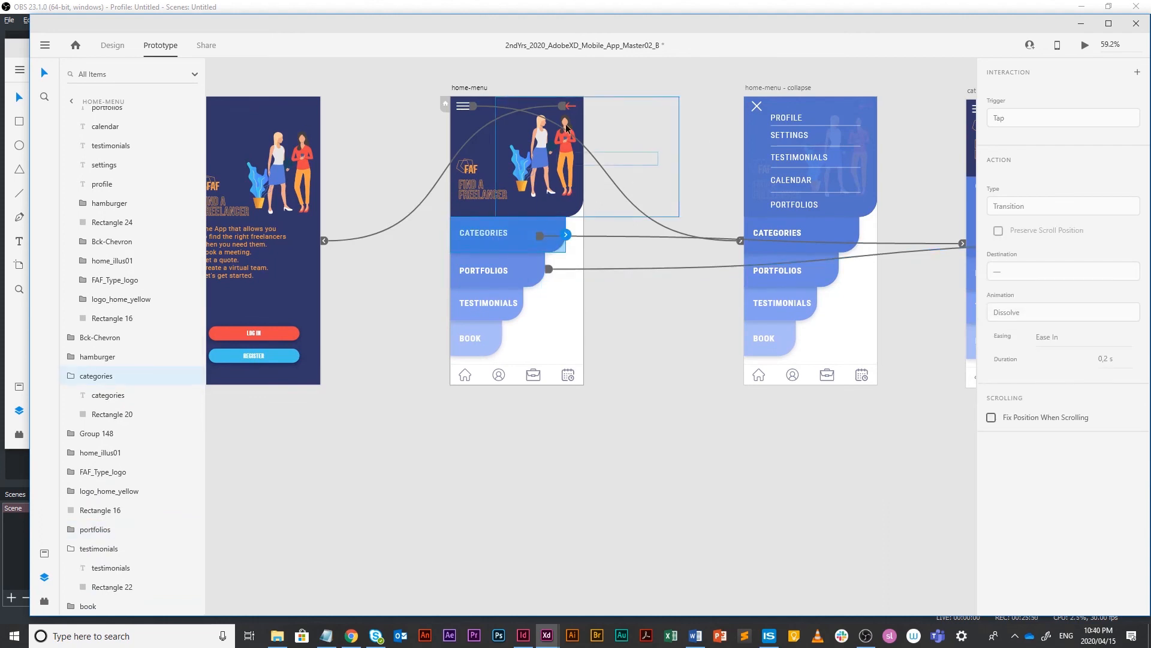
{"action": "left_click", "coordinate": [758, 134]}
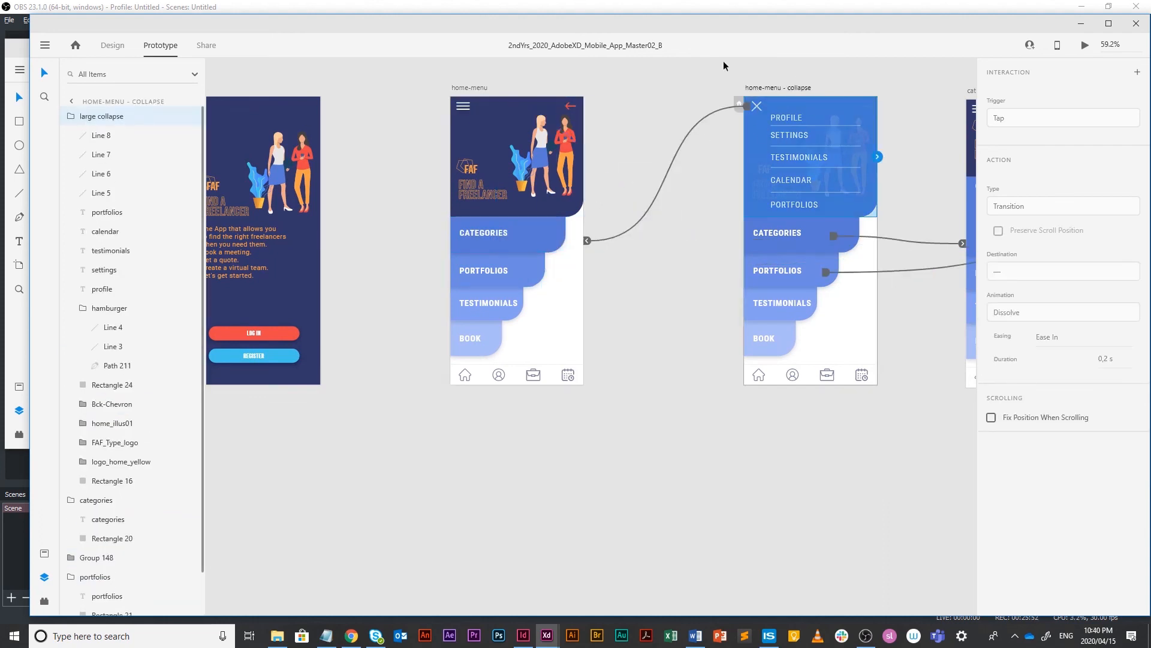
Step: Preview the prototype from the portfolios artboard, test moving between CATEGORIES, PORTFOLIOS and the home menu, and close the preview
{"action": "scroll", "coordinate": [705, 180], "scroll_direction": "right", "scroll_amount": 5}
{"action": "left_click", "coordinate": [737, 129]}
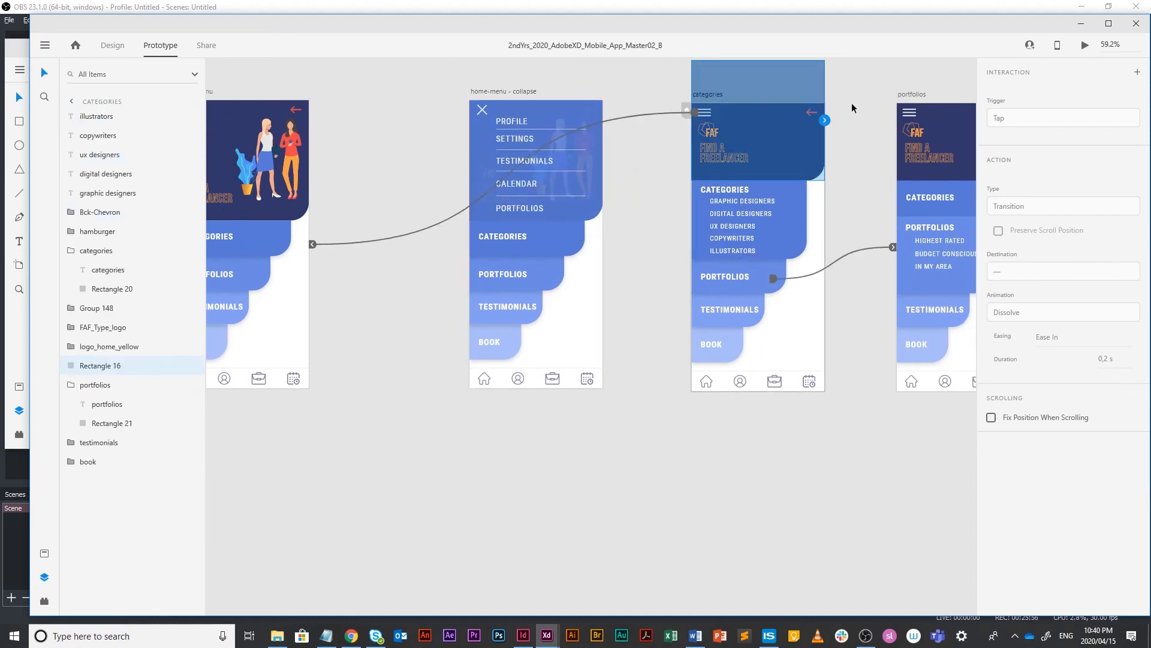
{"action": "scroll", "coordinate": [856, 99], "scroll_direction": "right", "scroll_amount": 5}
{"action": "left_click", "coordinate": [717, 114]}
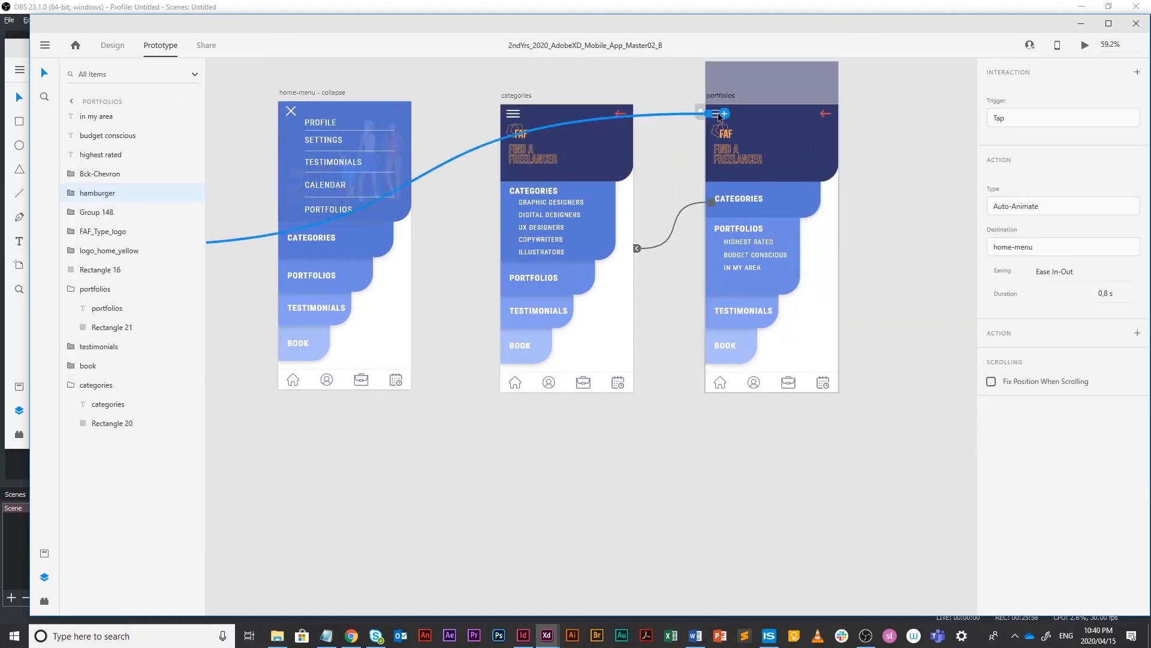
{"action": "left_click", "coordinate": [1086, 47]}
{"action": "left_click", "coordinate": [75, 180]}
{"action": "left_click", "coordinate": [85, 325]}
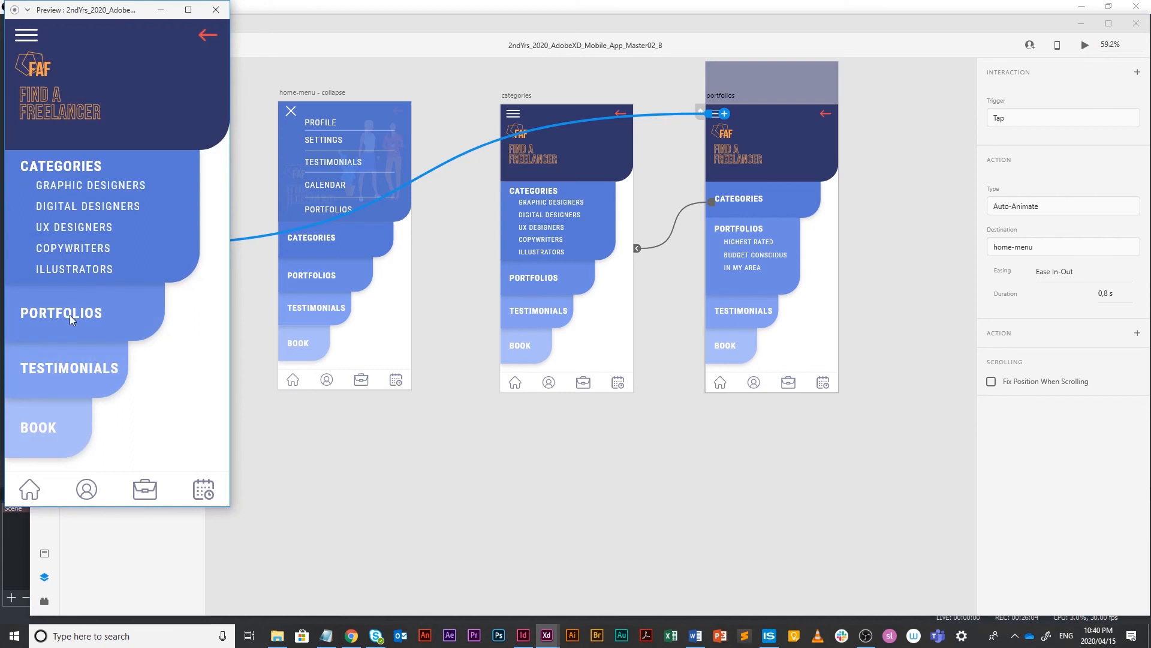
{"action": "left_click", "coordinate": [28, 38]}
{"action": "left_click", "coordinate": [58, 325]}
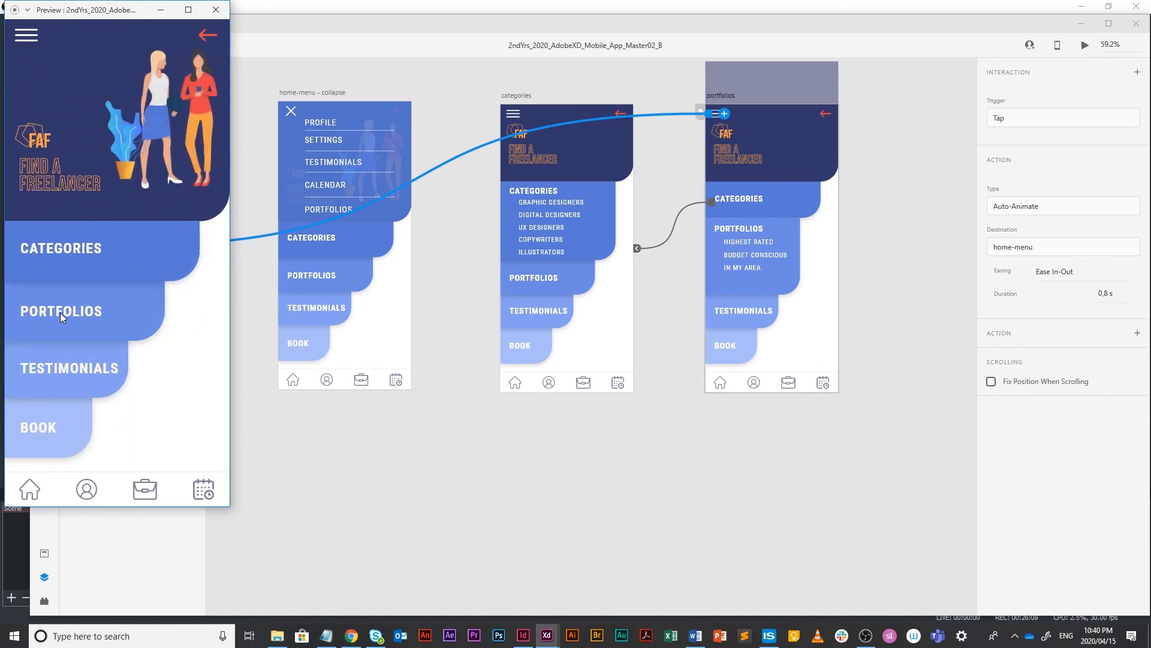
{"action": "left_click", "coordinate": [77, 181]}
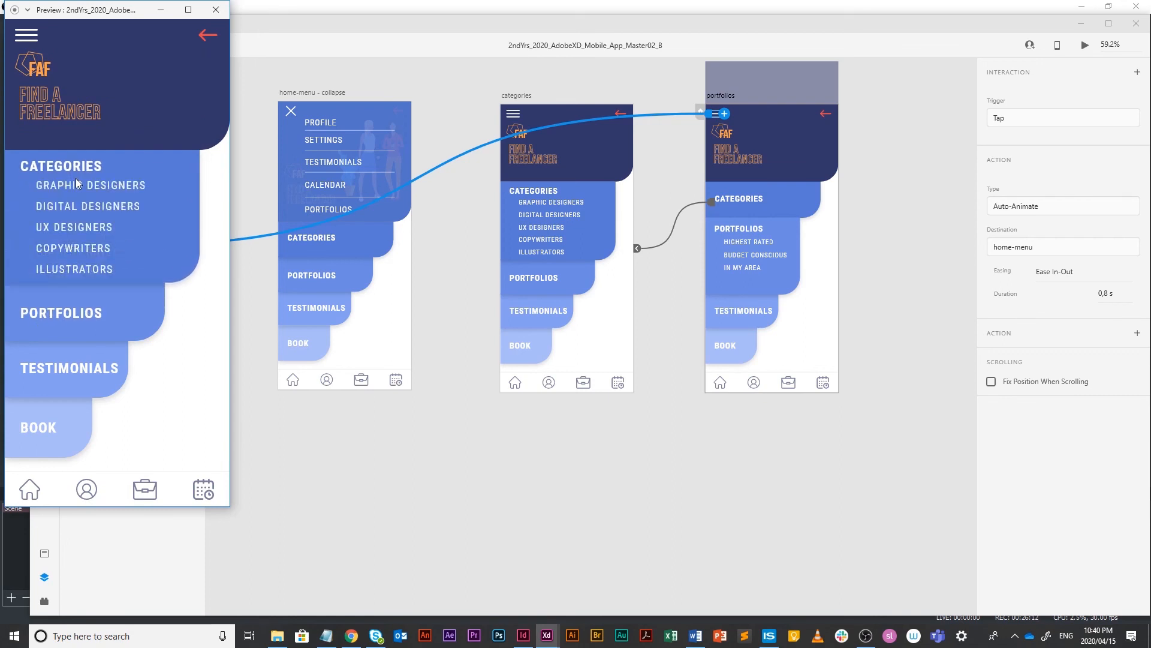
{"action": "left_click", "coordinate": [25, 39]}
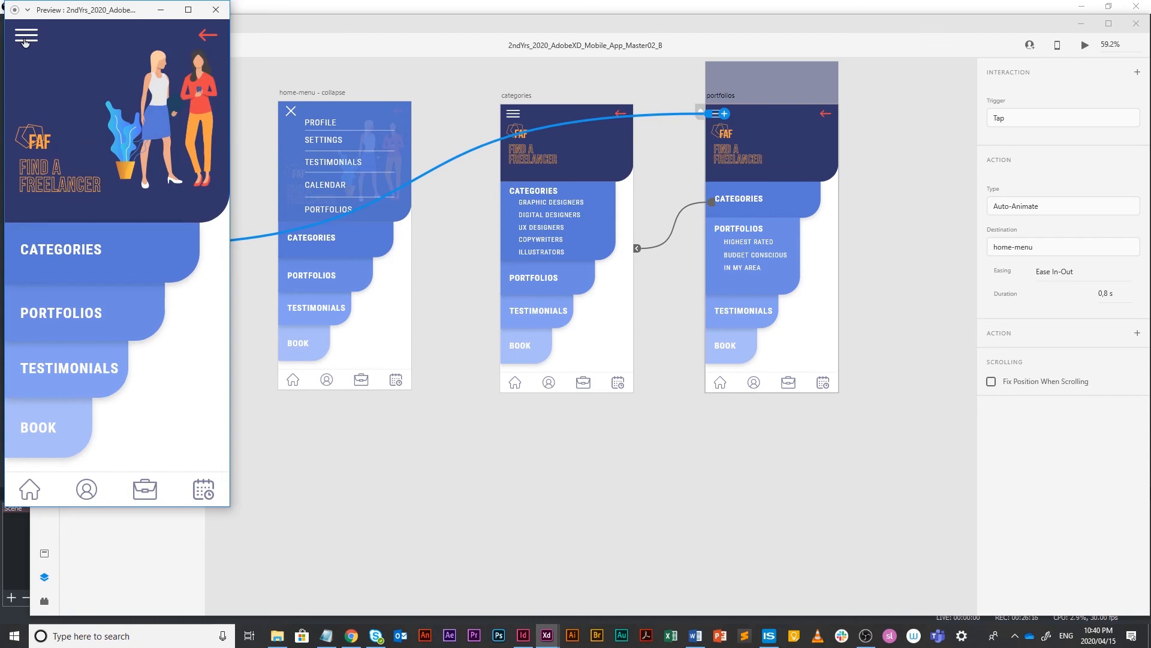
{"action": "left_click", "coordinate": [216, 10]}
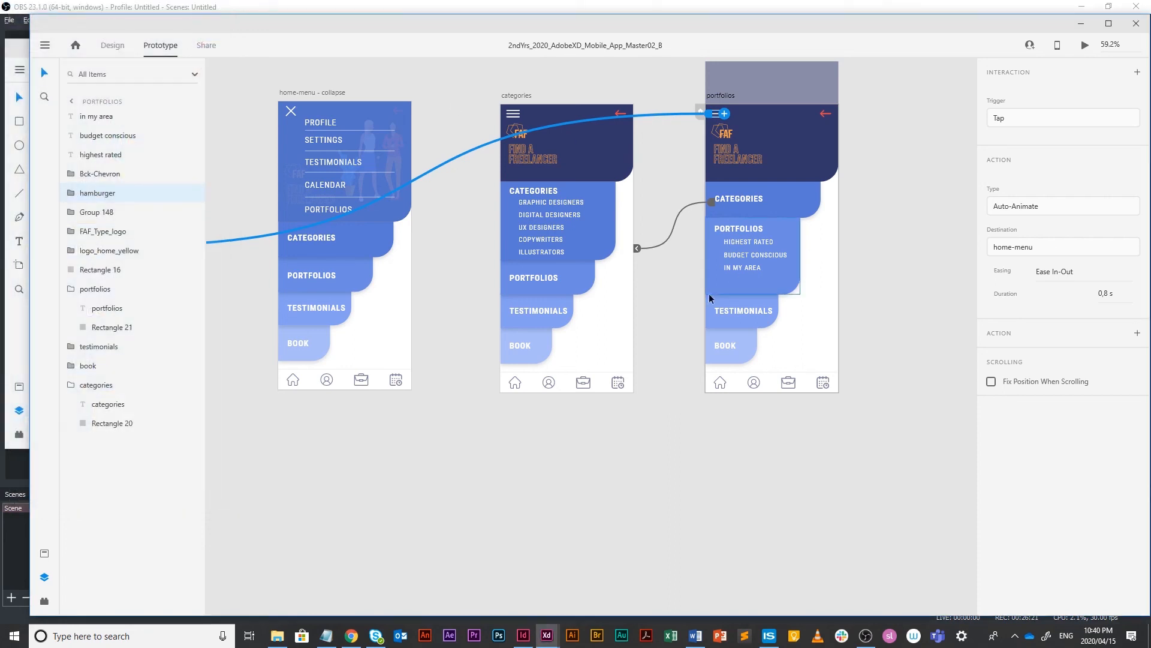
Step: Return to the design view and look over all artboards, from Onboarding 01 to portfolios, focusing on home-menu
{"action": "left_click", "coordinate": [112, 45]}
{"action": "left_click", "coordinate": [534, 419]}
{"action": "left_click_drag", "start_coordinate": [534, 419], "coordinate": [829, 400]}
{"action": "left_click_drag", "start_coordinate": [578, 372], "coordinate": [764, 400]}
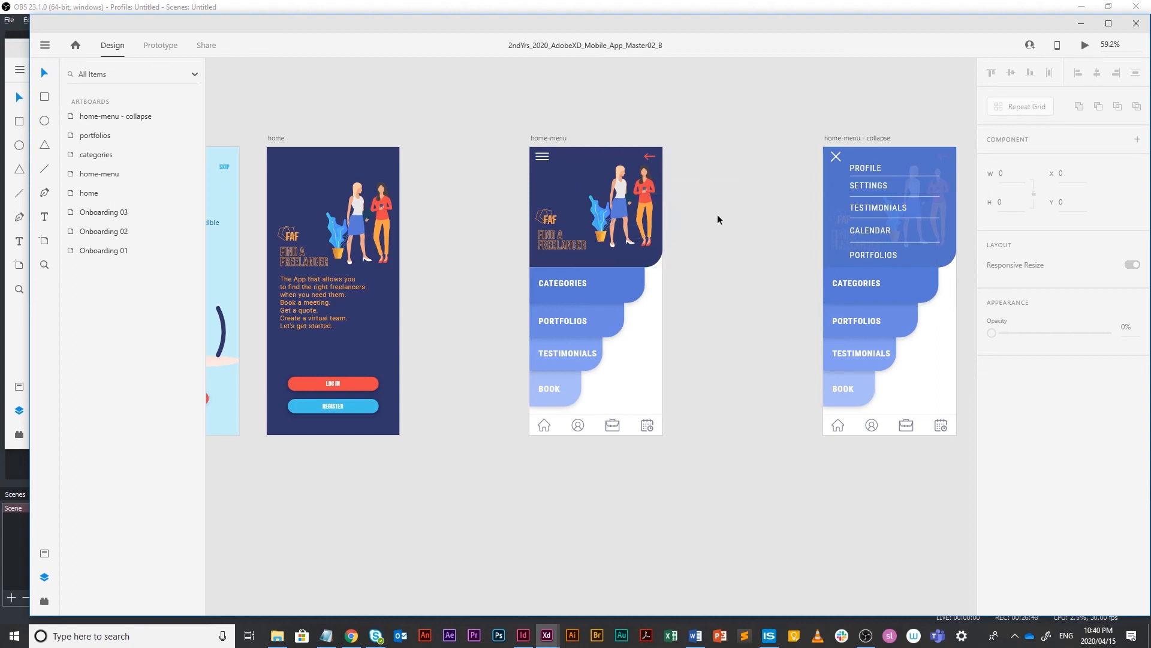
{"action": "scroll", "coordinate": [721, 256], "scroll_direction": "down", "scroll_amount": 5}
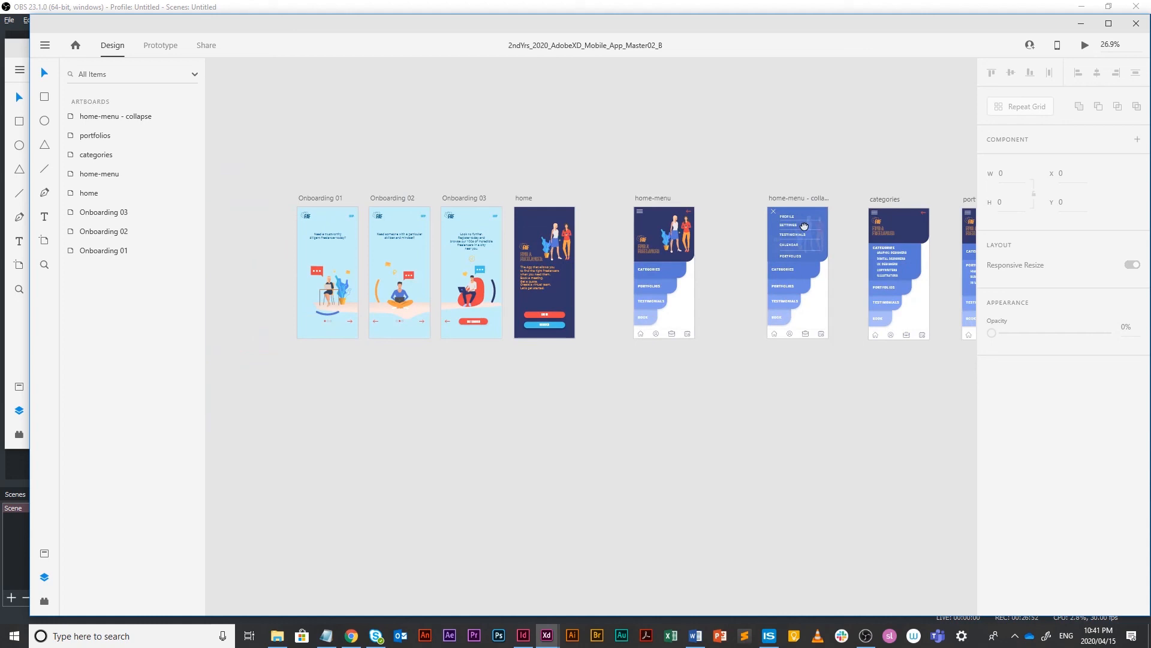
{"action": "left_click_drag", "start_coordinate": [901, 222], "coordinate": [834, 208]}
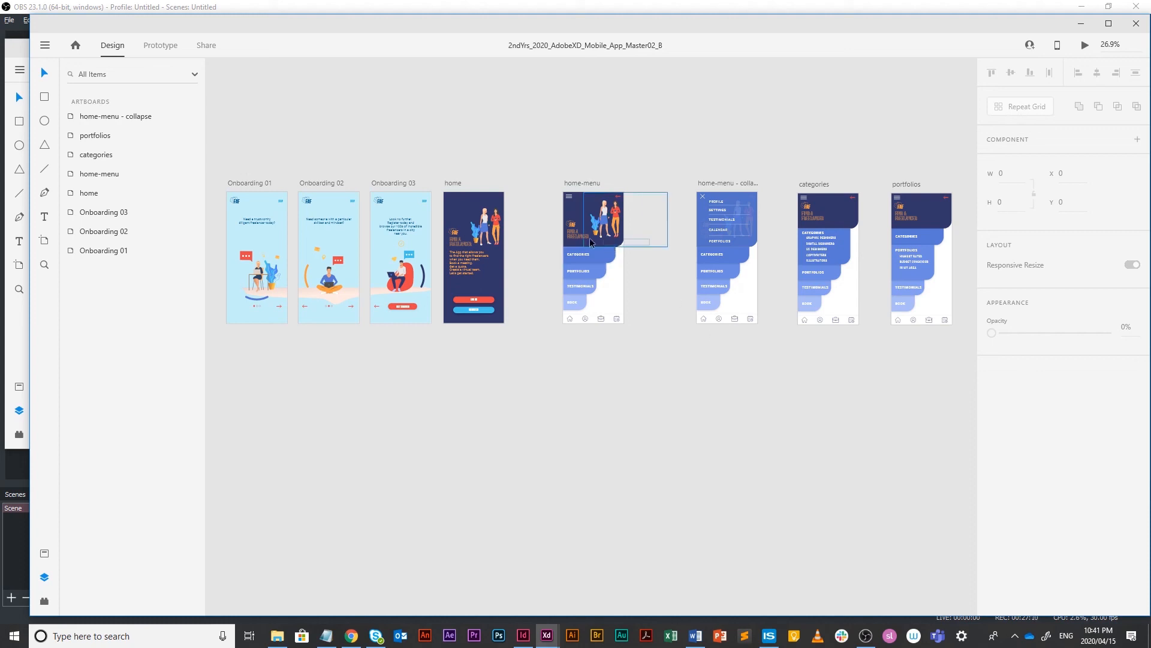
{"action": "scroll", "coordinate": [619, 243], "scroll_direction": "up", "scroll_amount": 5}
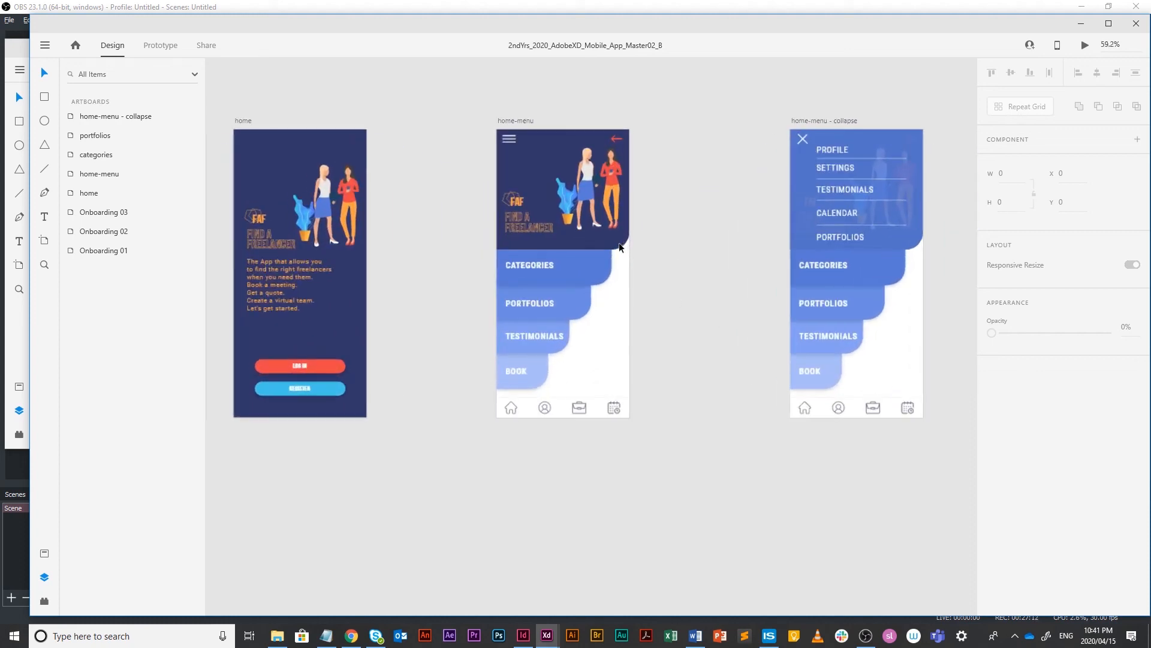
{"action": "scroll", "coordinate": [619, 243], "scroll_direction": "up", "scroll_amount": 3}
{"action": "scroll", "coordinate": [619, 242], "scroll_direction": "down", "scroll_amount": 1}
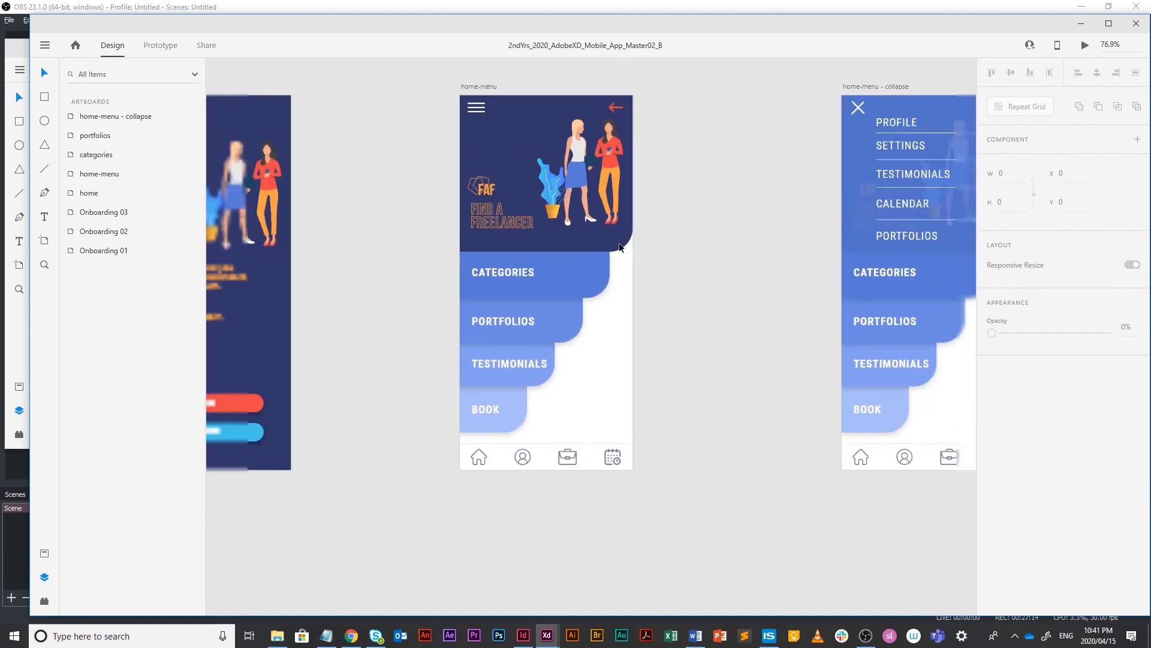